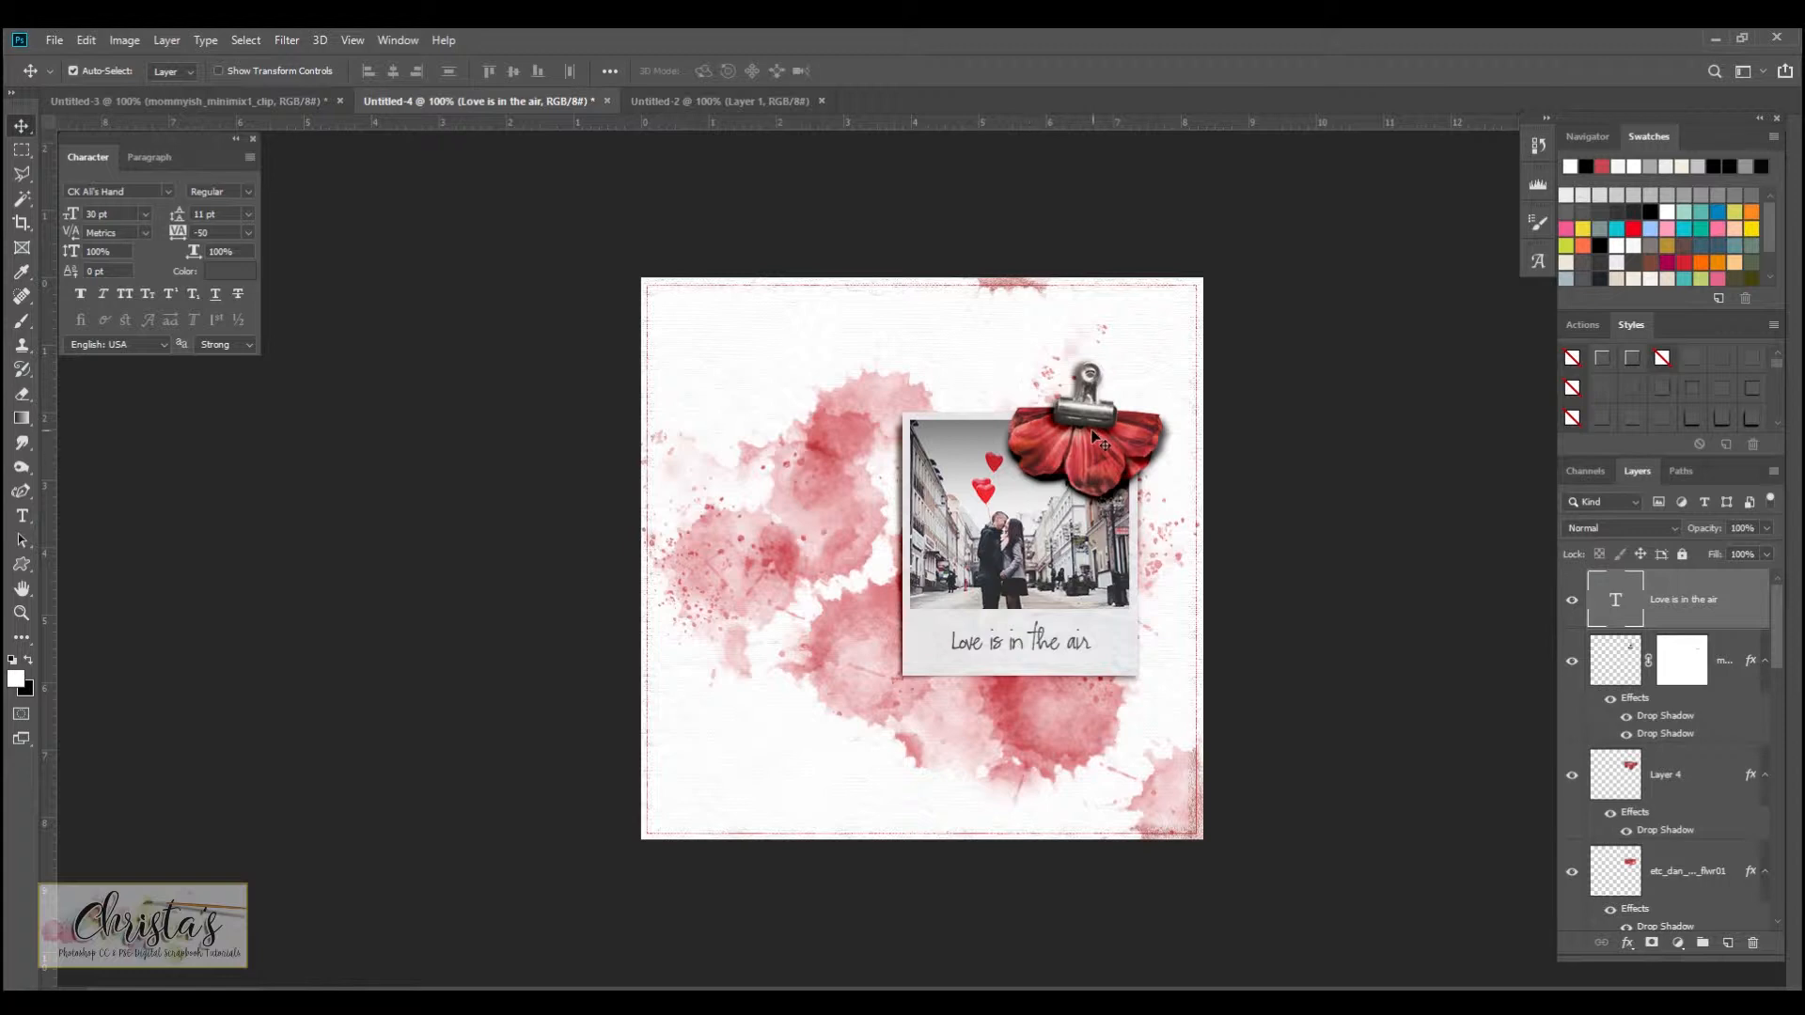
Step: Look over the finished foldover example in Untitled-3, and bring up the blank Untitled-2 document
left_click(235, 99)
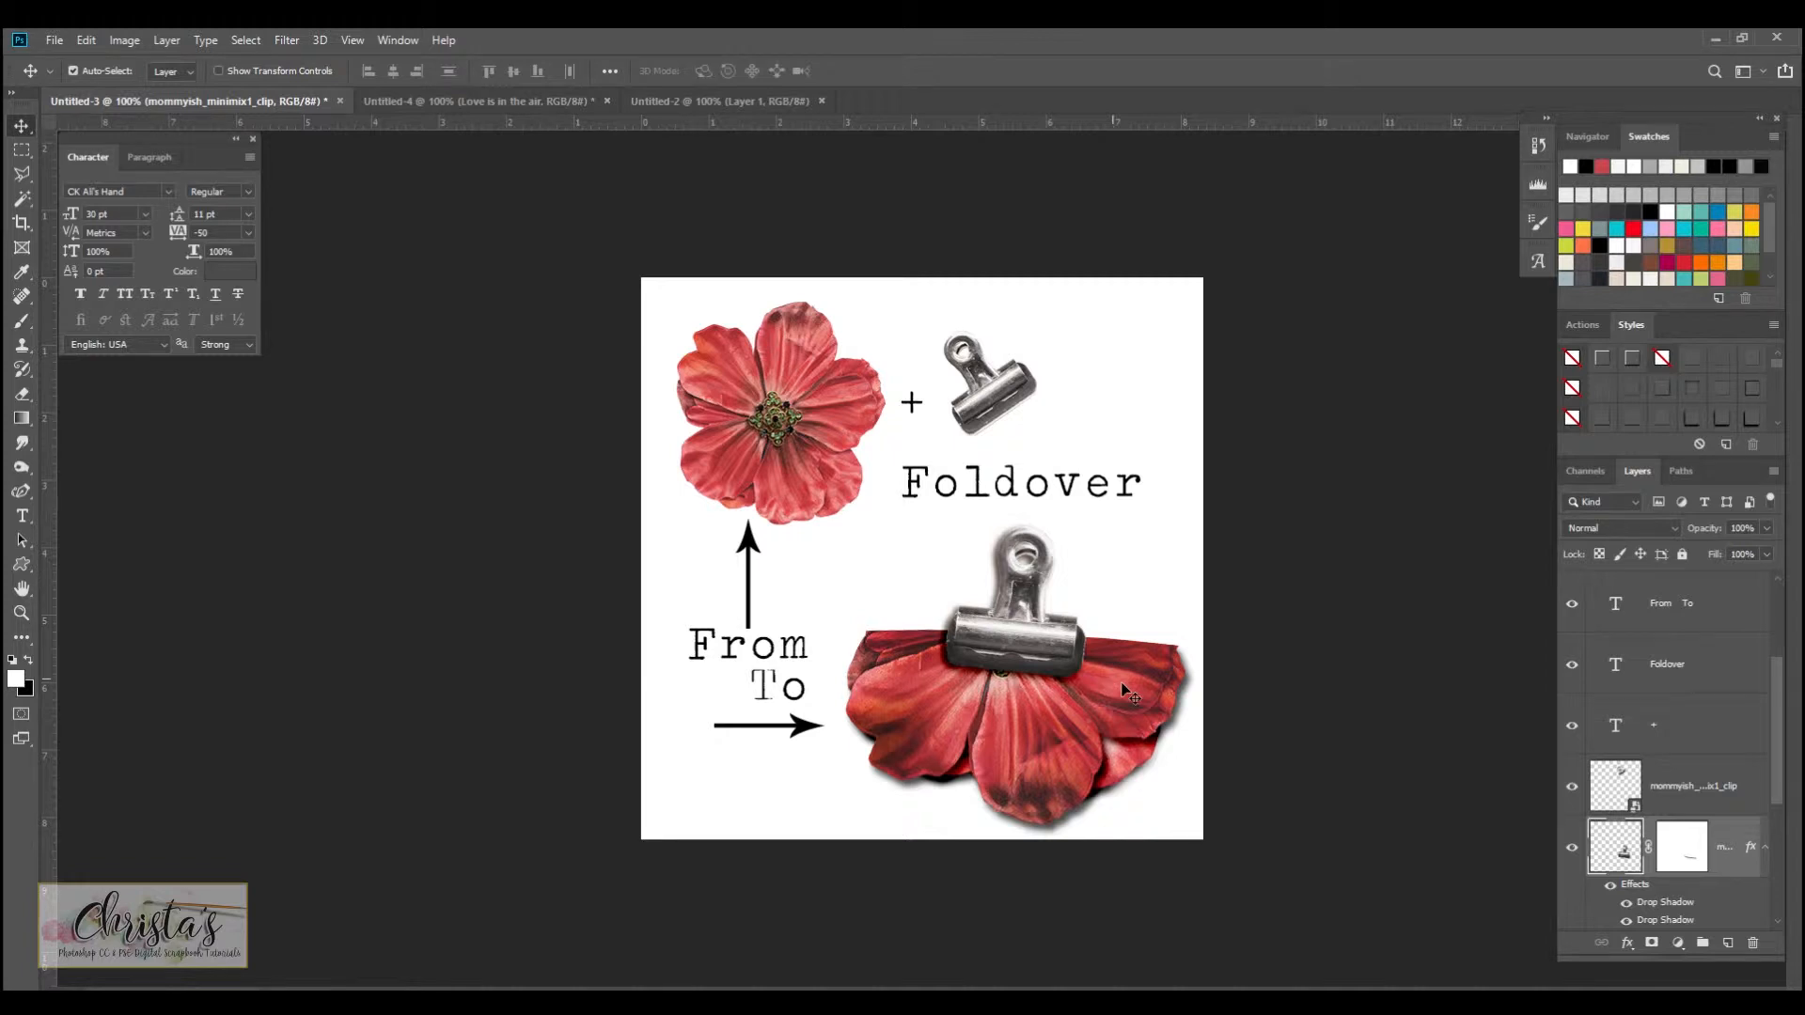
left_click(664, 99)
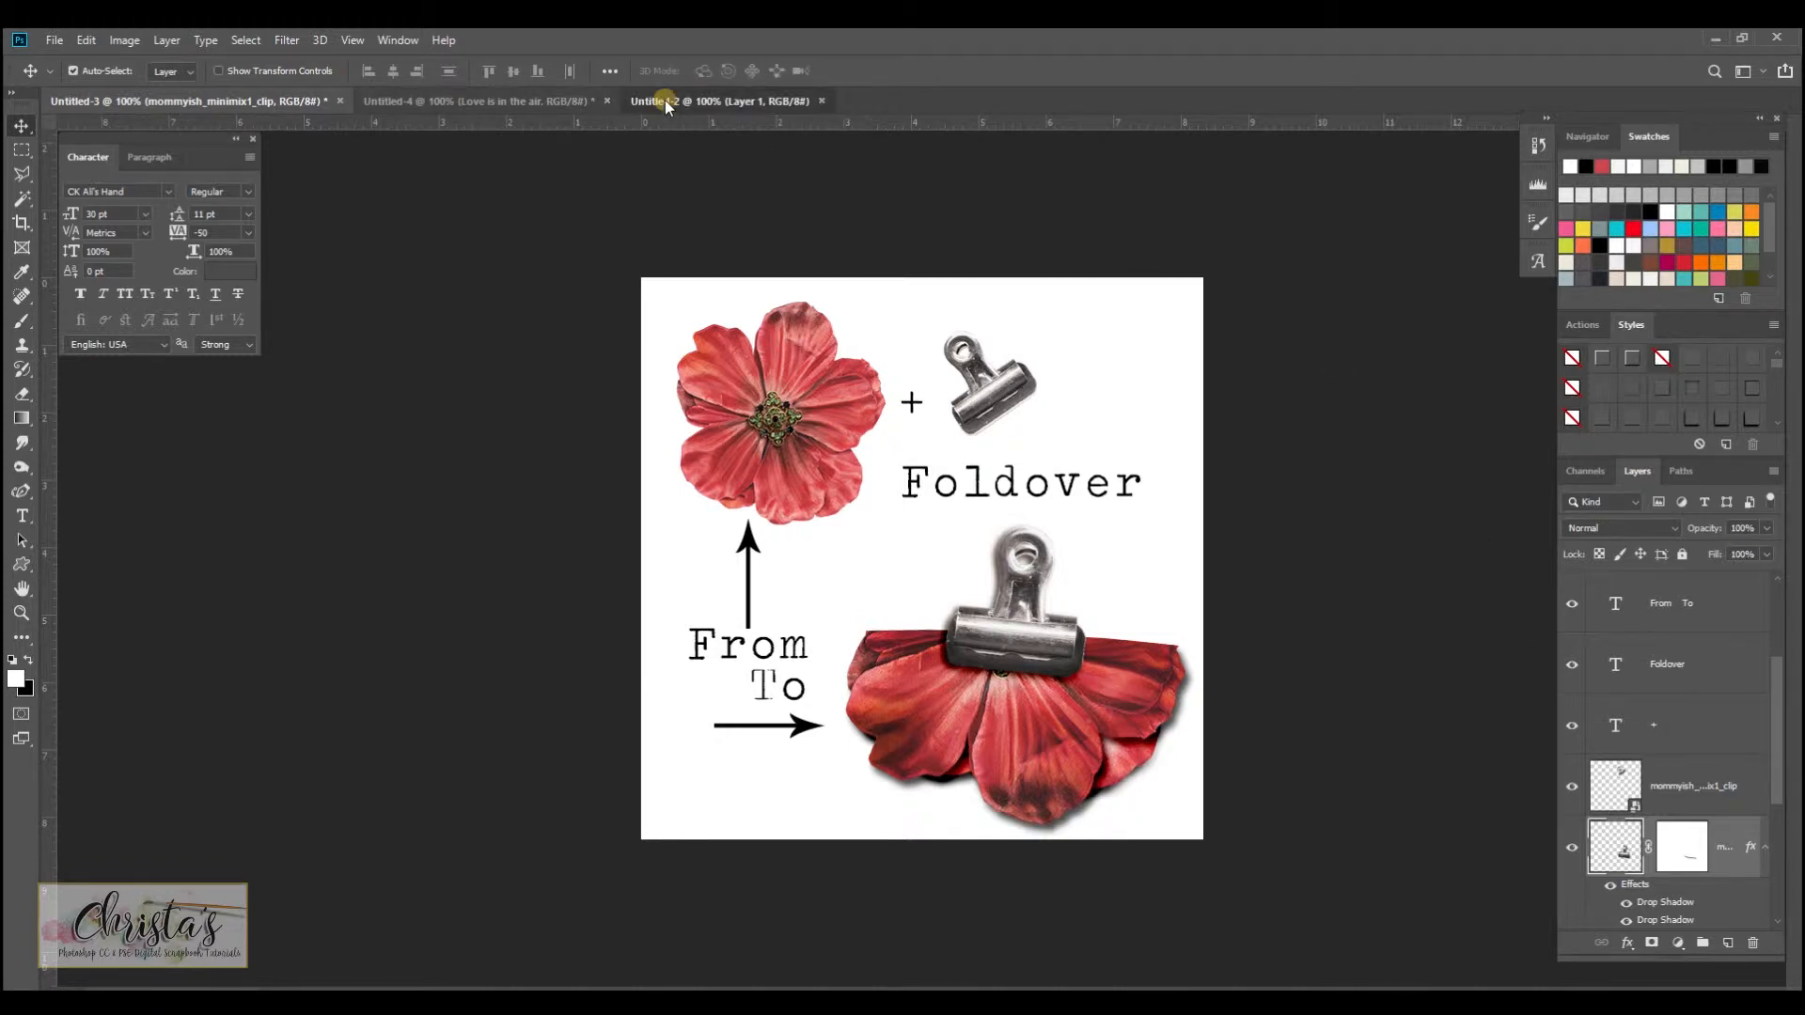
left_click(56, 39)
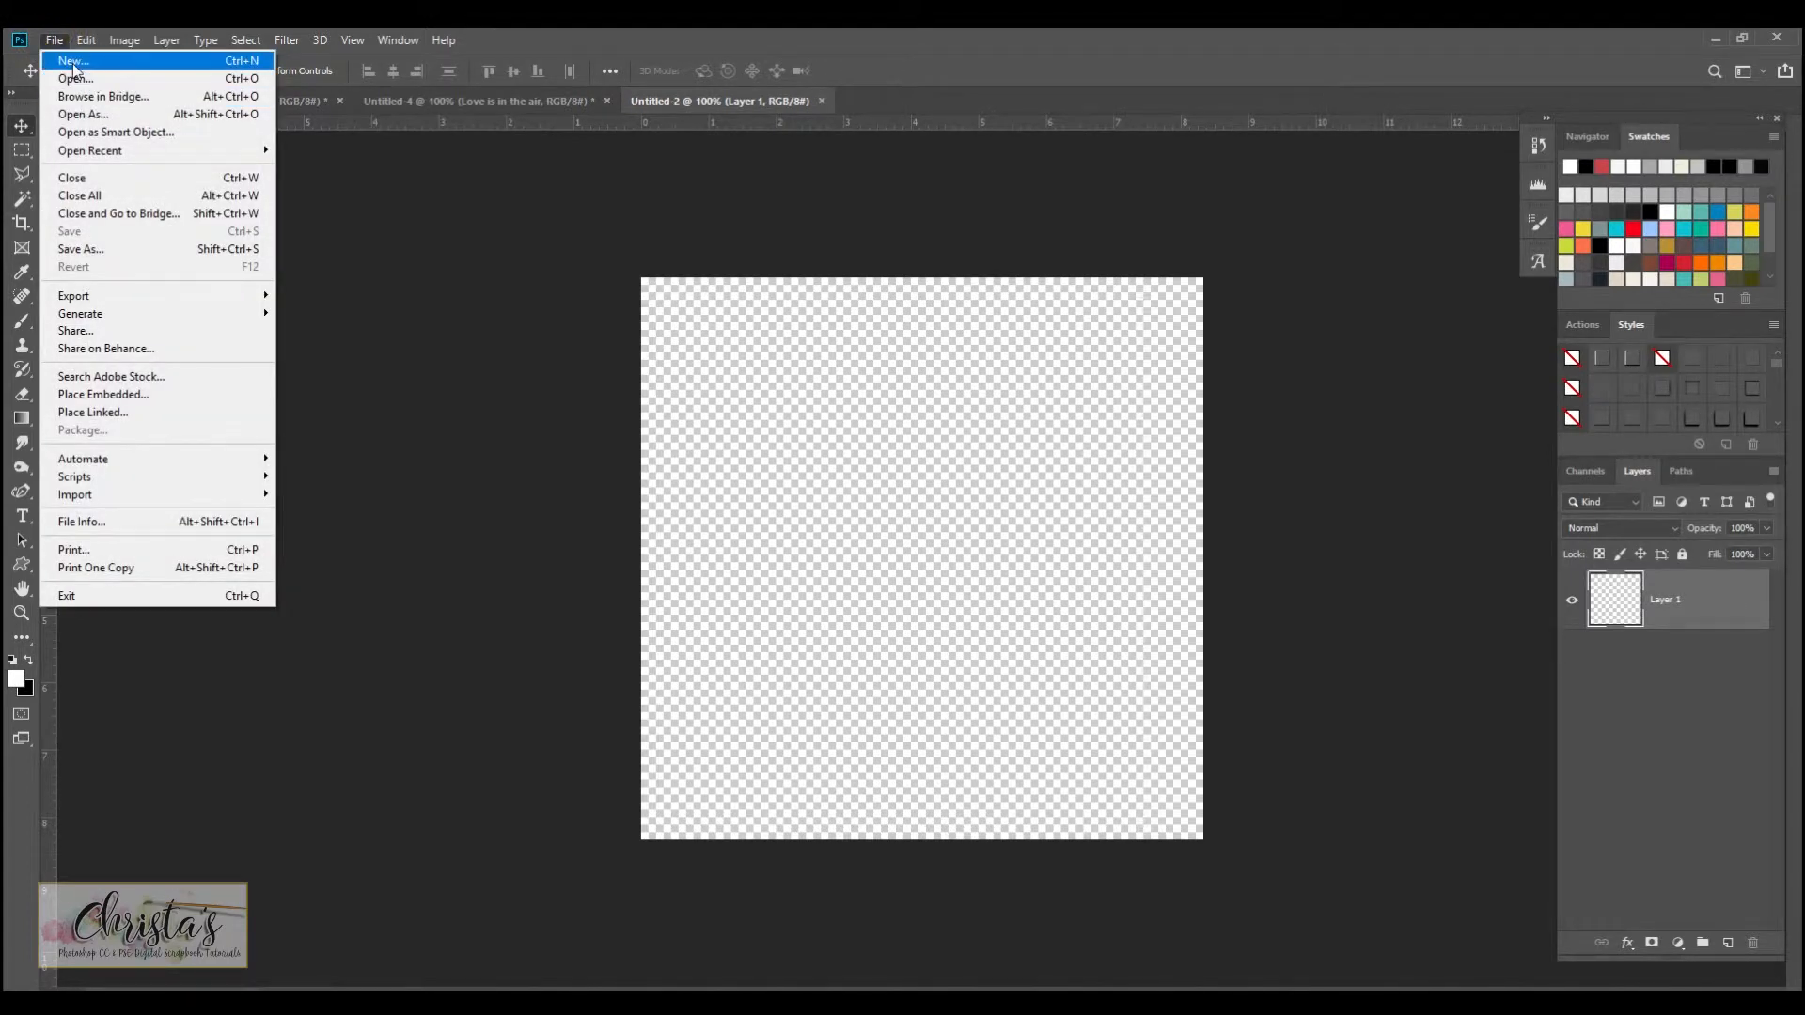
left_click(73, 62)
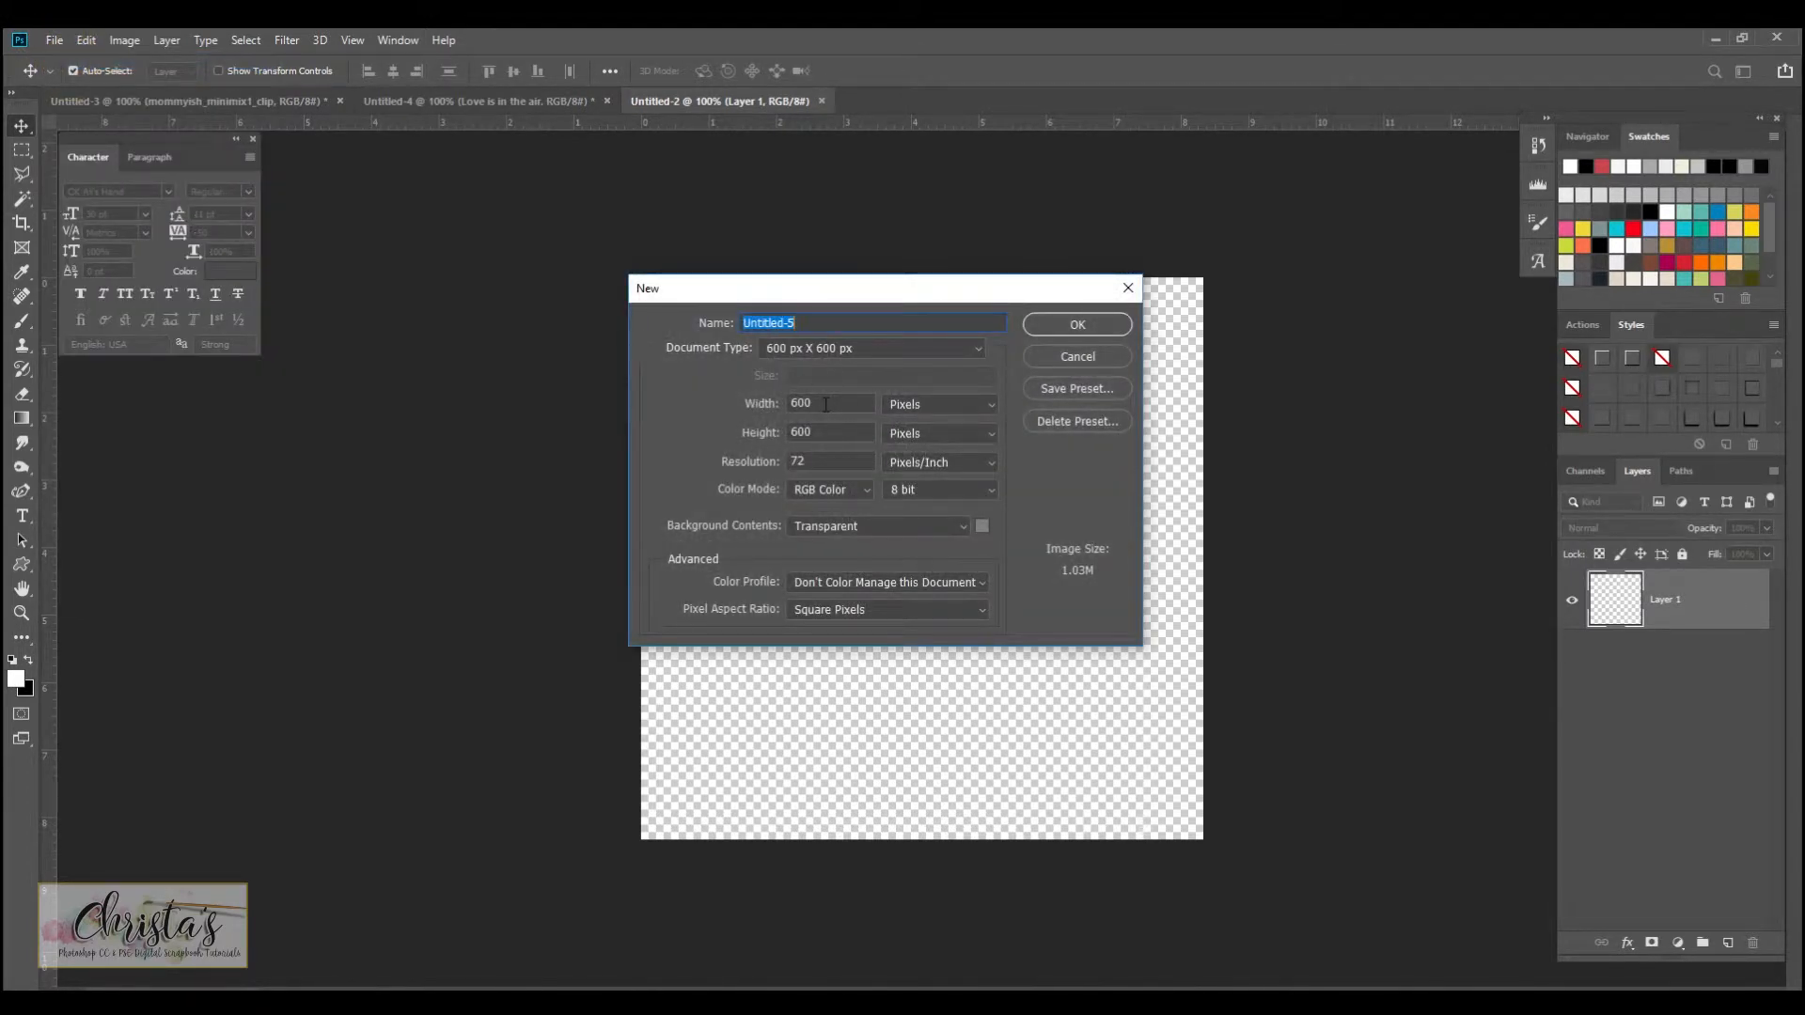
left_click(1078, 326)
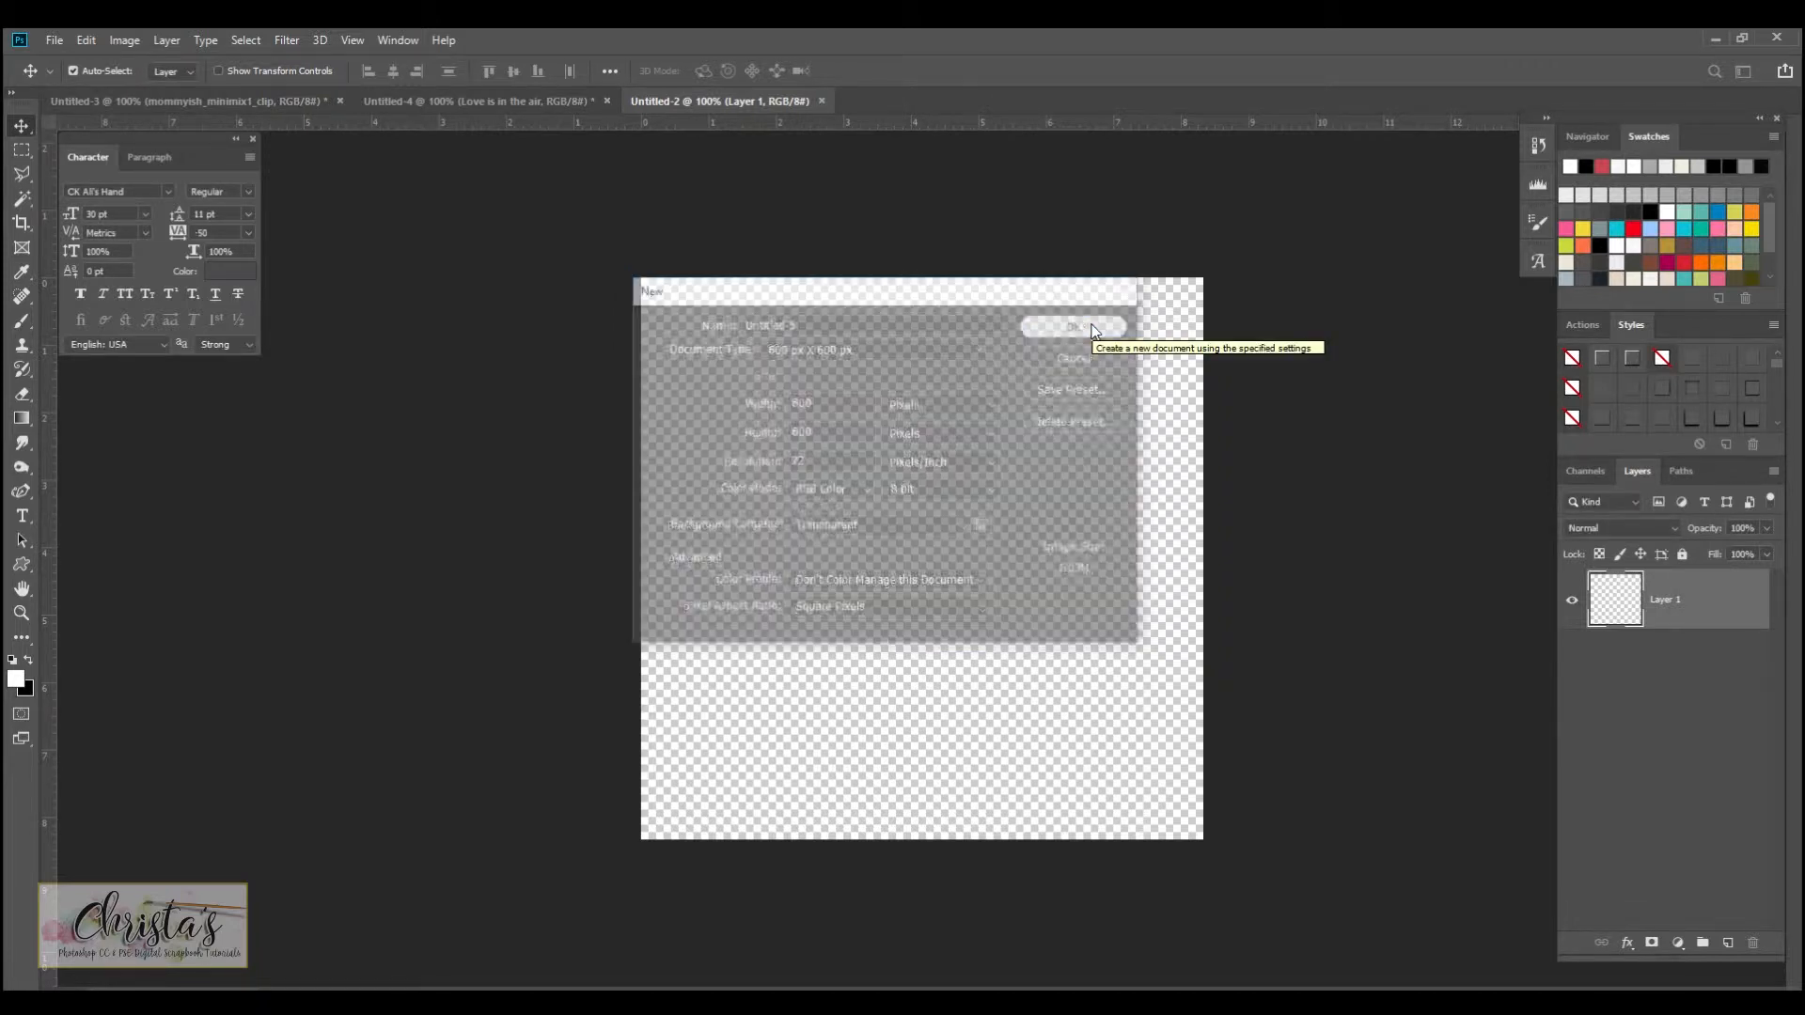
left_click(1037, 101)
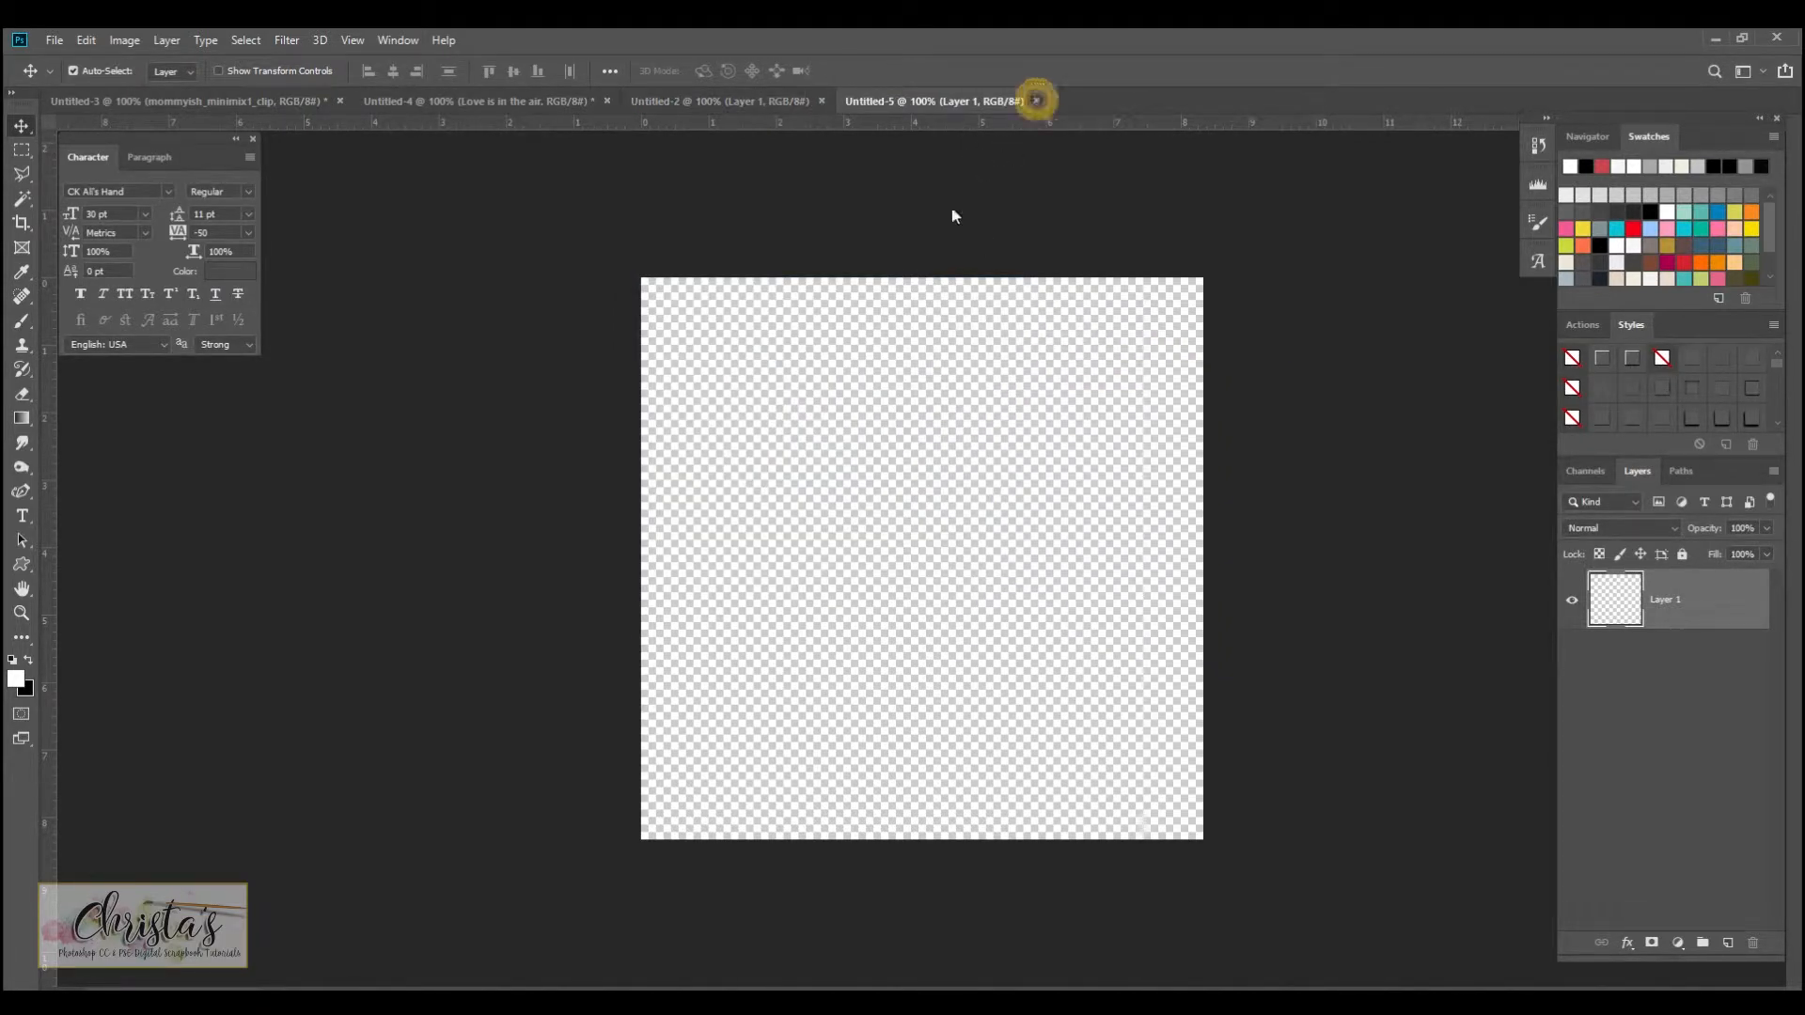
Step: Copy the red flower and the metal clip from Untitled-3 into Untitled-2, and place the flower slightly below the canvas centre
left_click(444, 102)
left_click(235, 101)
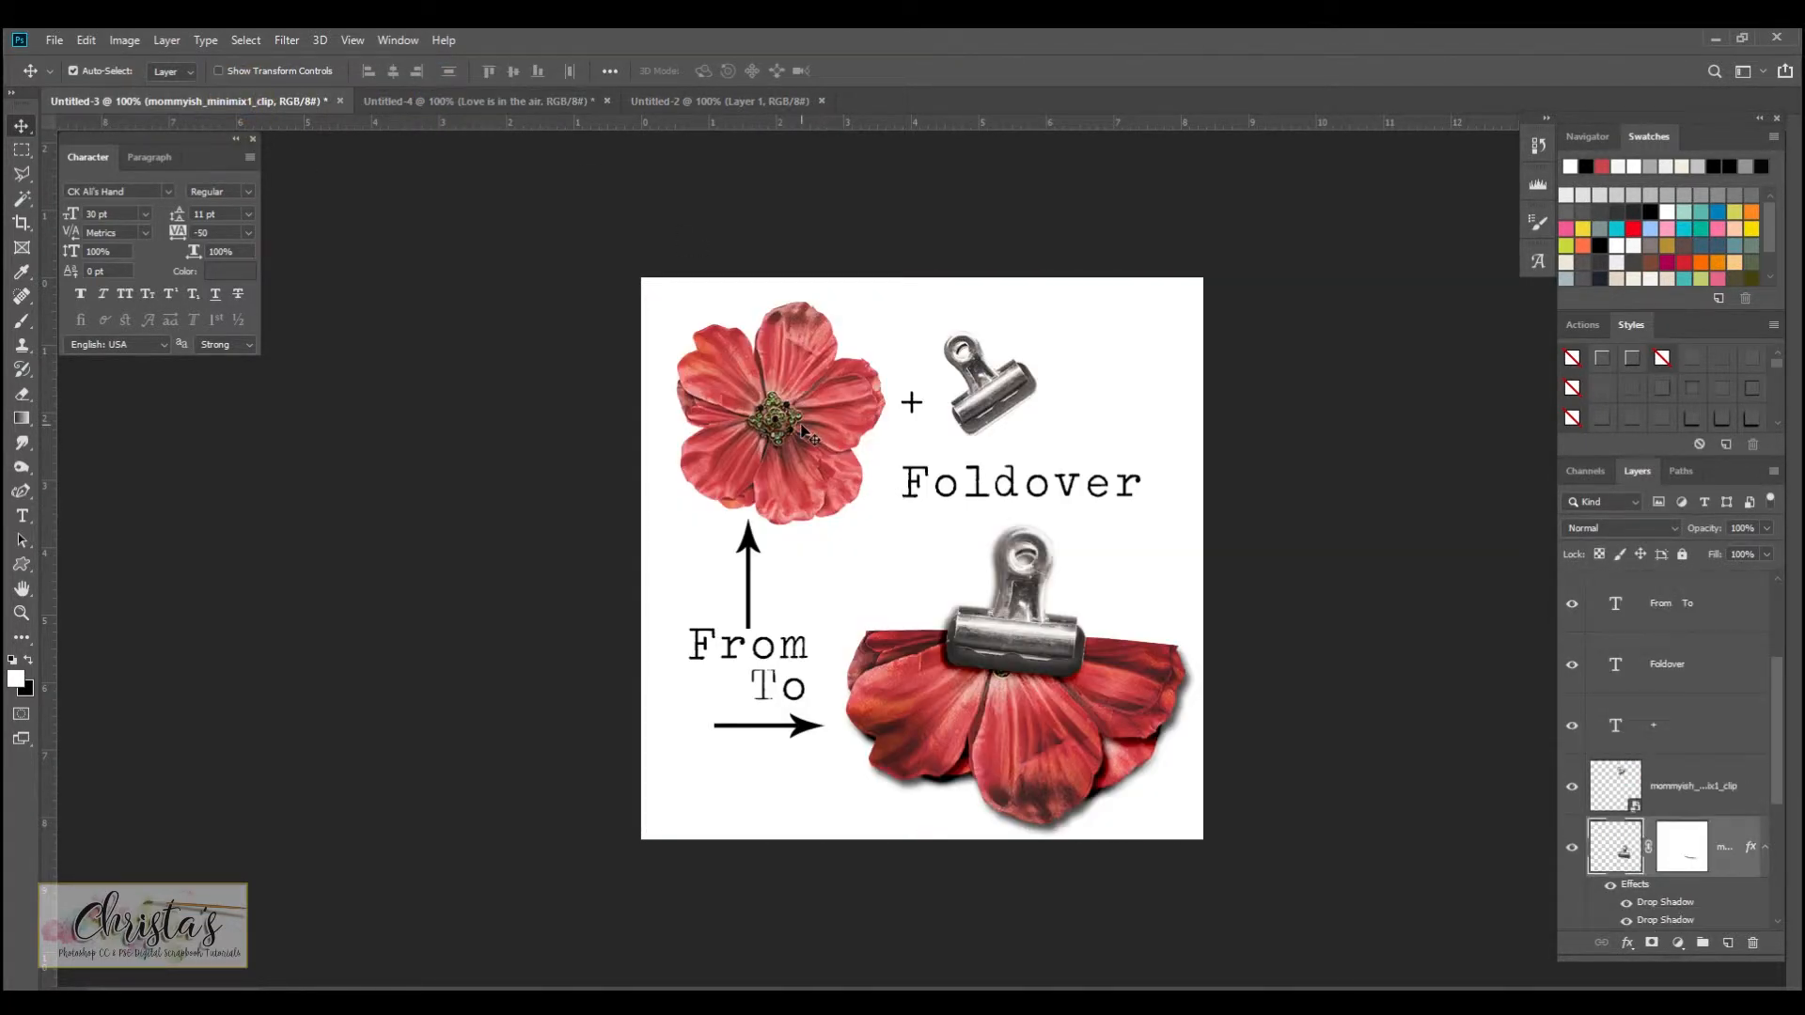
left_click(800, 424)
left_click_drag(1686, 608, 994, 507)
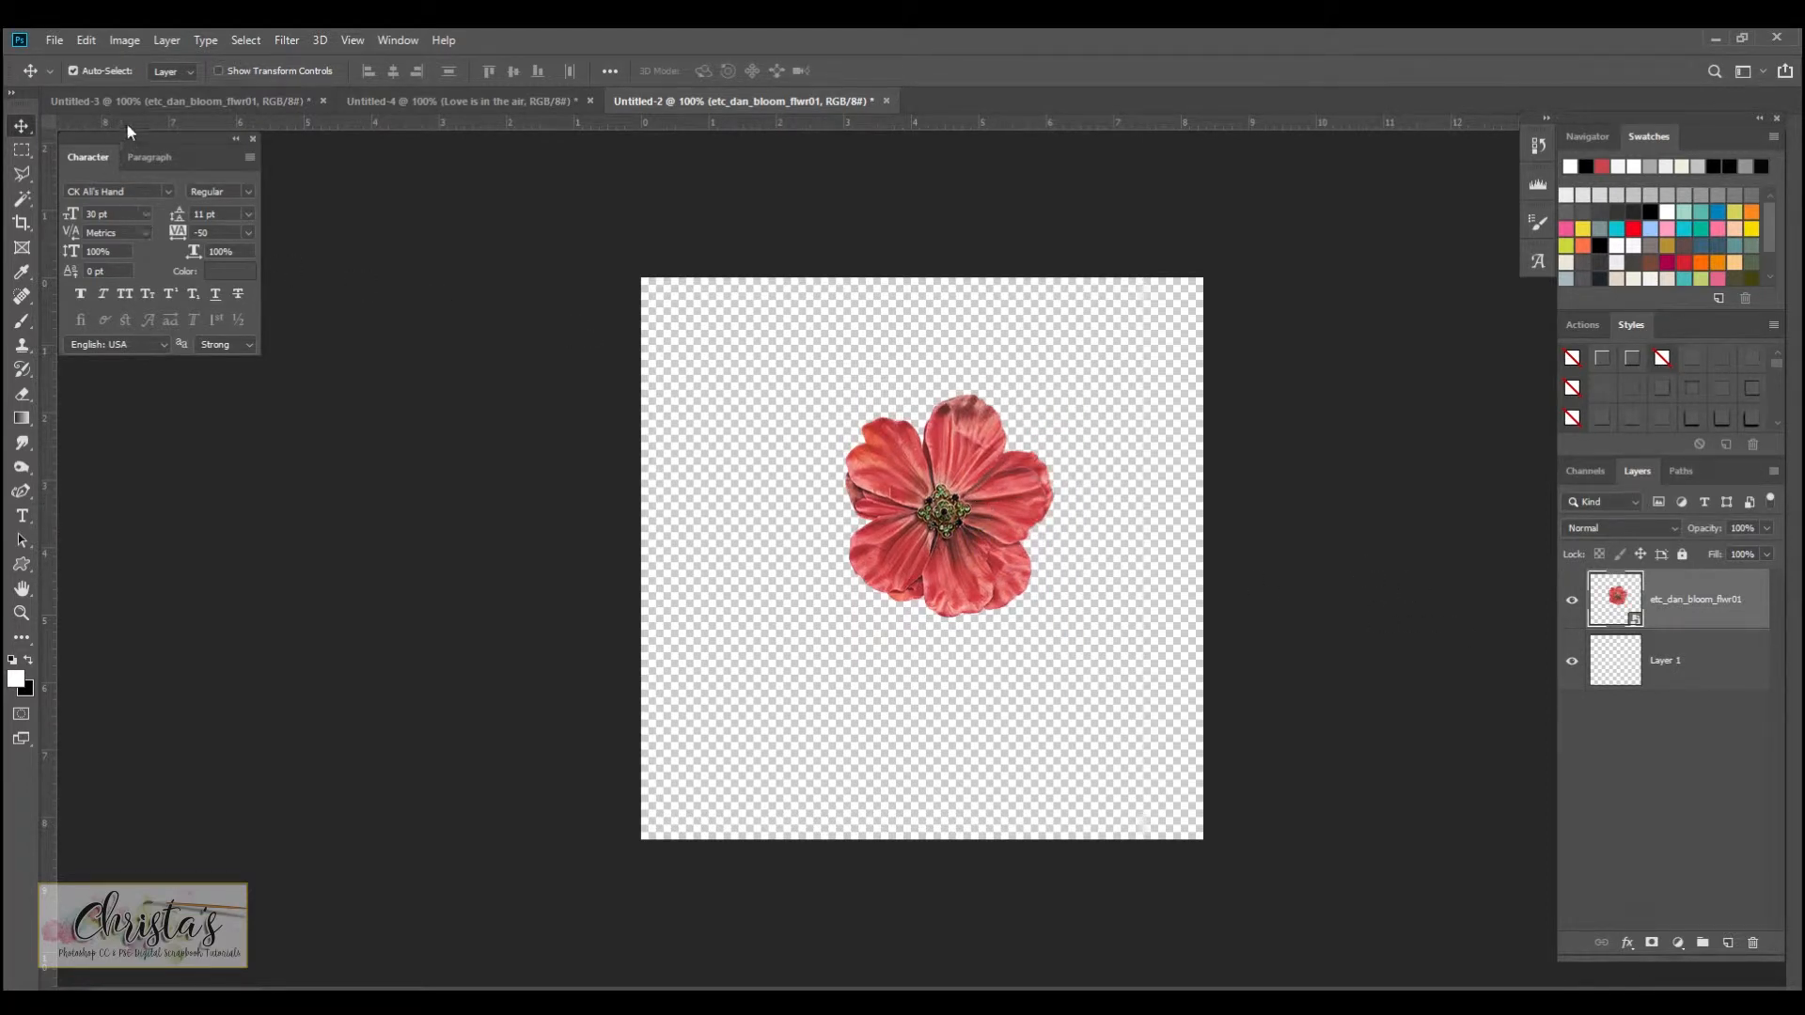
left_click(174, 102)
left_click_drag(1004, 406, 775, 416)
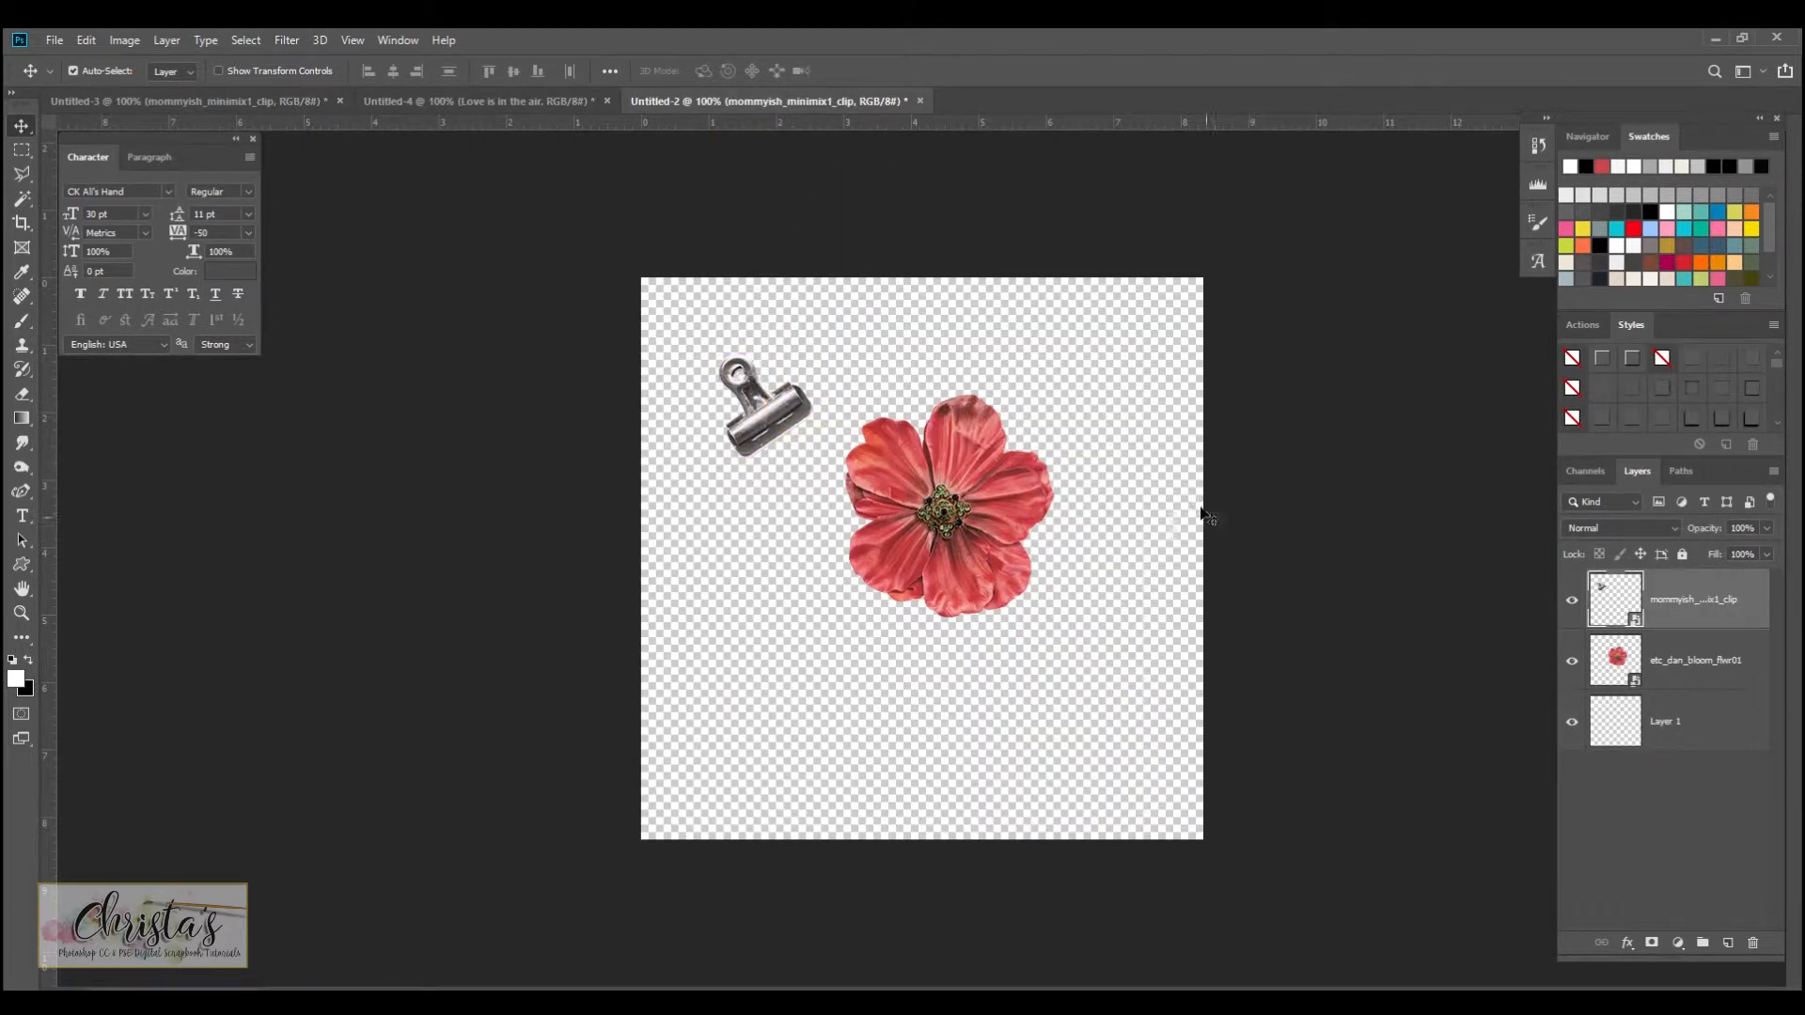
left_click_drag(997, 472, 1015, 574)
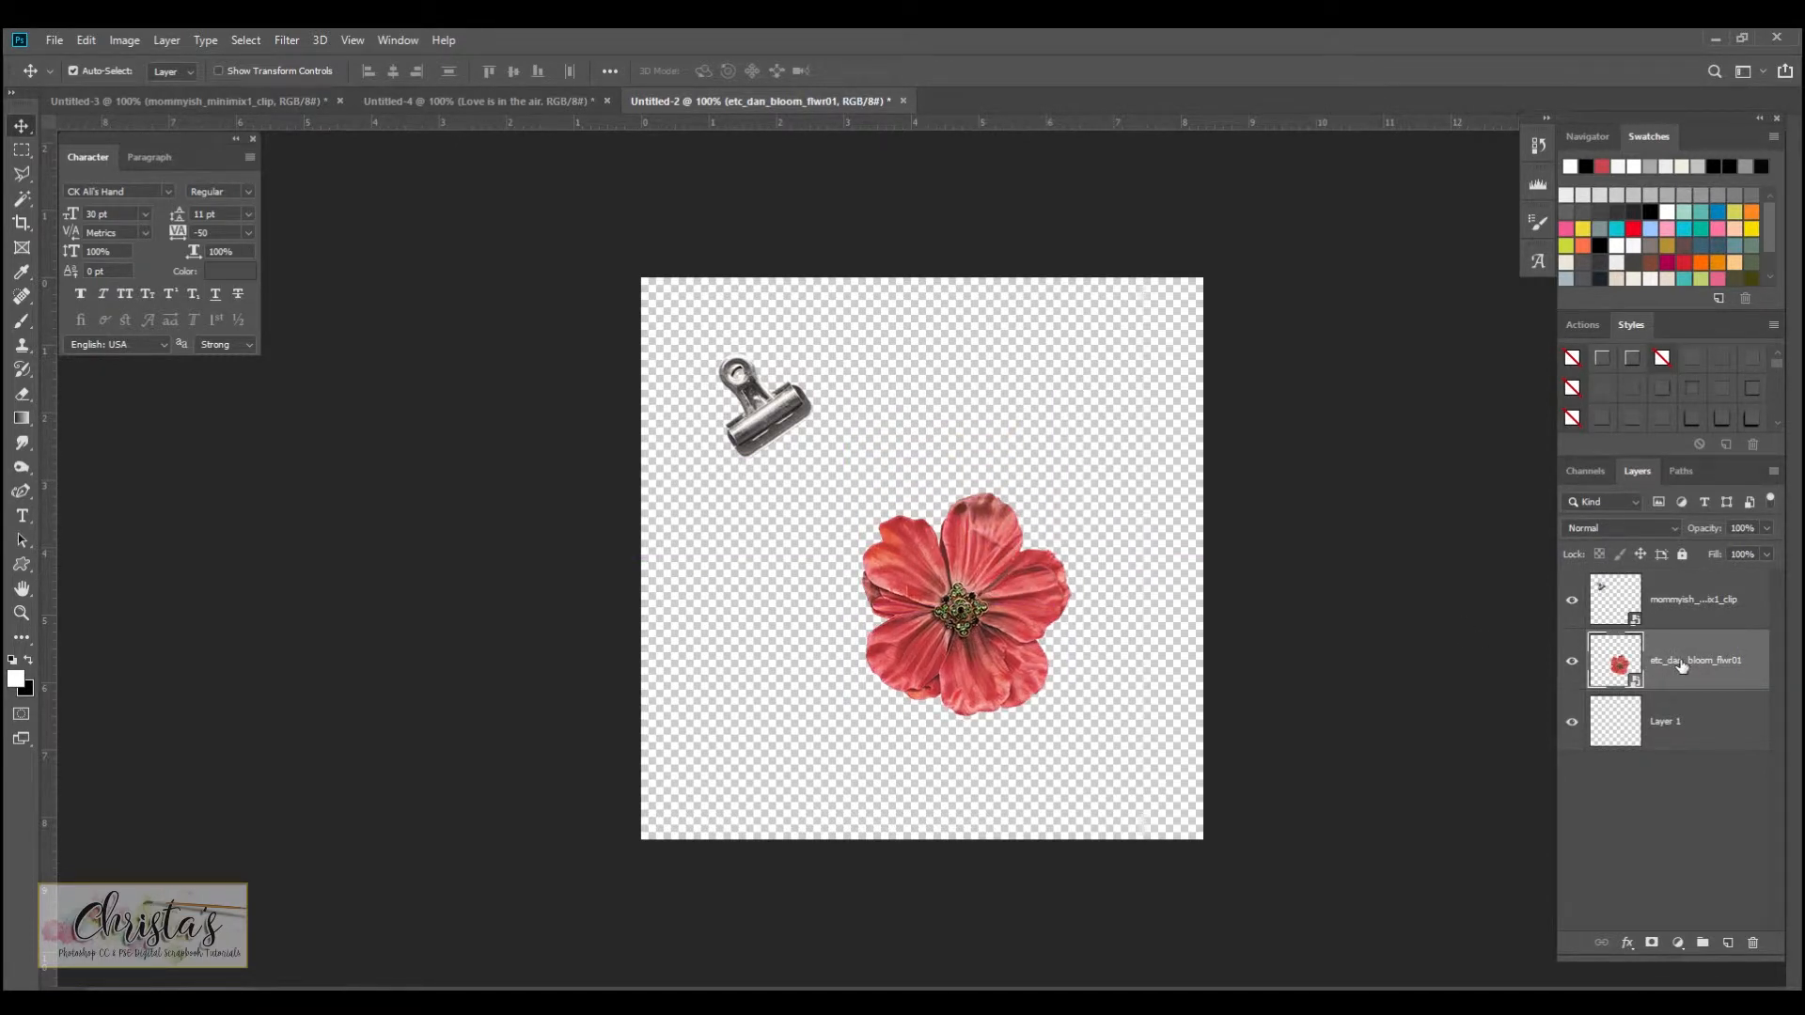
mouse_move(1006, 591)
left_mouse_down()
mouse_move(1024, 561)
mouse_move(1000, 566)
left_mouse_up()
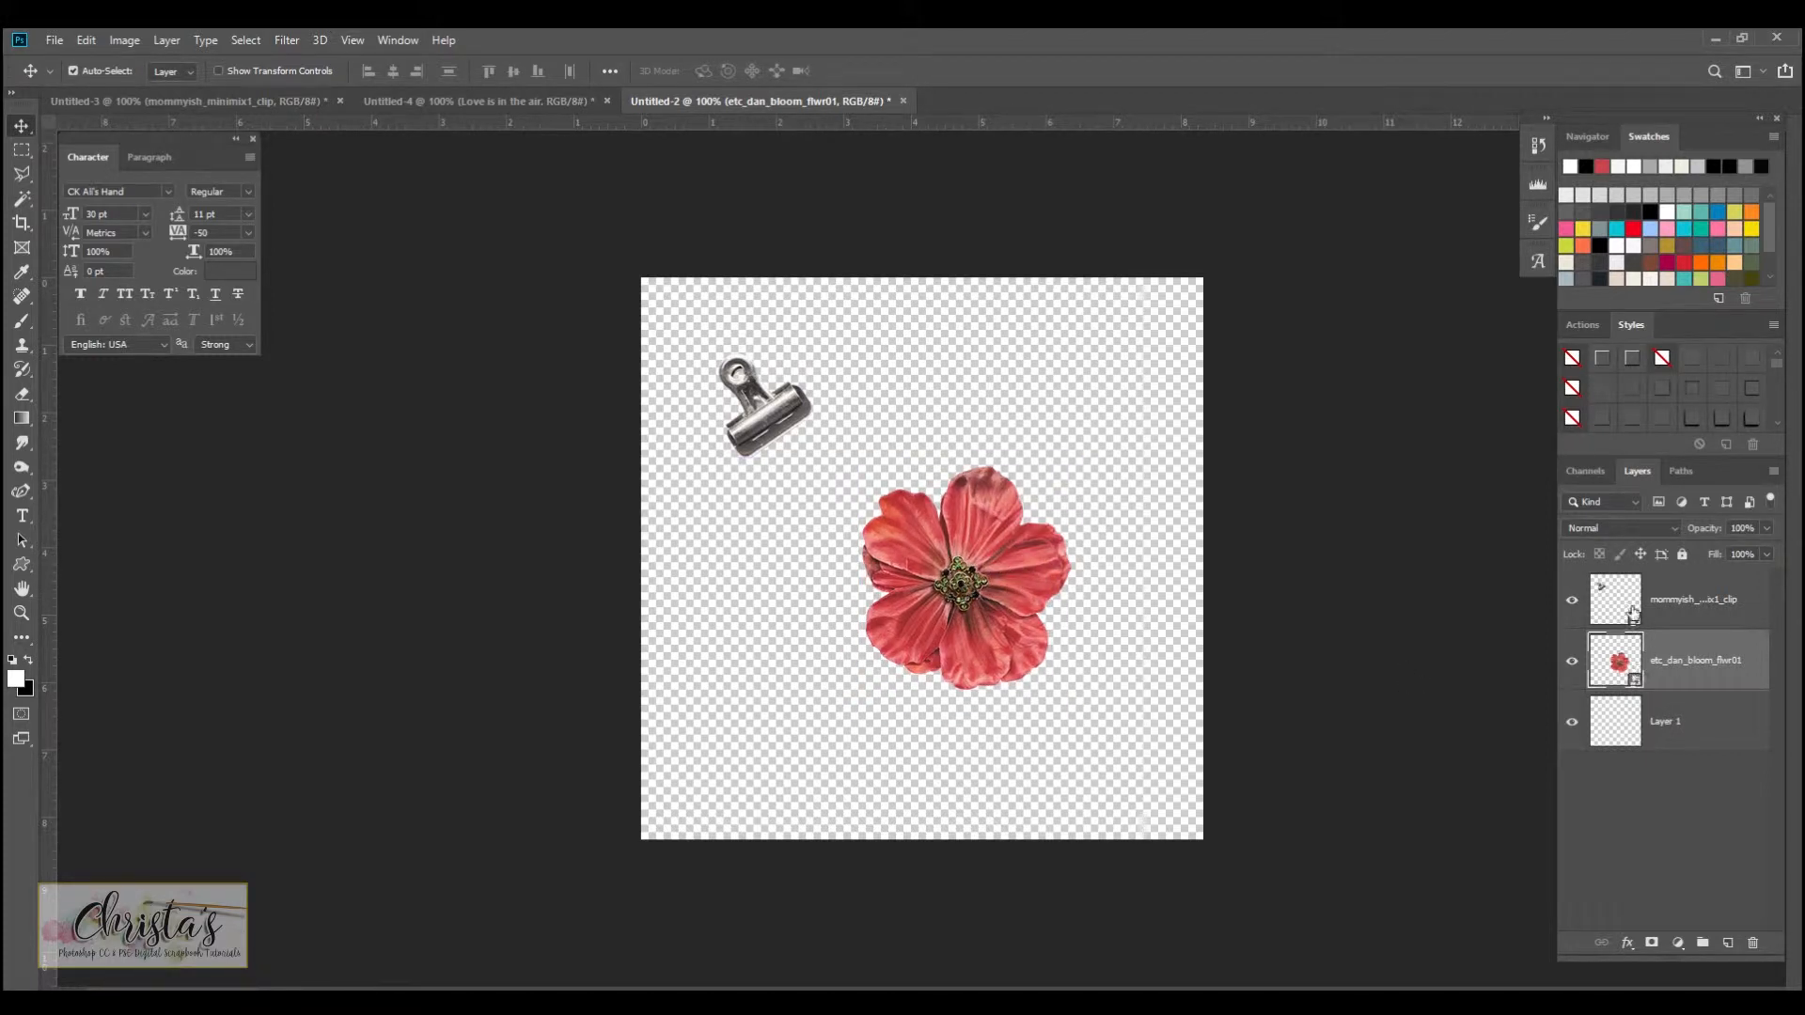
Step: Rasterize both the flower layer and the clip layer
right_click(1674, 664)
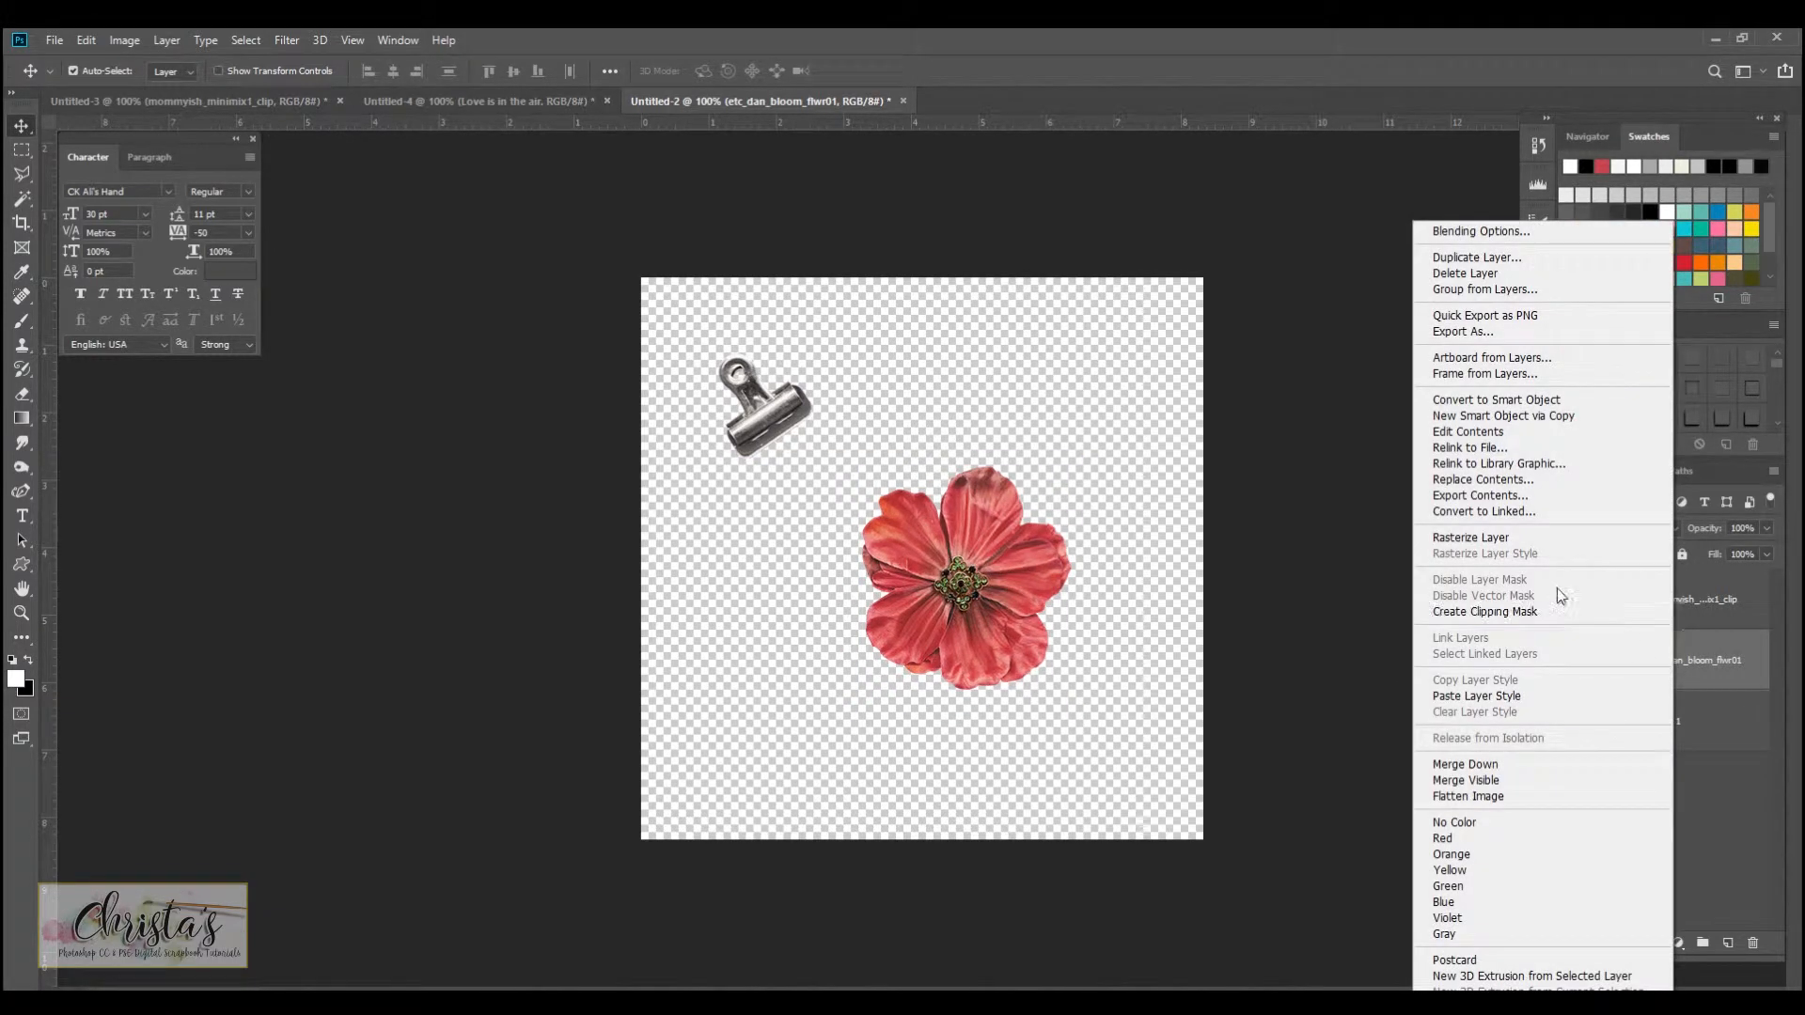
left_click(1525, 538)
left_click(1674, 599)
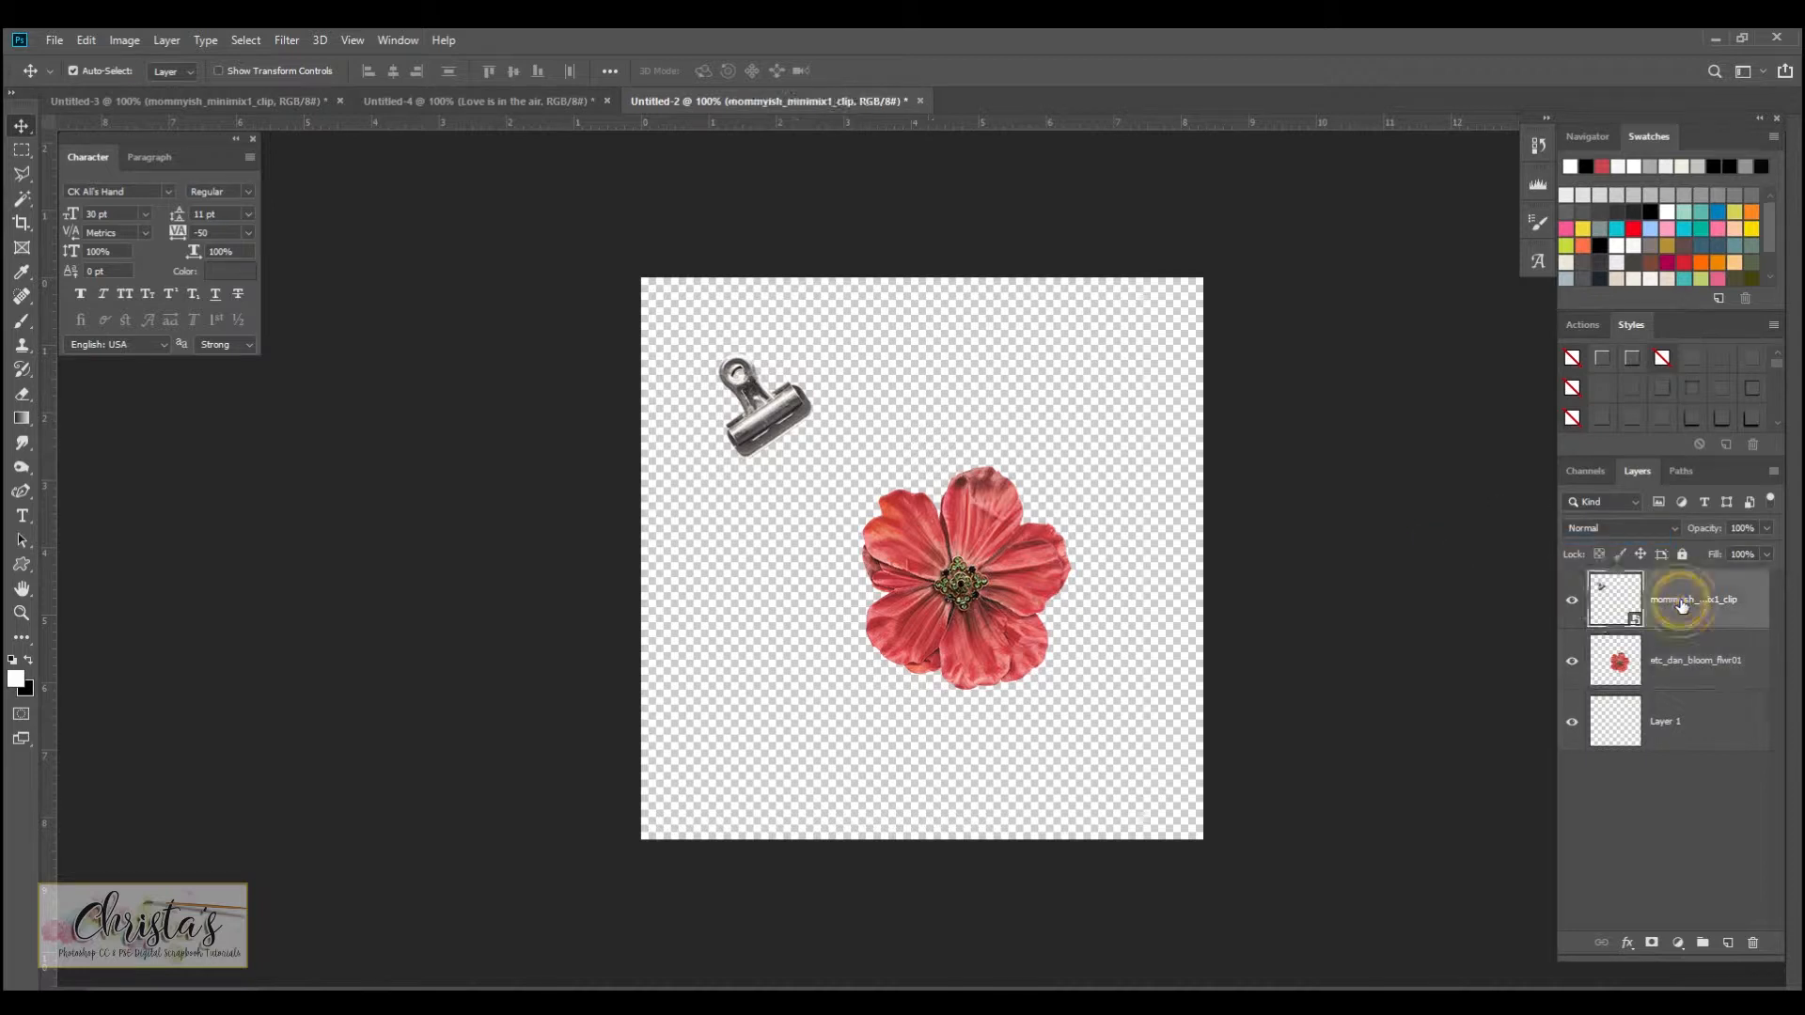
right_click(1679, 599)
left_click(1504, 536)
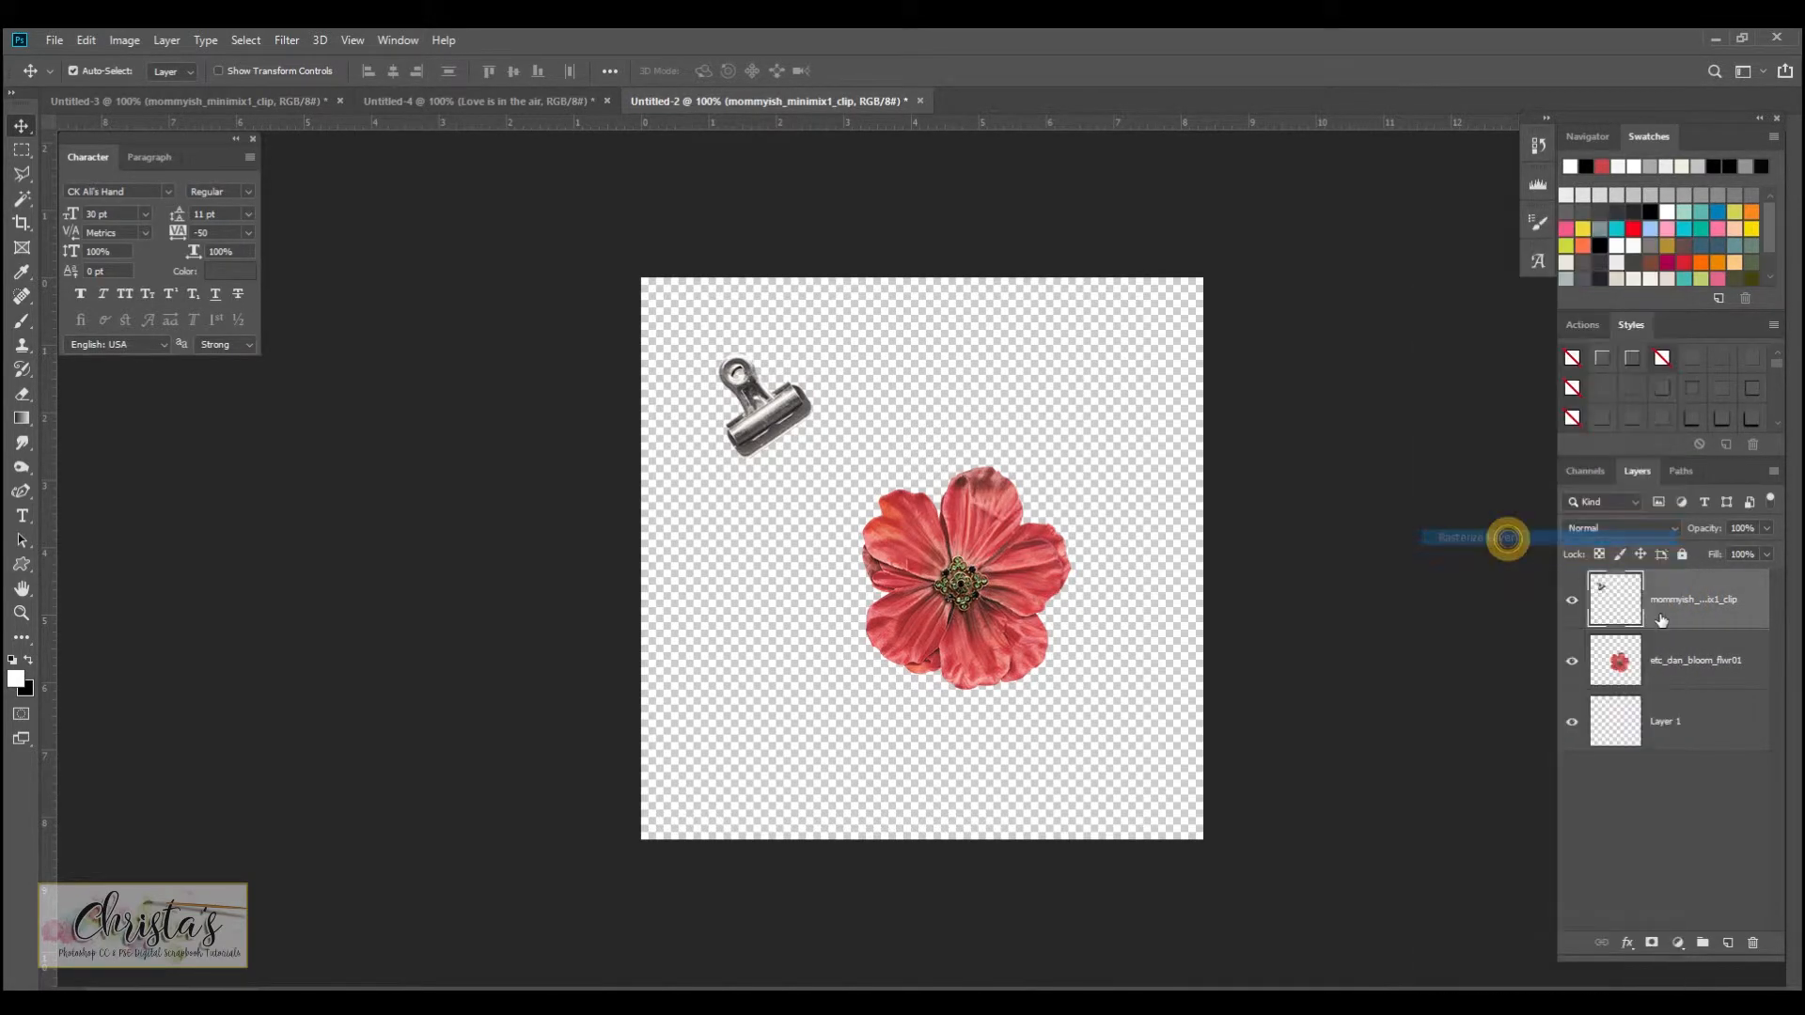
left_click(1684, 660)
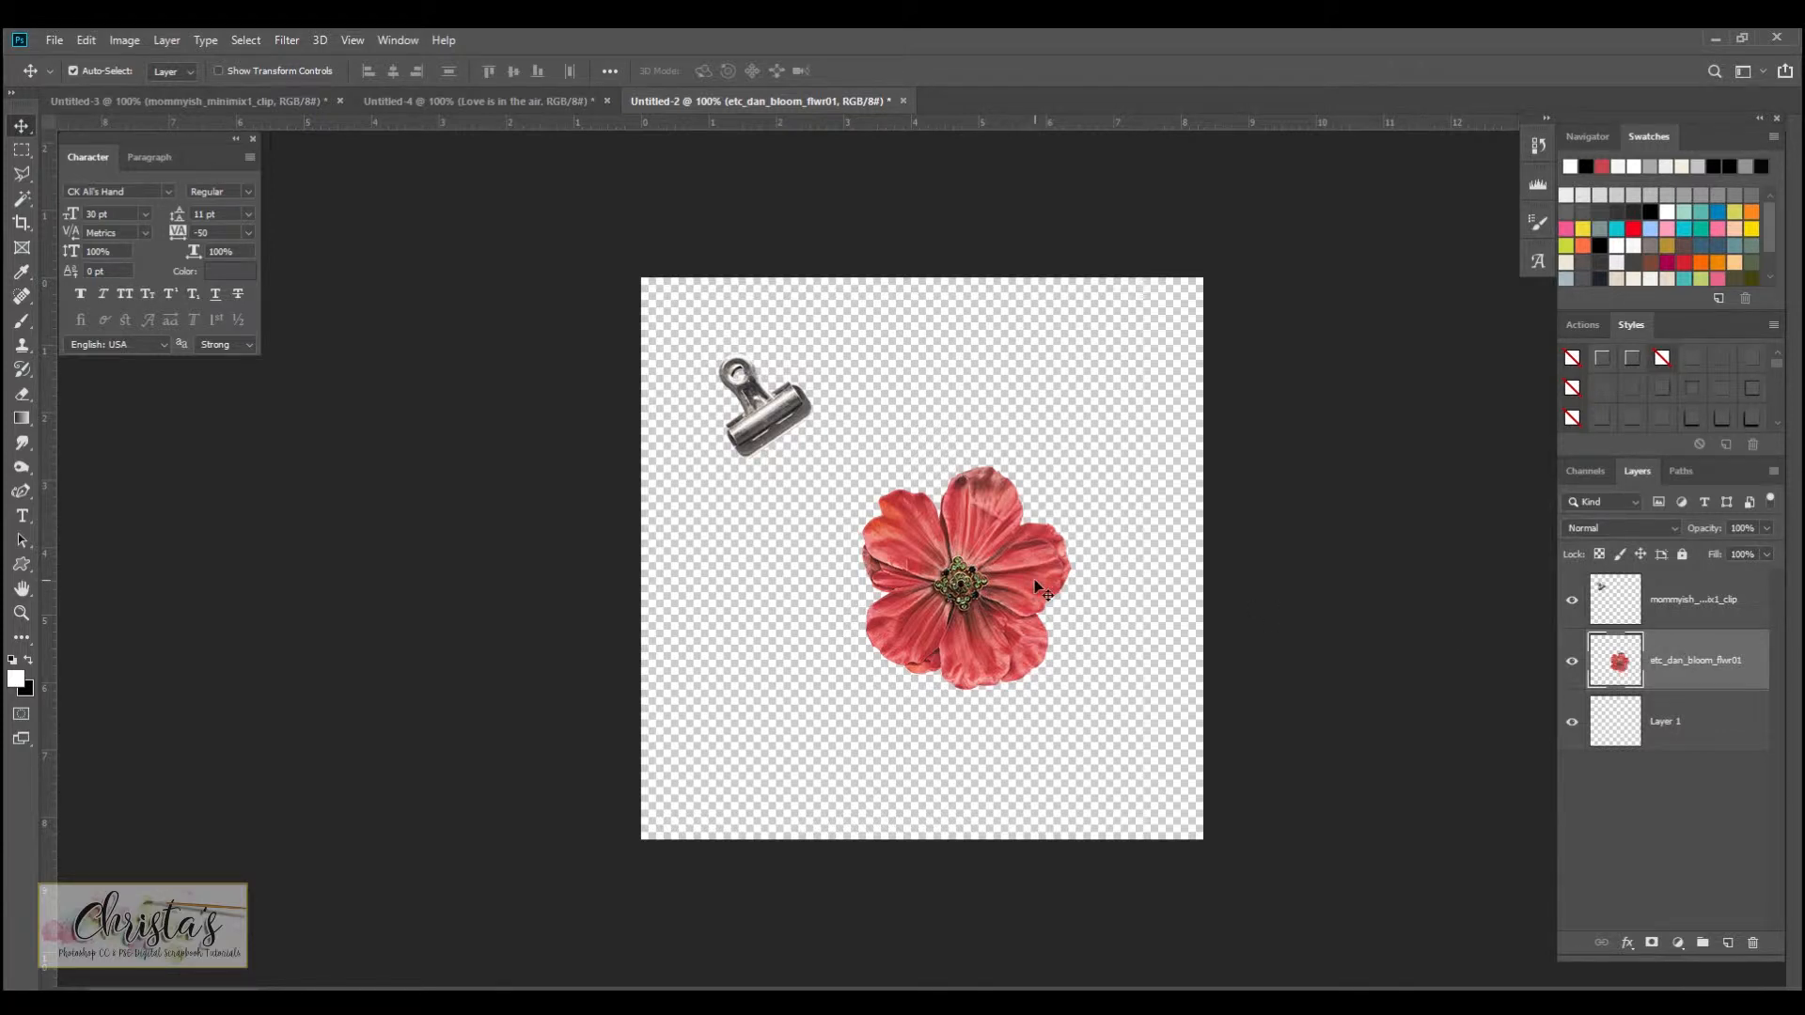
left_click(21, 151)
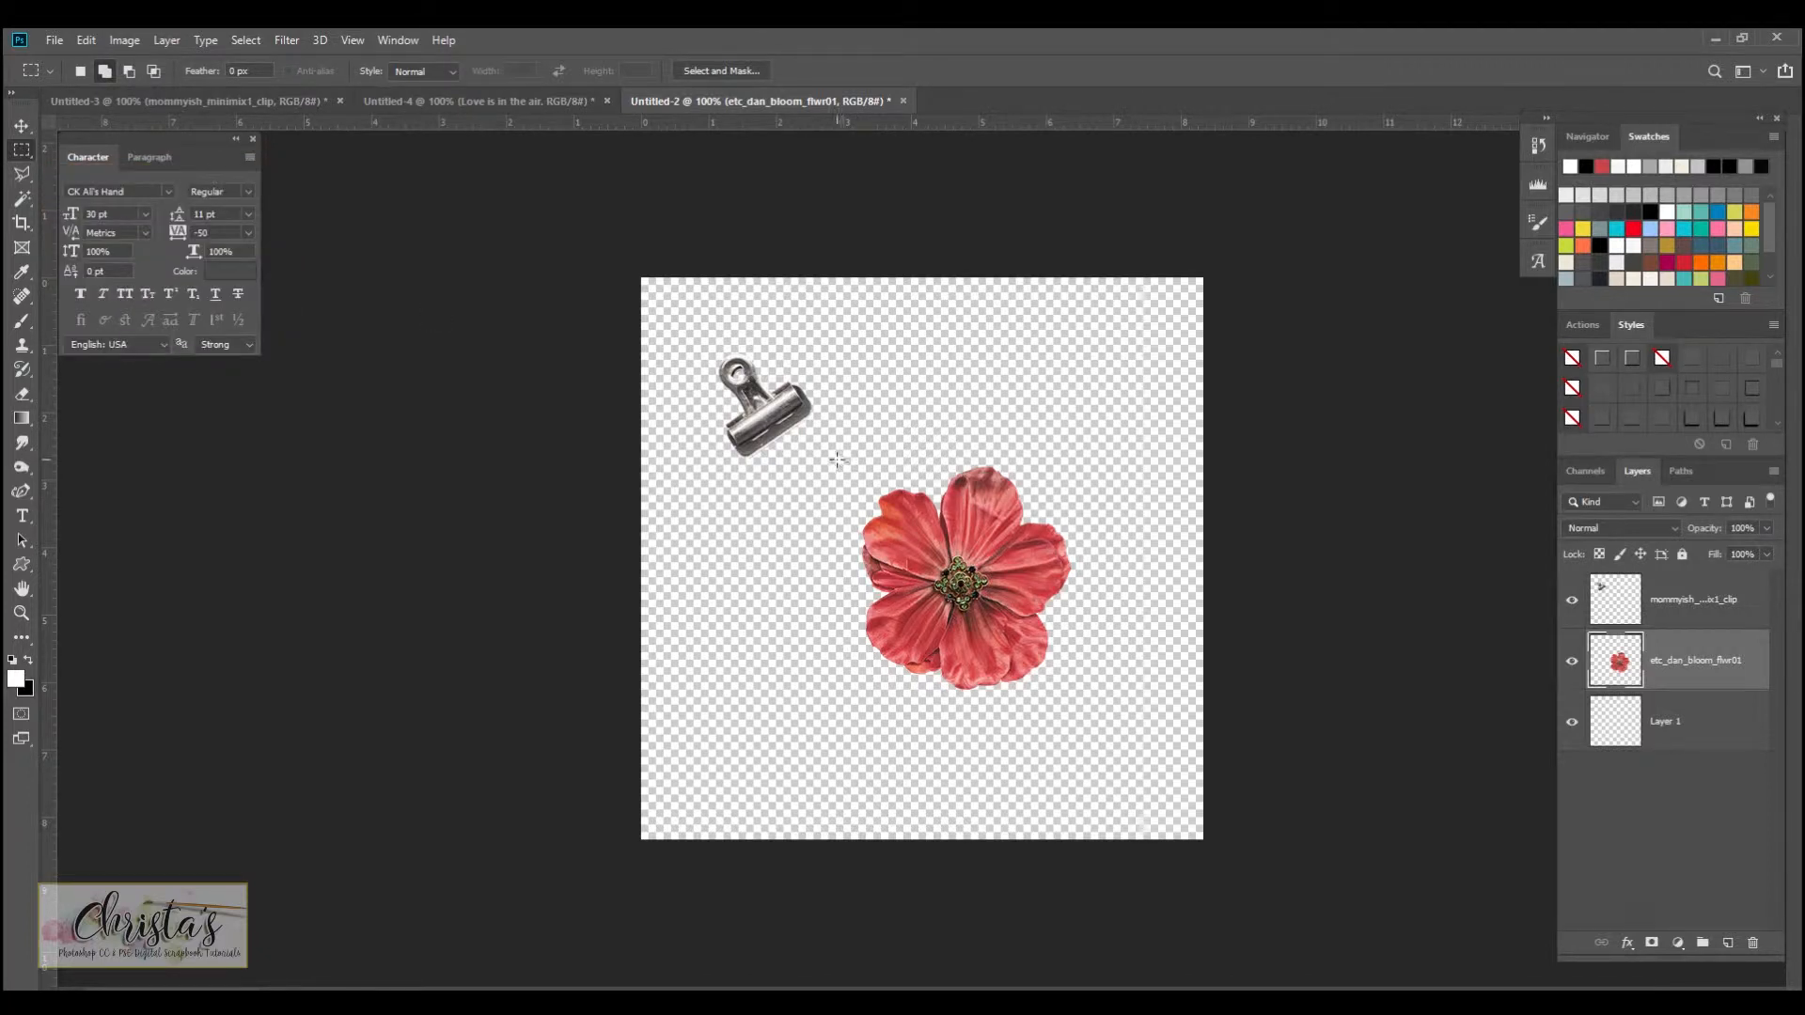
left_click_drag(815, 450, 1093, 585)
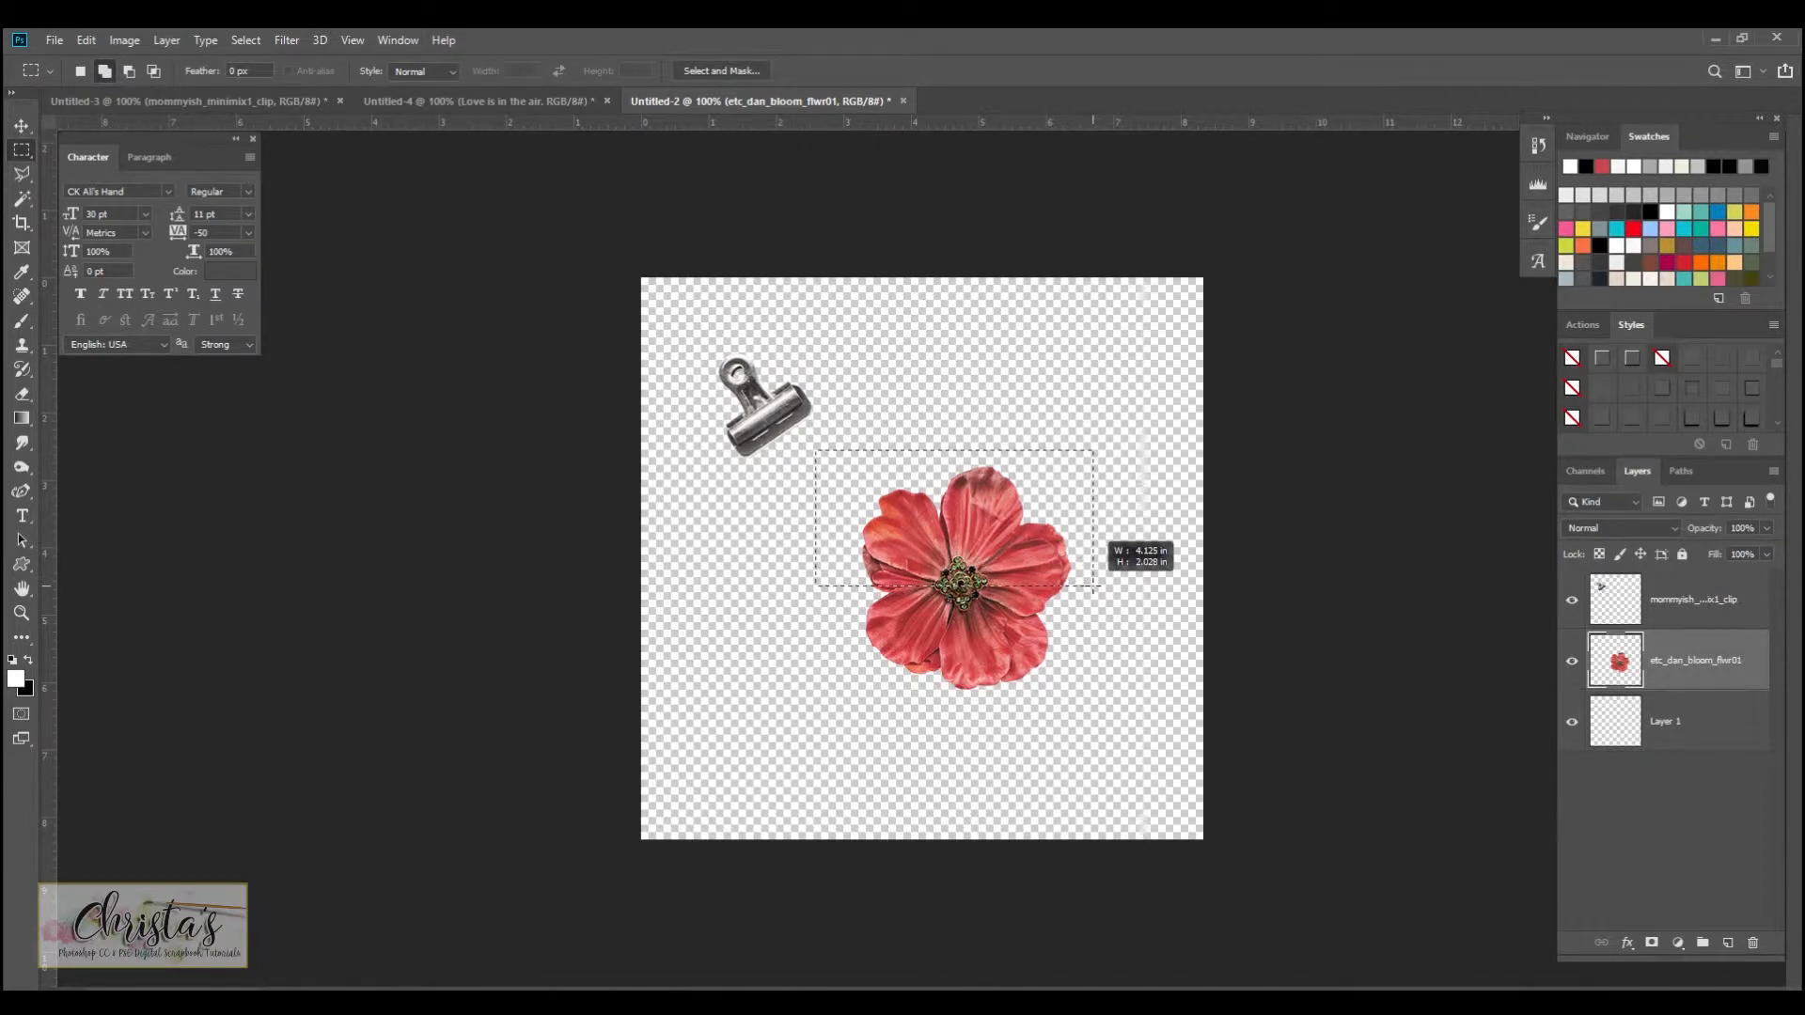
left_click_drag(1093, 586, 1103, 587)
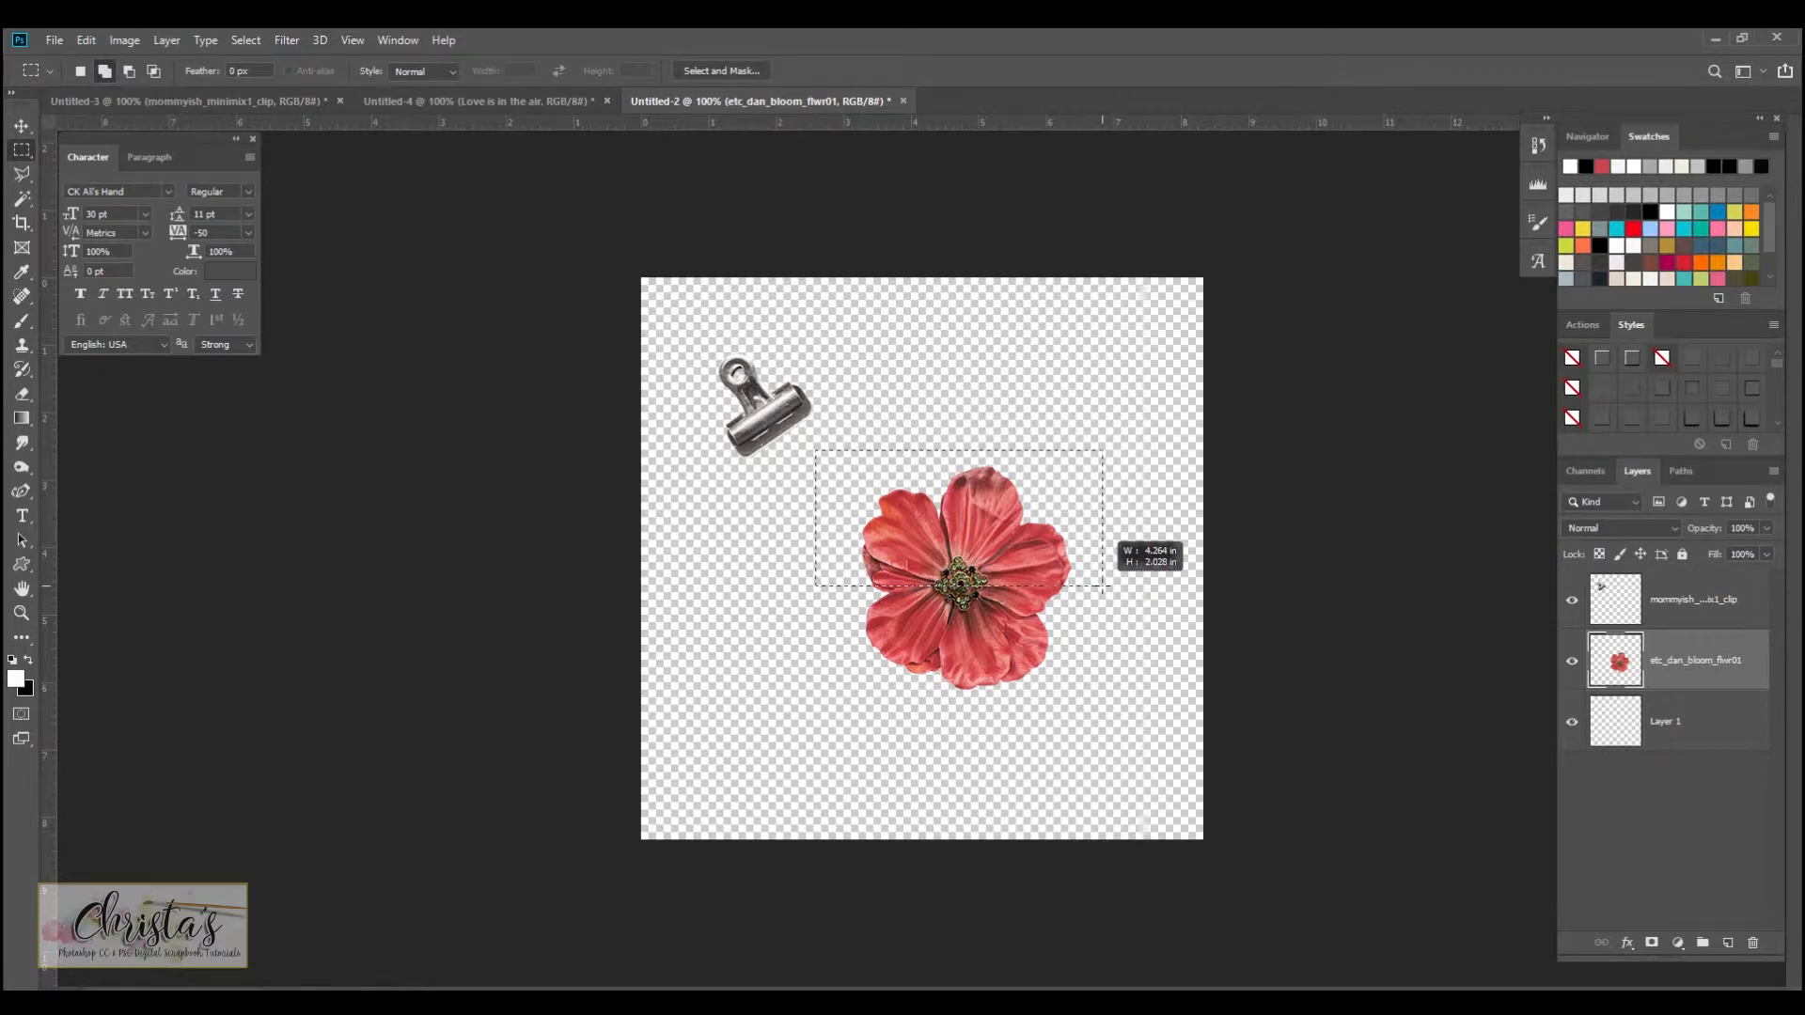
left_click_drag(1103, 588, 1103, 587)
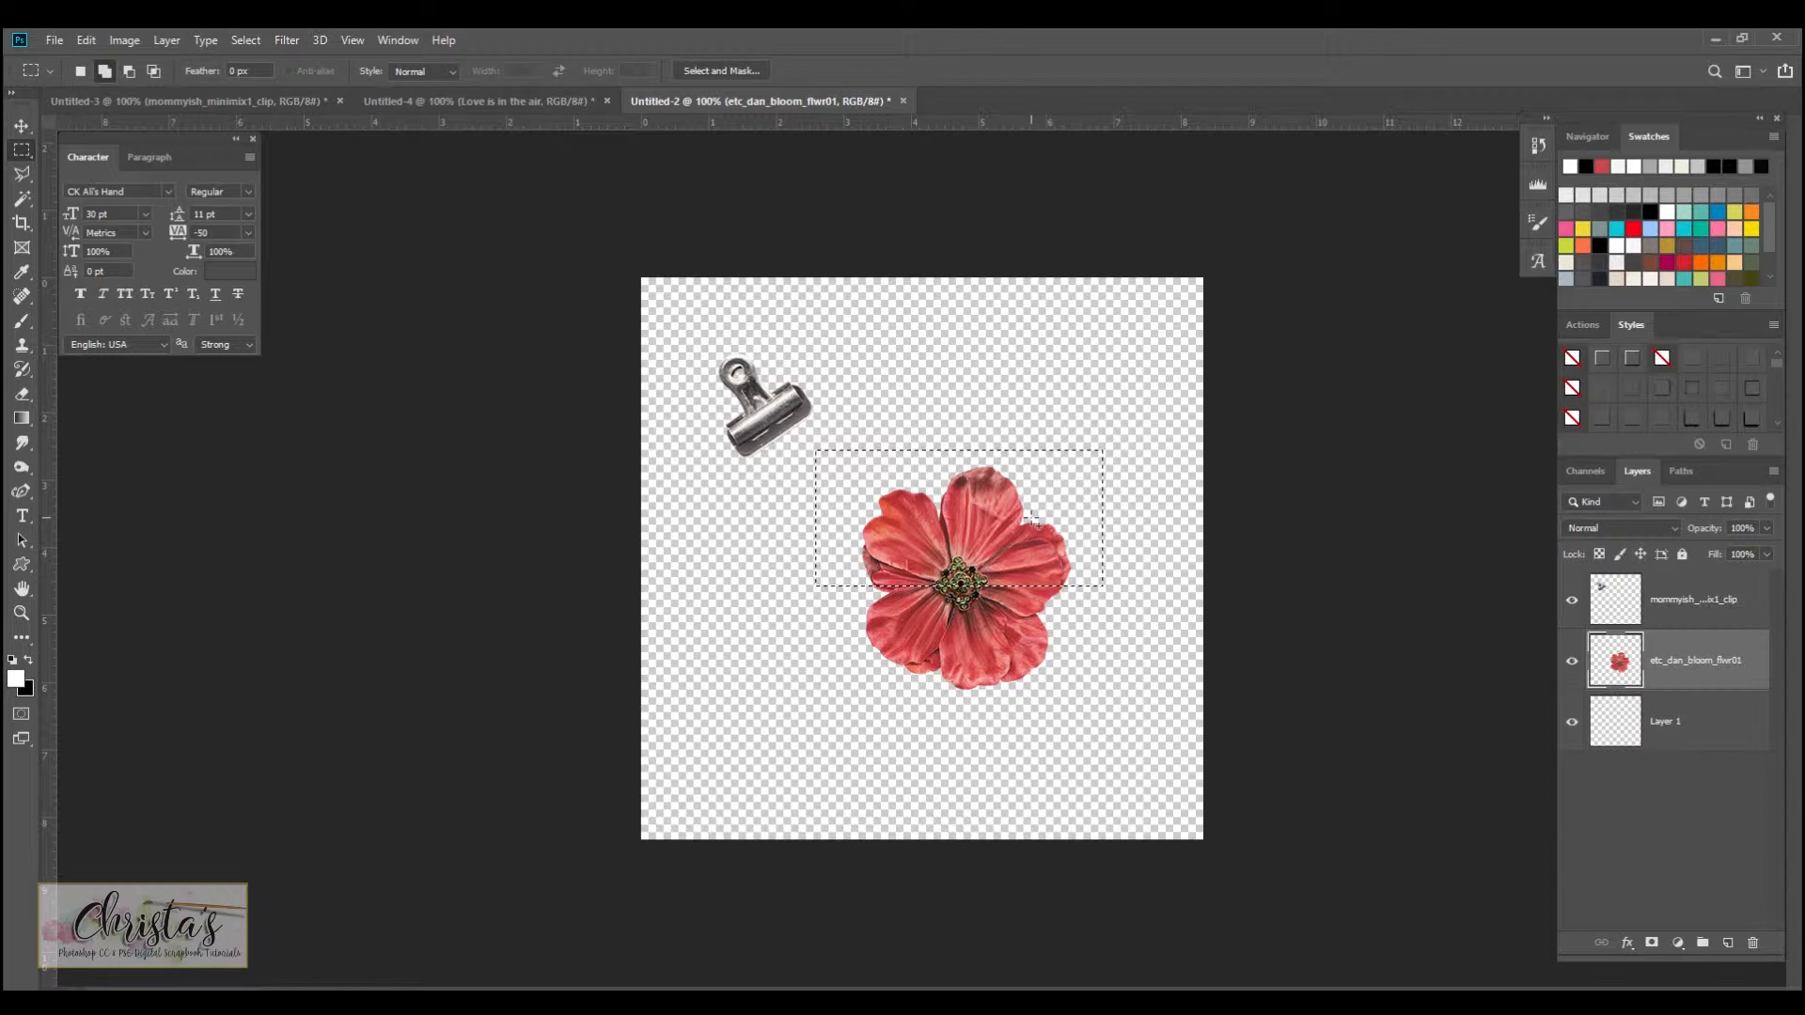
key("ctrl+plus")
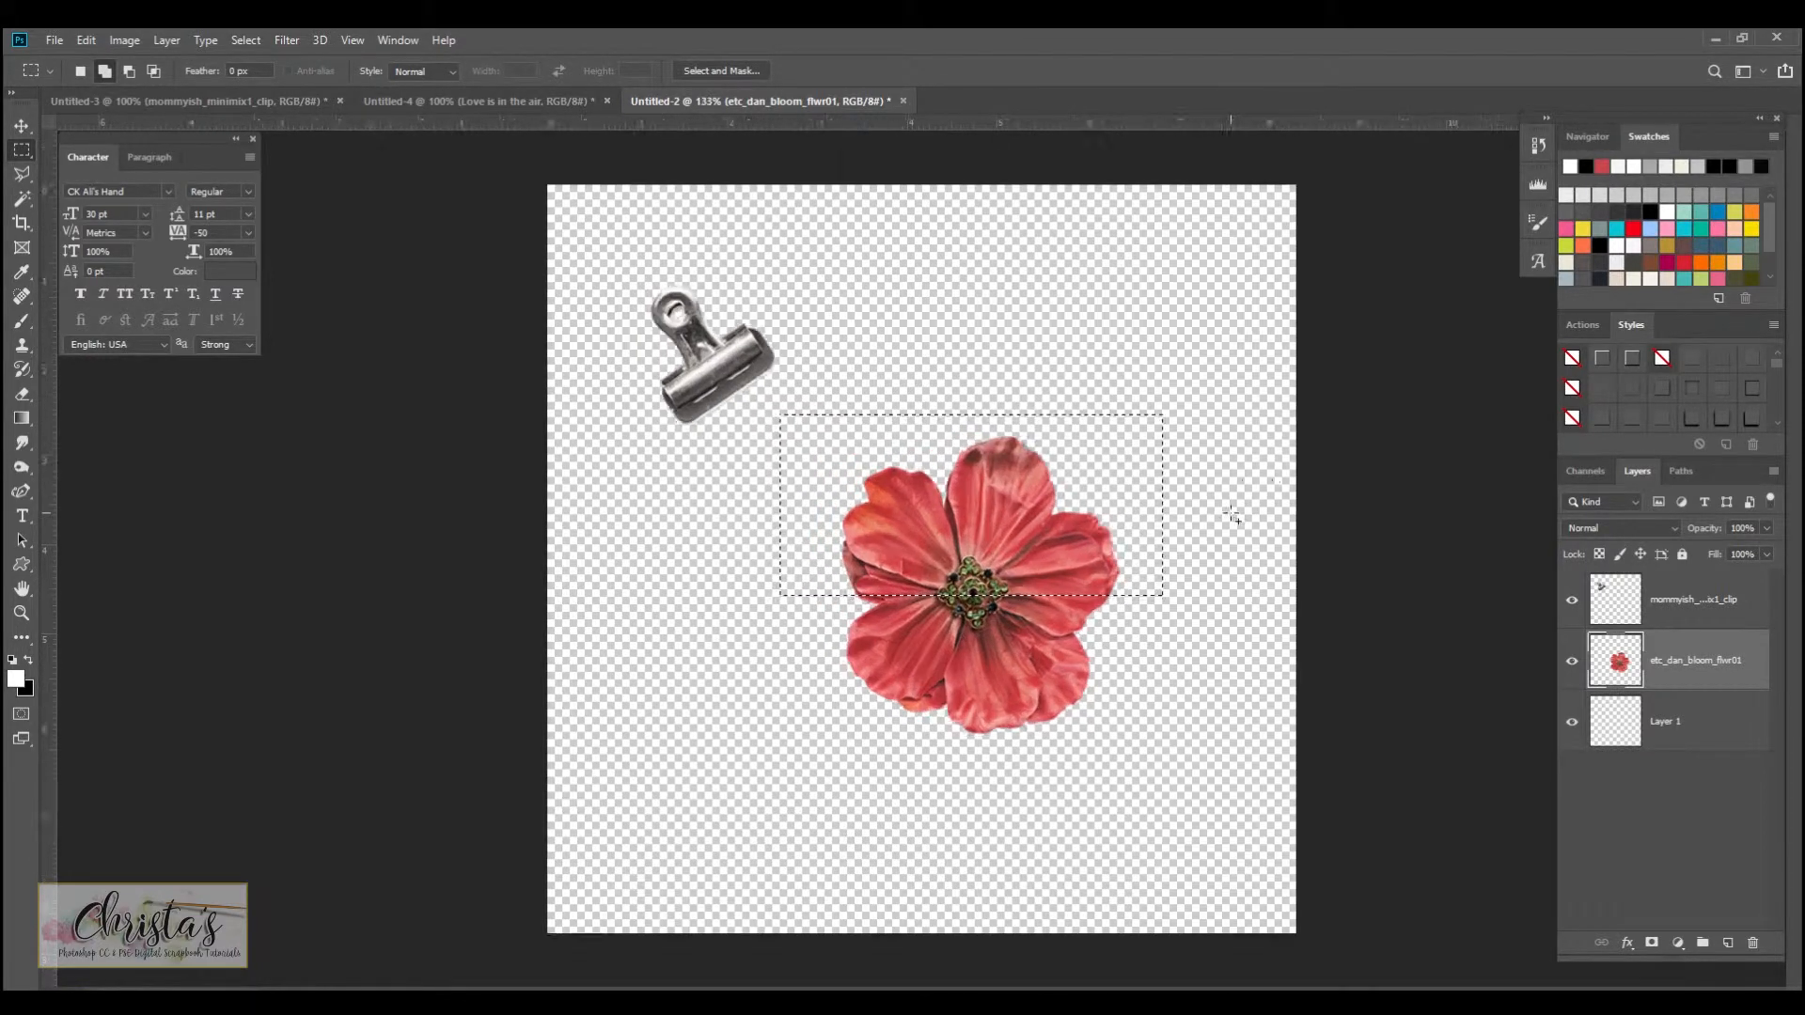
scroll(1226, 514, "up", 1)
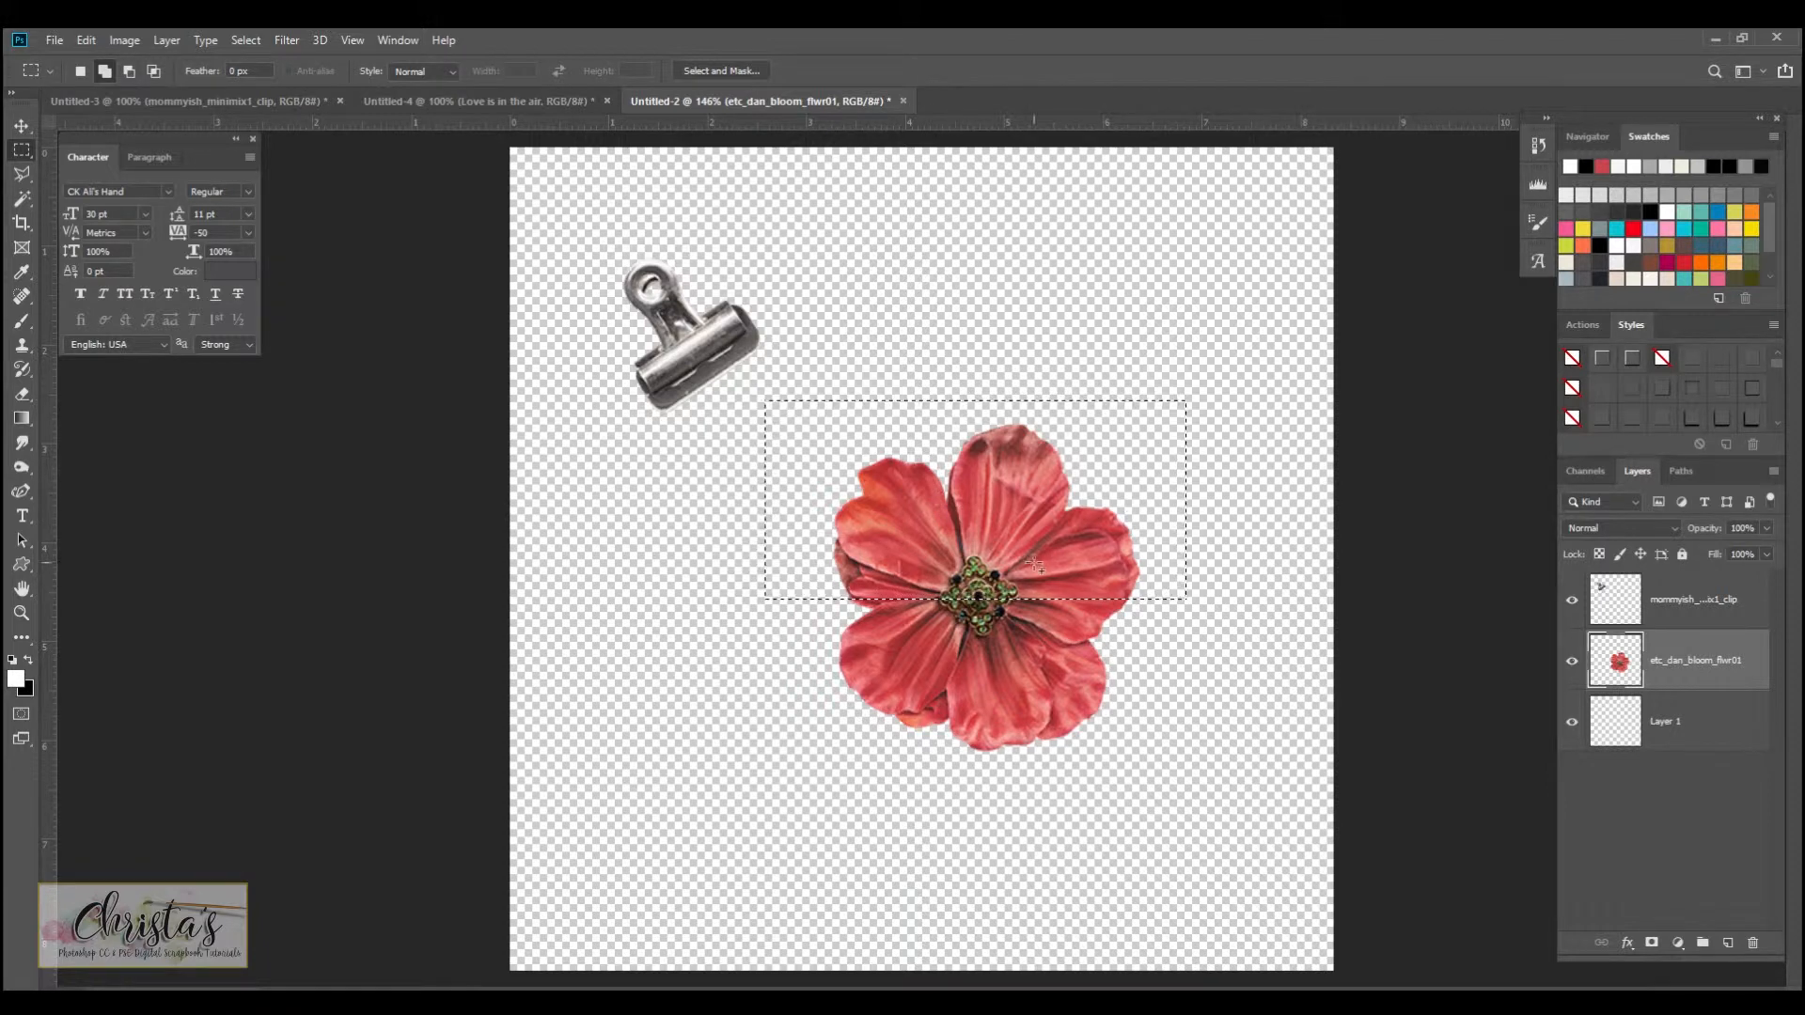
Step: Clear the current selection and fill Layer 1 with white using the Paint Bucket tool
left_click(1706, 733)
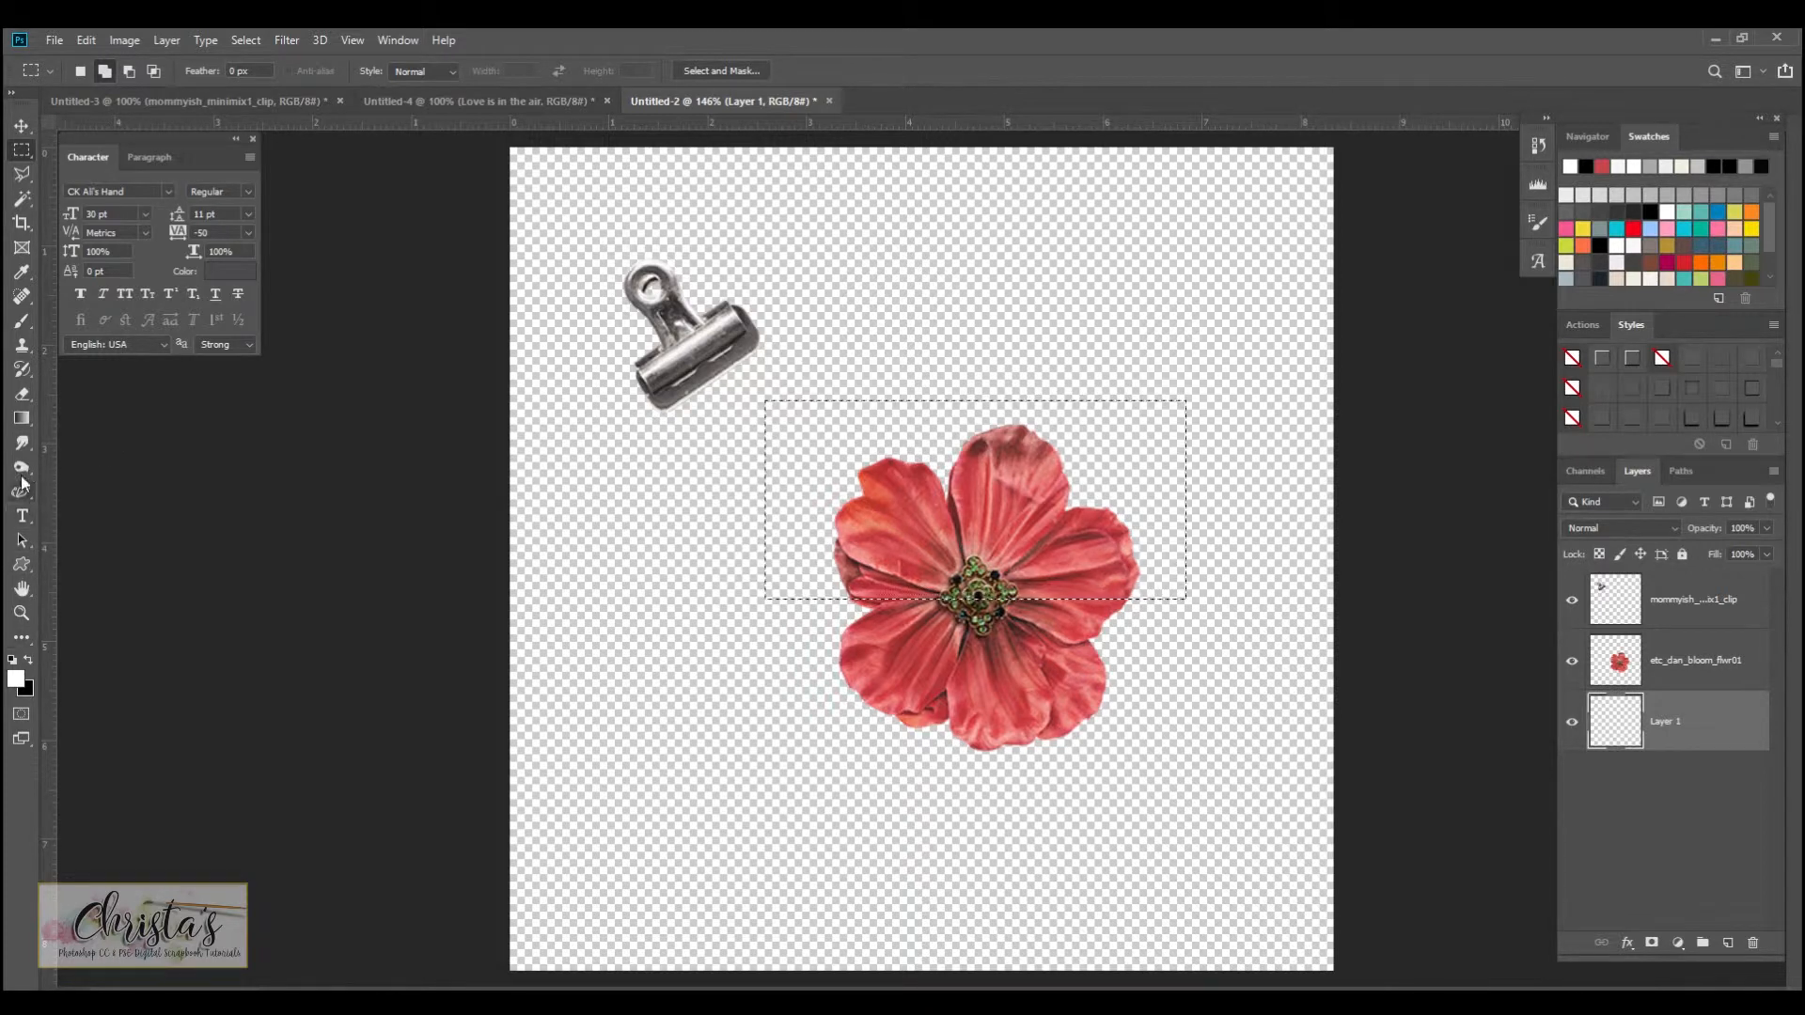
left_click(29, 424)
right_click(29, 426)
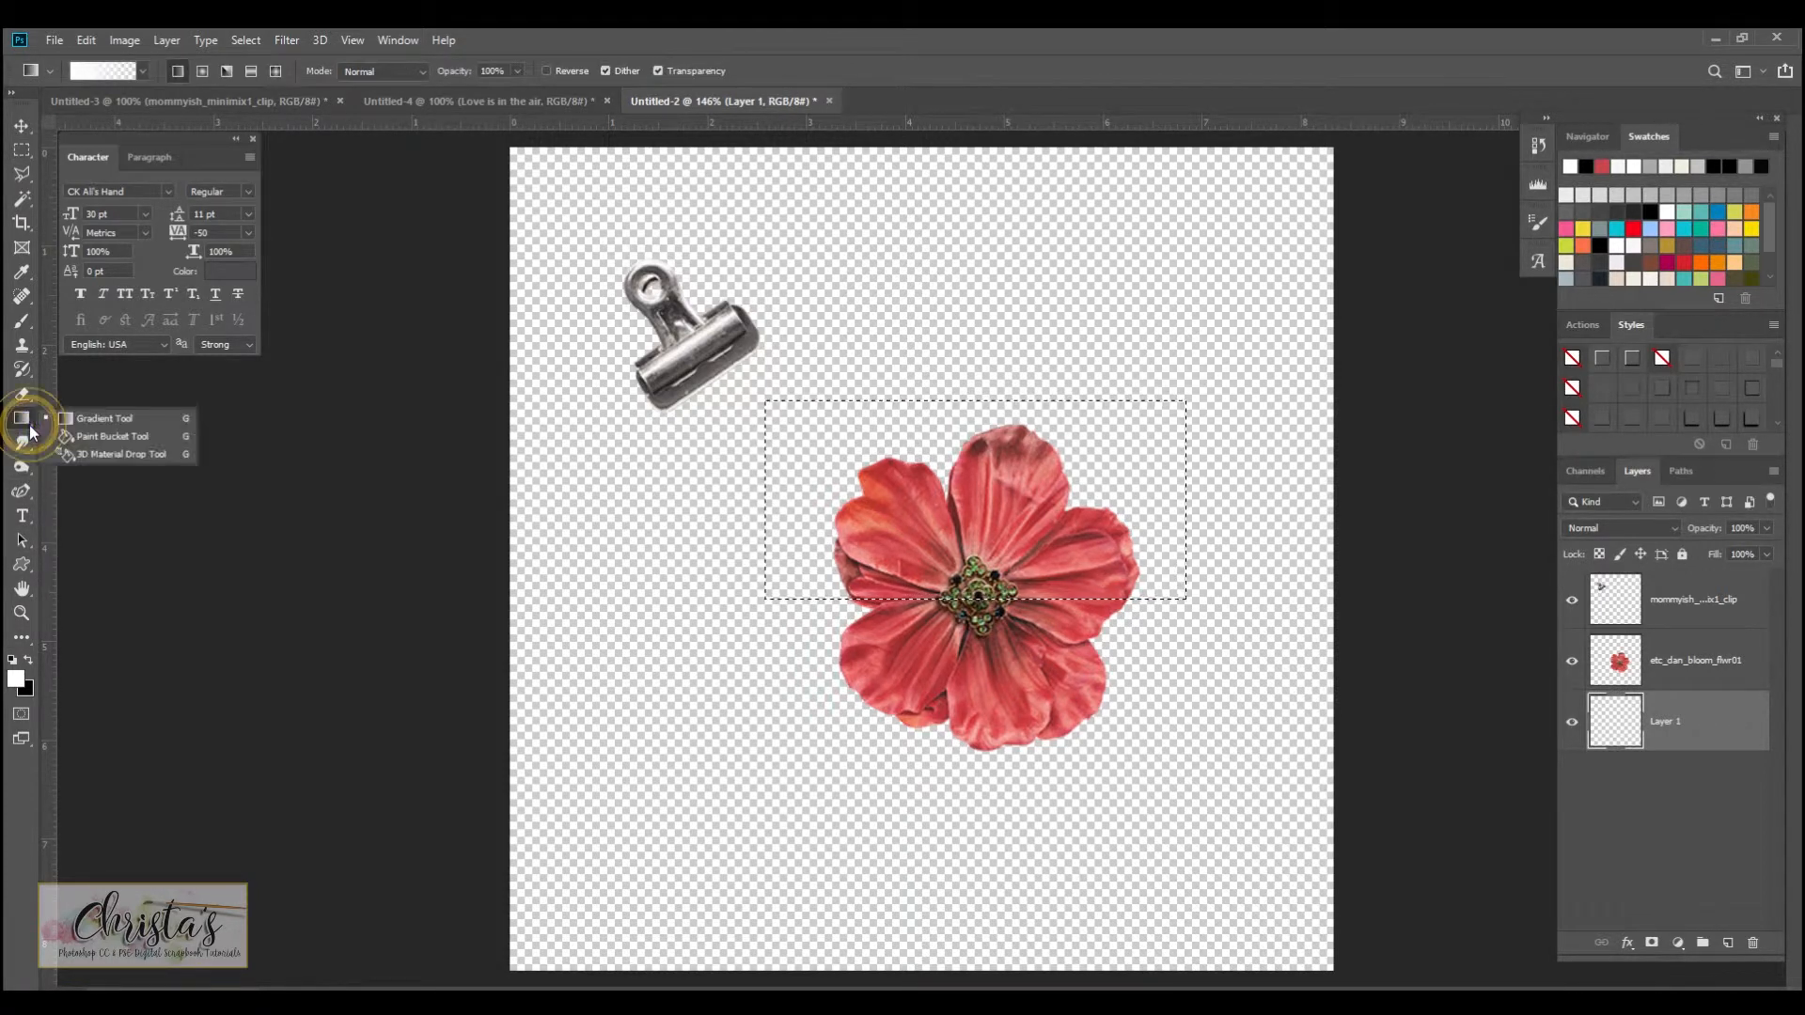
left_click(90, 434)
left_click(656, 609)
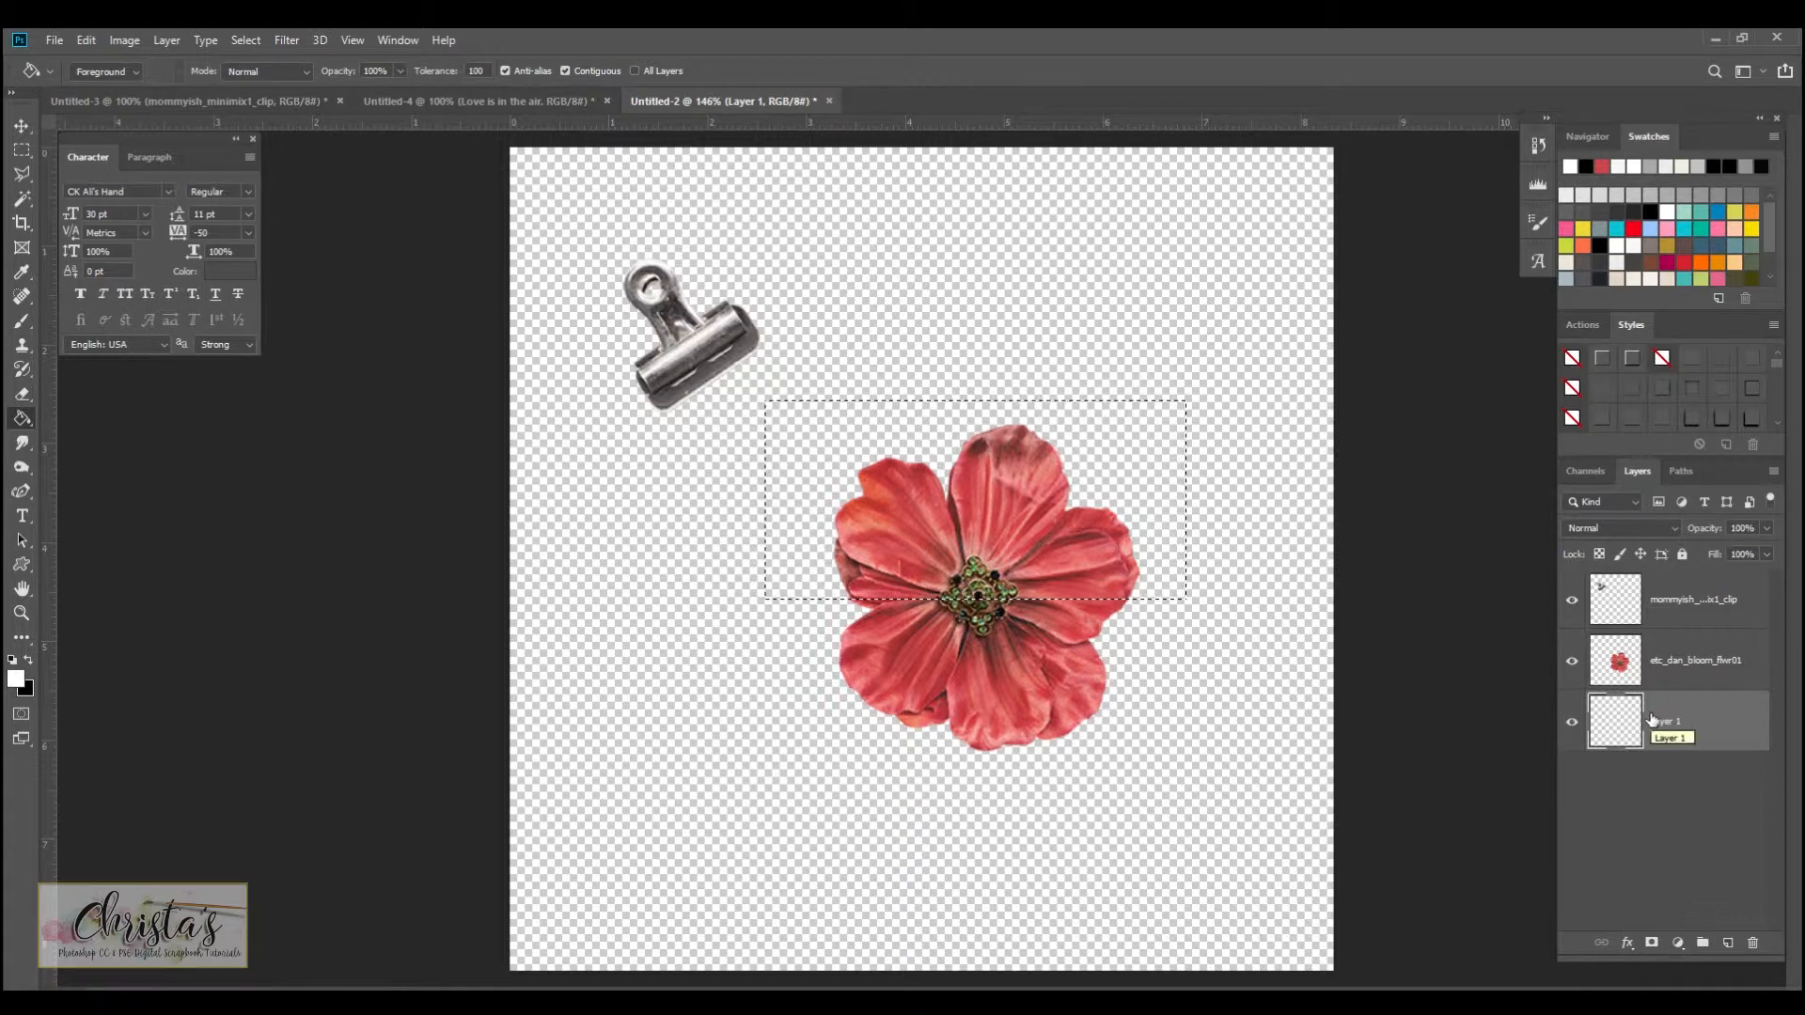
left_click(243, 41)
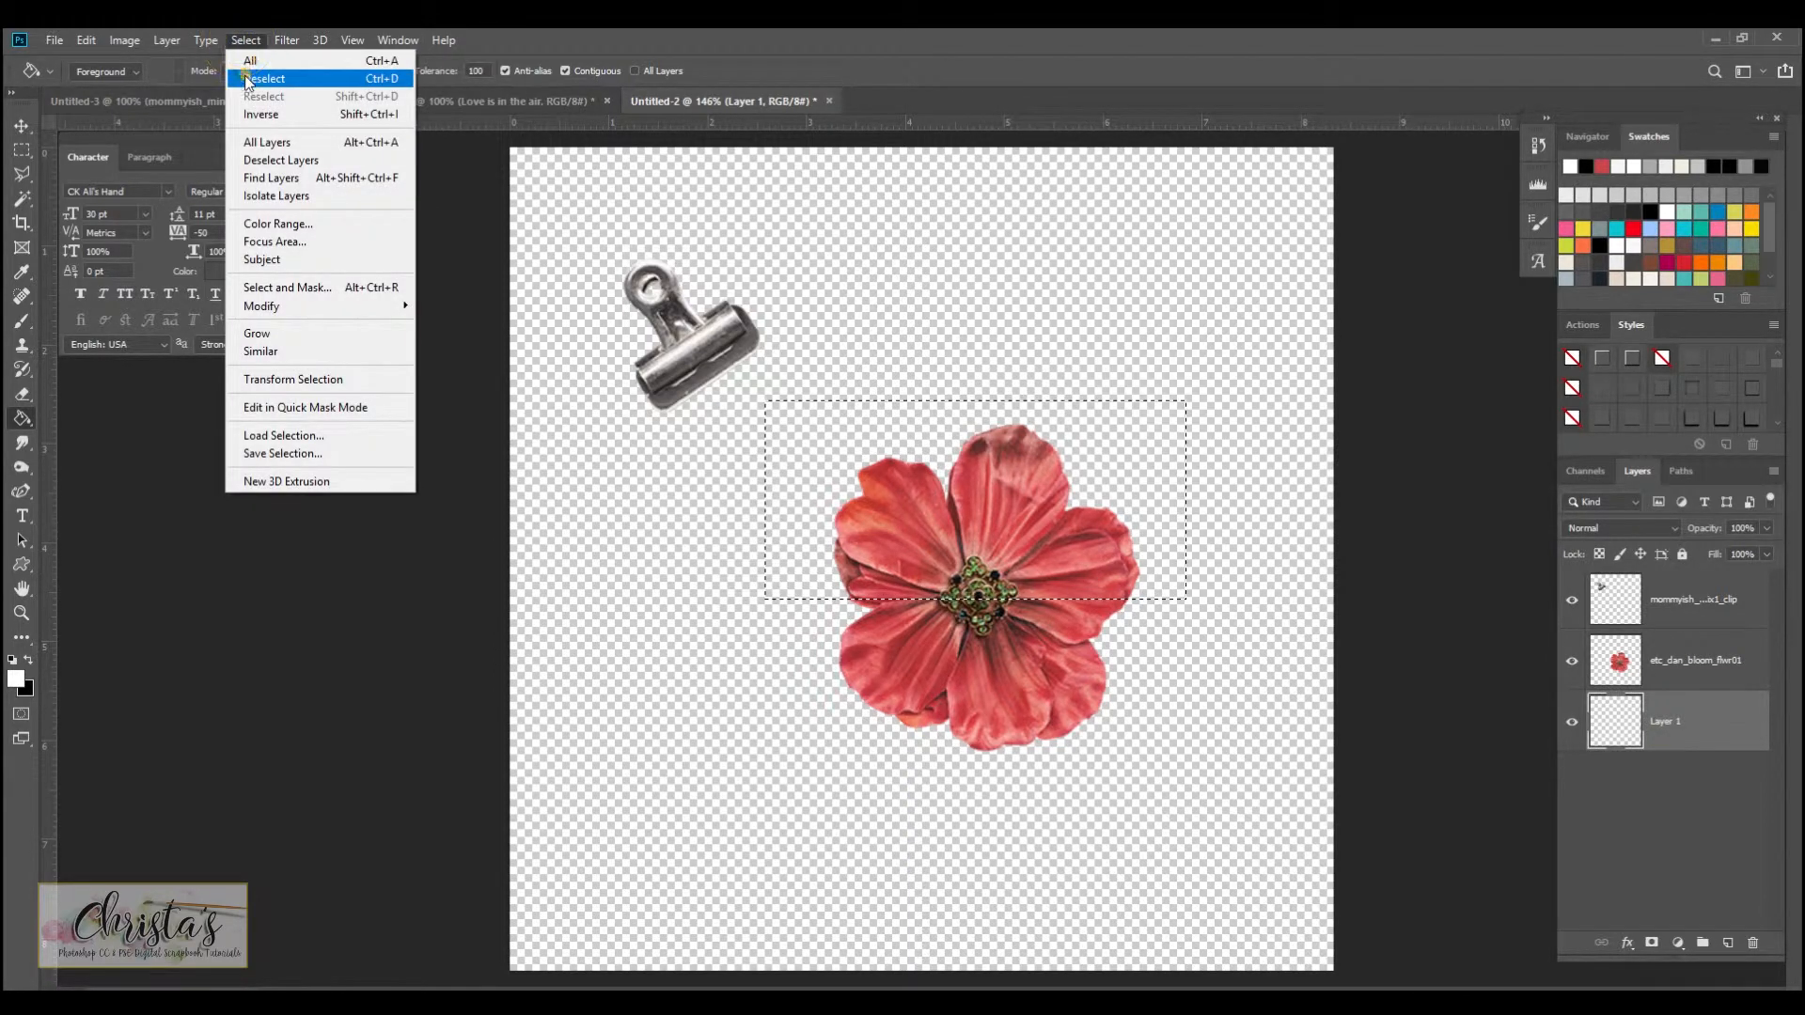
left_click(248, 78)
left_click(632, 512)
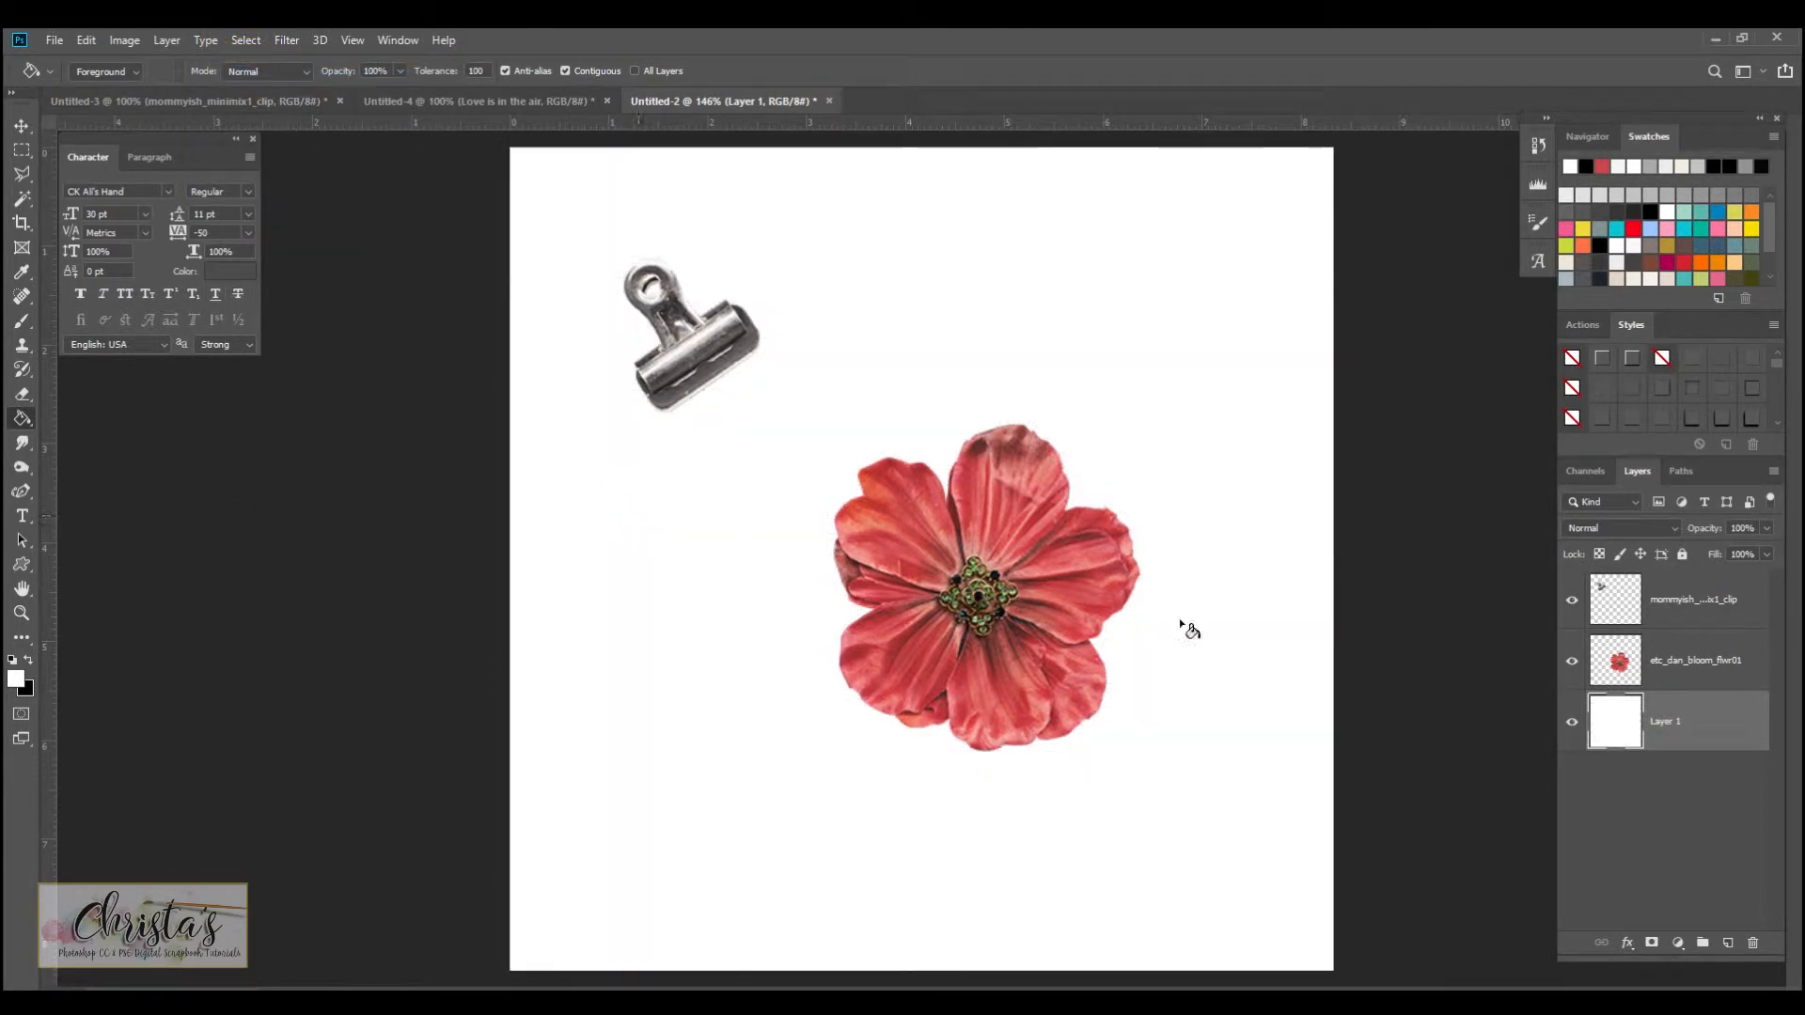
Step: Marquee-select the upper half of the flower with a rectangle about 4.71 by 2.11 in, and cut it to a new layer
left_click(1671, 660)
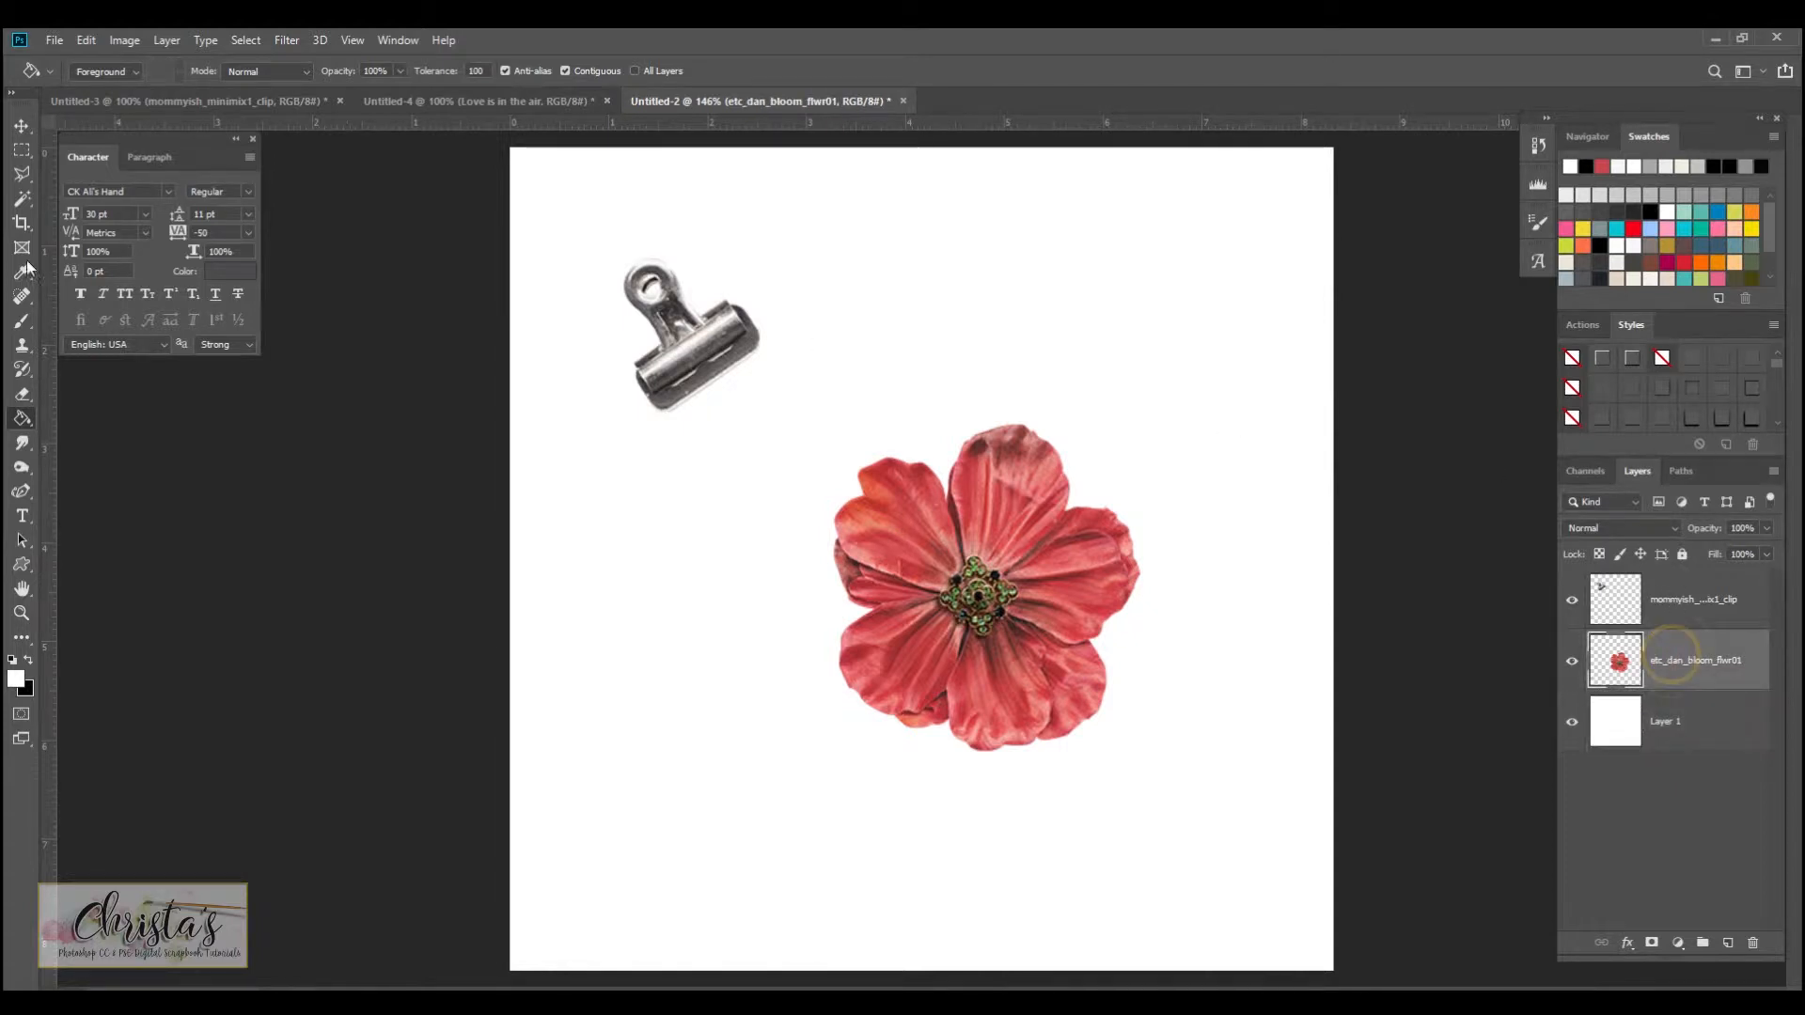
left_click(21, 150)
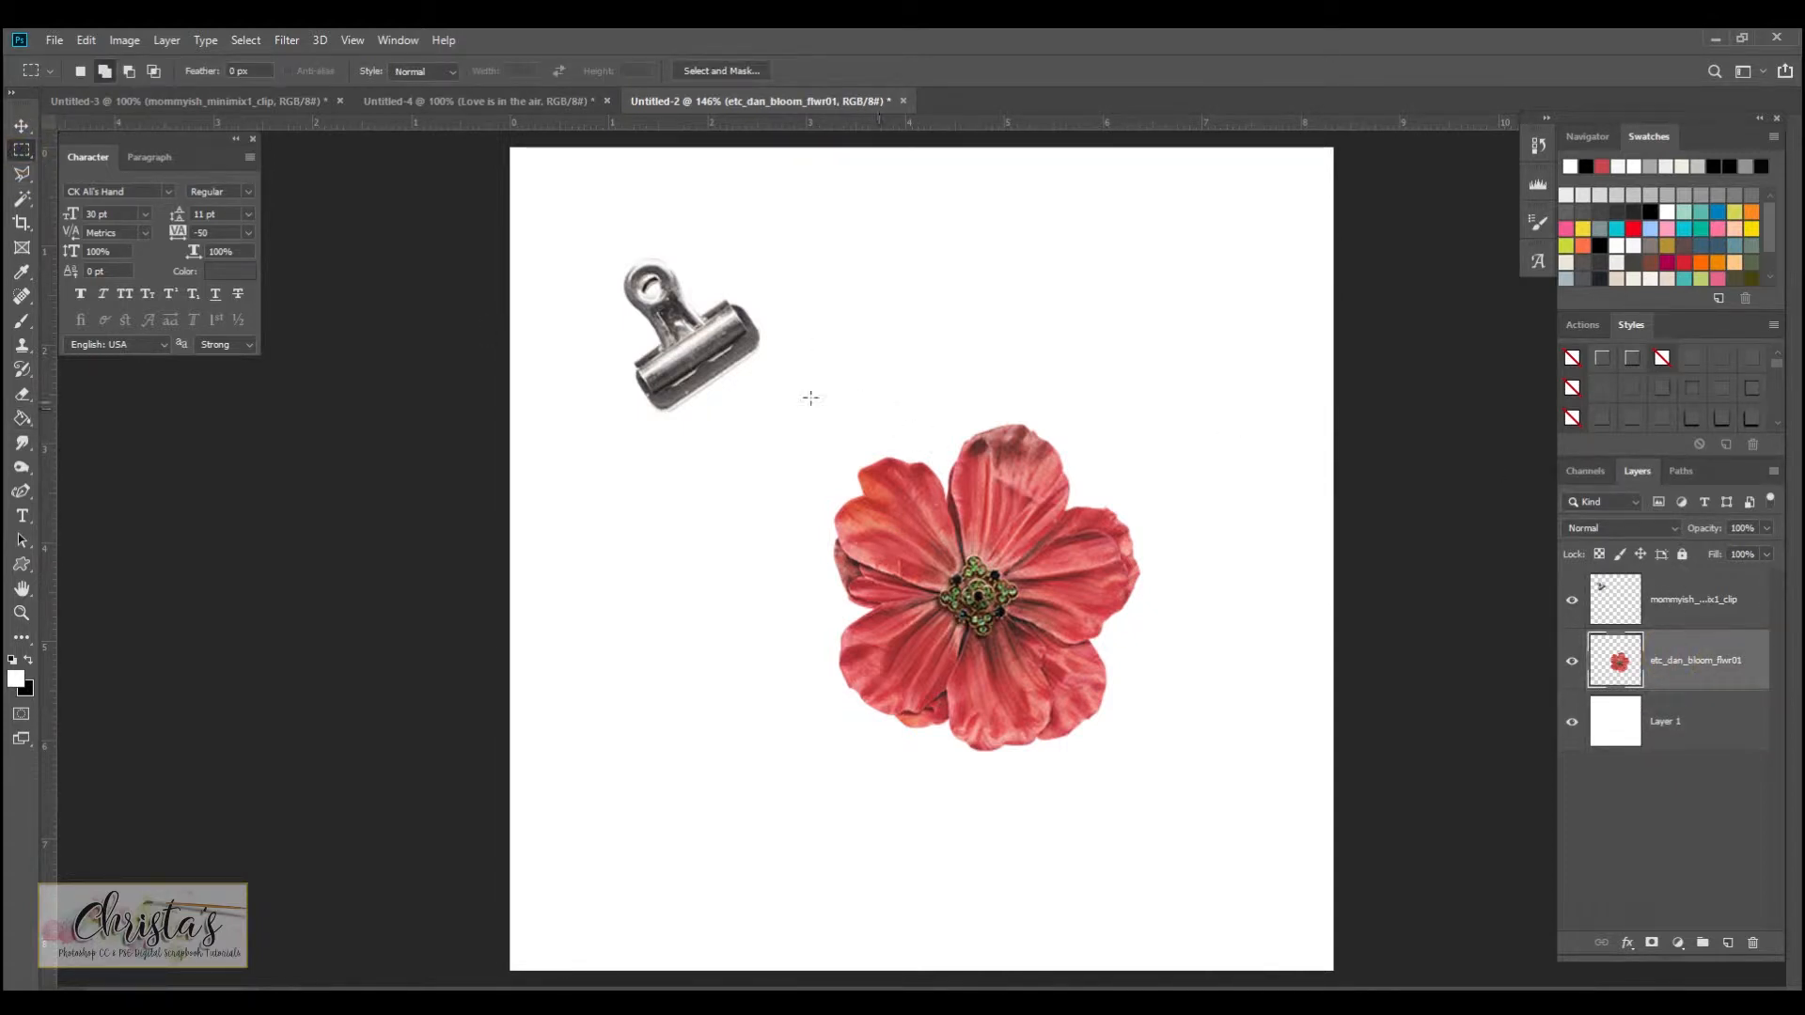
left_click_drag(746, 393, 1210, 599)
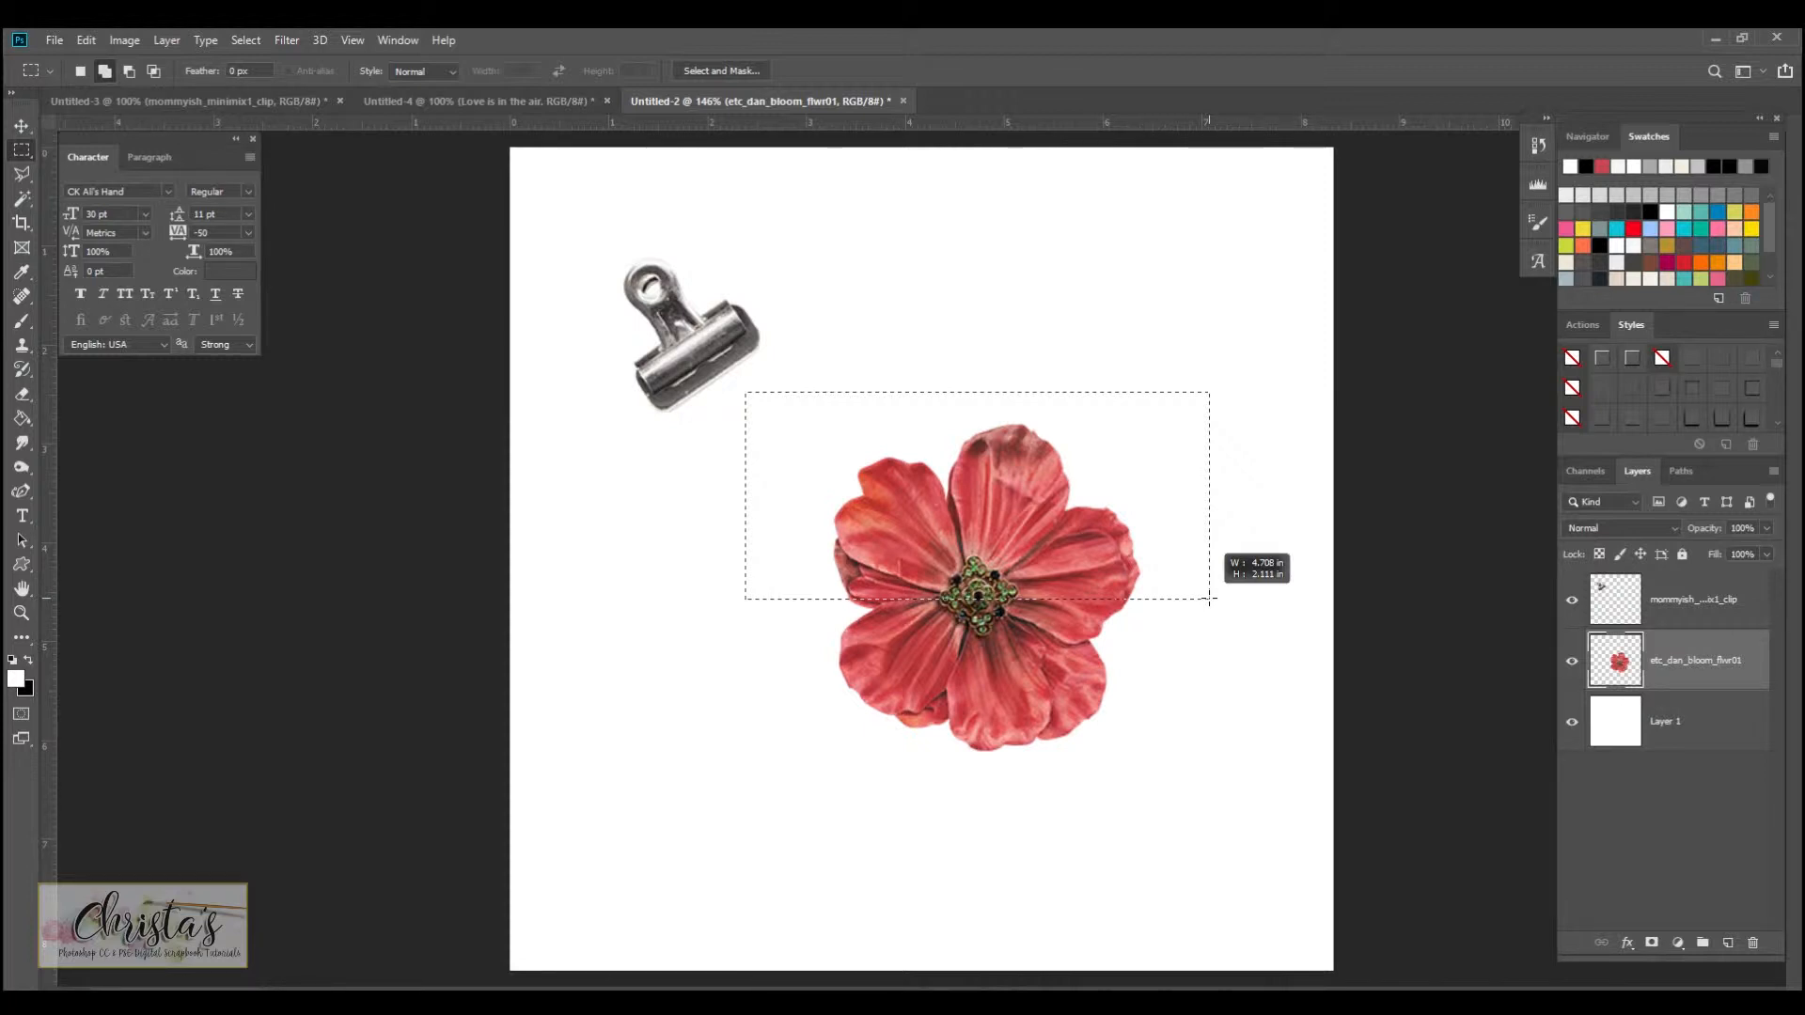
left_click_drag(1210, 598, 1209, 599)
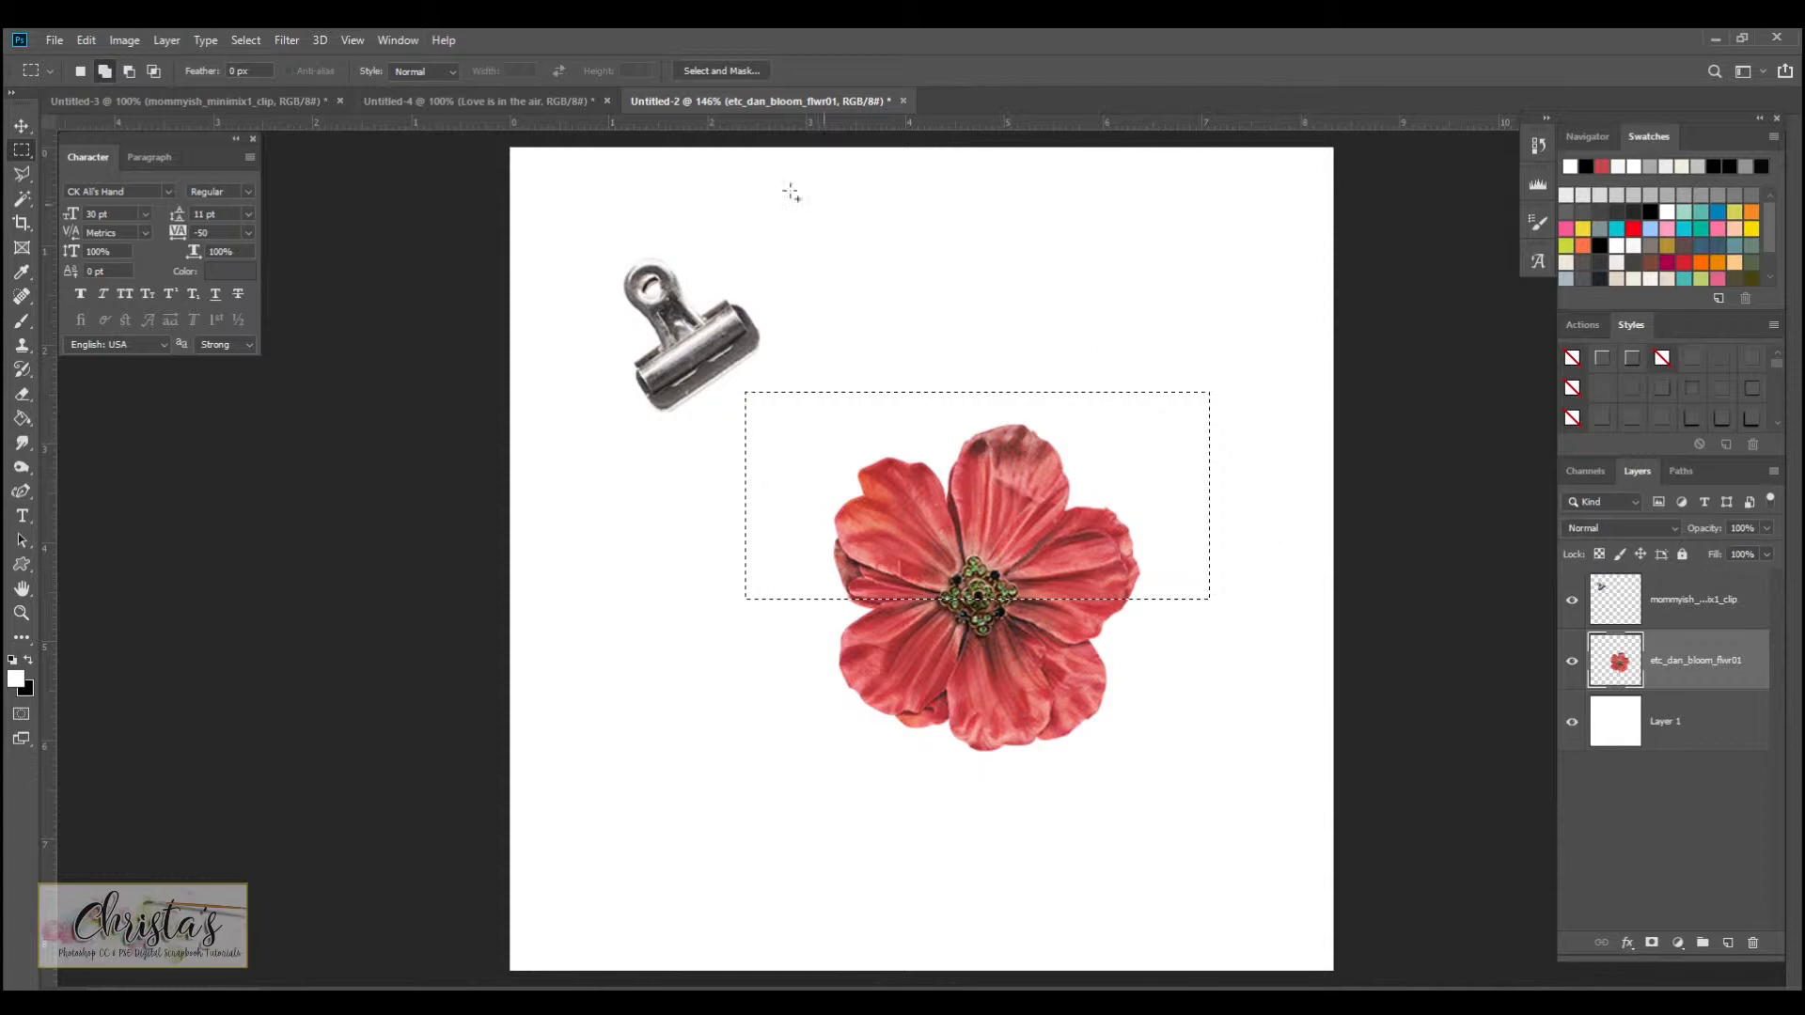
left_click(164, 41)
mouse_move(179, 63)
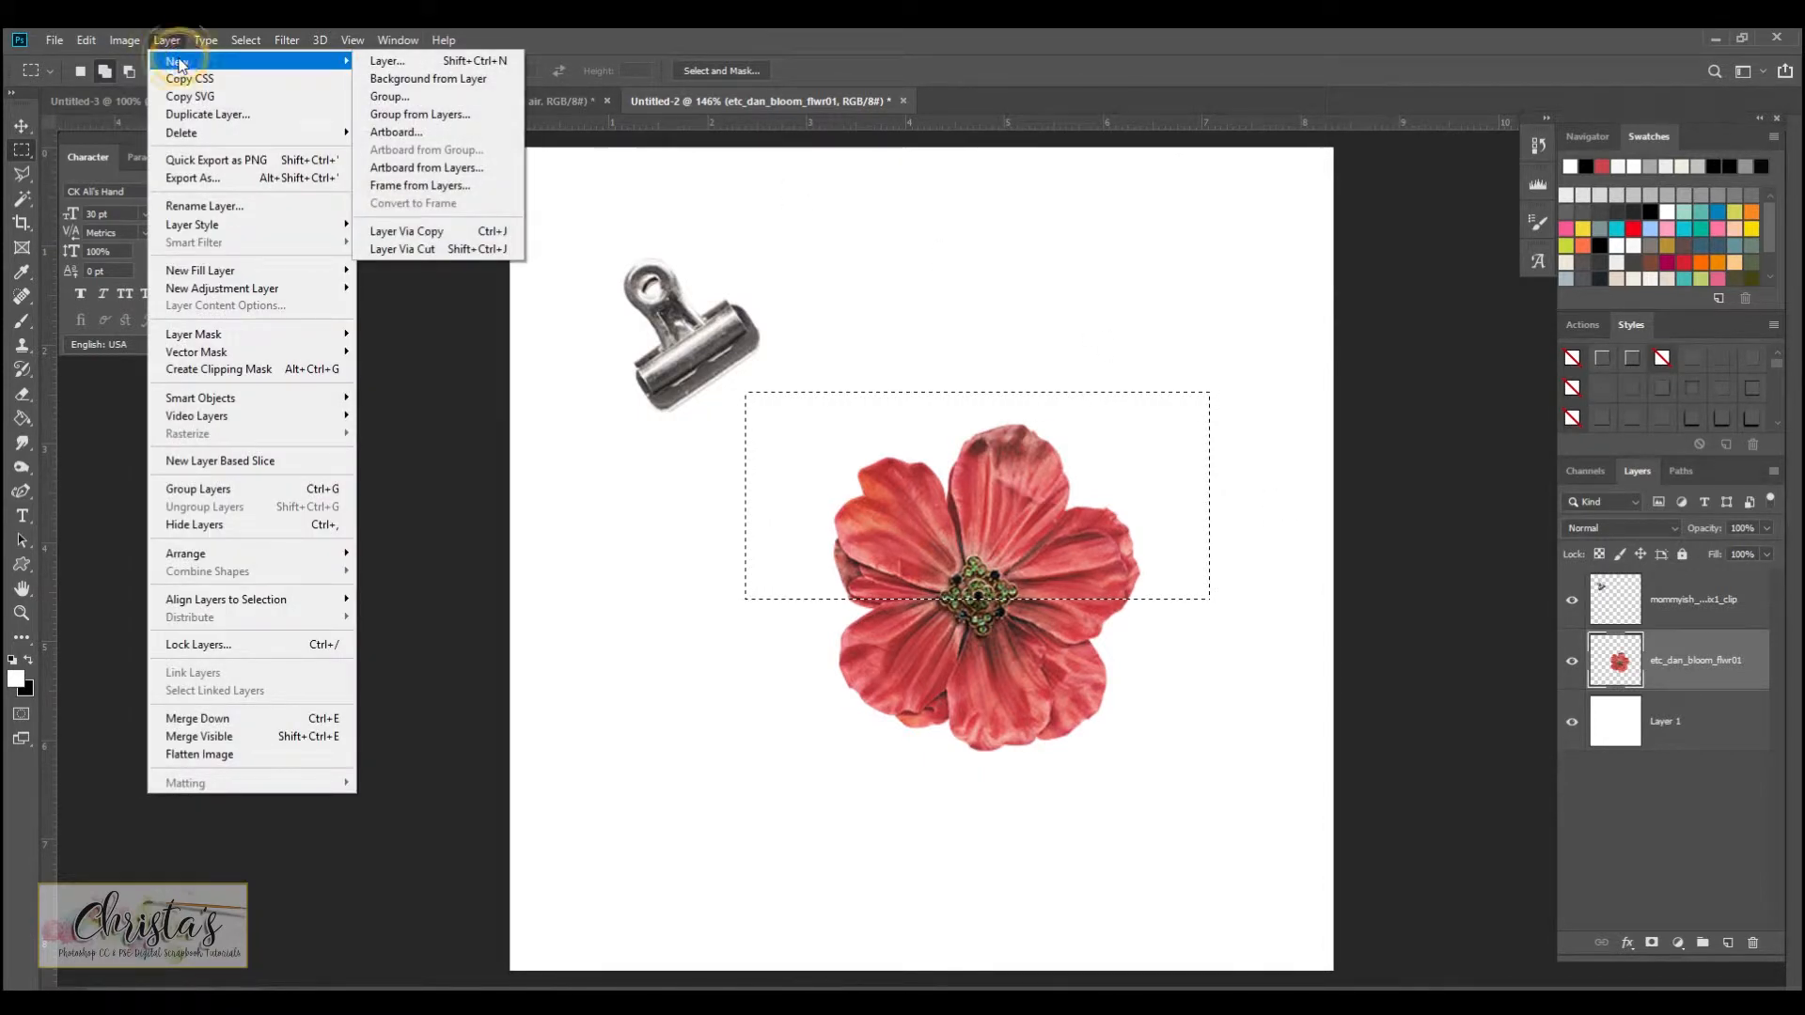
left_click(446, 250)
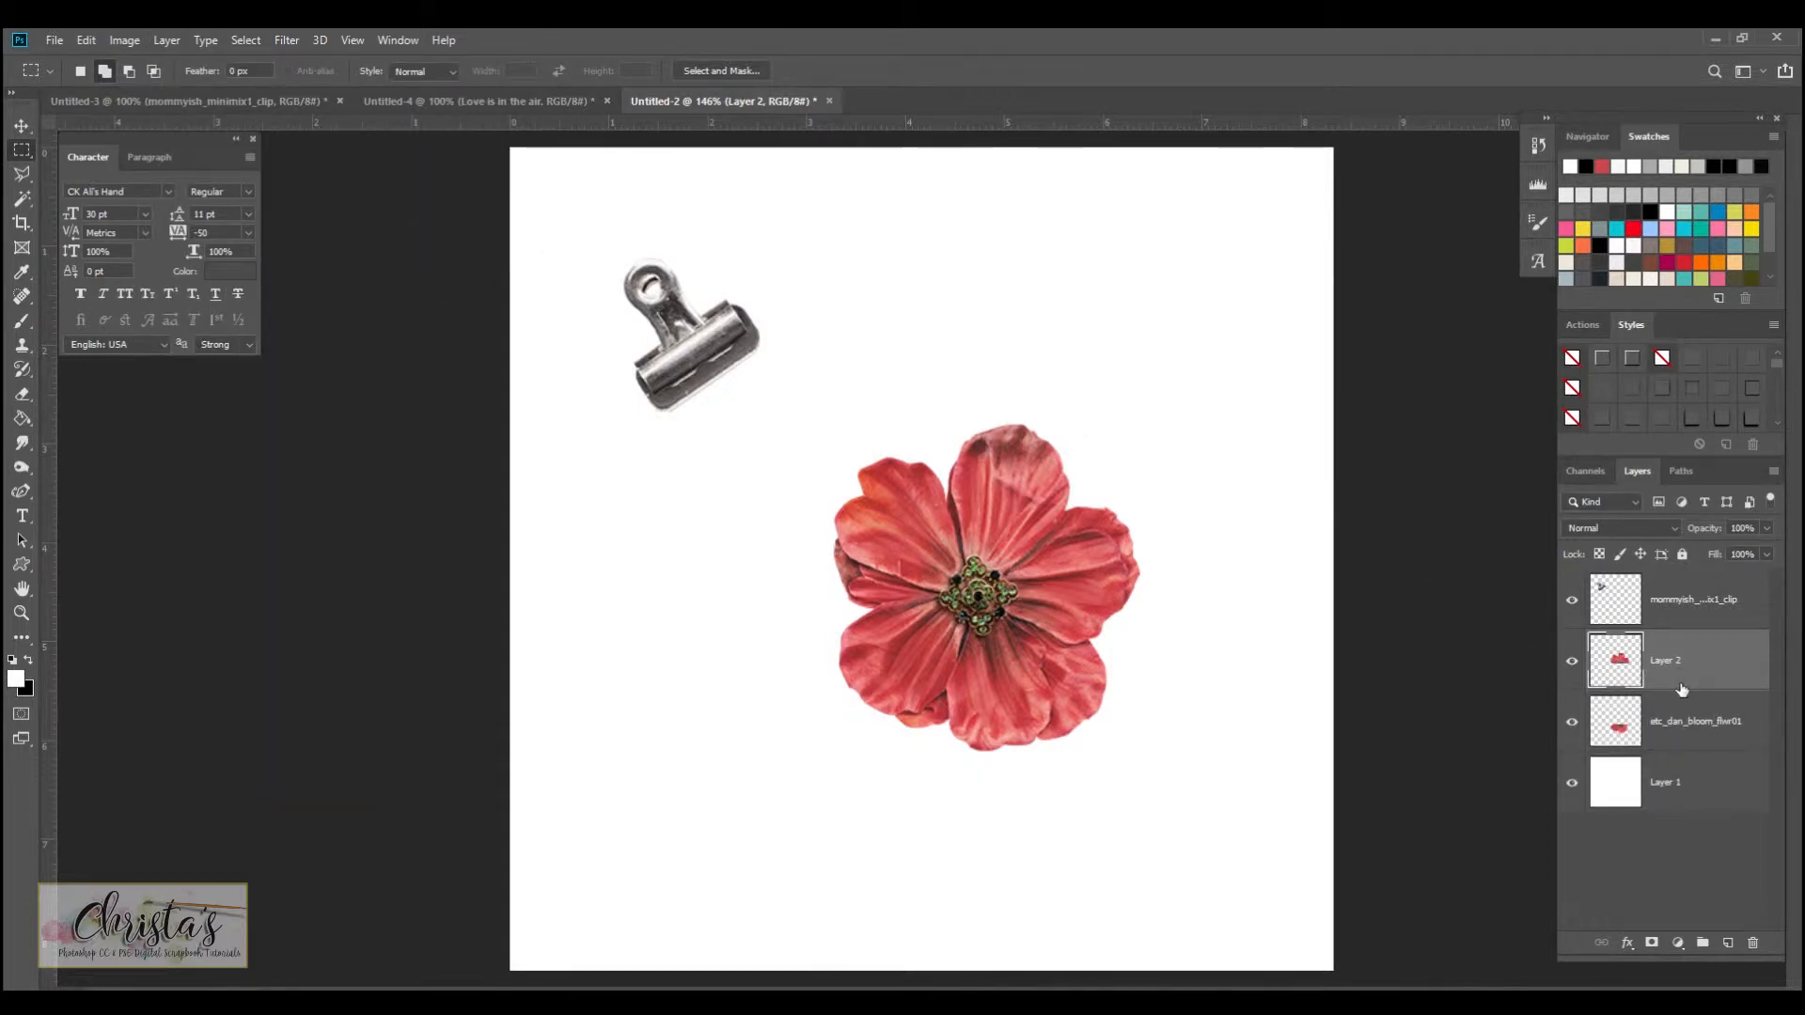
Step: Toggle the visibility of Layer 2 off and on to check how the flower is split
left_click(1572, 662)
left_click(1572, 662)
left_click(1571, 661)
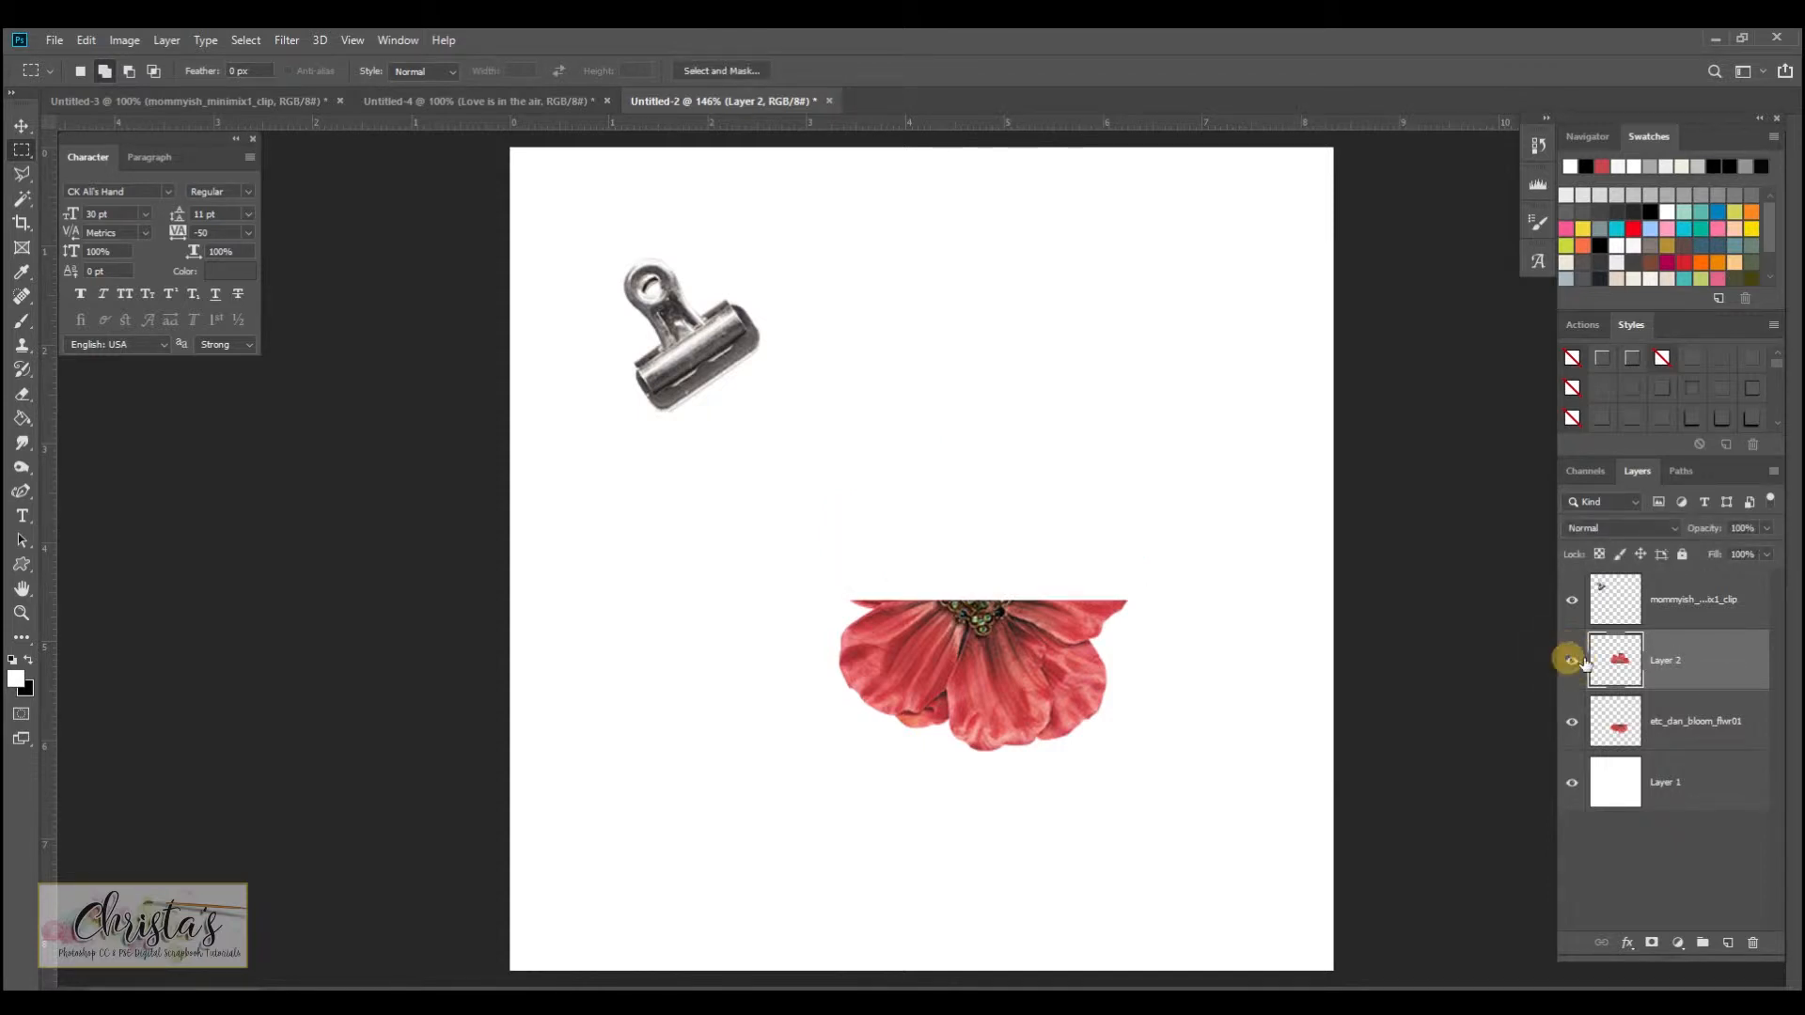
left_click(1572, 661)
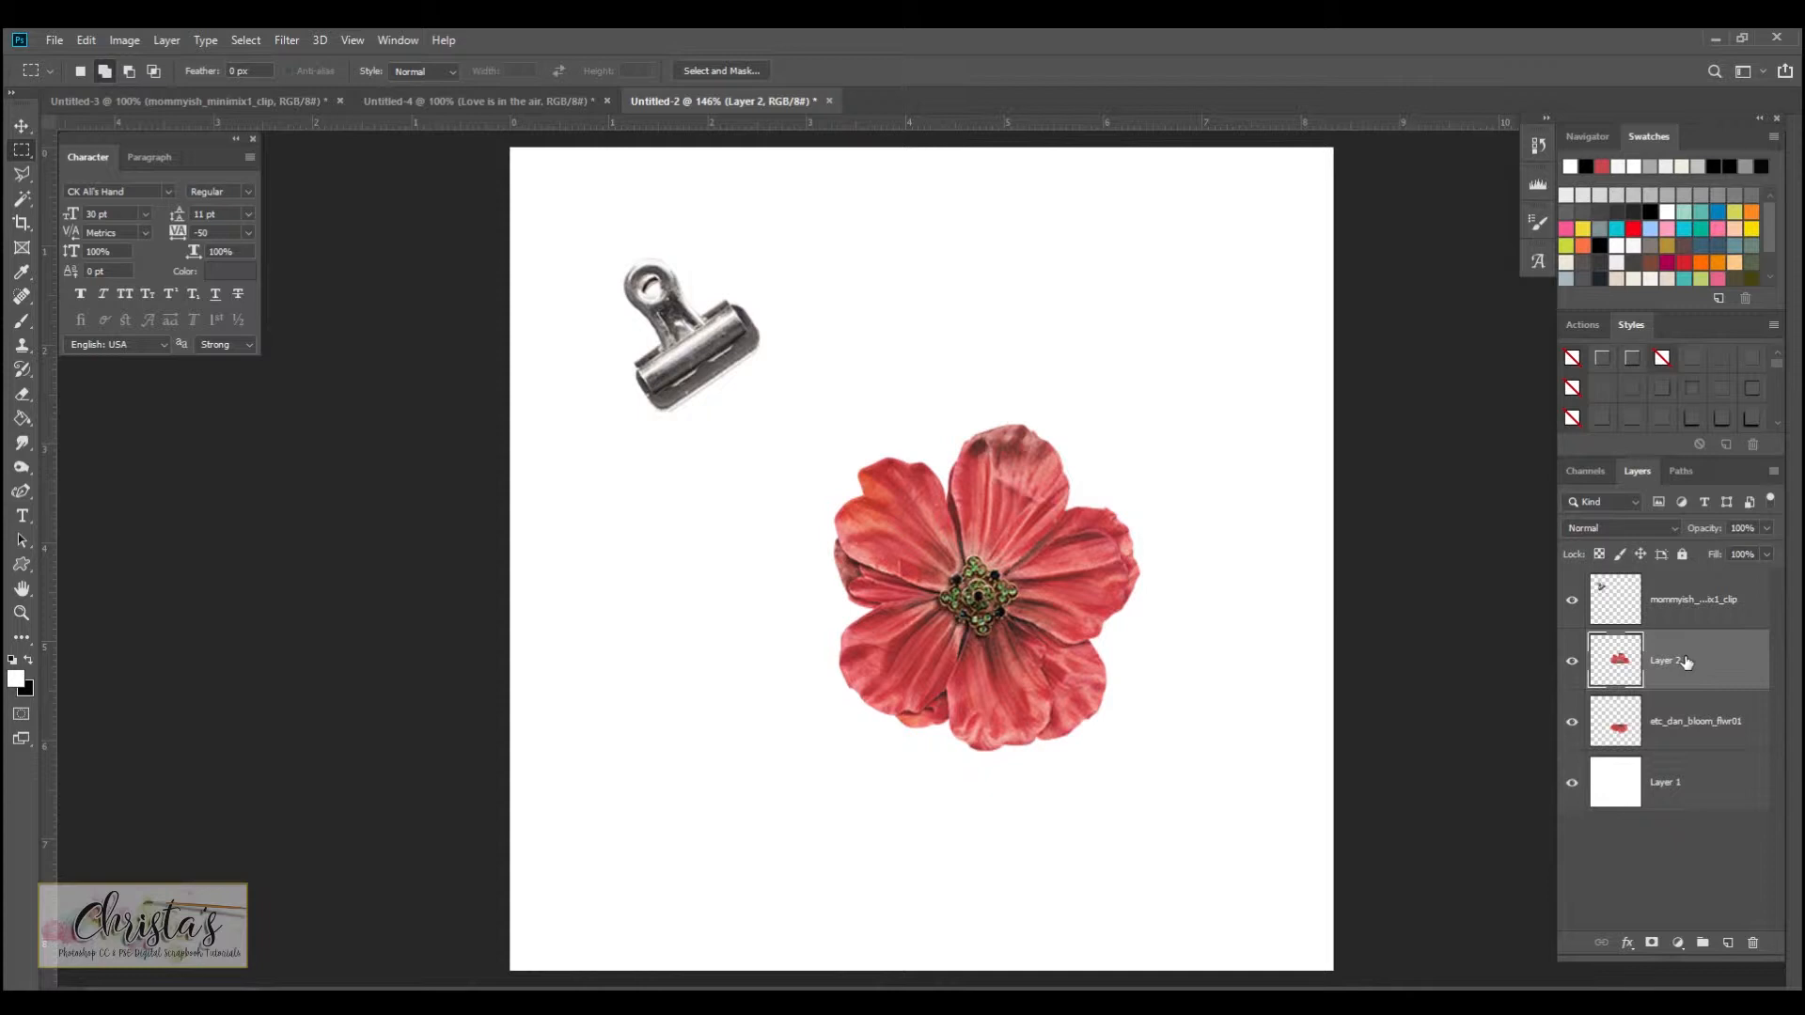
Step: Flip Layer 2 vertically and move it down over the lower half of the flower, aligning their straight cut edges
left_click(88, 42)
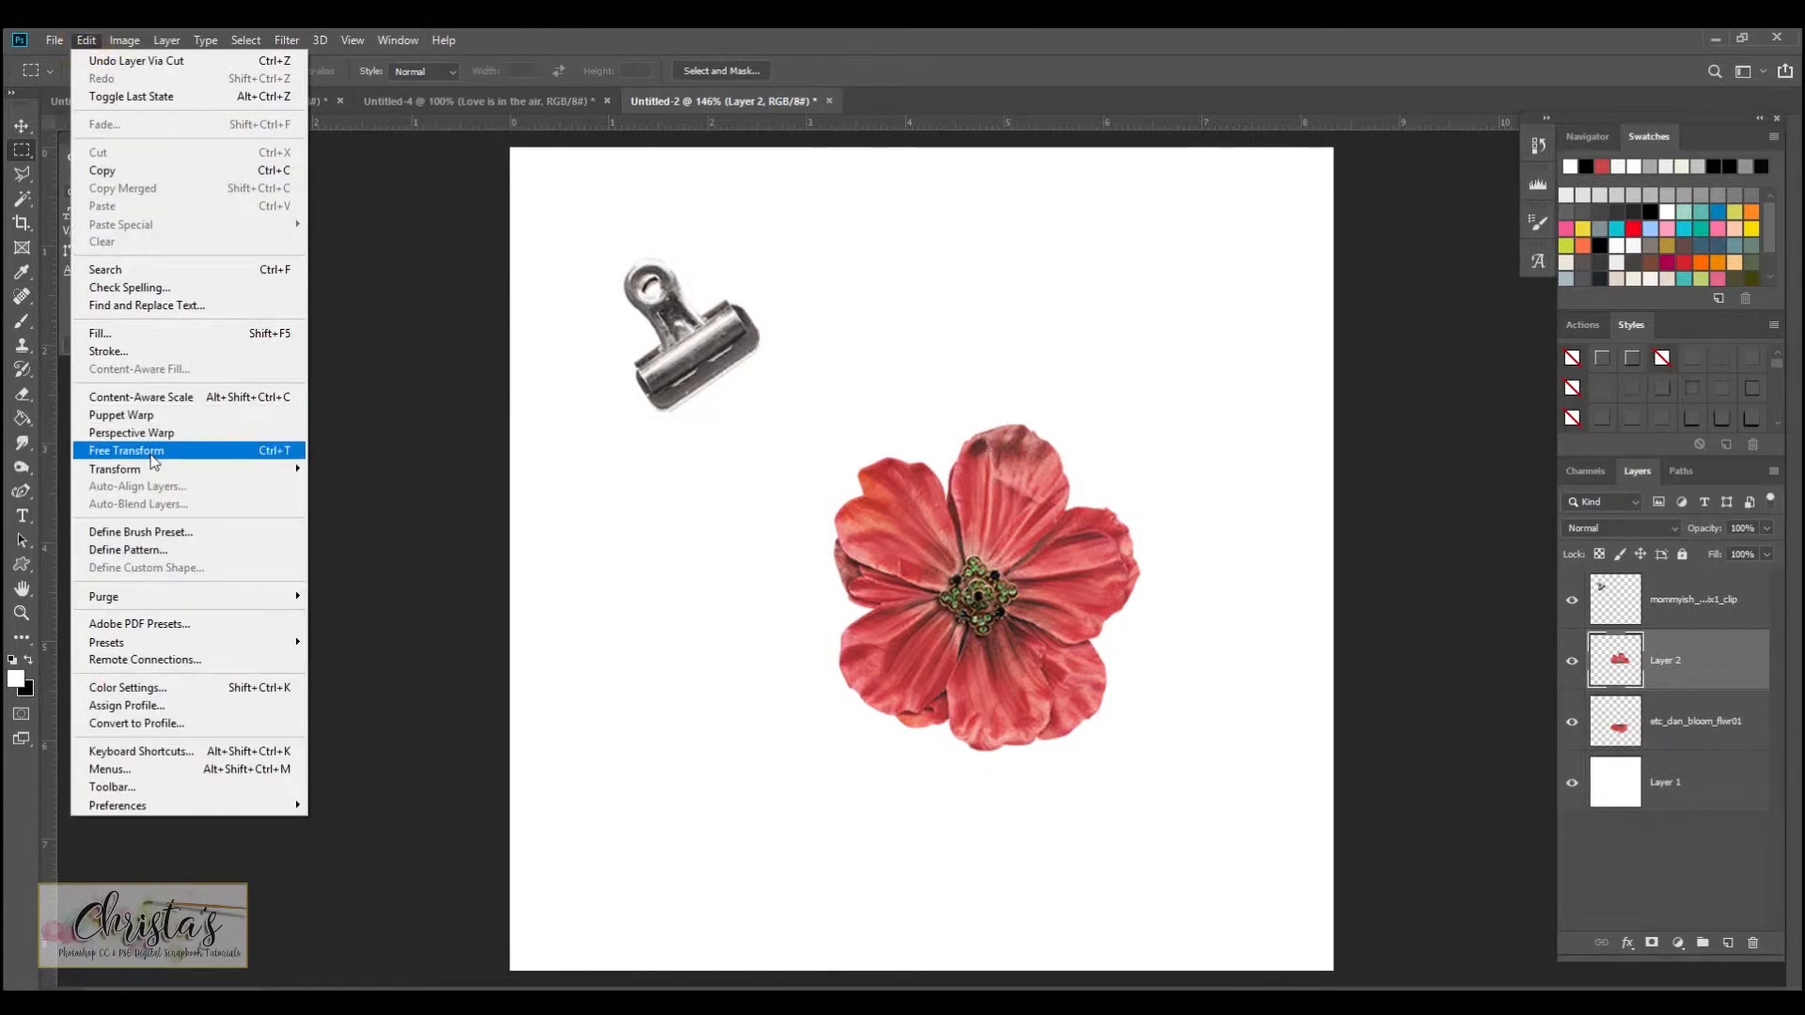
mouse_move(160, 468)
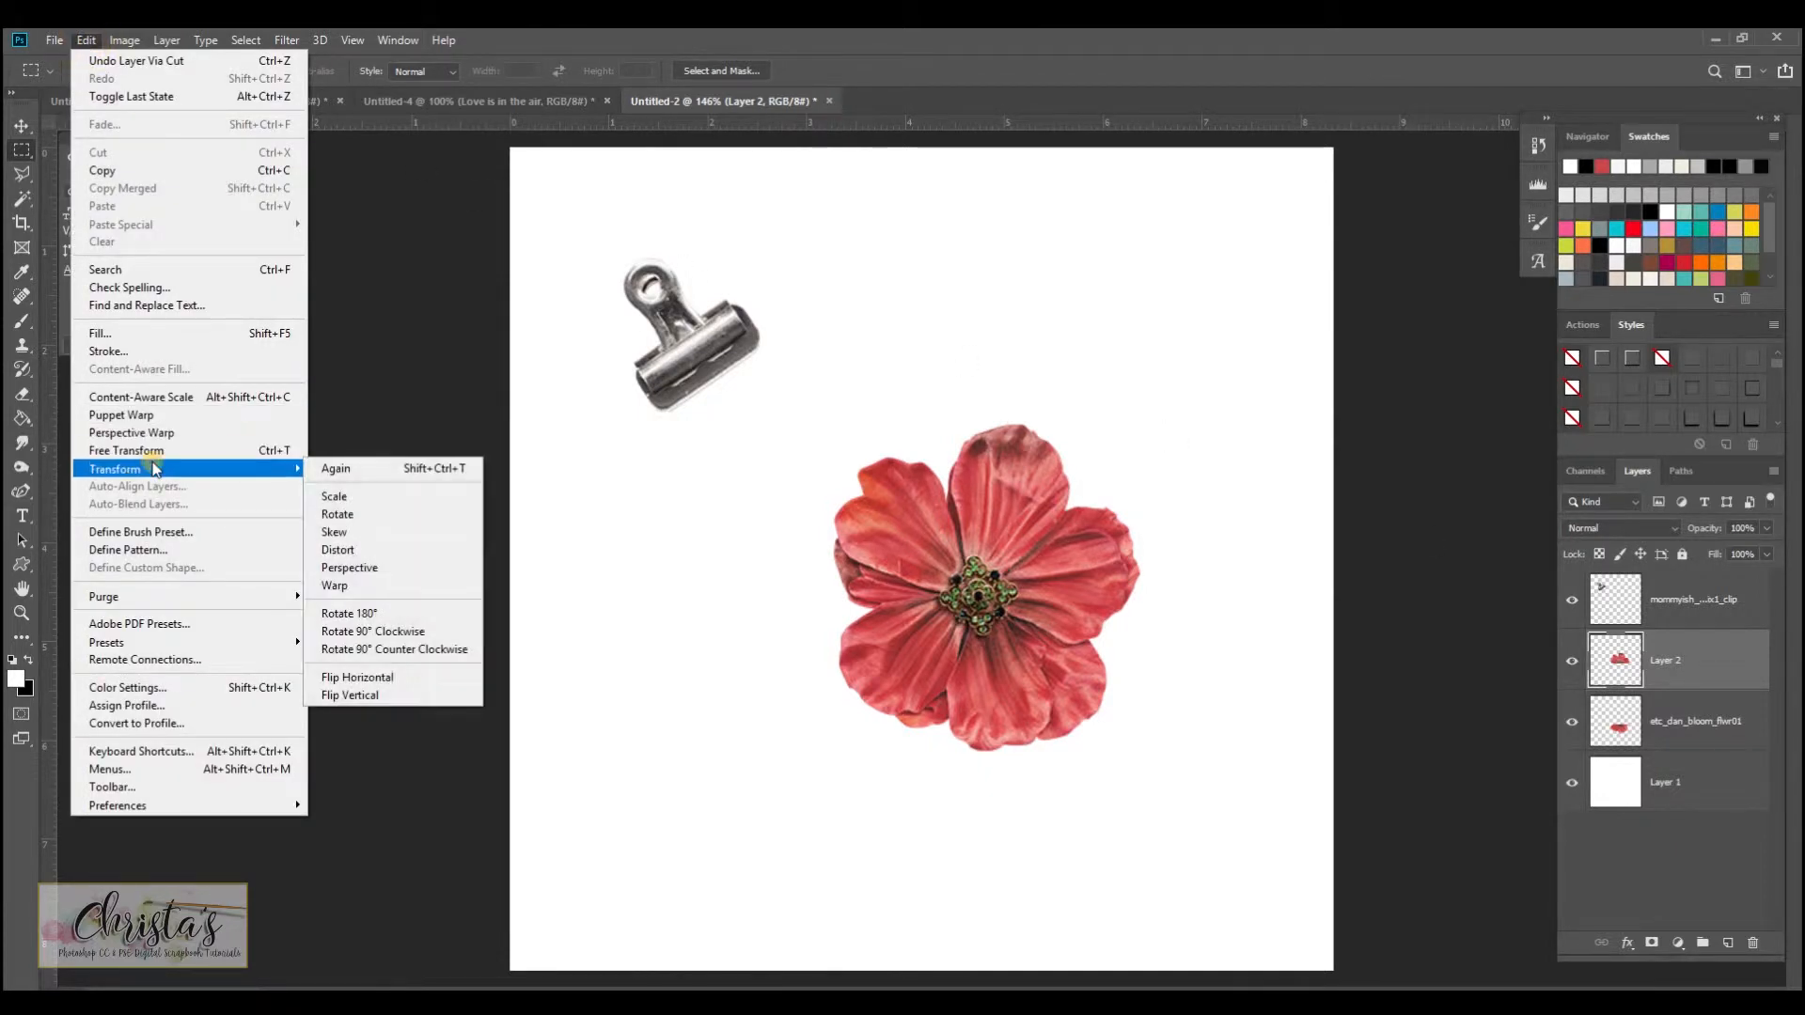
left_click(413, 693)
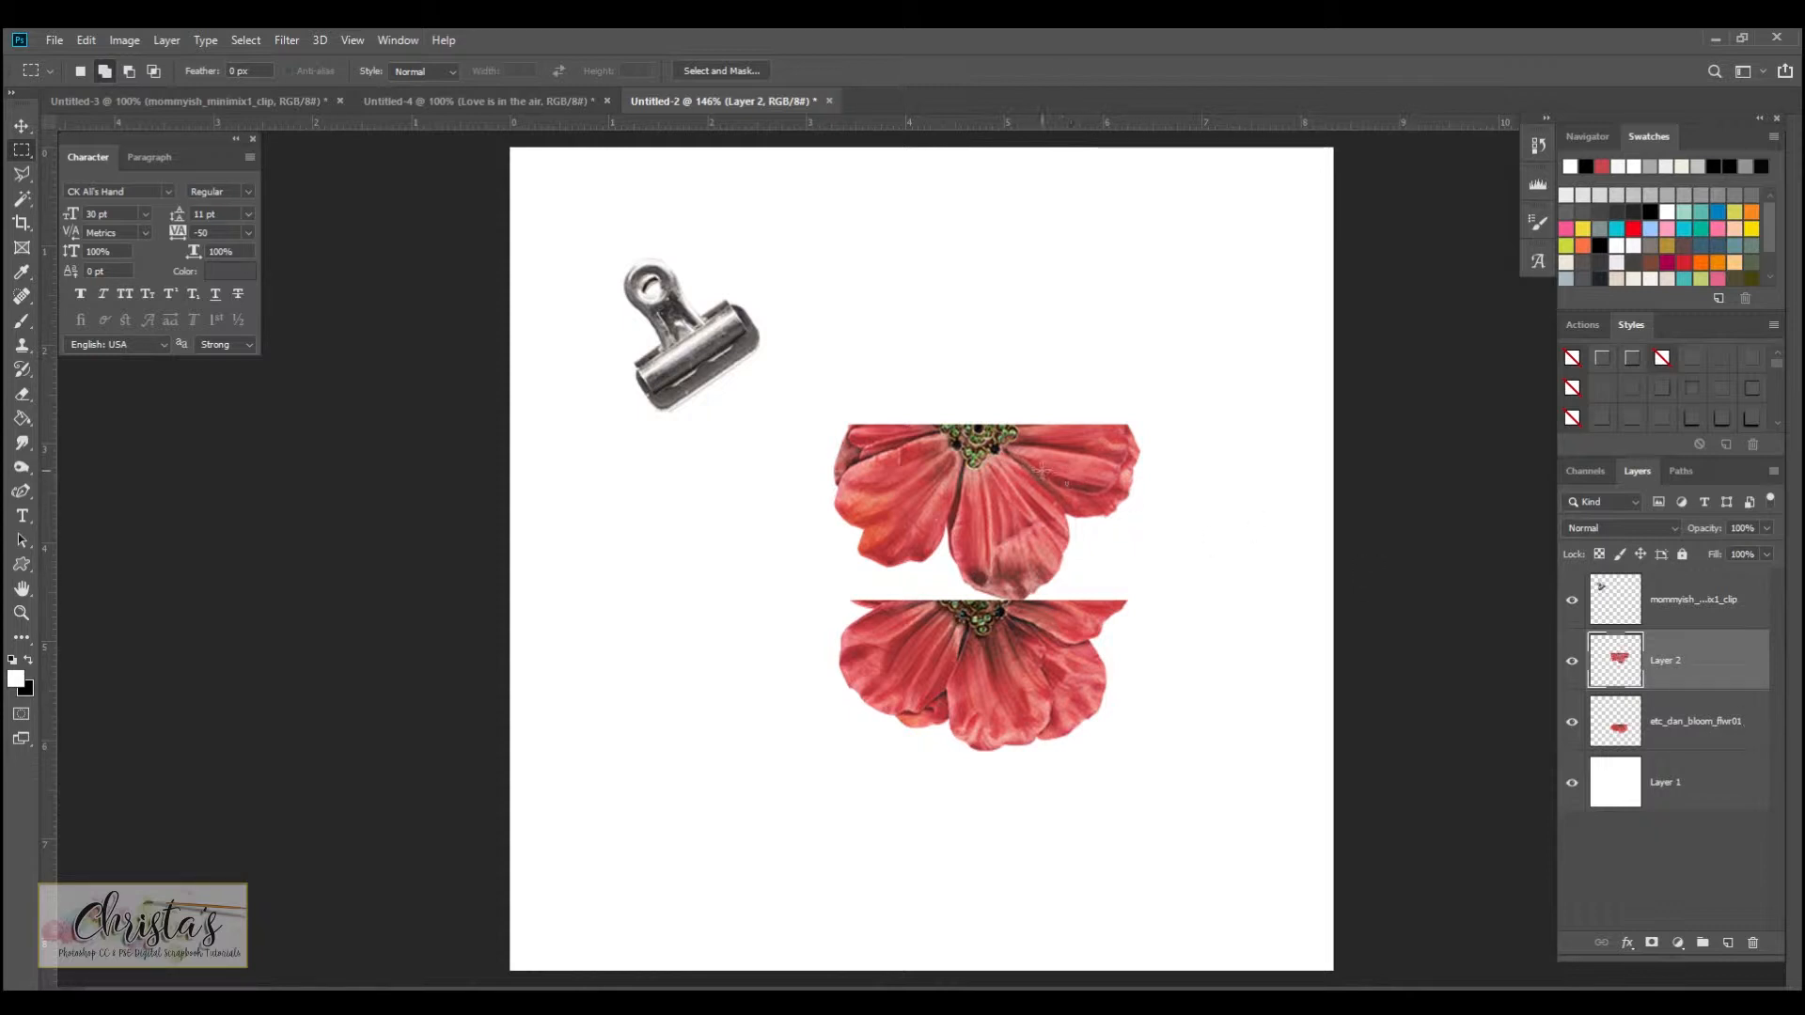
left_click(21, 125)
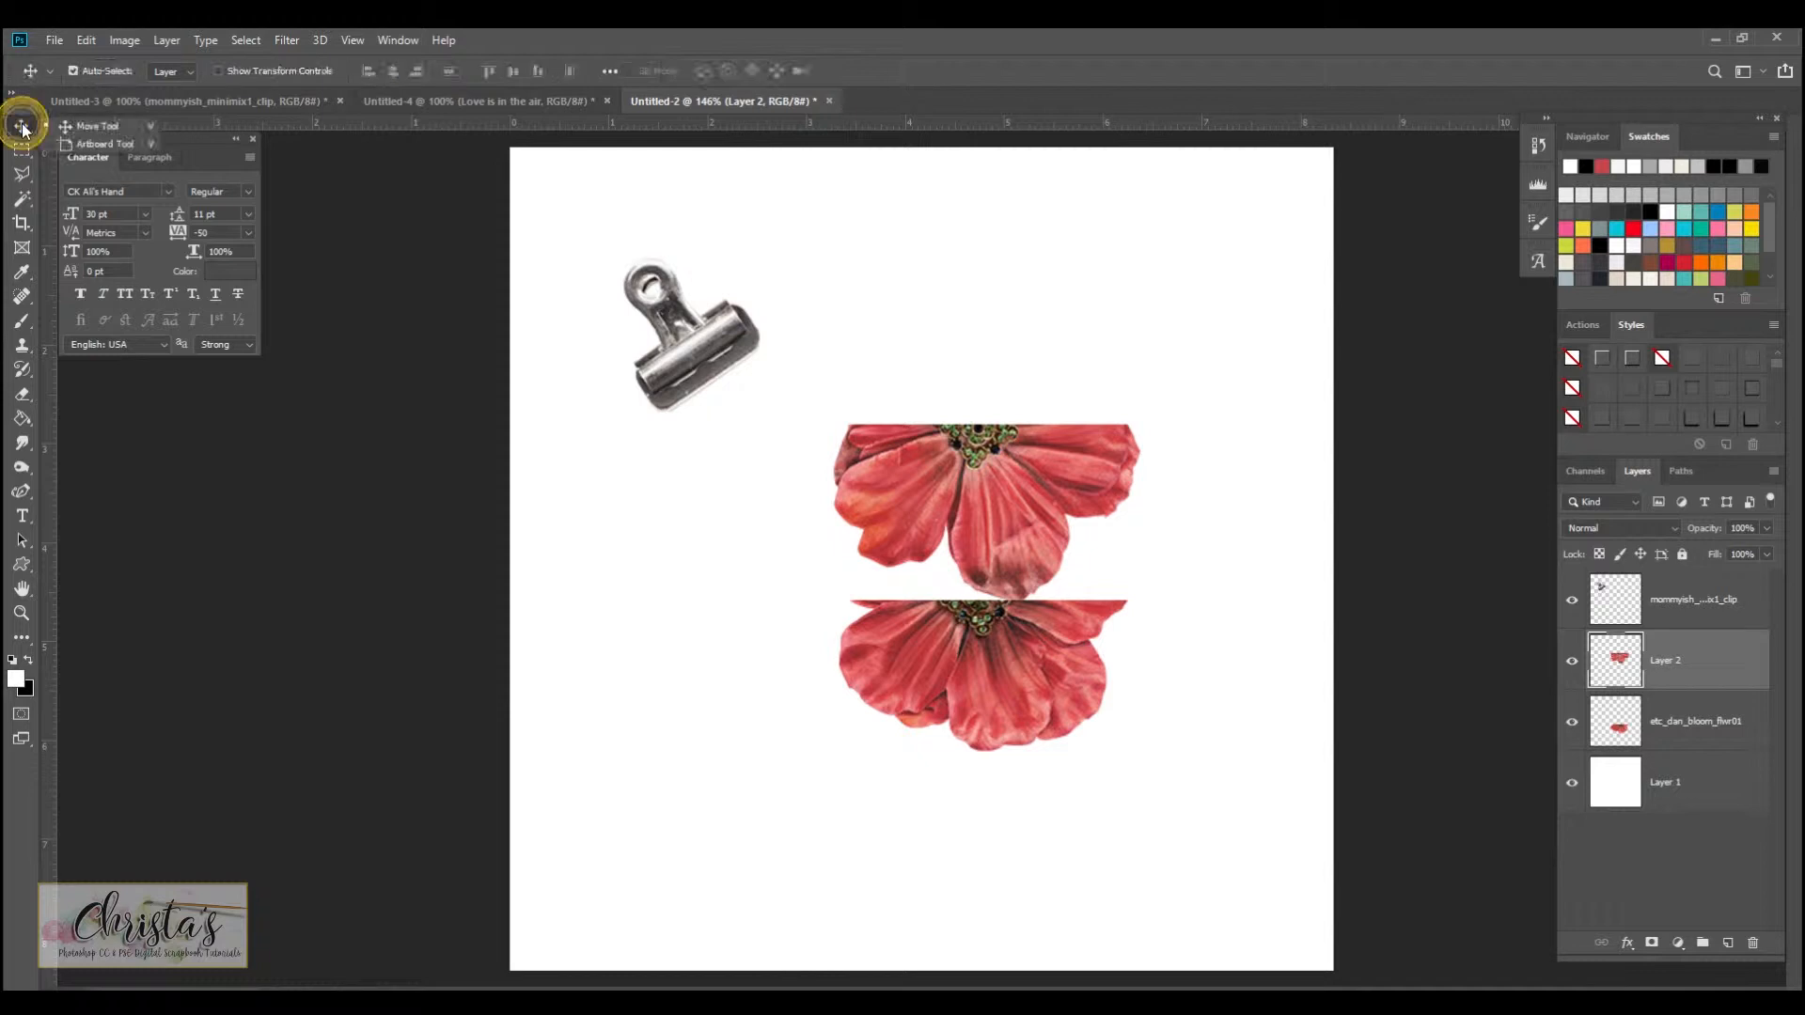
left_click_drag(1040, 464, 1034, 630)
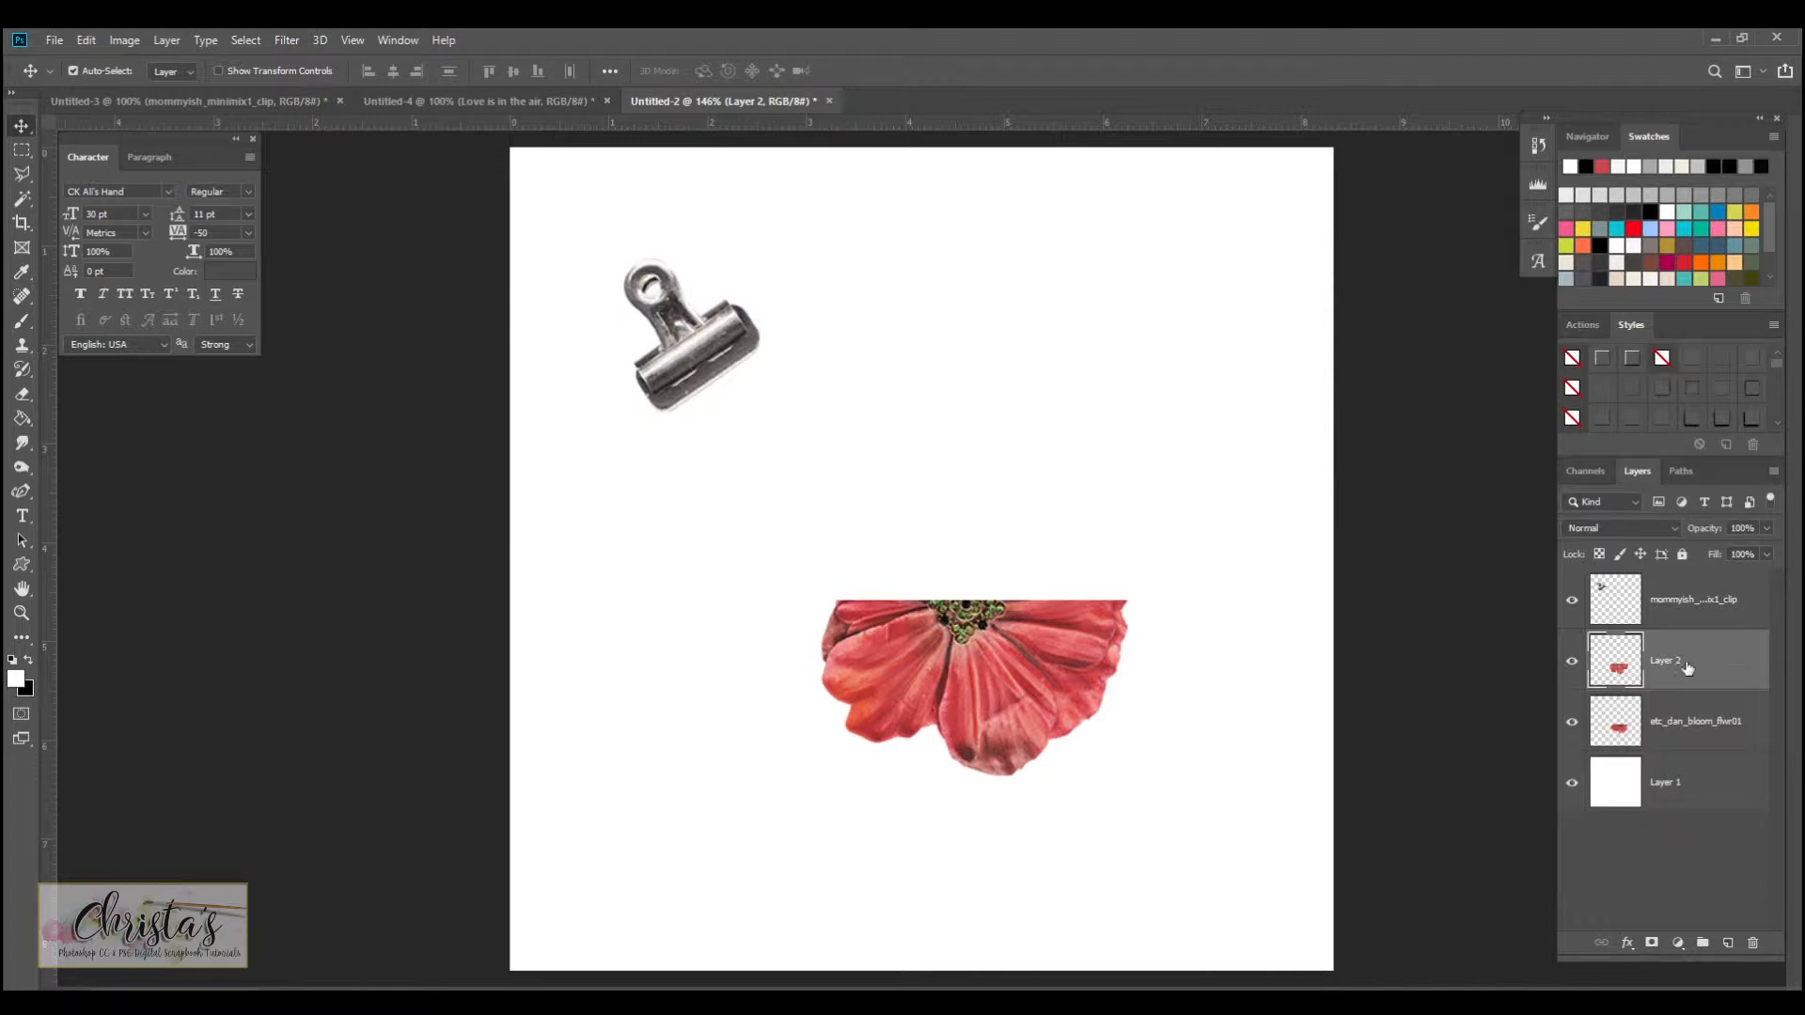
Step: Apply the CHR small paper style to both flower half layers, Layer 2 and etc_dan_bloom_flwr01
left_click(1631, 417)
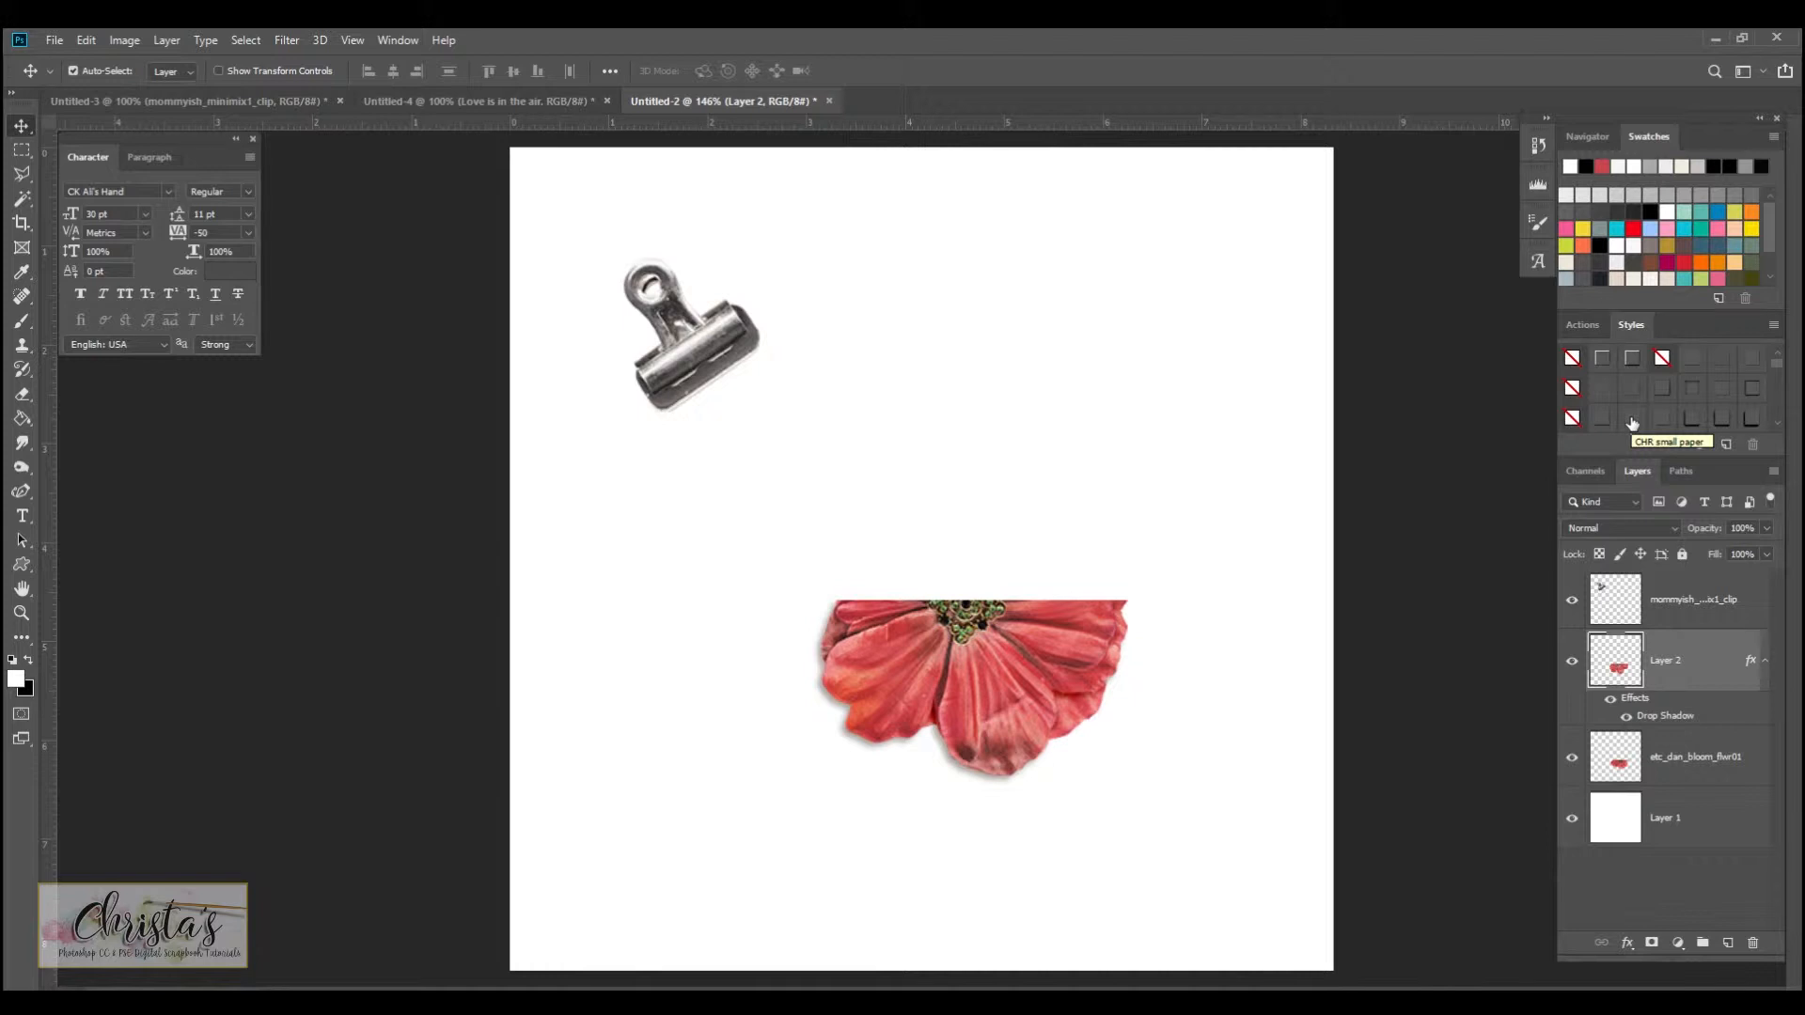
left_click(1690, 763)
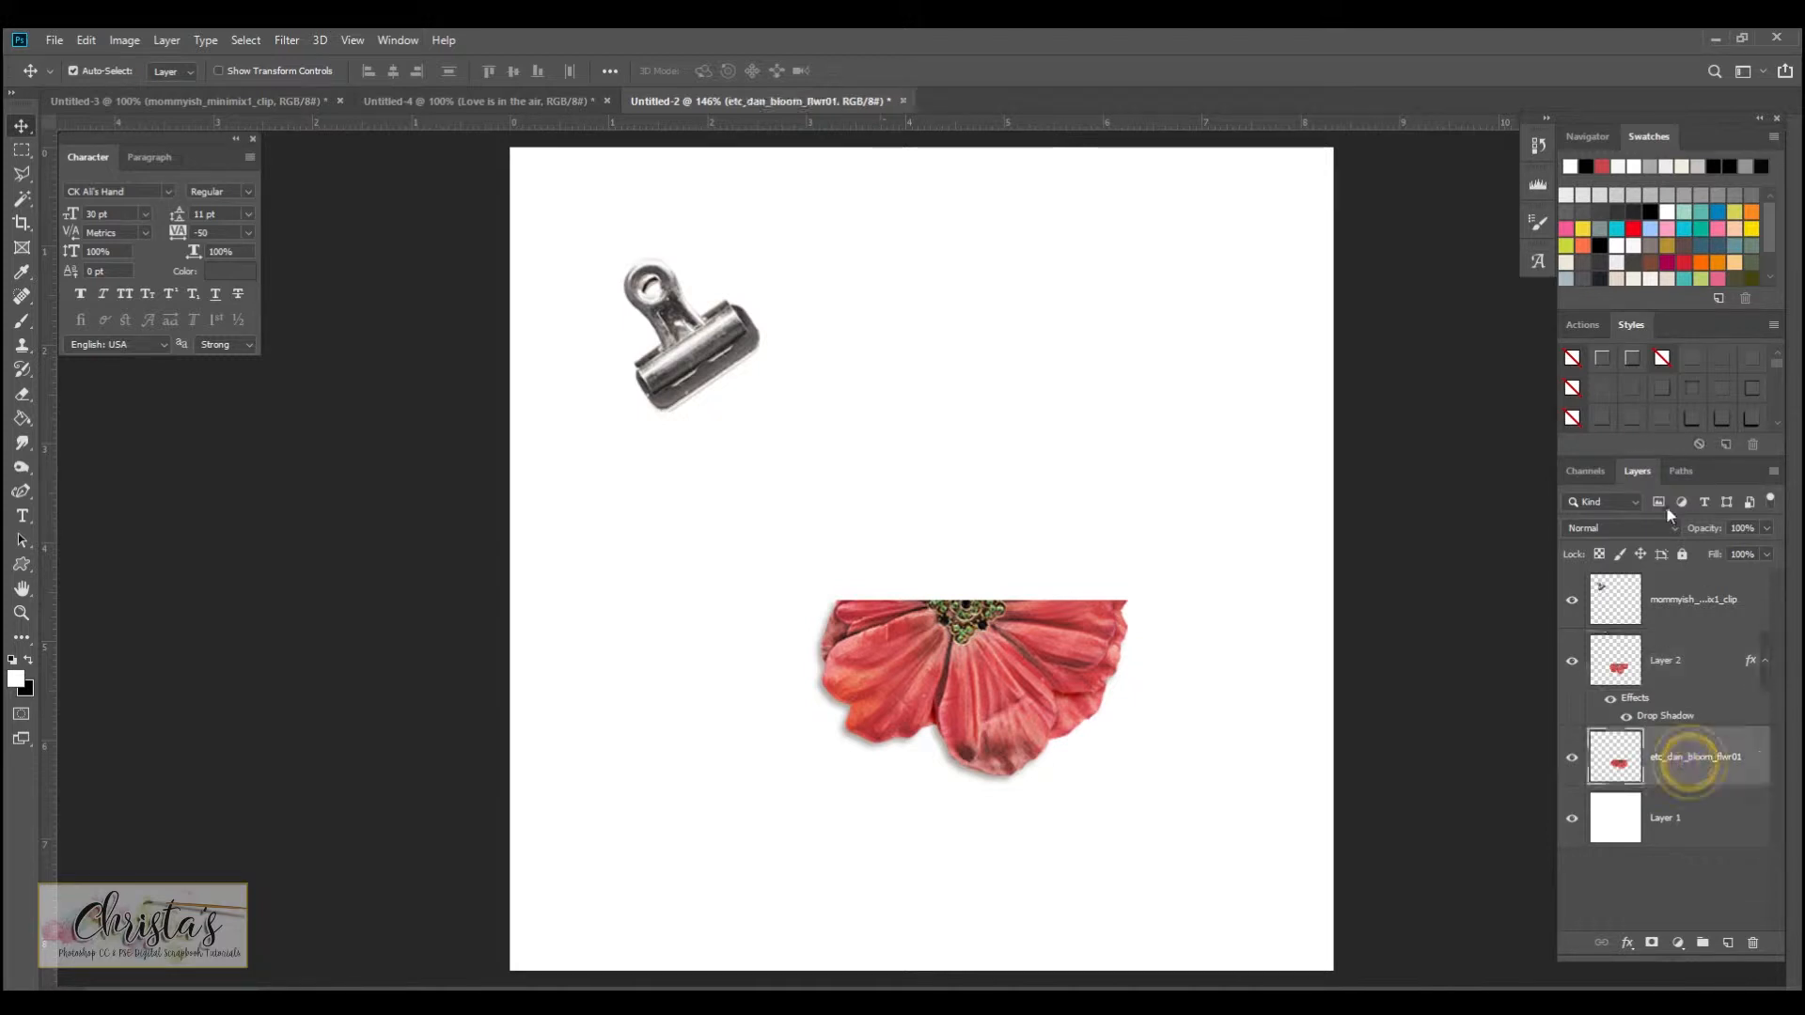
left_click(1632, 423)
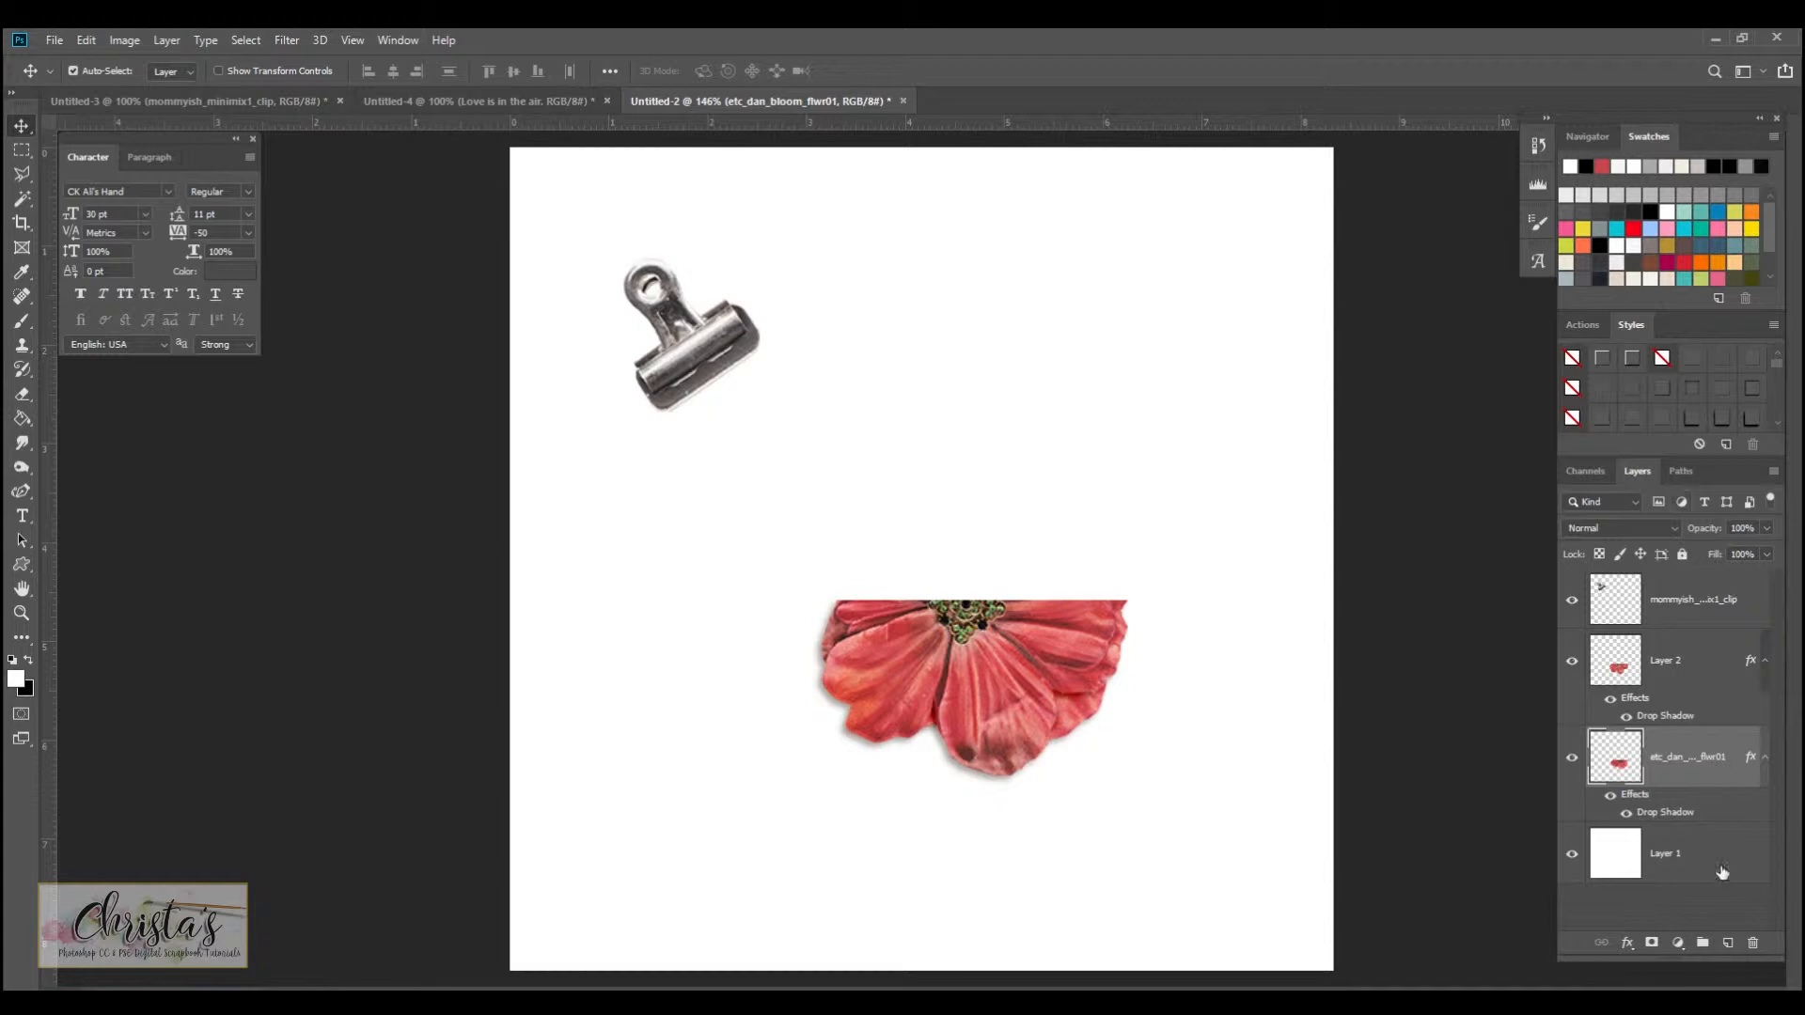
Step: Add a second drop shadow to Layer 2 and offset it to an angle of 63° and a distance of 4 px
double_click(1666, 716)
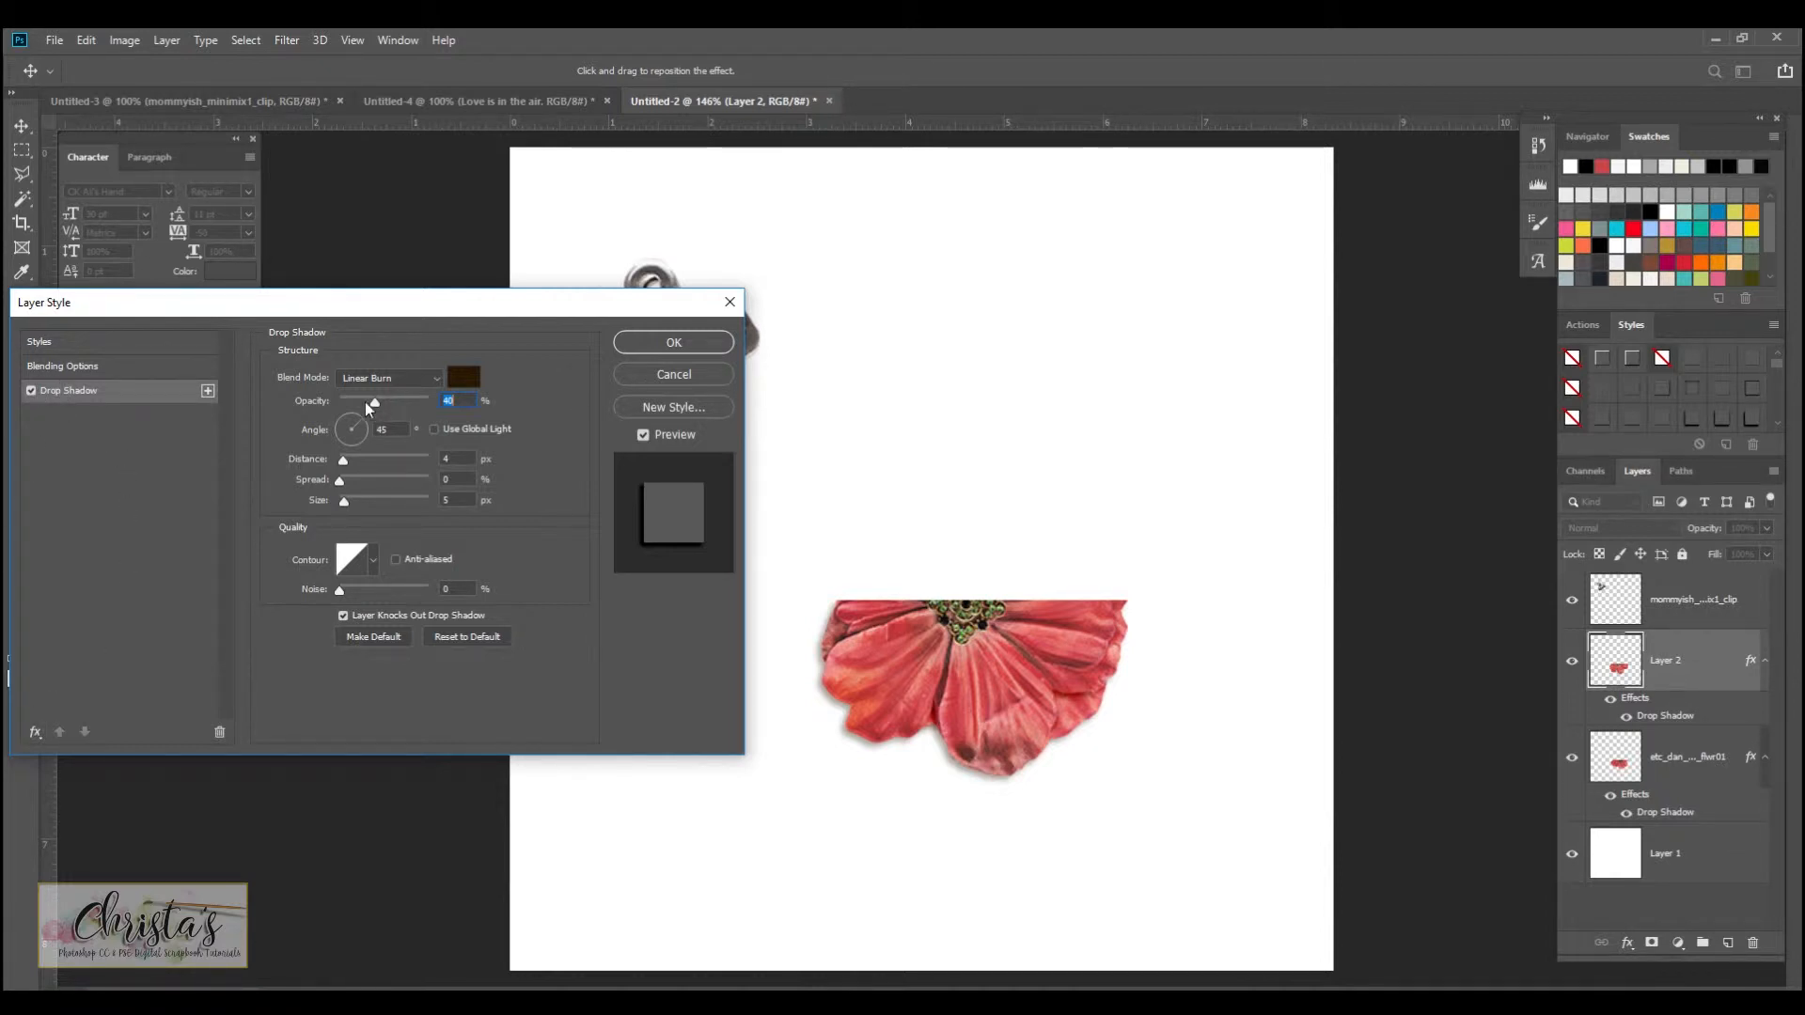
left_click(463, 377)
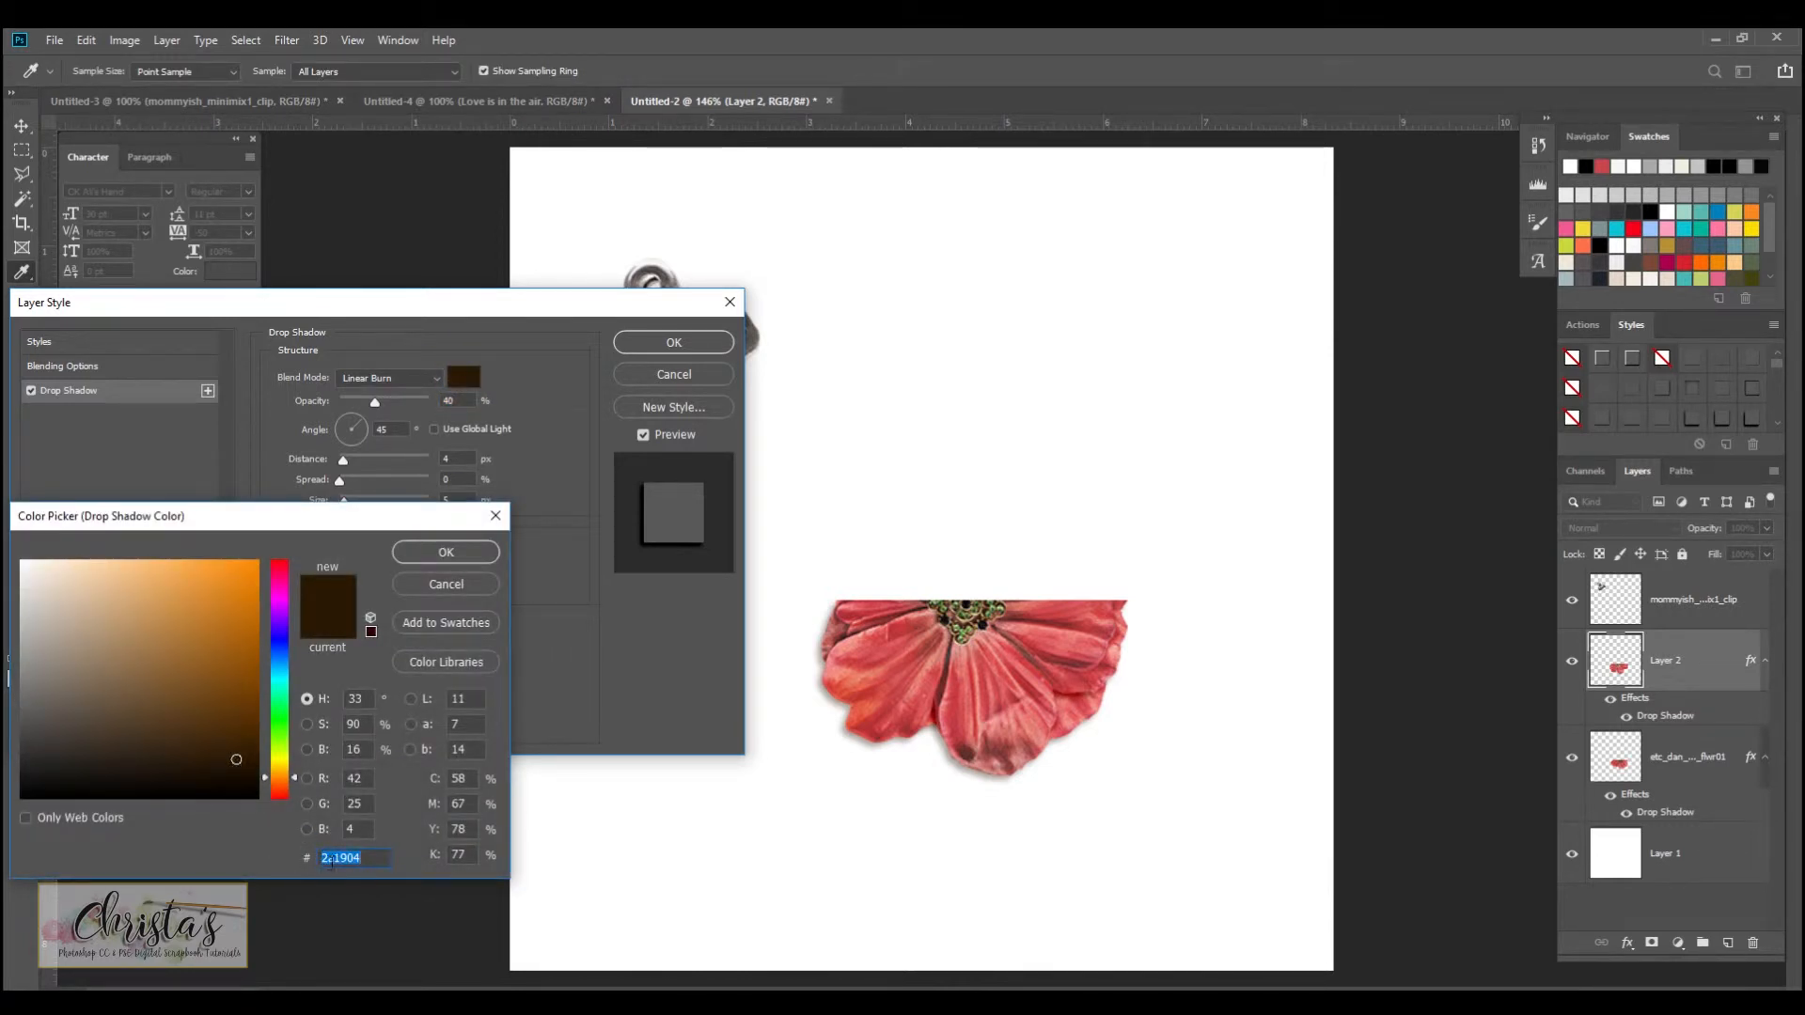
left_click(442, 554)
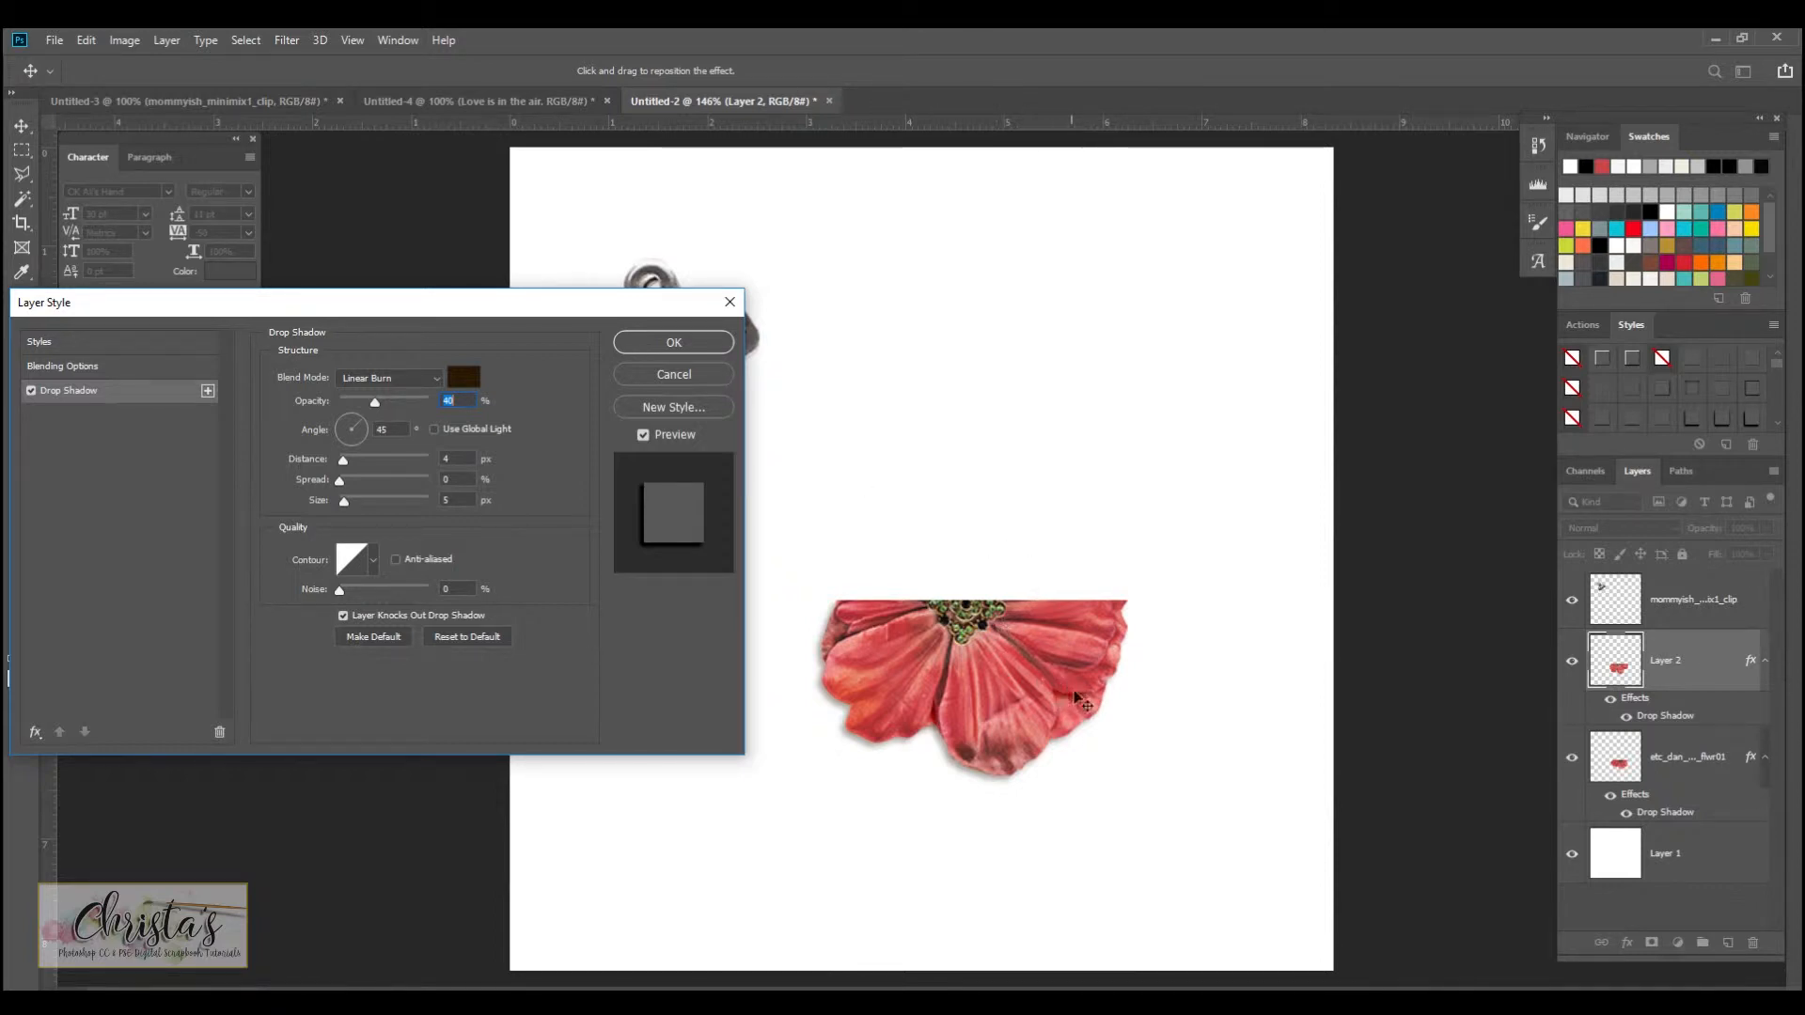
left_click(208, 391)
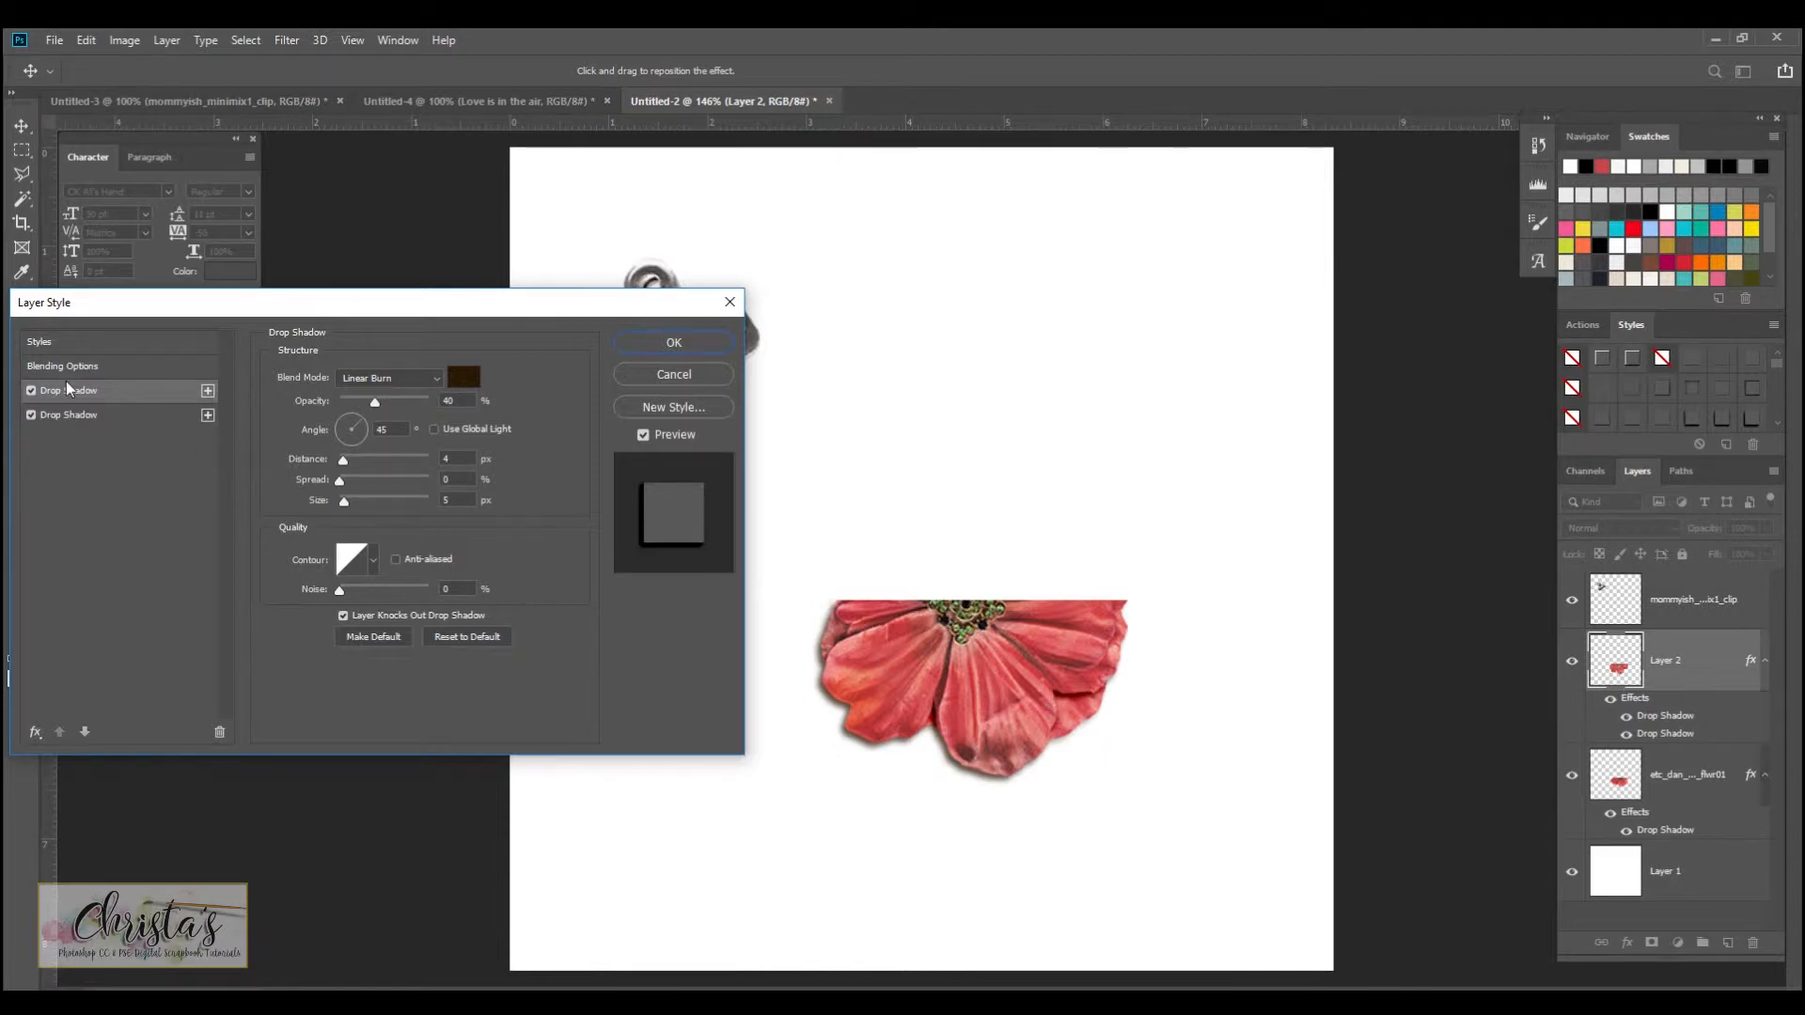
left_click_drag(974, 713, 1017, 691)
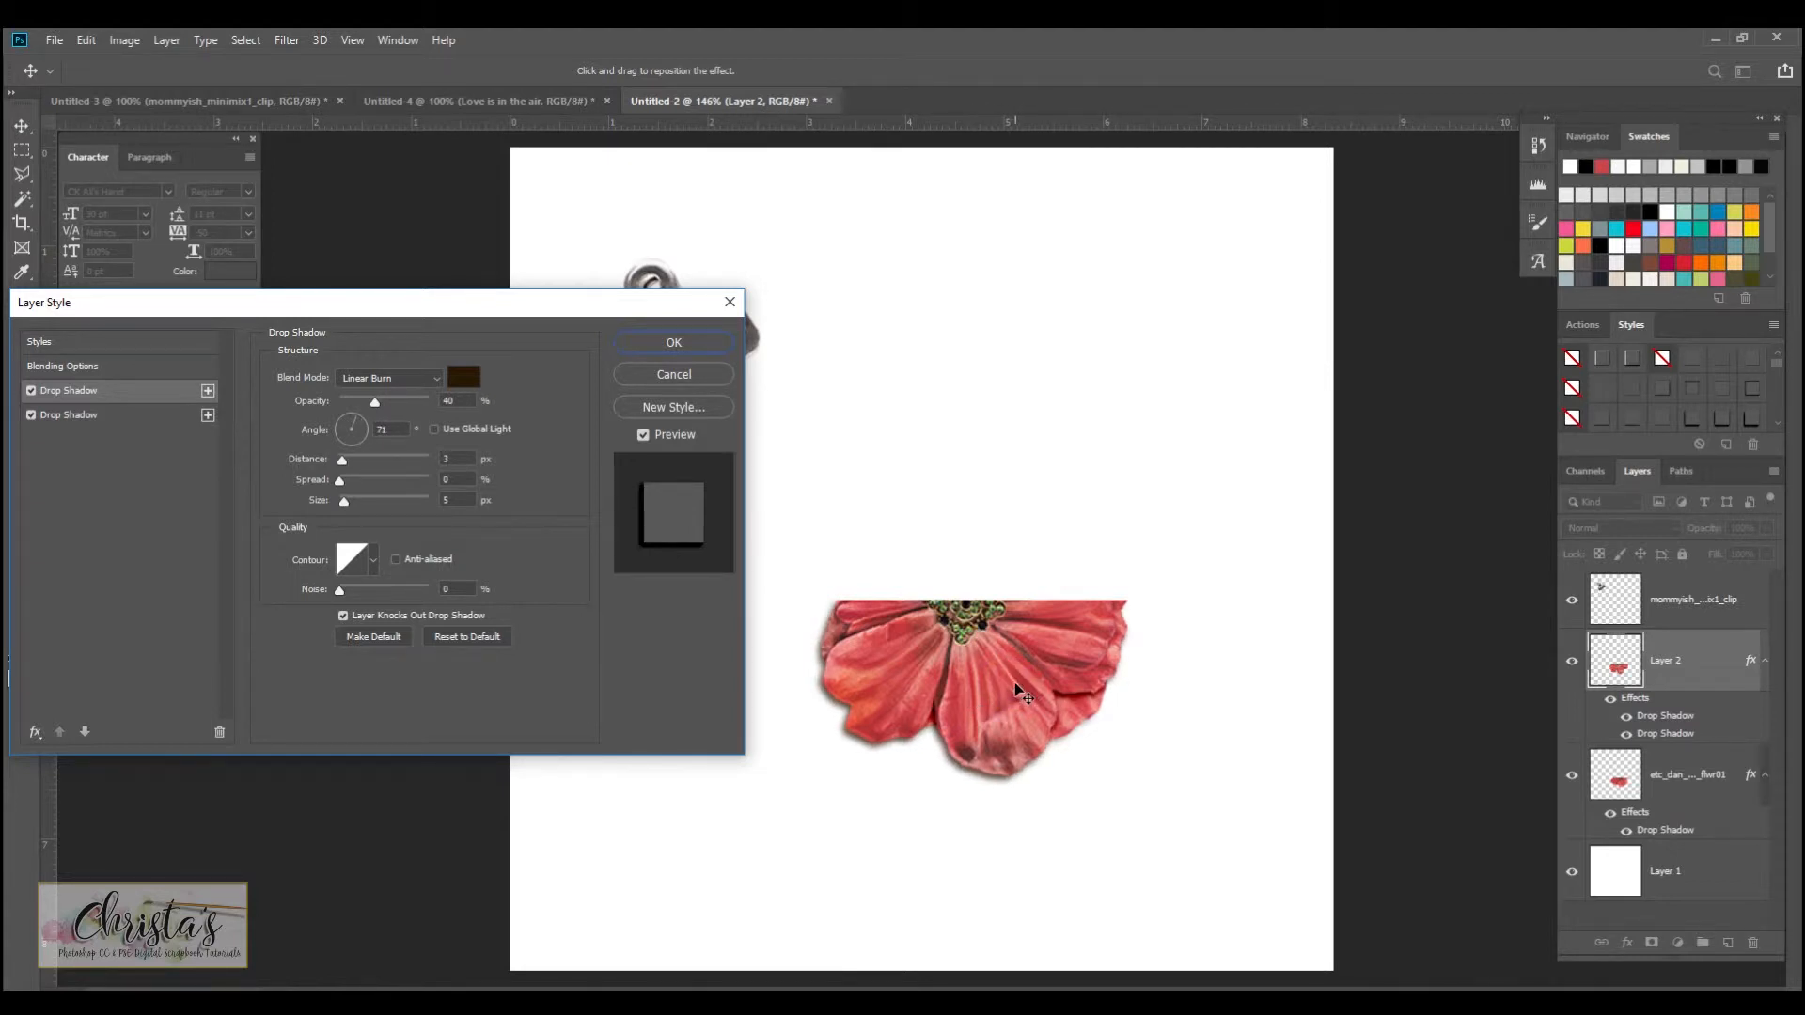
left_click_drag(1017, 689, 1081, 712)
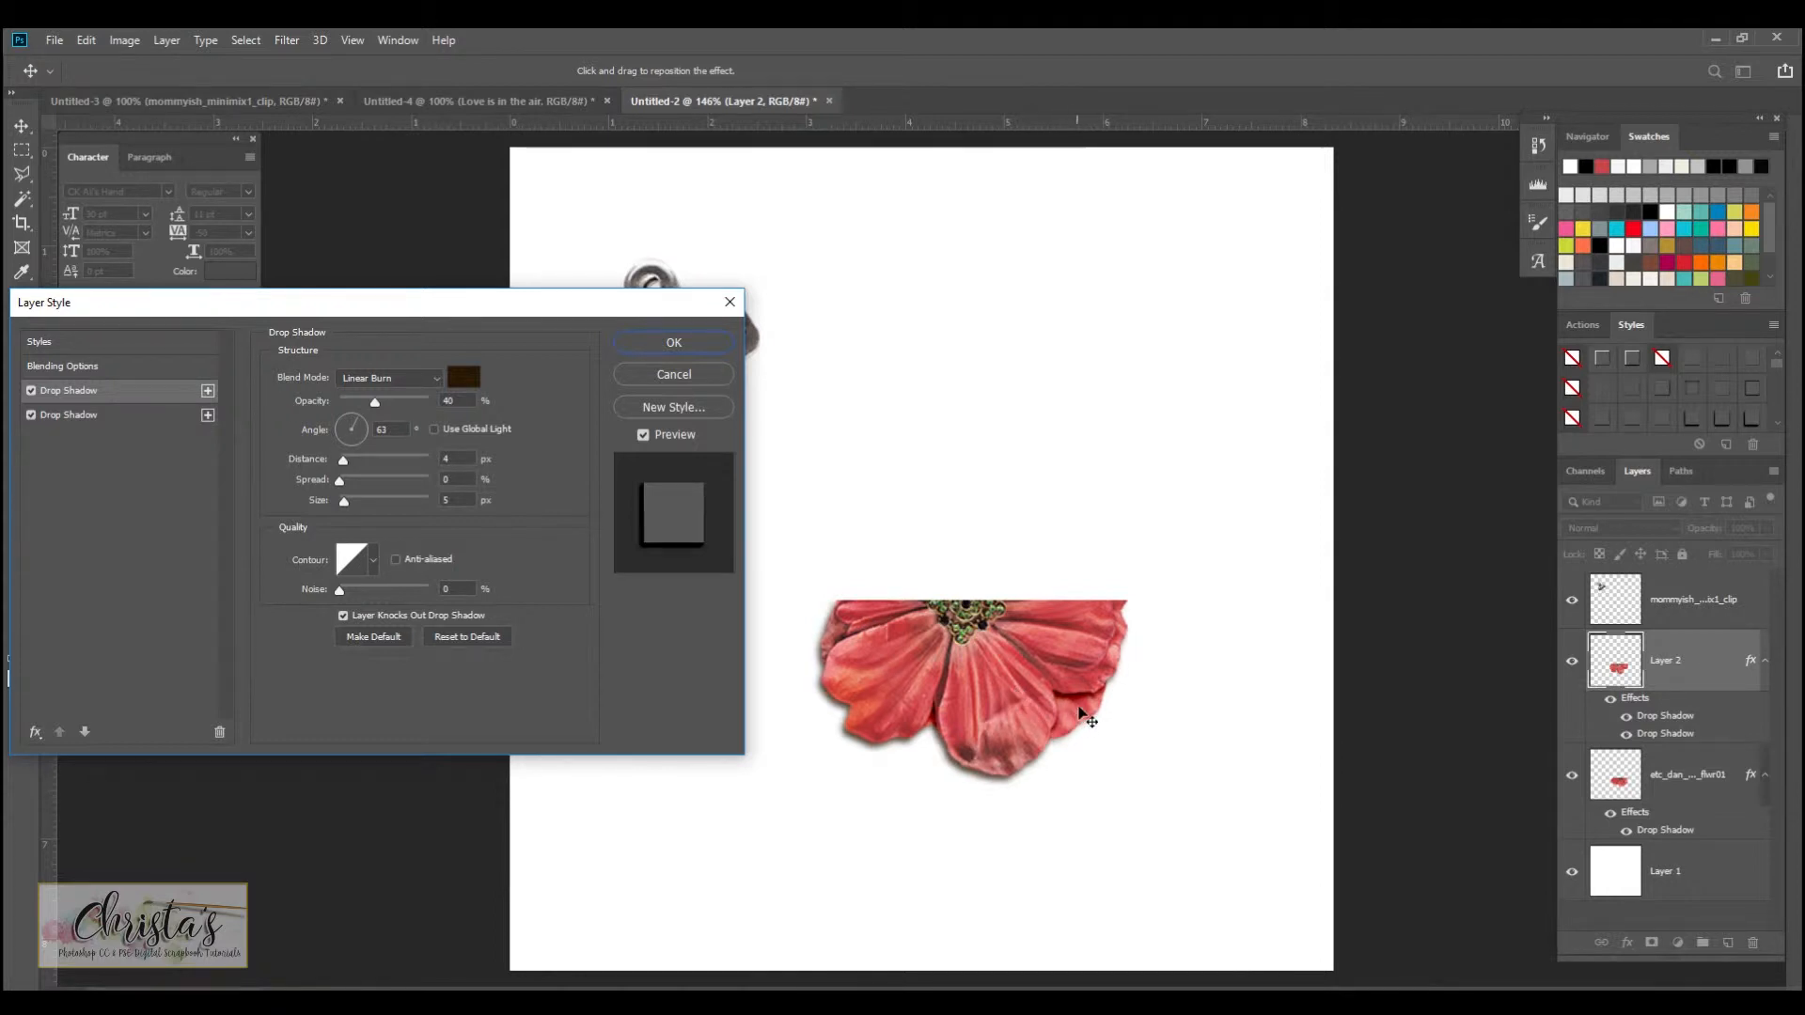
left_click(661, 344)
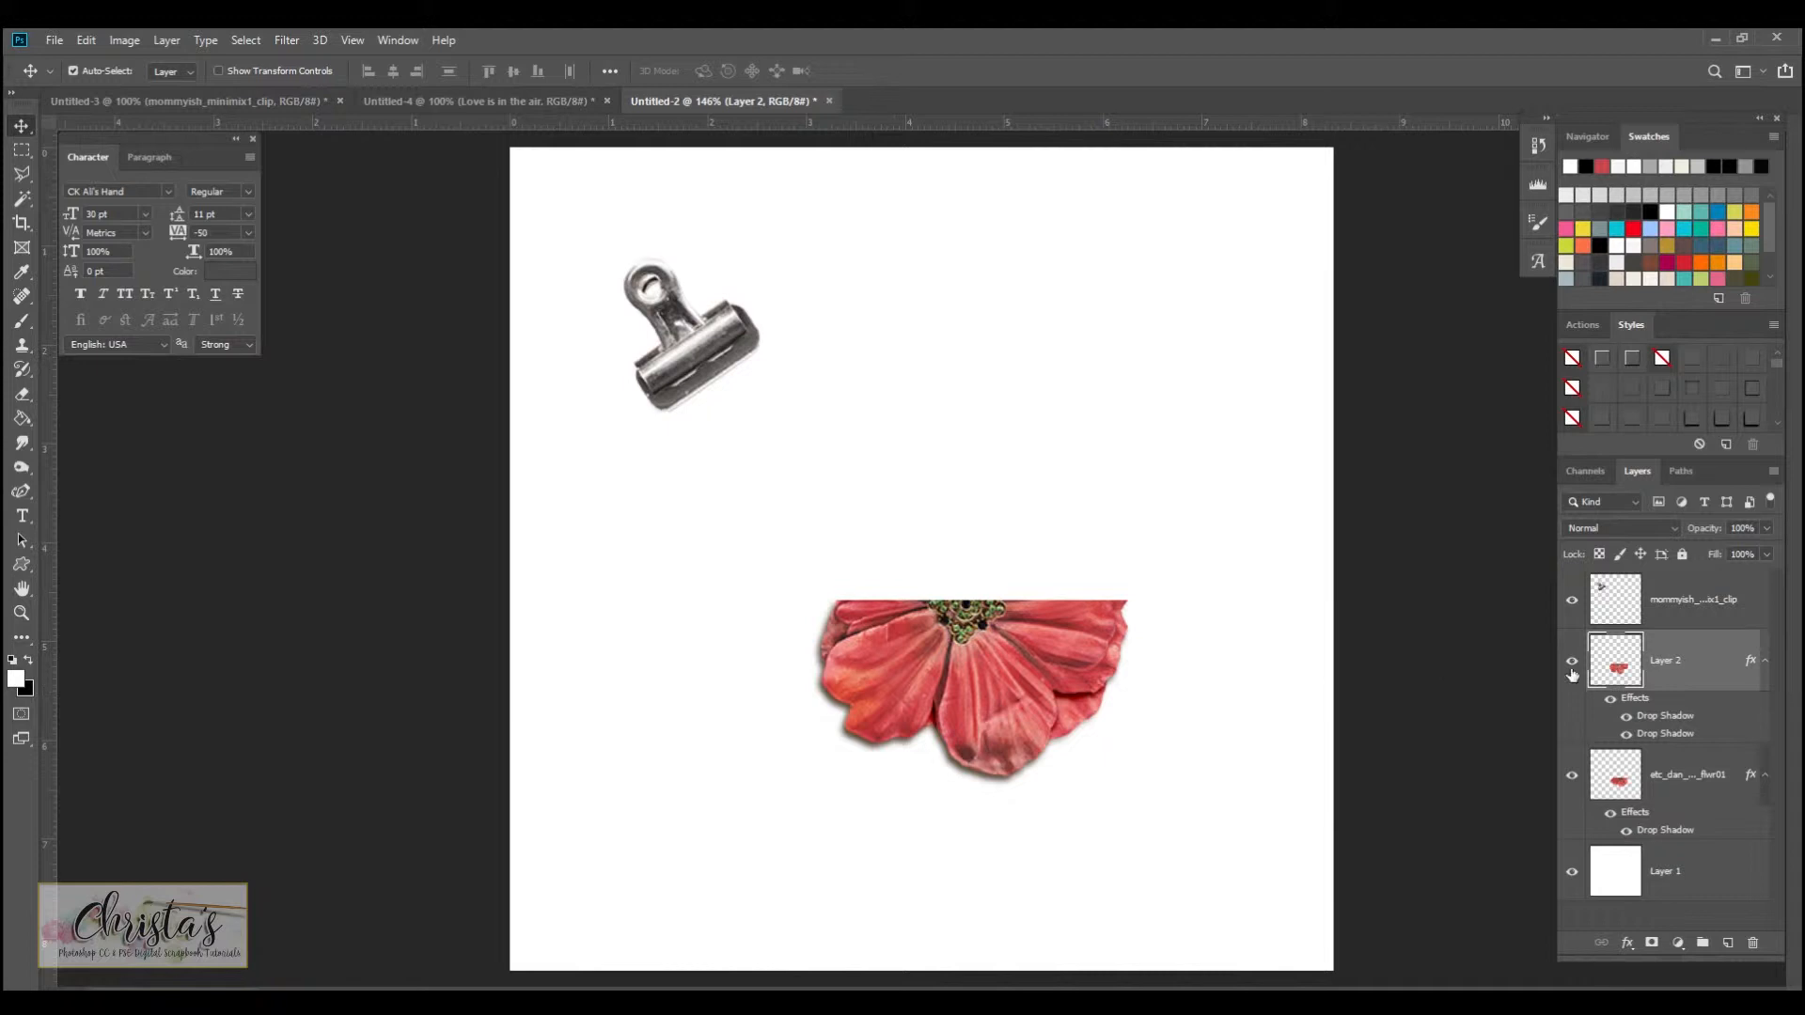
Step: Add a second drop shadow to the etc_dan_bloom_flwr01 layer and adjust its offset around the lower flower half
double_click(1674, 829)
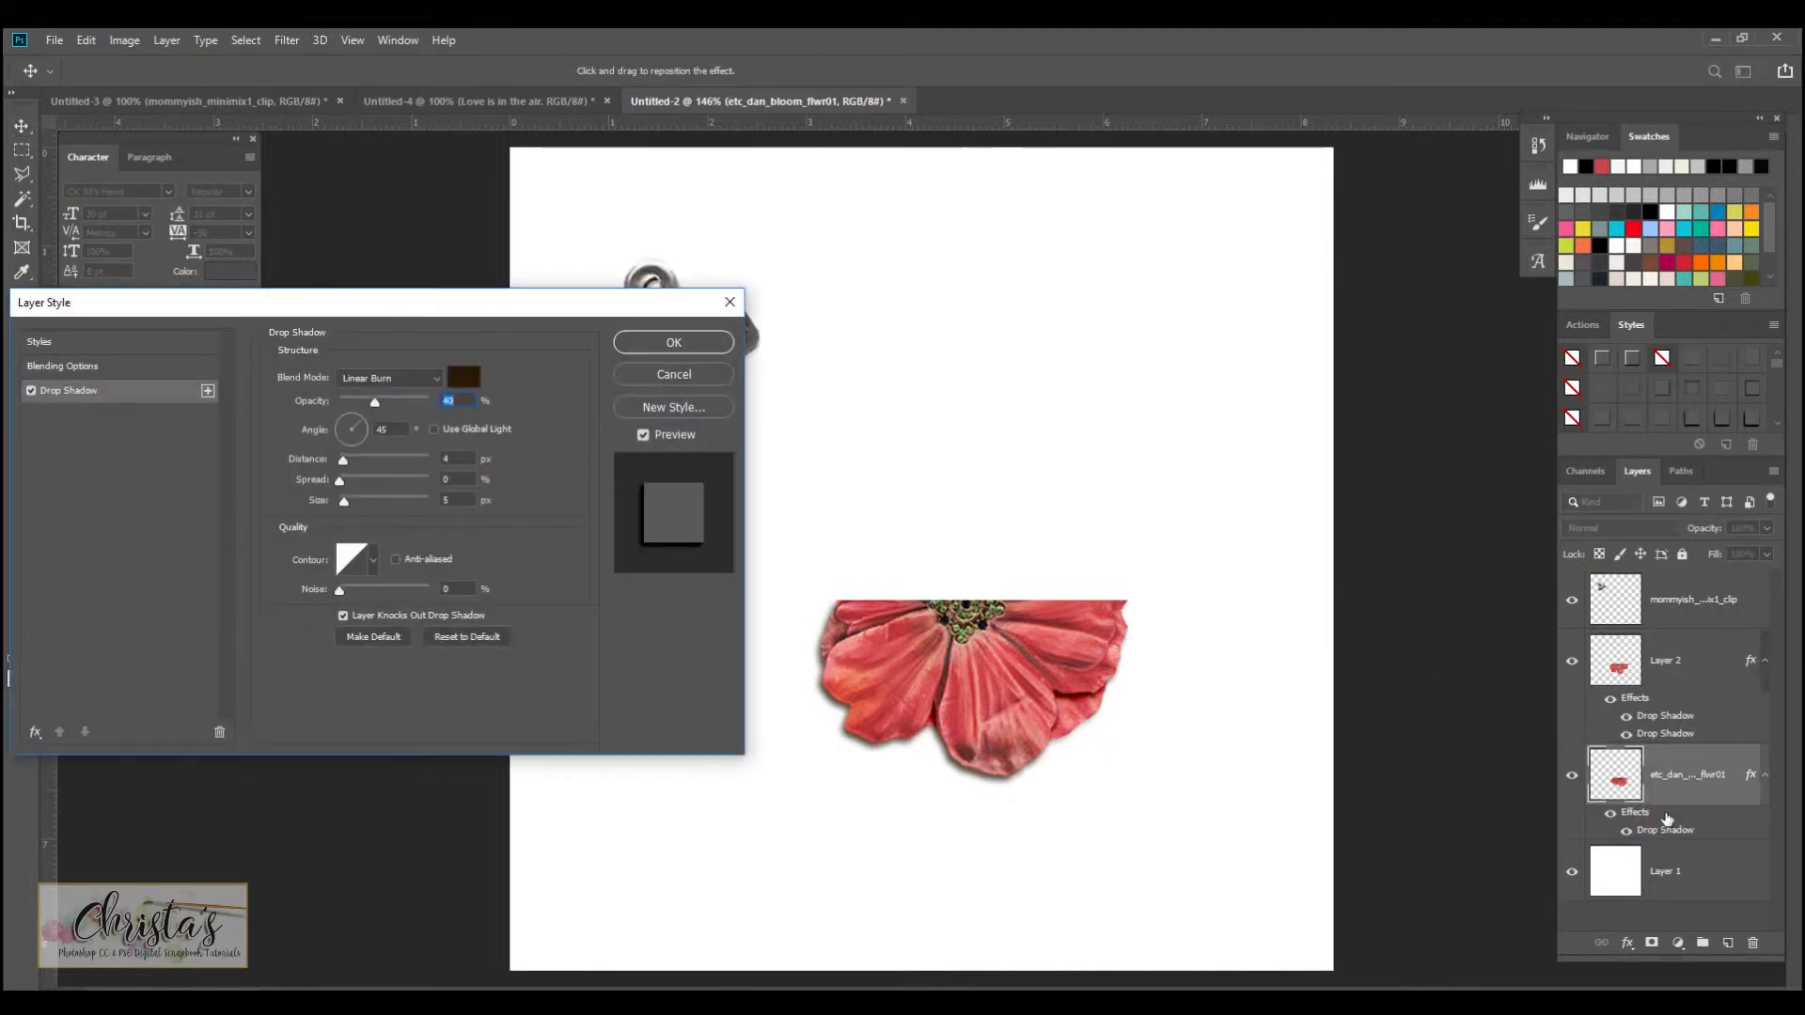
left_click(206, 389)
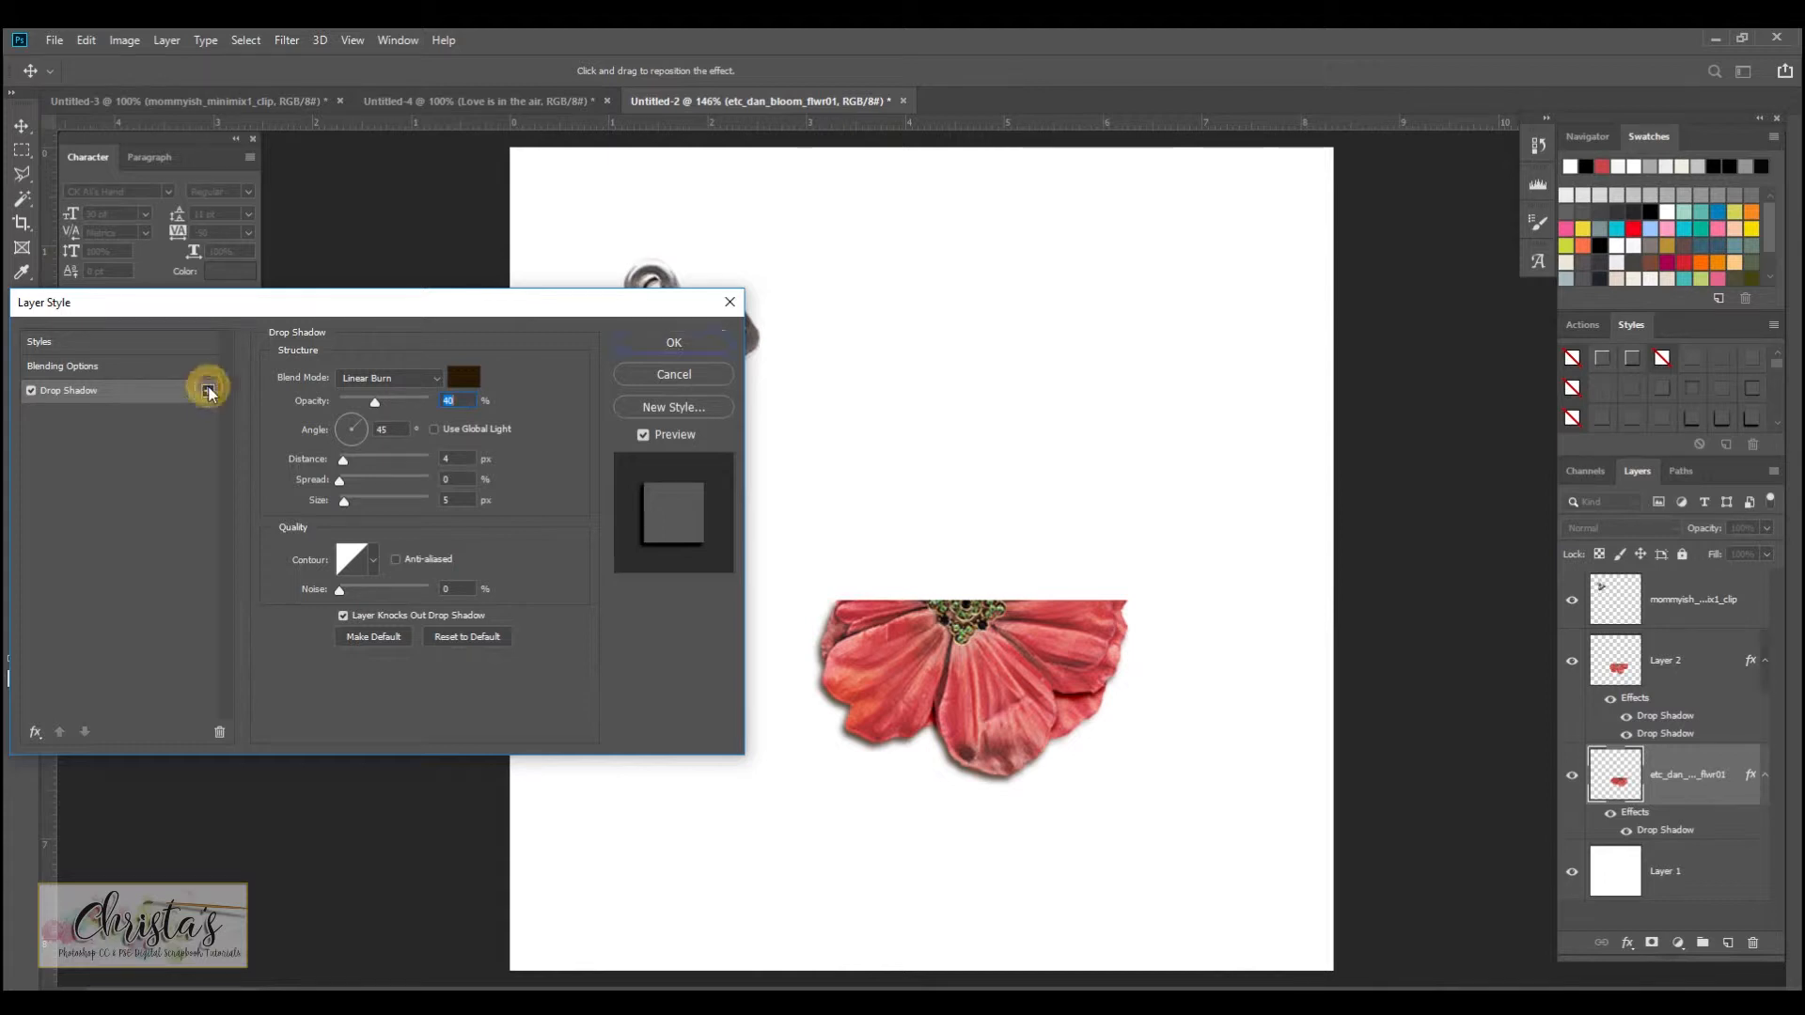
left_click_drag(1087, 697, 1026, 724)
left_click(664, 342)
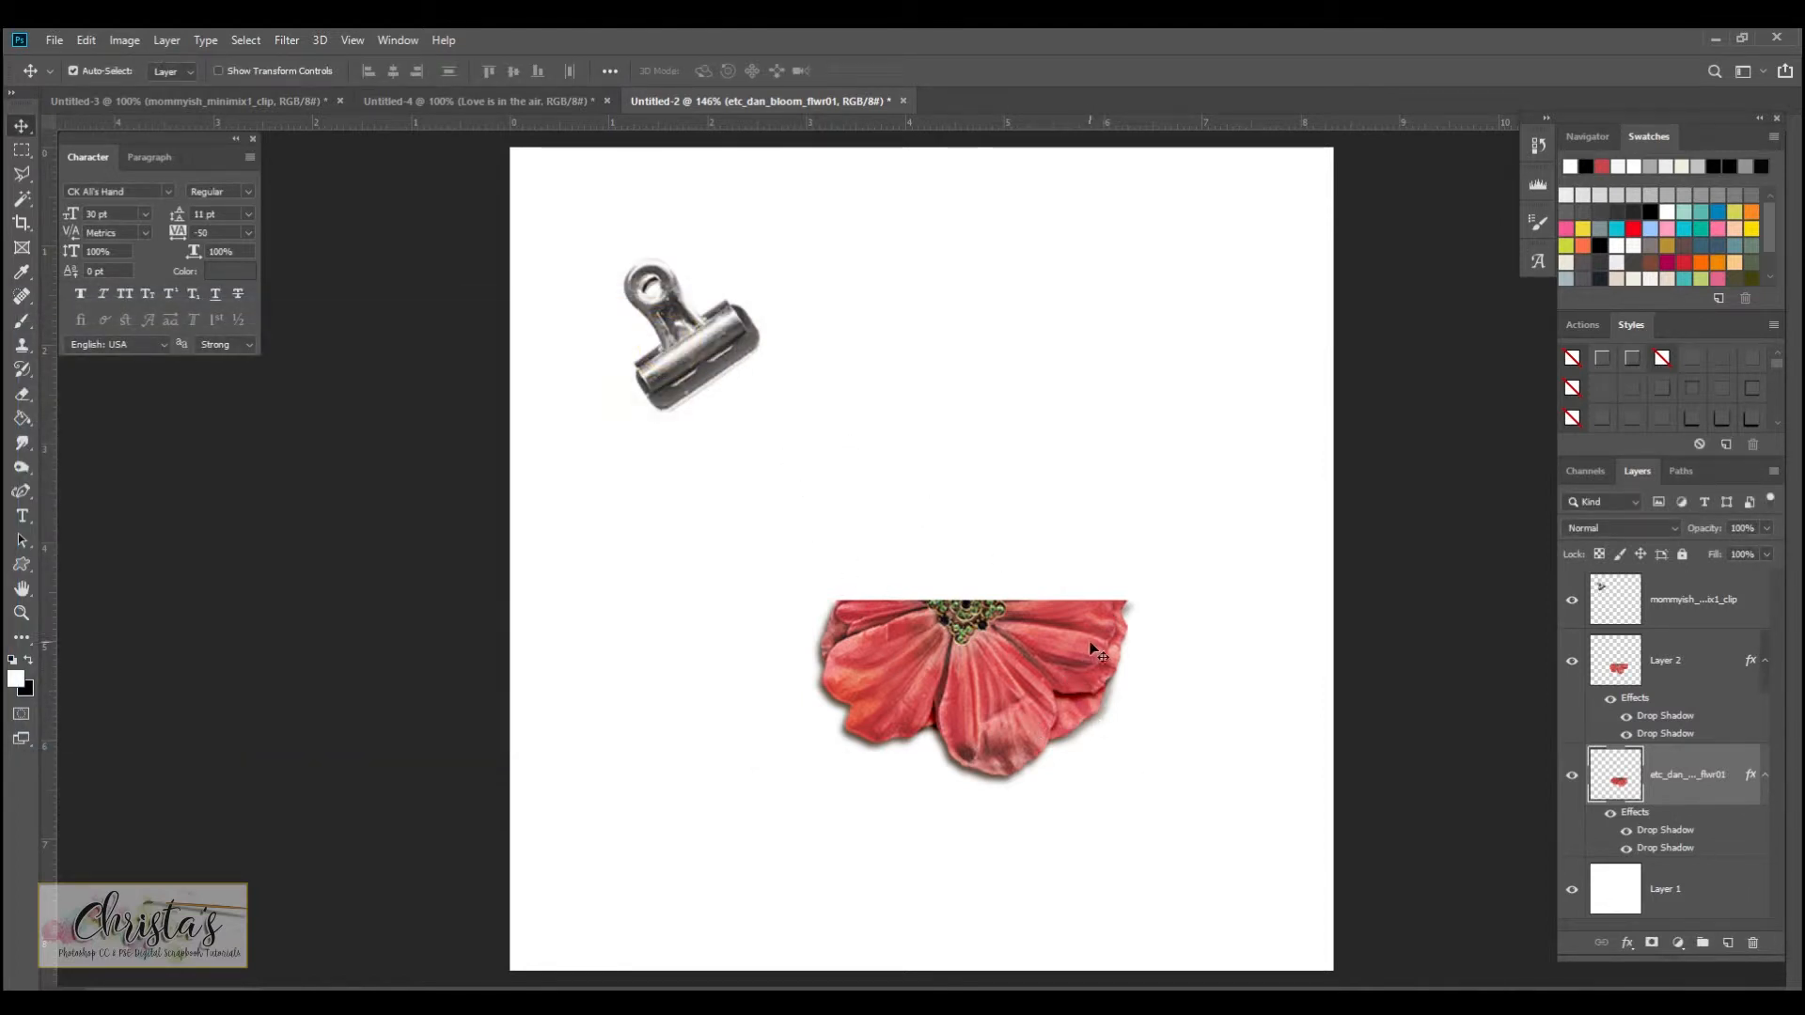
Step: Darken Layer 2's petals and fold edge with the Burn tool, using the Midtones range and 100% exposure
mouse_move(1091, 663)
left_mouse_down()
mouse_move(1048, 658)
mouse_move(1083, 658)
left_mouse_up()
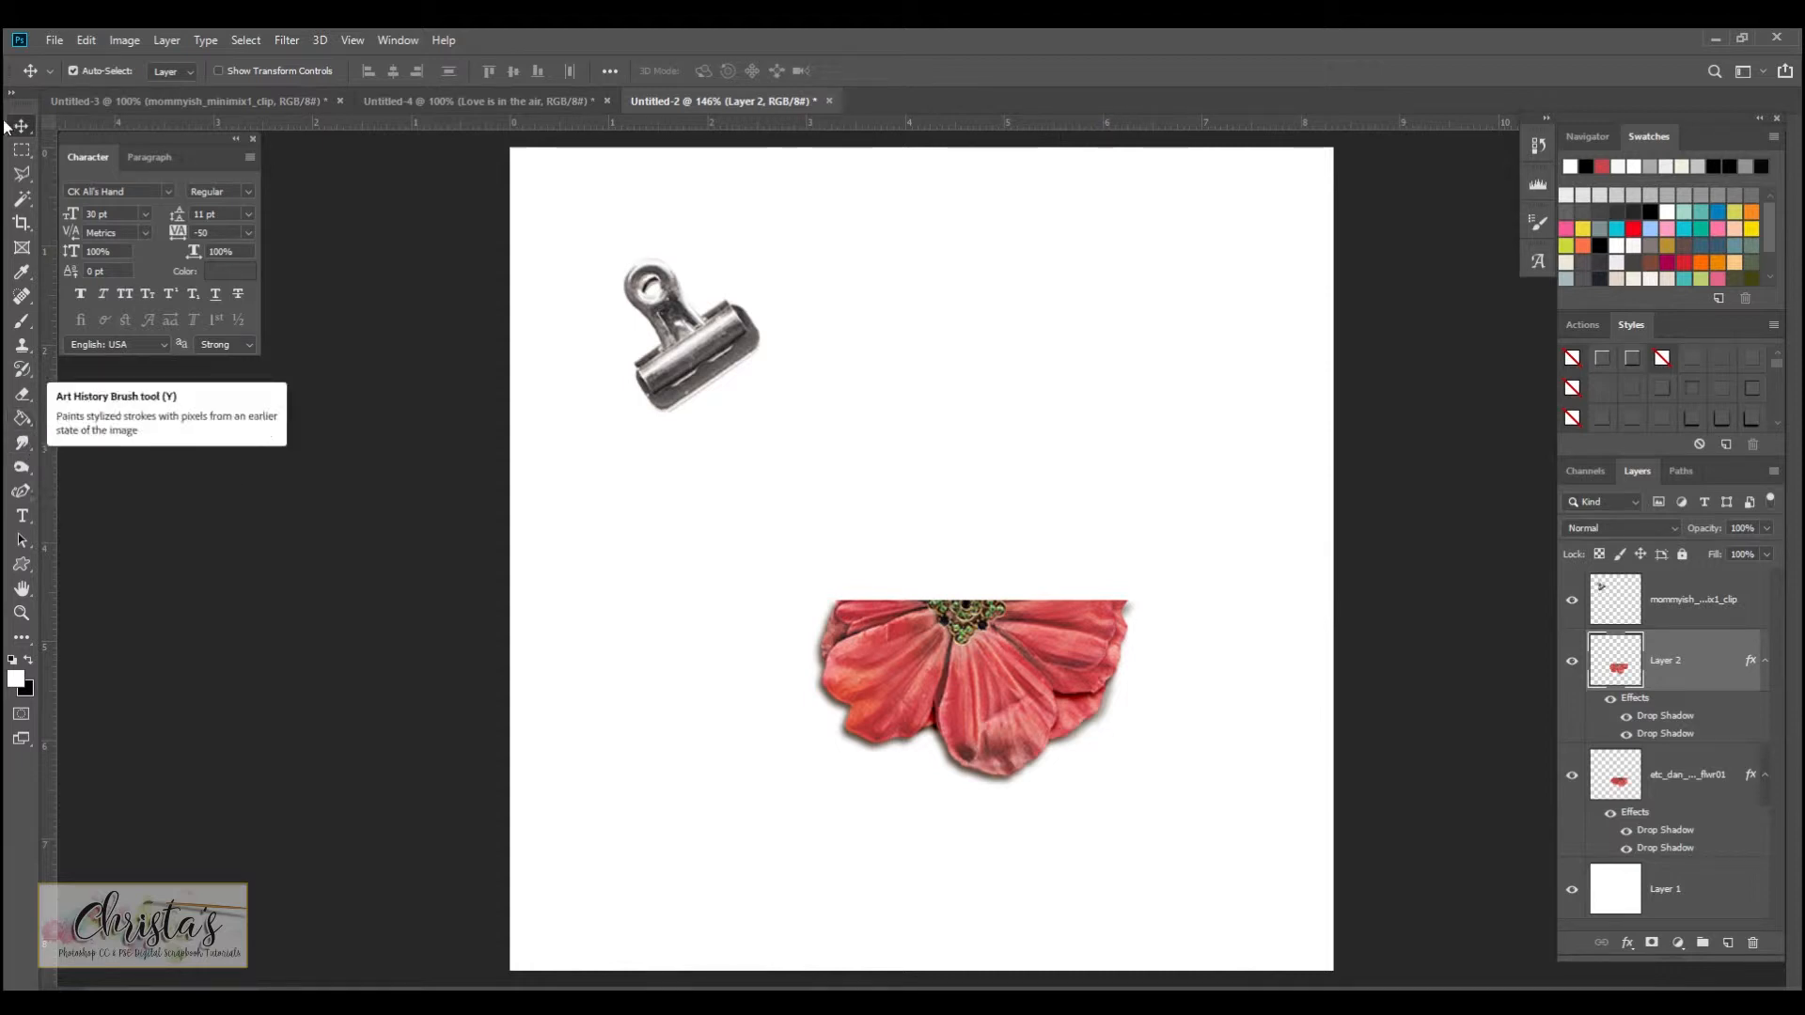
left_click(23, 470)
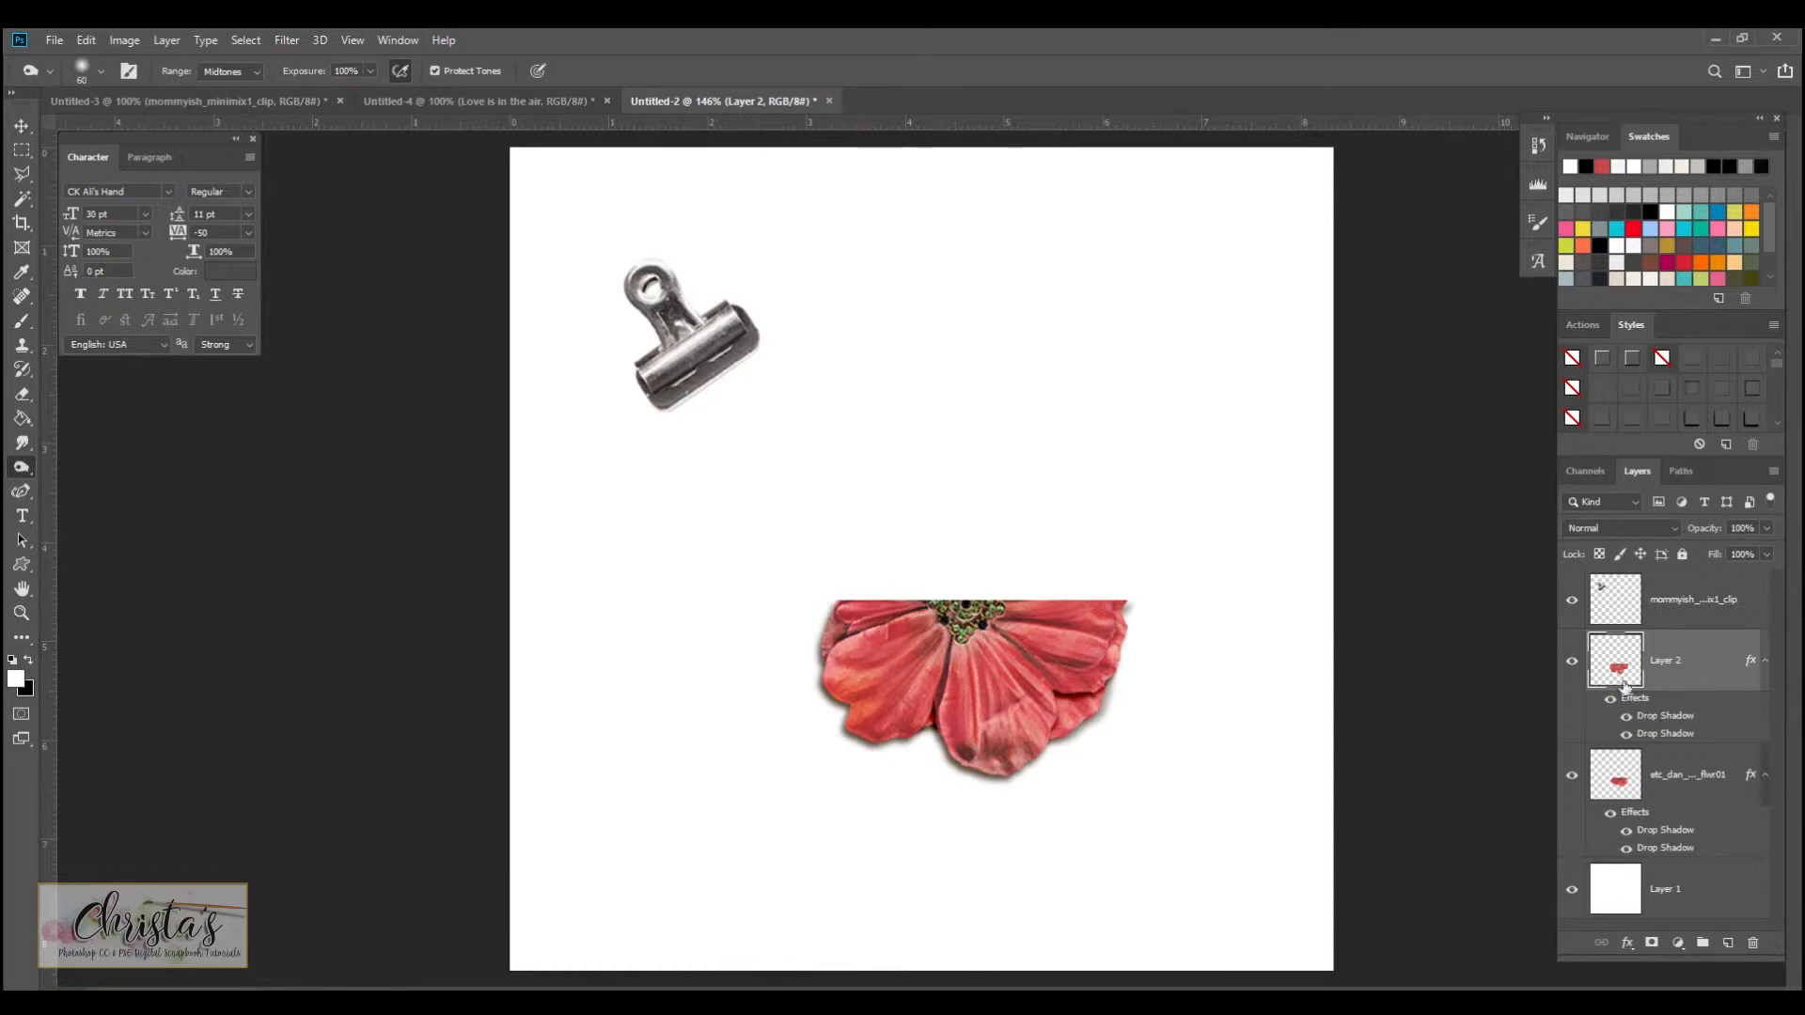
left_click(1571, 661)
left_click(1569, 660)
left_click(1664, 660)
mouse_move(846, 613)
left_mouse_down()
mouse_move(843, 662)
mouse_move(868, 711)
mouse_move(998, 765)
mouse_move(1046, 739)
mouse_move(1127, 615)
mouse_move(1094, 669)
mouse_move(1064, 675)
mouse_move(1046, 734)
mouse_move(958, 760)
left_mouse_up()
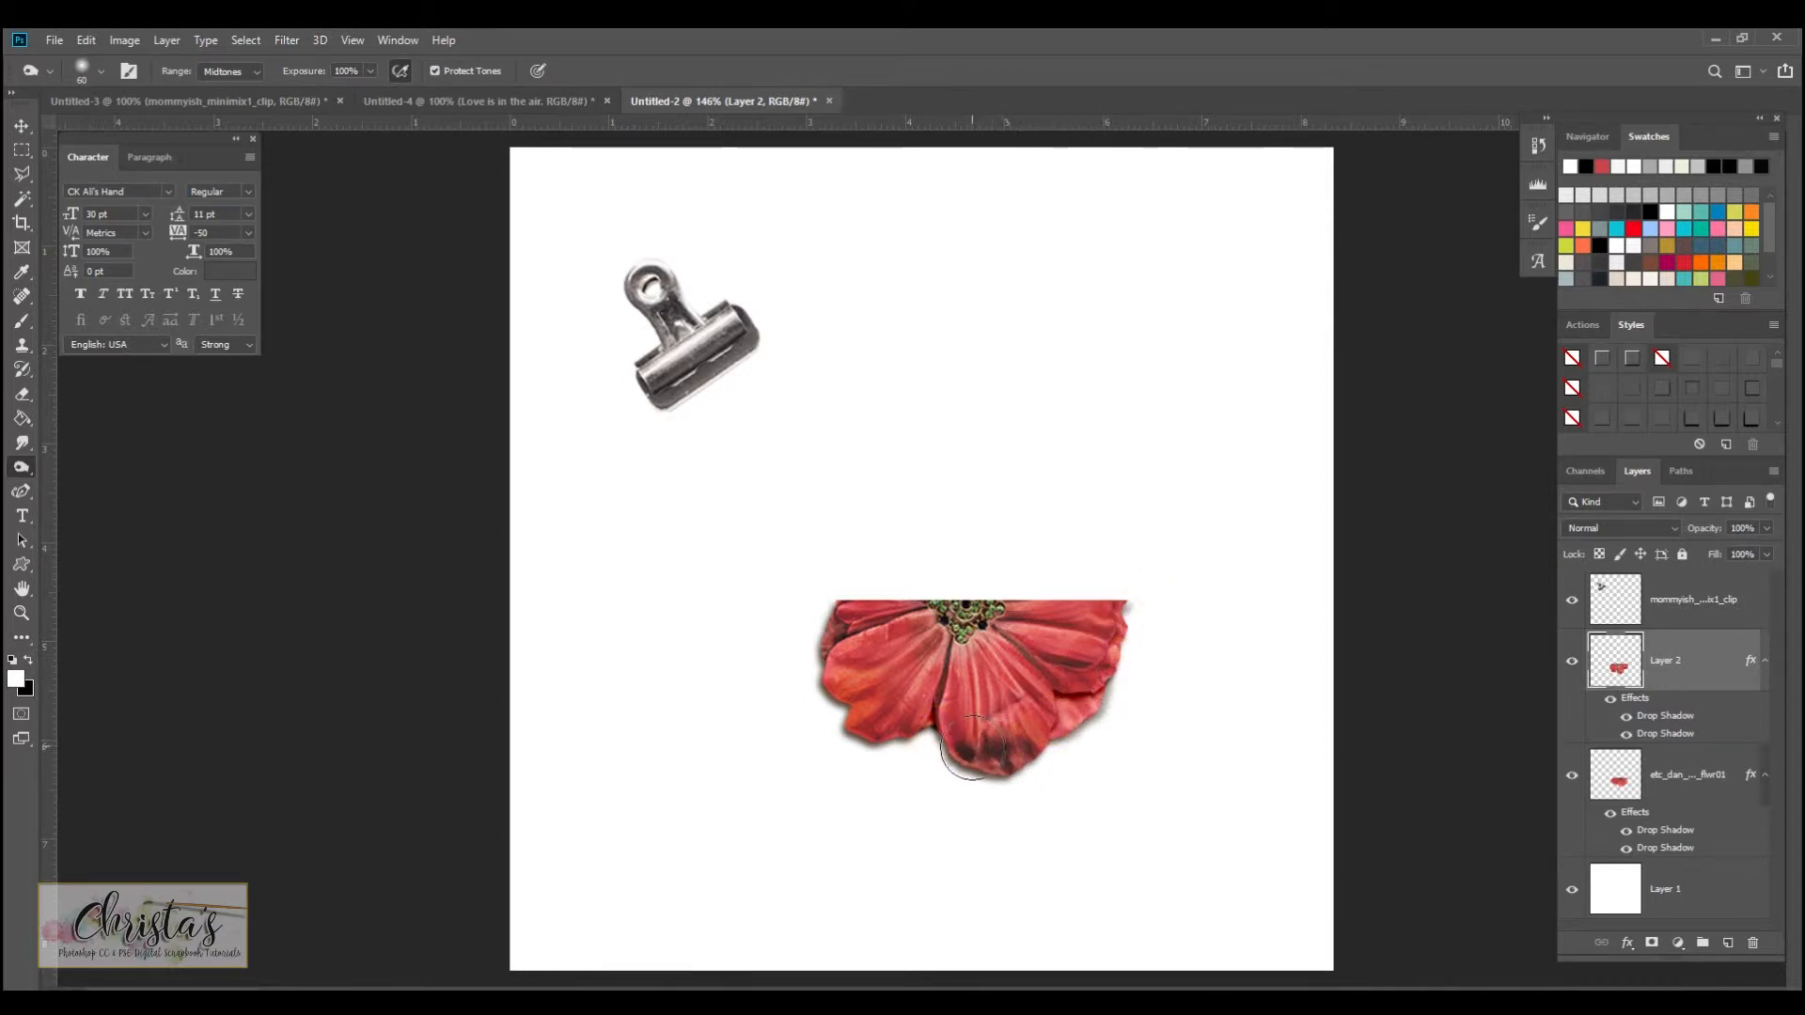
left_click(370, 71)
mouse_move(837, 601)
left_mouse_down()
mouse_move(837, 690)
mouse_move(866, 728)
mouse_move(1027, 766)
mouse_move(1112, 653)
mouse_move(1045, 596)
mouse_move(1115, 597)
mouse_move(1030, 589)
mouse_move(1123, 592)
mouse_move(912, 607)
mouse_move(870, 597)
mouse_move(935, 592)
mouse_move(858, 592)
left_mouse_up()
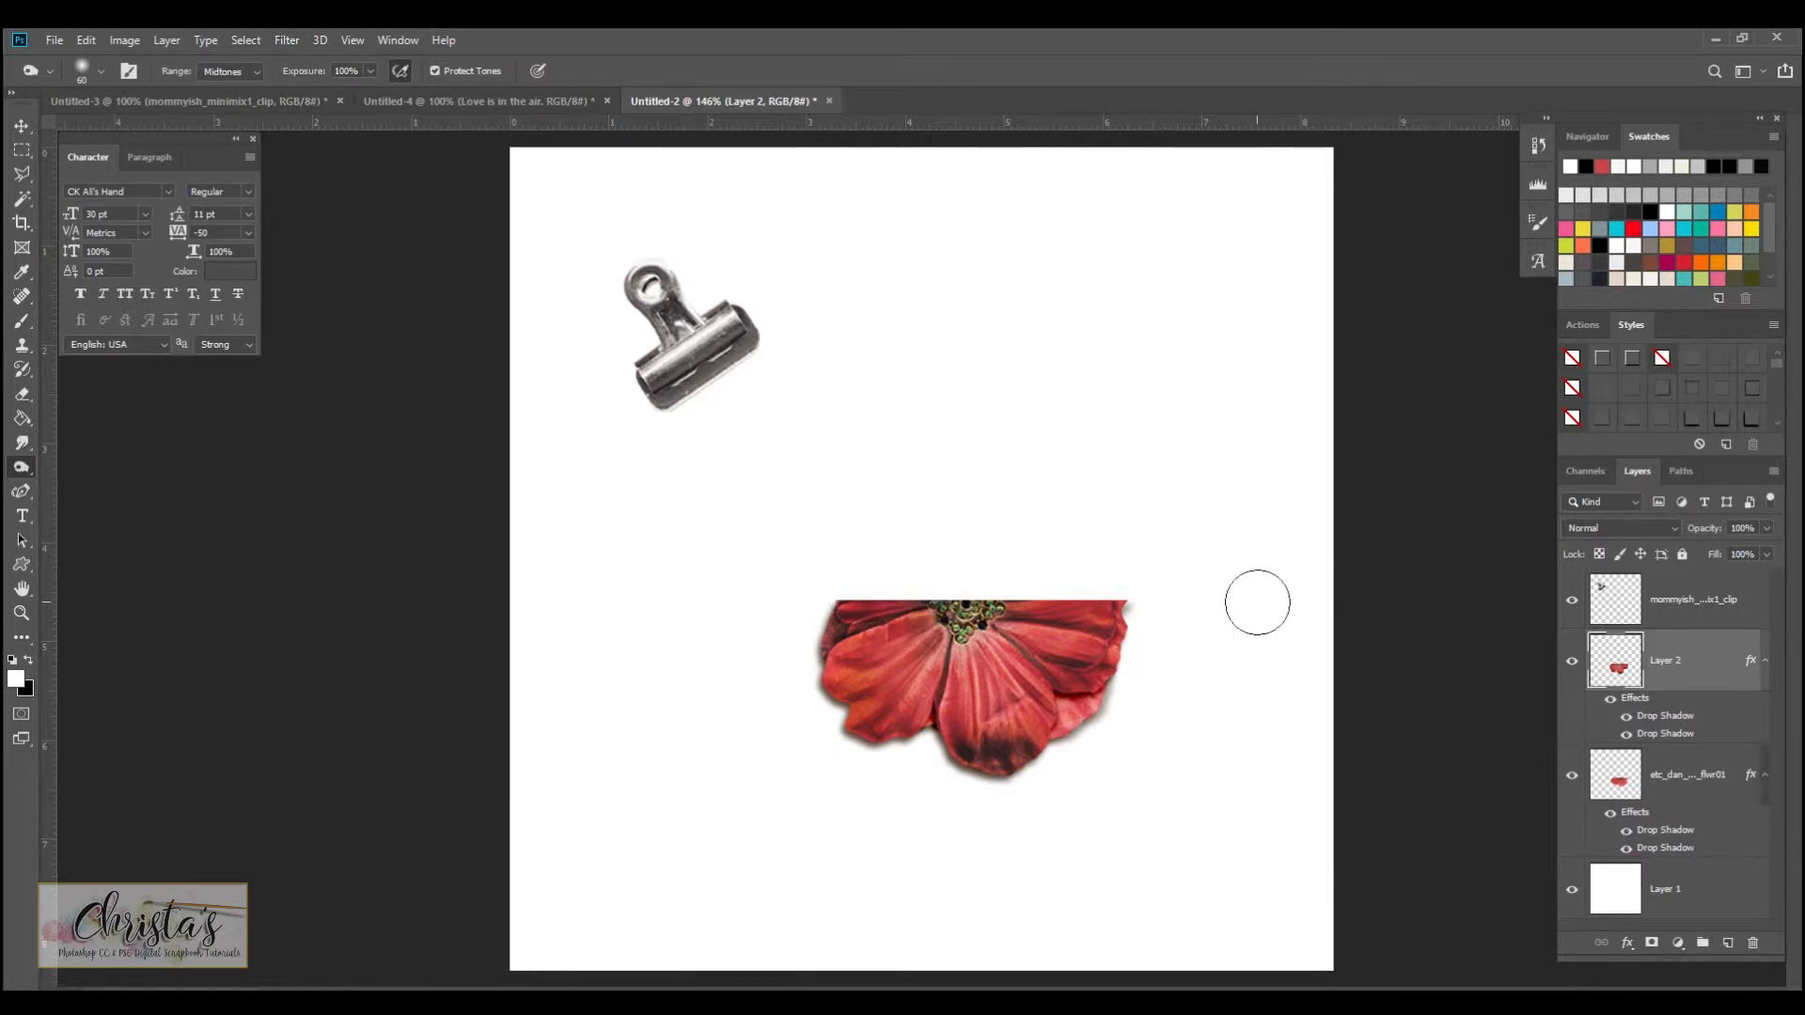
Step: Move the clip onto the middle of the flower's folded edge and rotate it about 38° clockwise so it stands upright
left_click(23, 128)
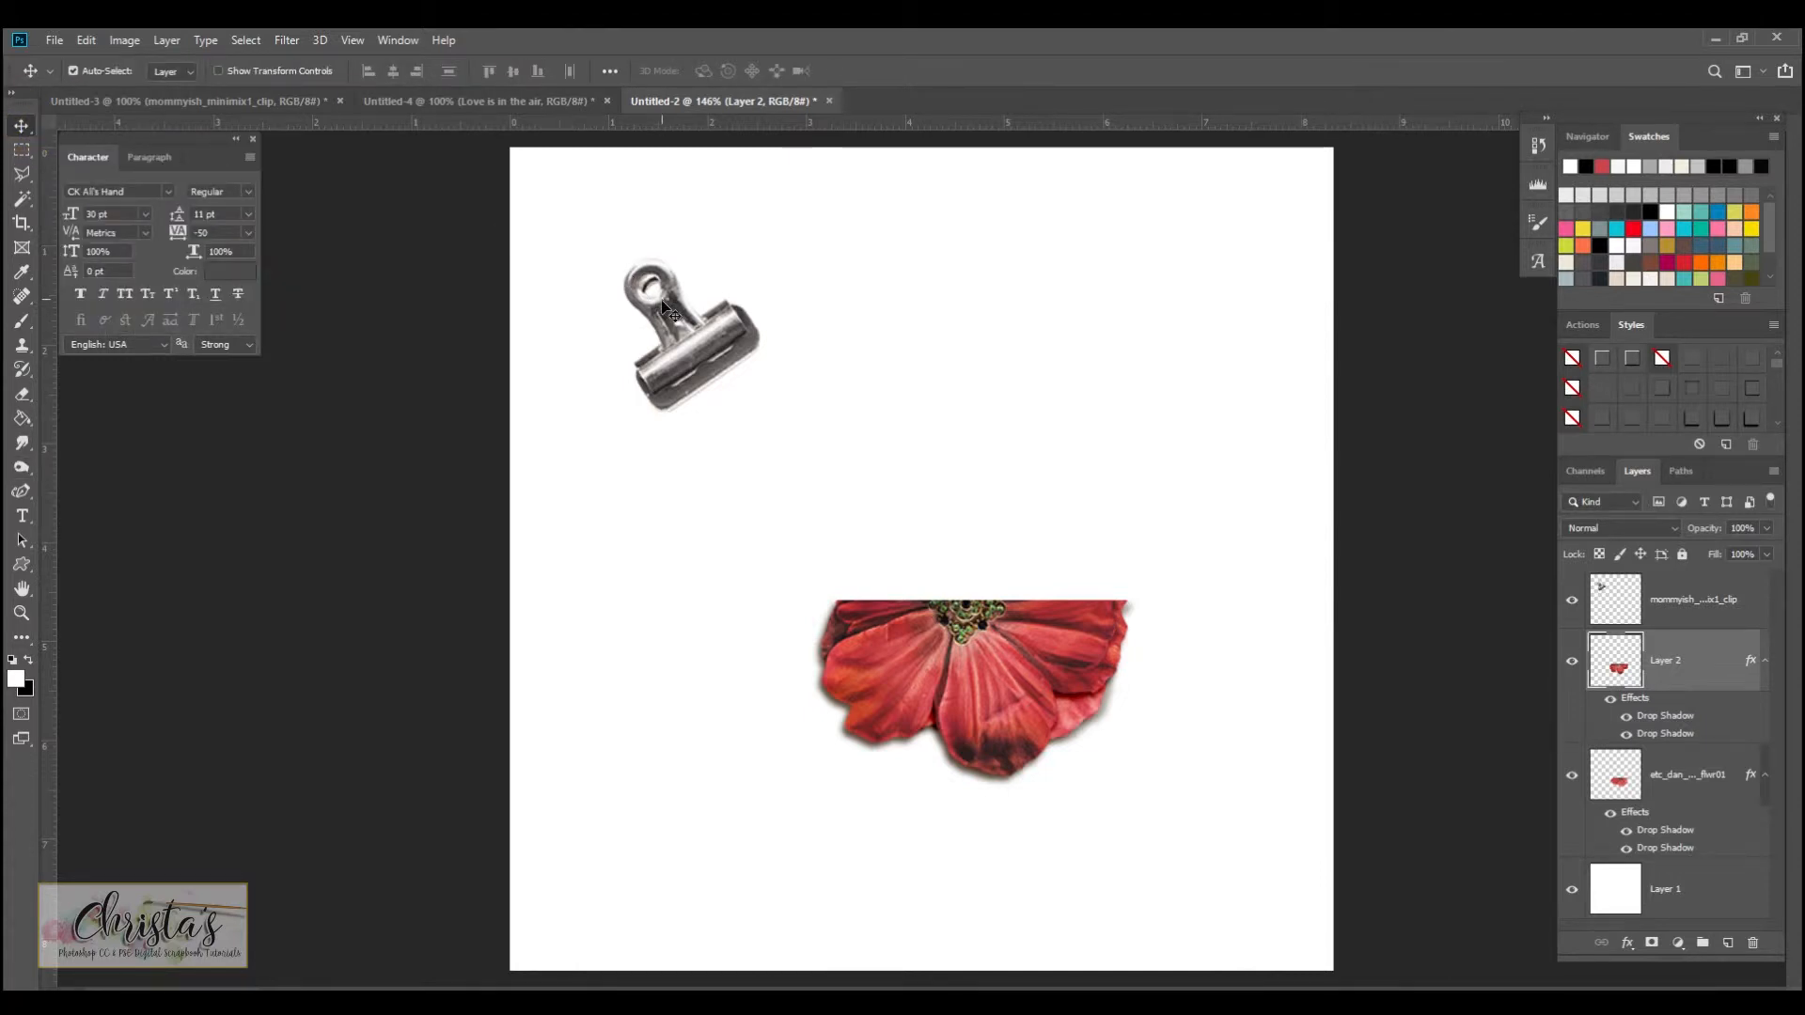
left_click_drag(671, 319, 966, 551)
left_click(86, 40)
left_click(222, 465)
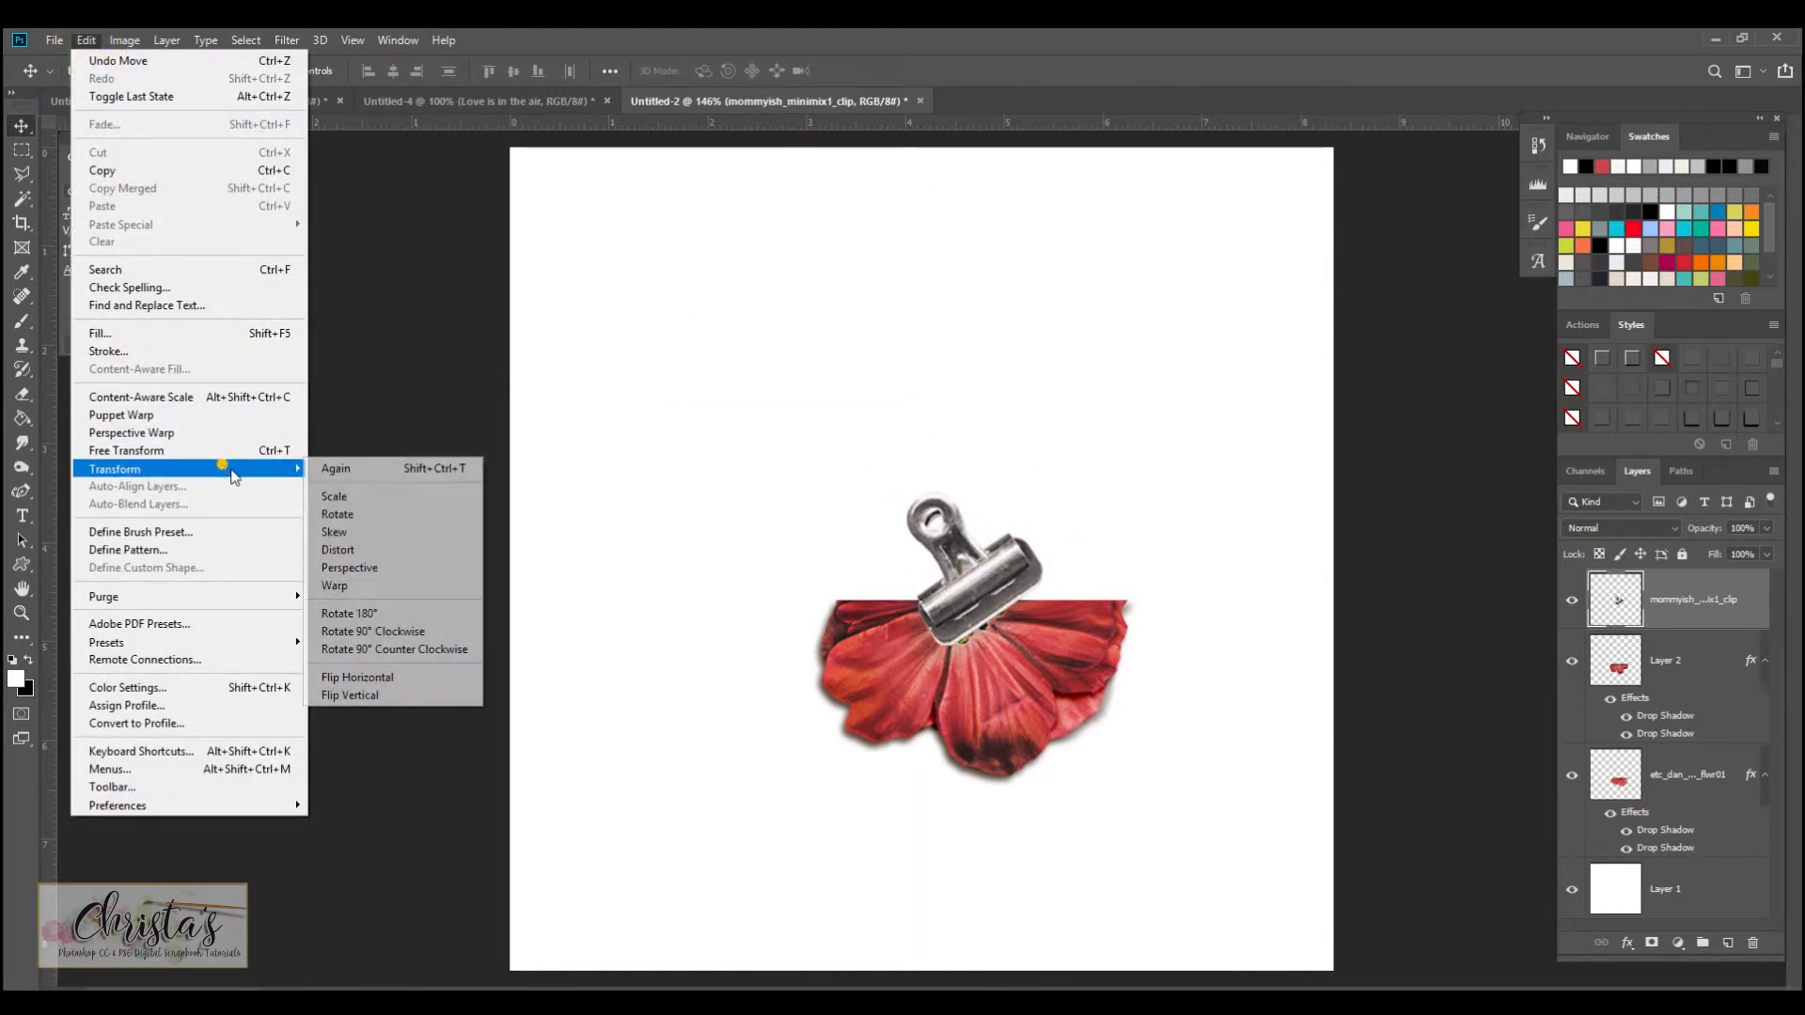
left_click(419, 516)
left_click_drag(1048, 475, 1014, 615)
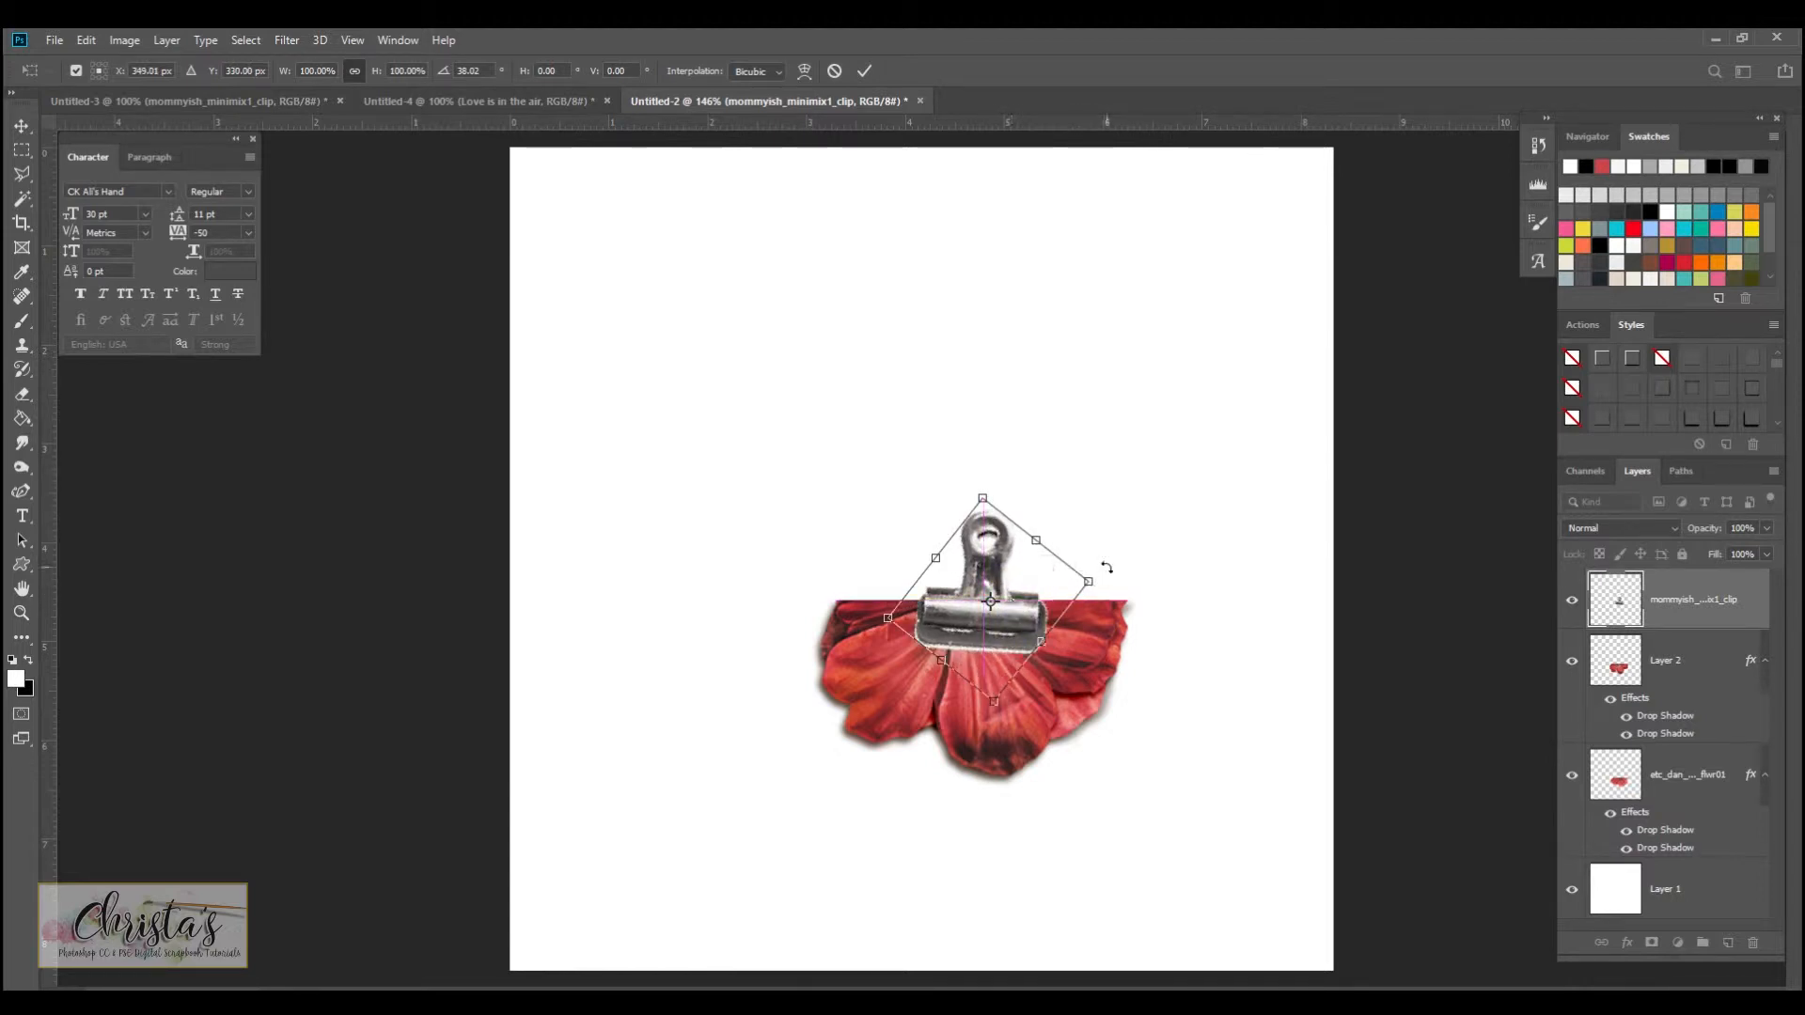
key("Return")
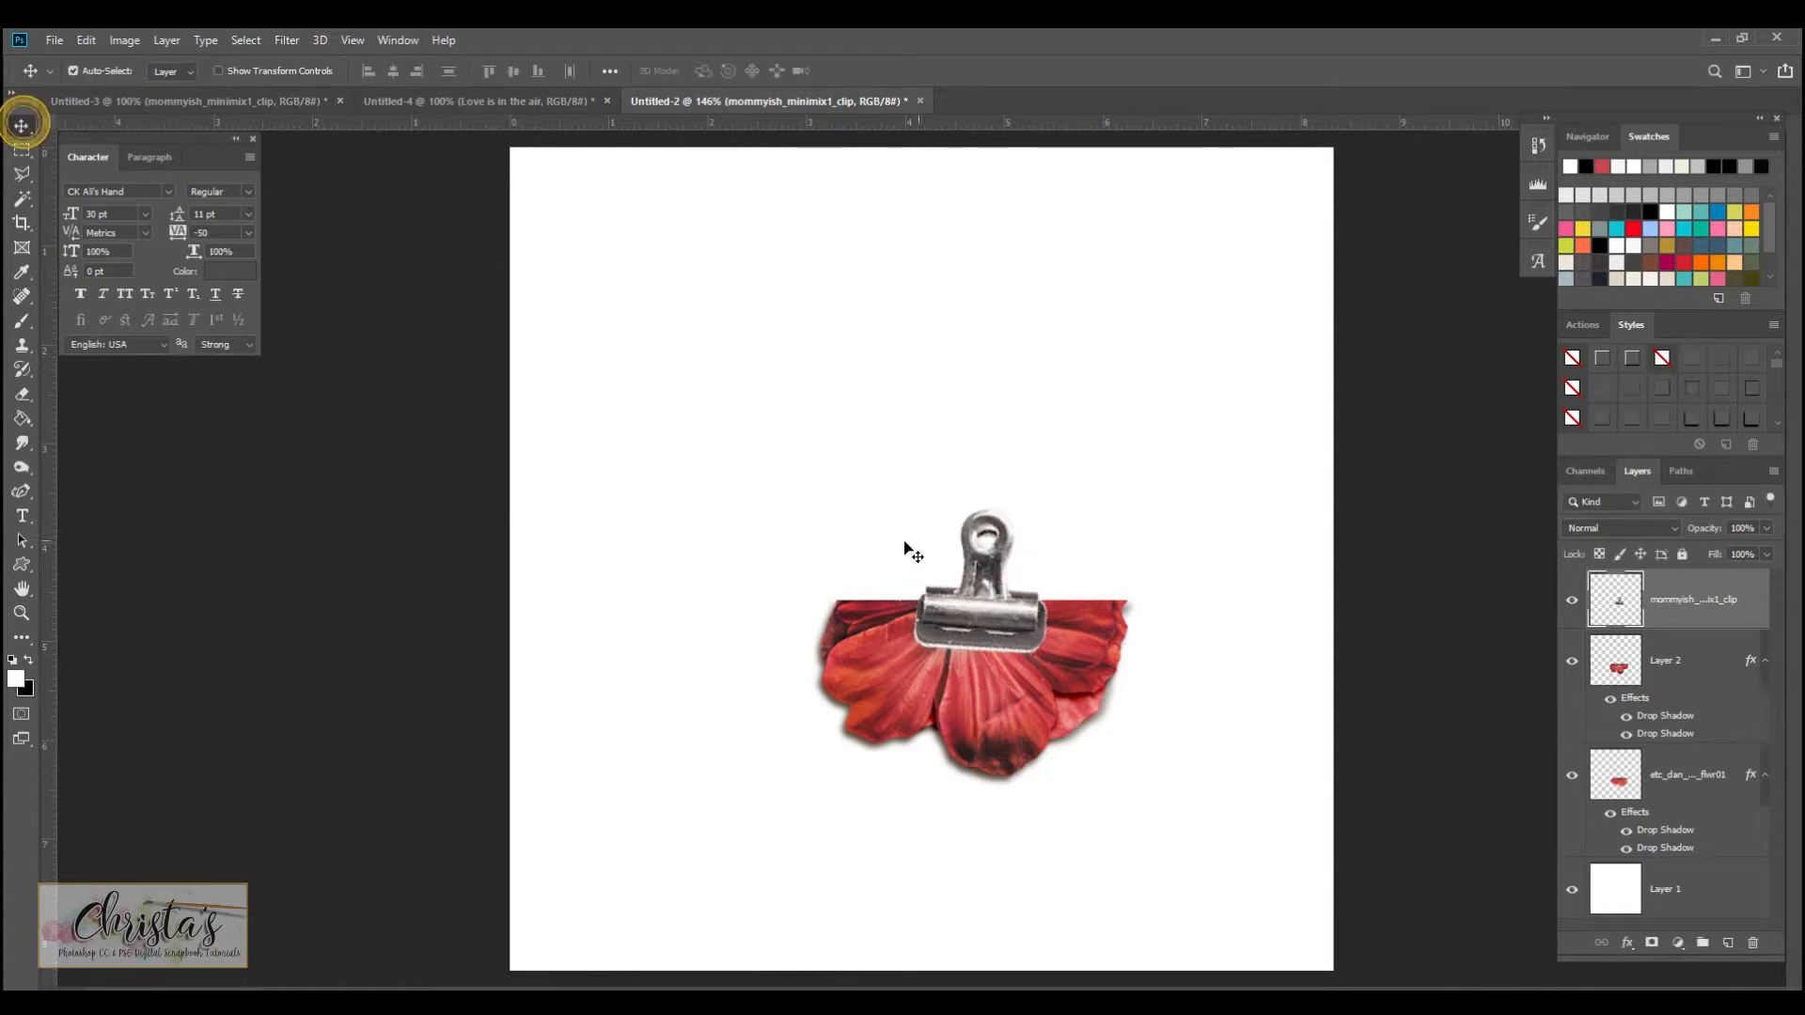
left_click_drag(977, 624, 986, 628)
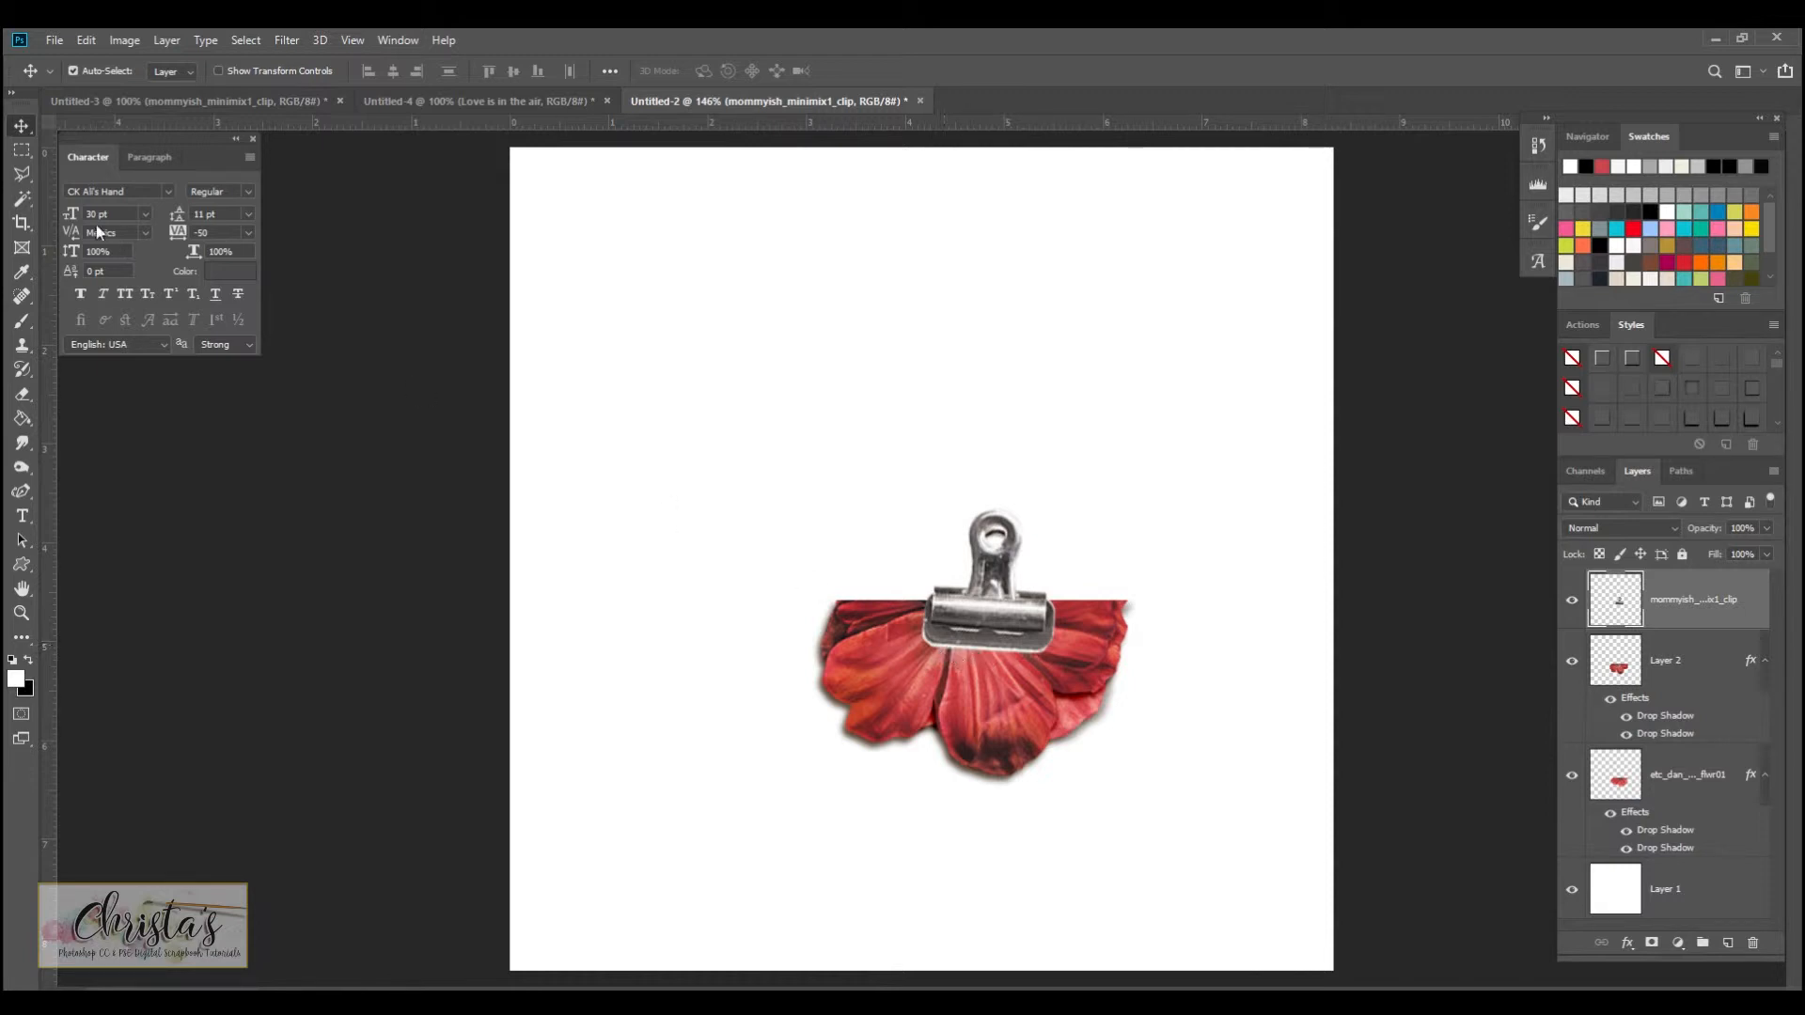
Step: Select the light edge strip beneath the clip with the Magic Wand and hide it with a layer mask
left_click(23, 200)
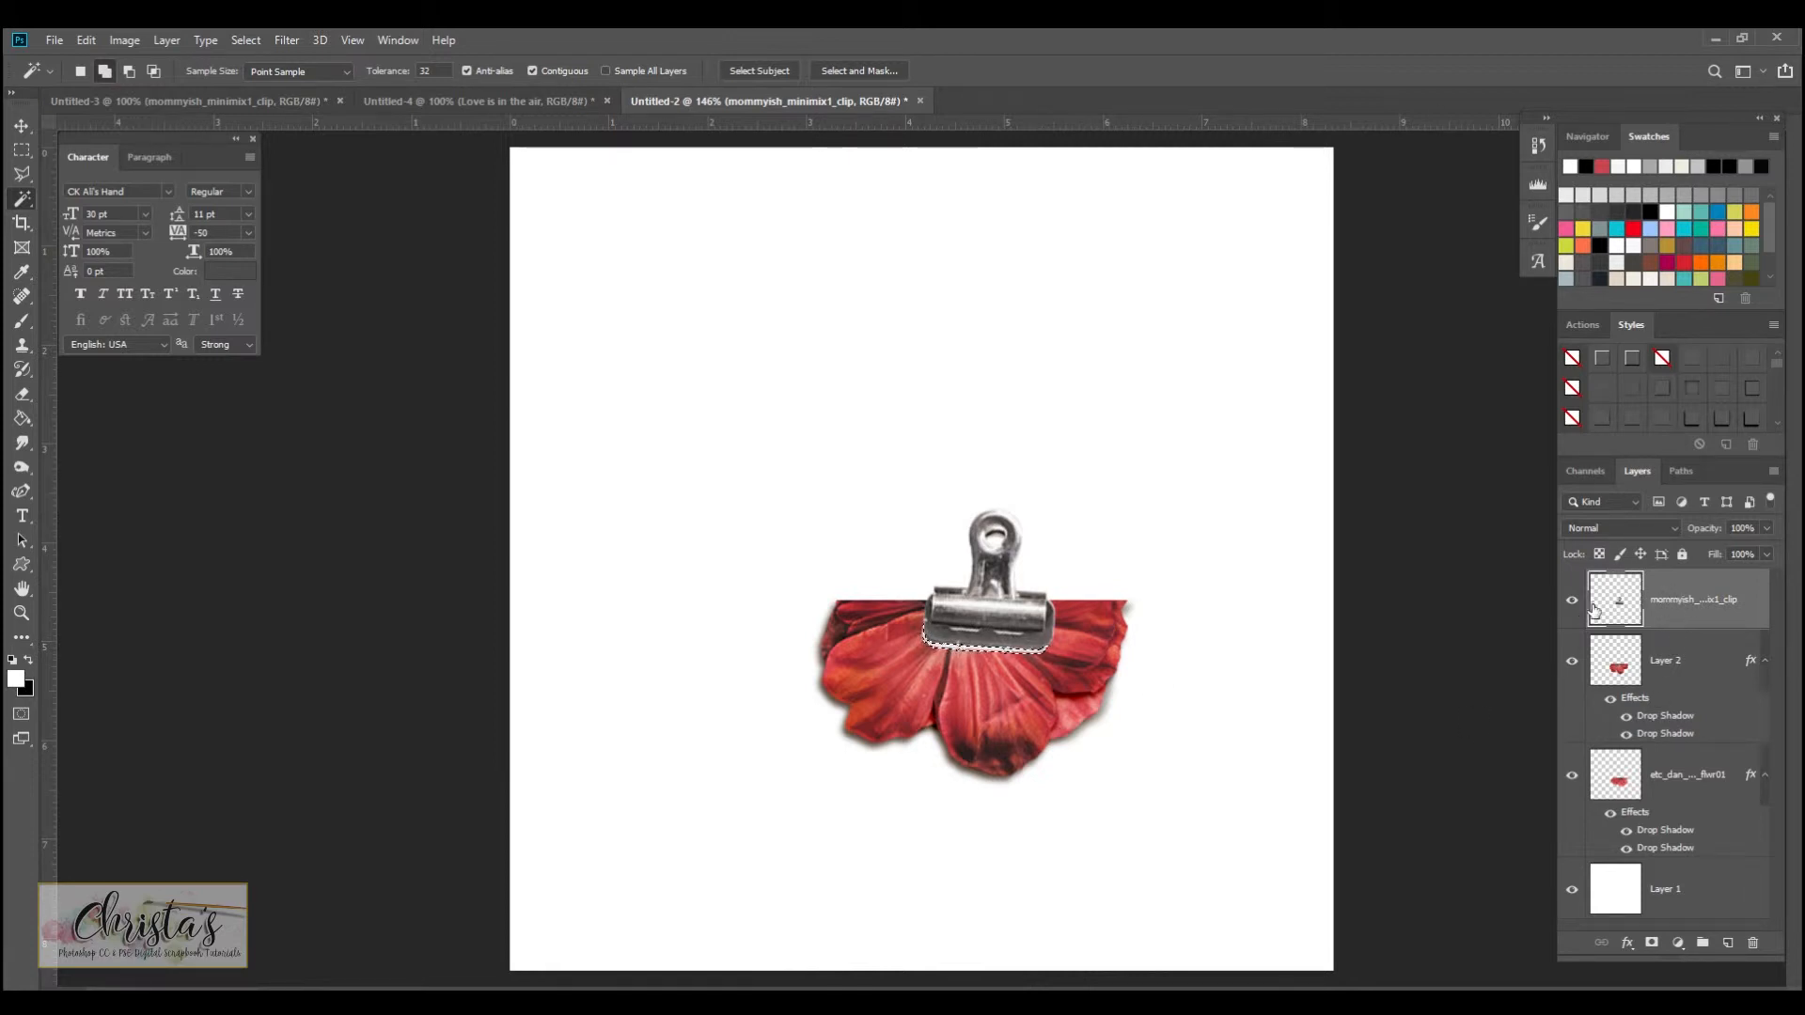
left_click(1651, 943)
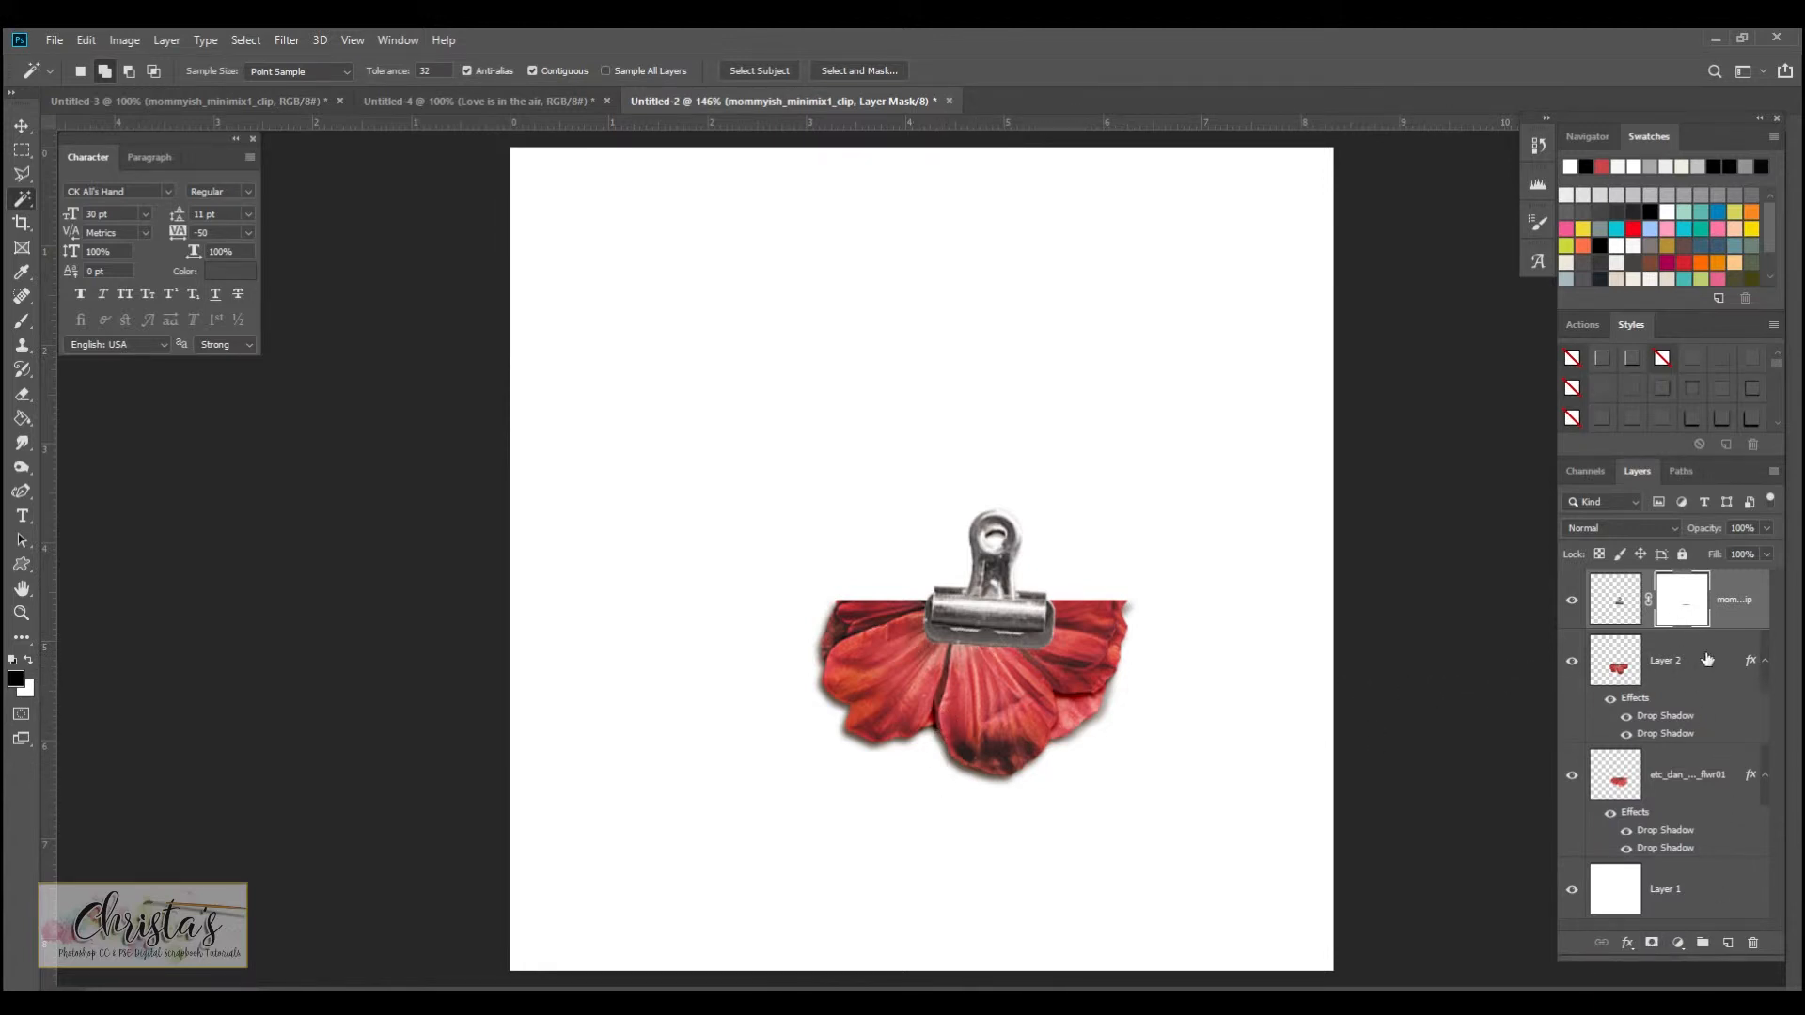
Step: Apply a drop shadow style to the clip layer and add a second drop shadow at a 45° angle with 5 px distance
left_click(1732, 600)
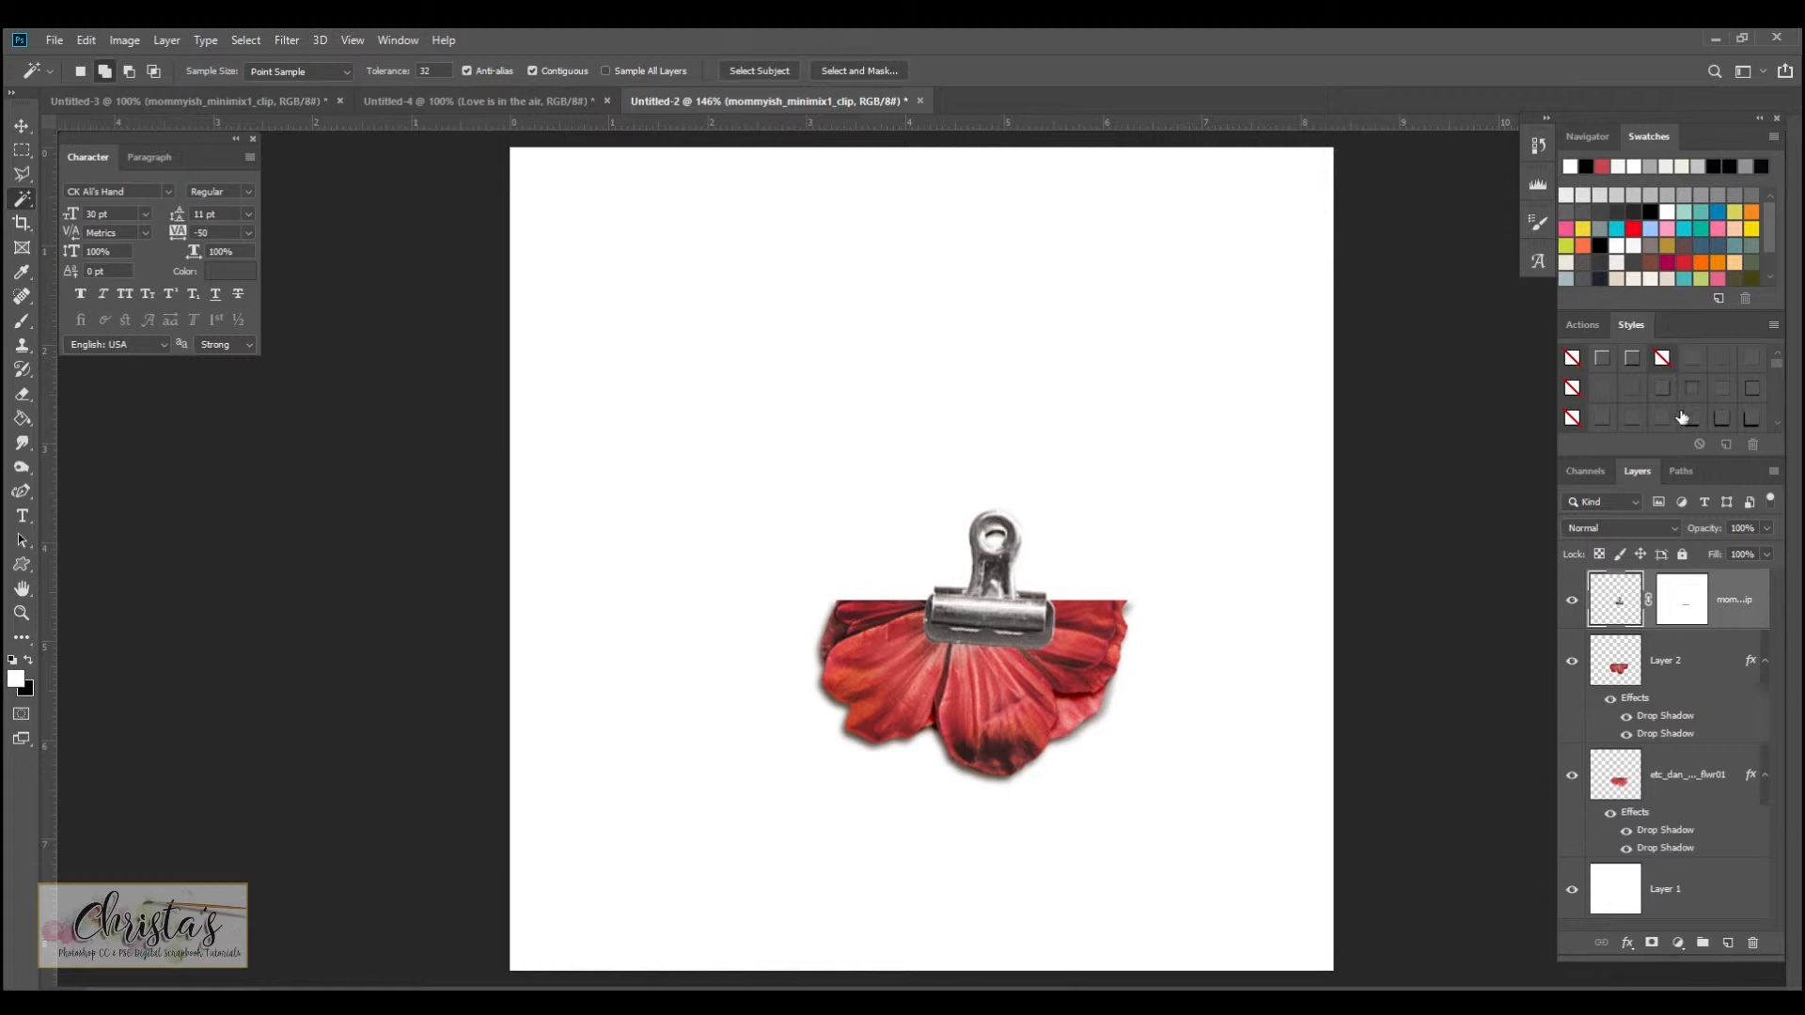
left_click(1631, 420)
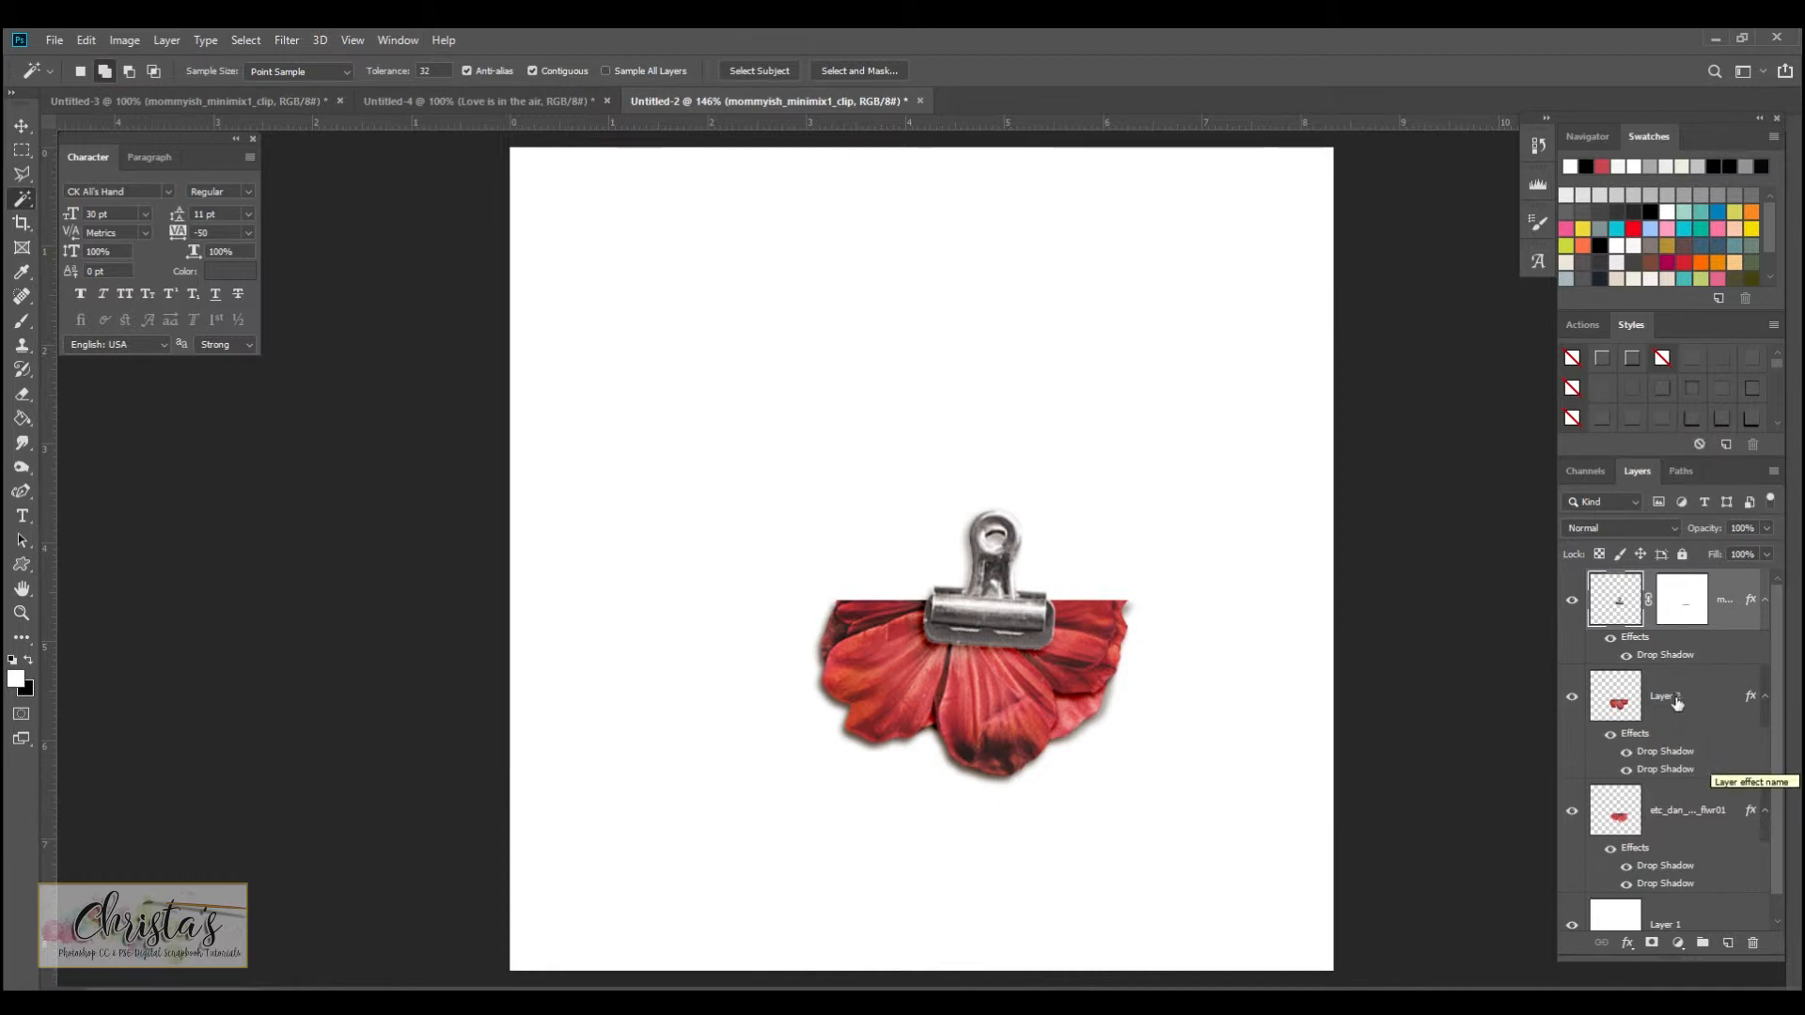
double_click(1671, 656)
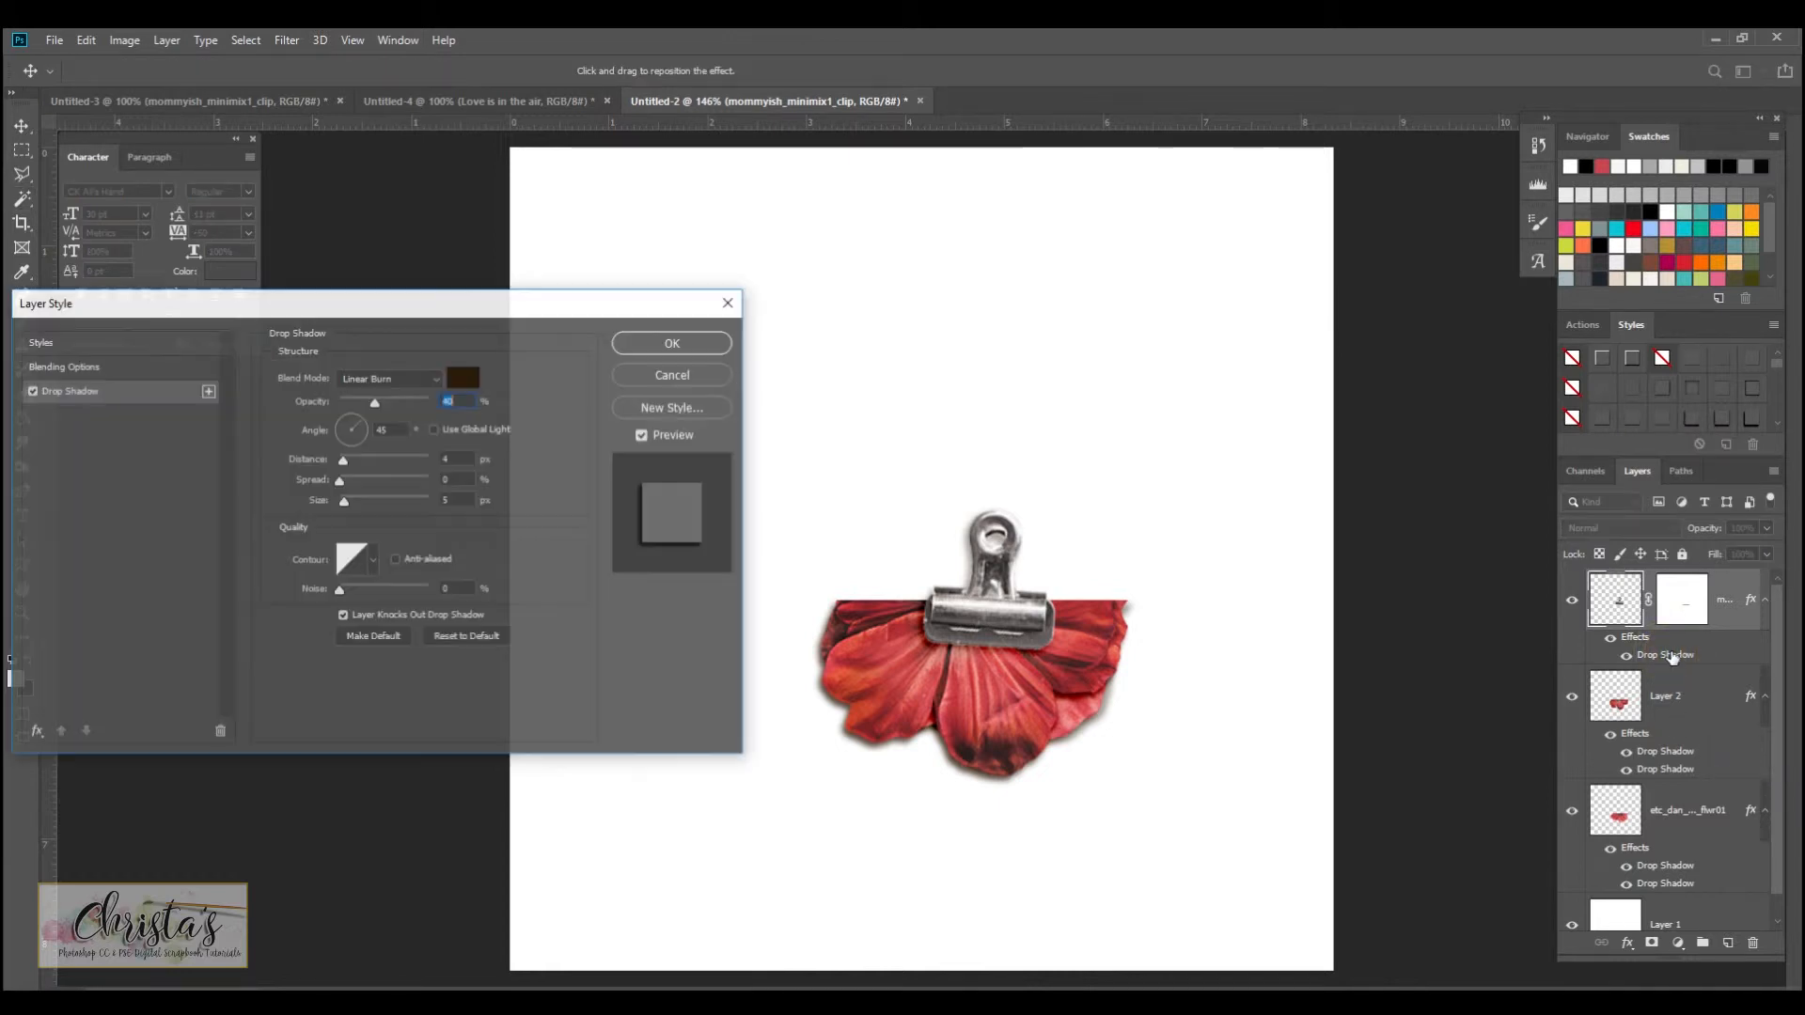
left_click(208, 391)
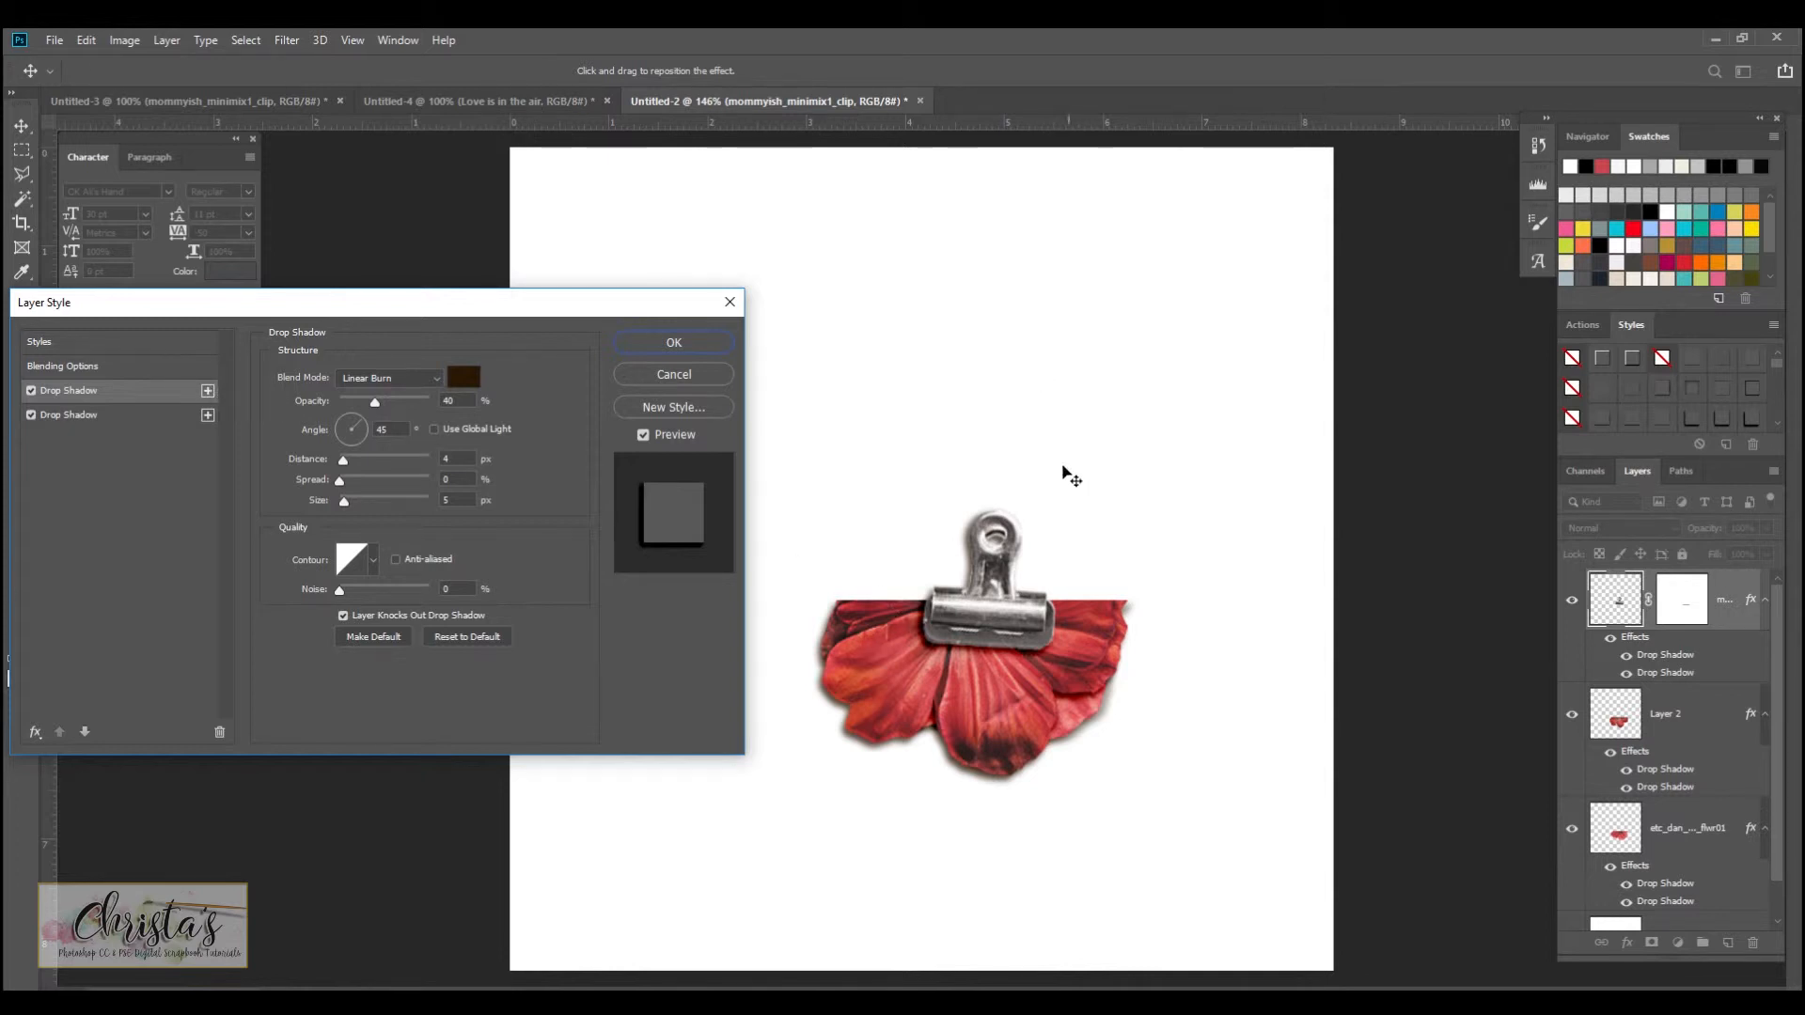
left_click_drag(1004, 637, 1009, 641)
left_click(1008, 632)
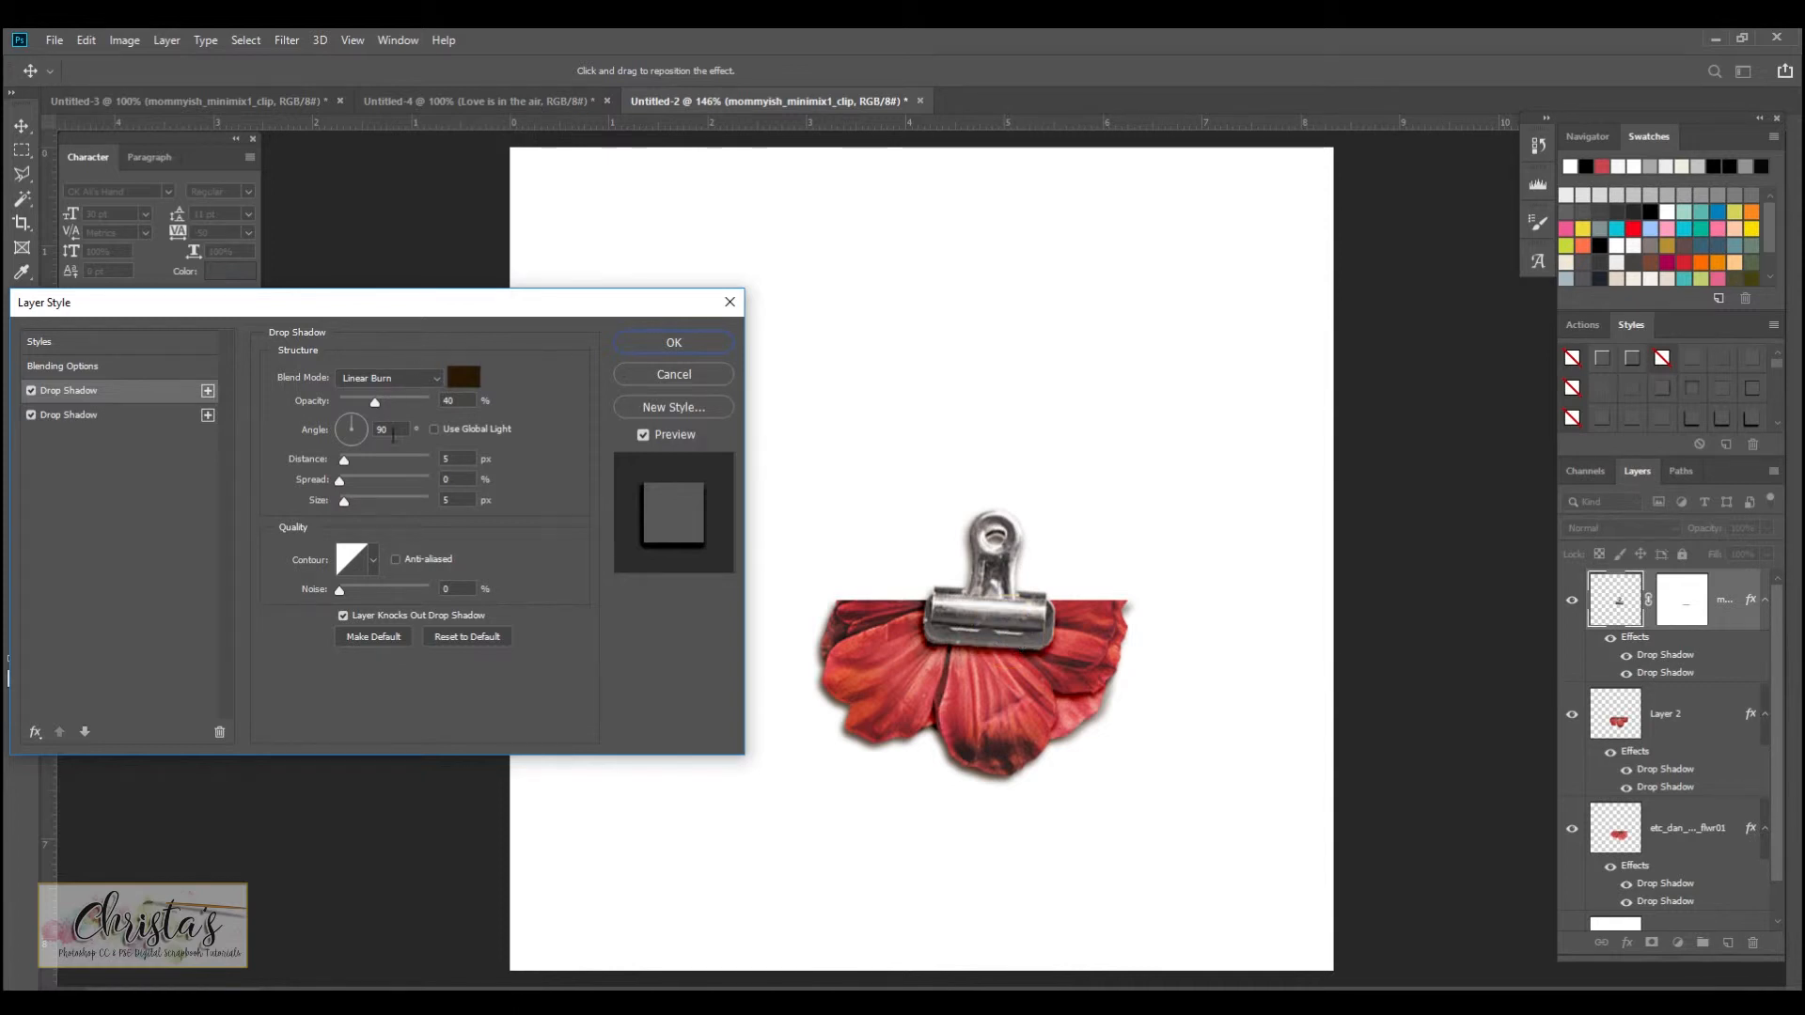
left_click(392, 431)
type("45")
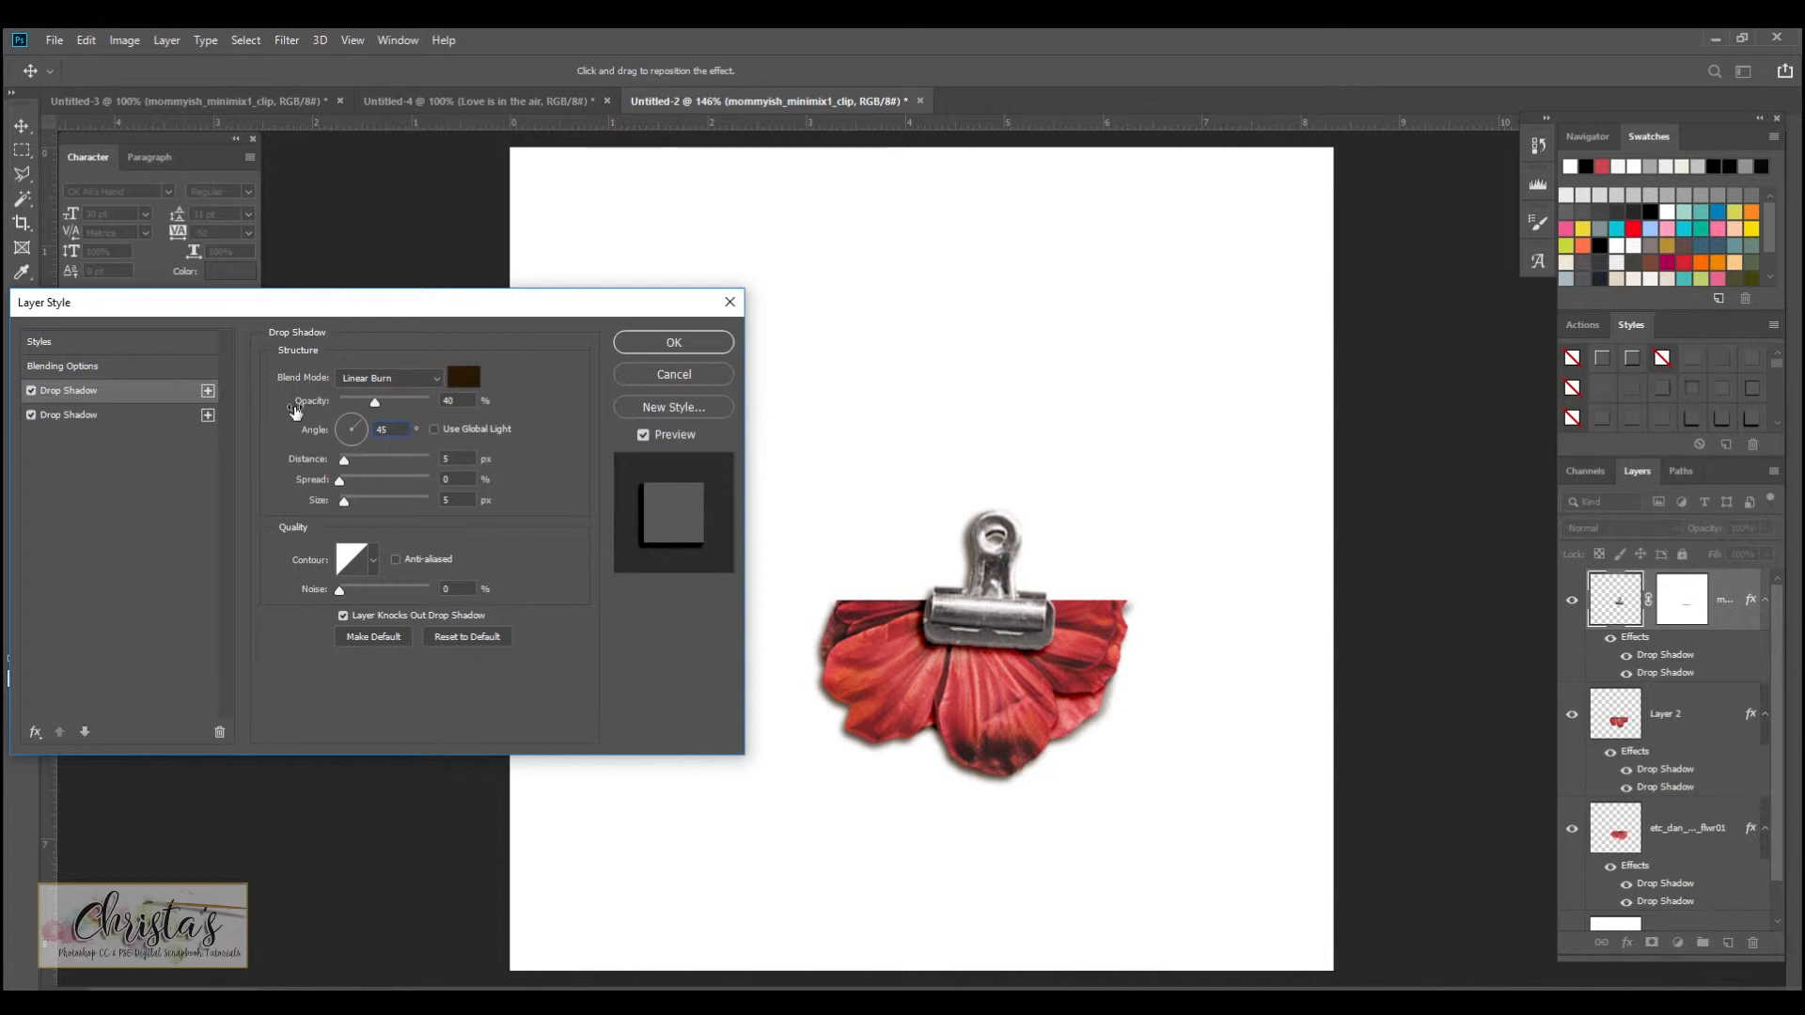
left_click(130, 423)
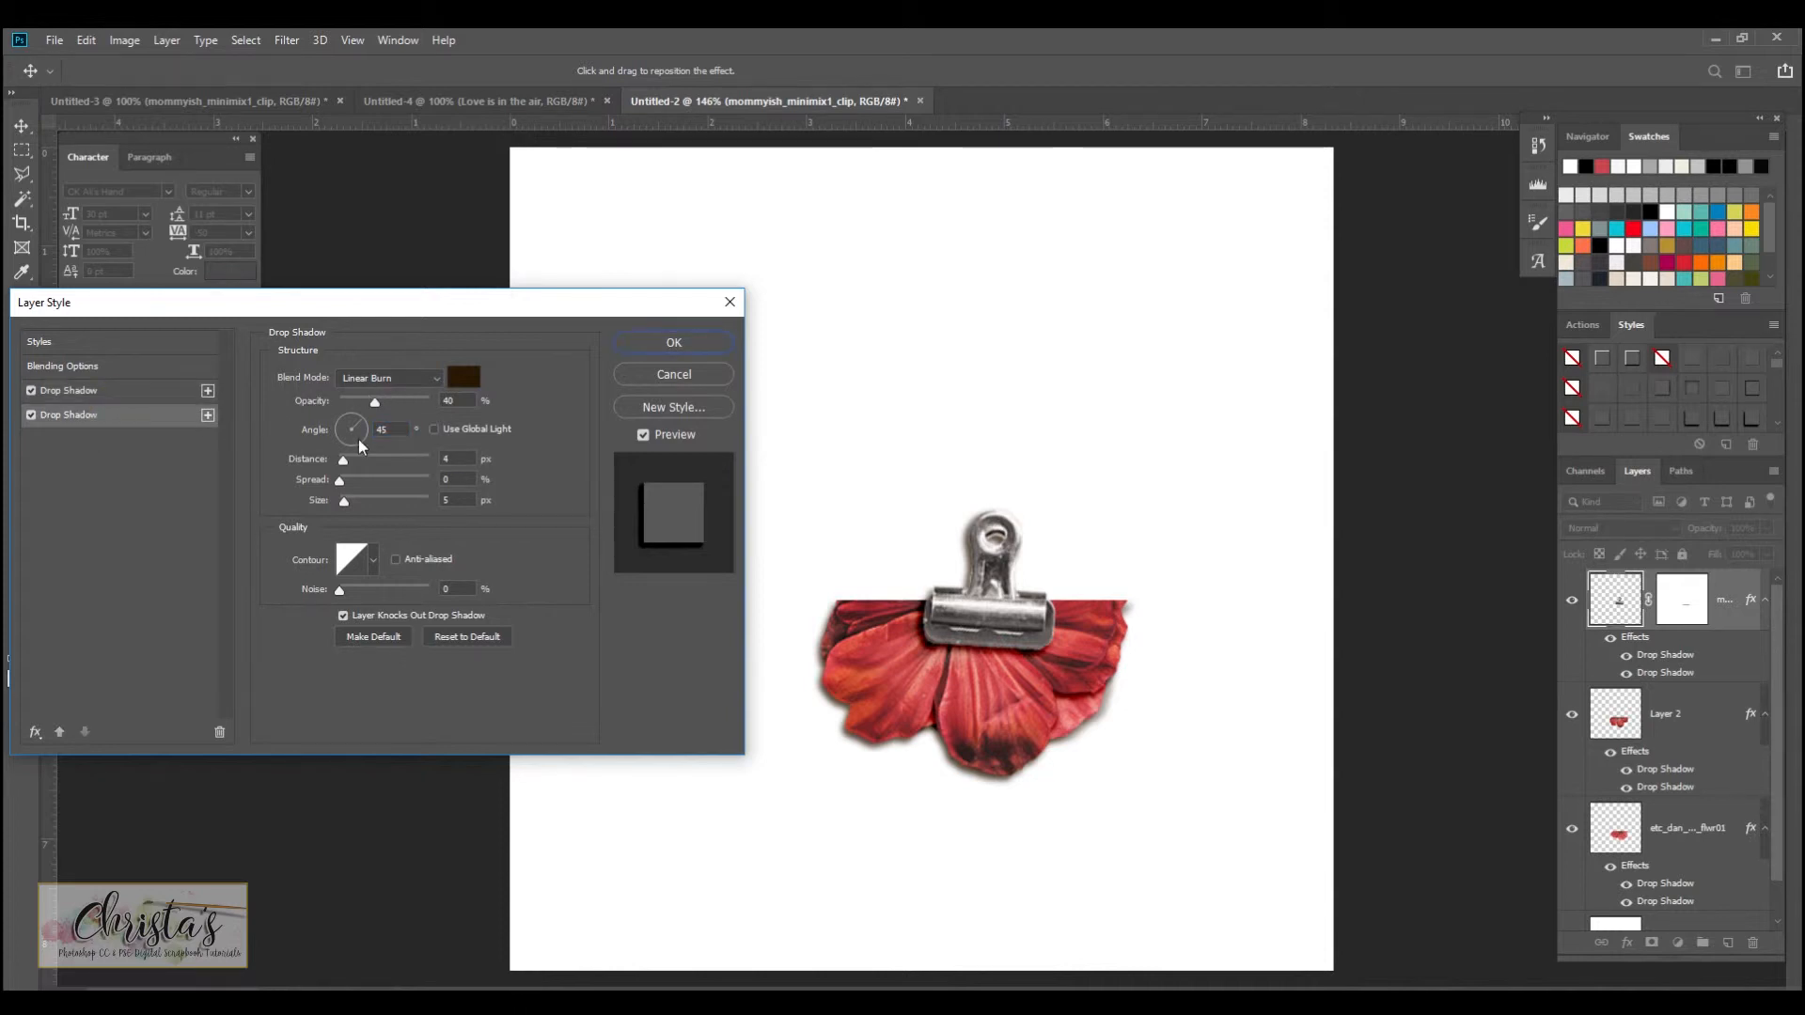
left_click(636, 346)
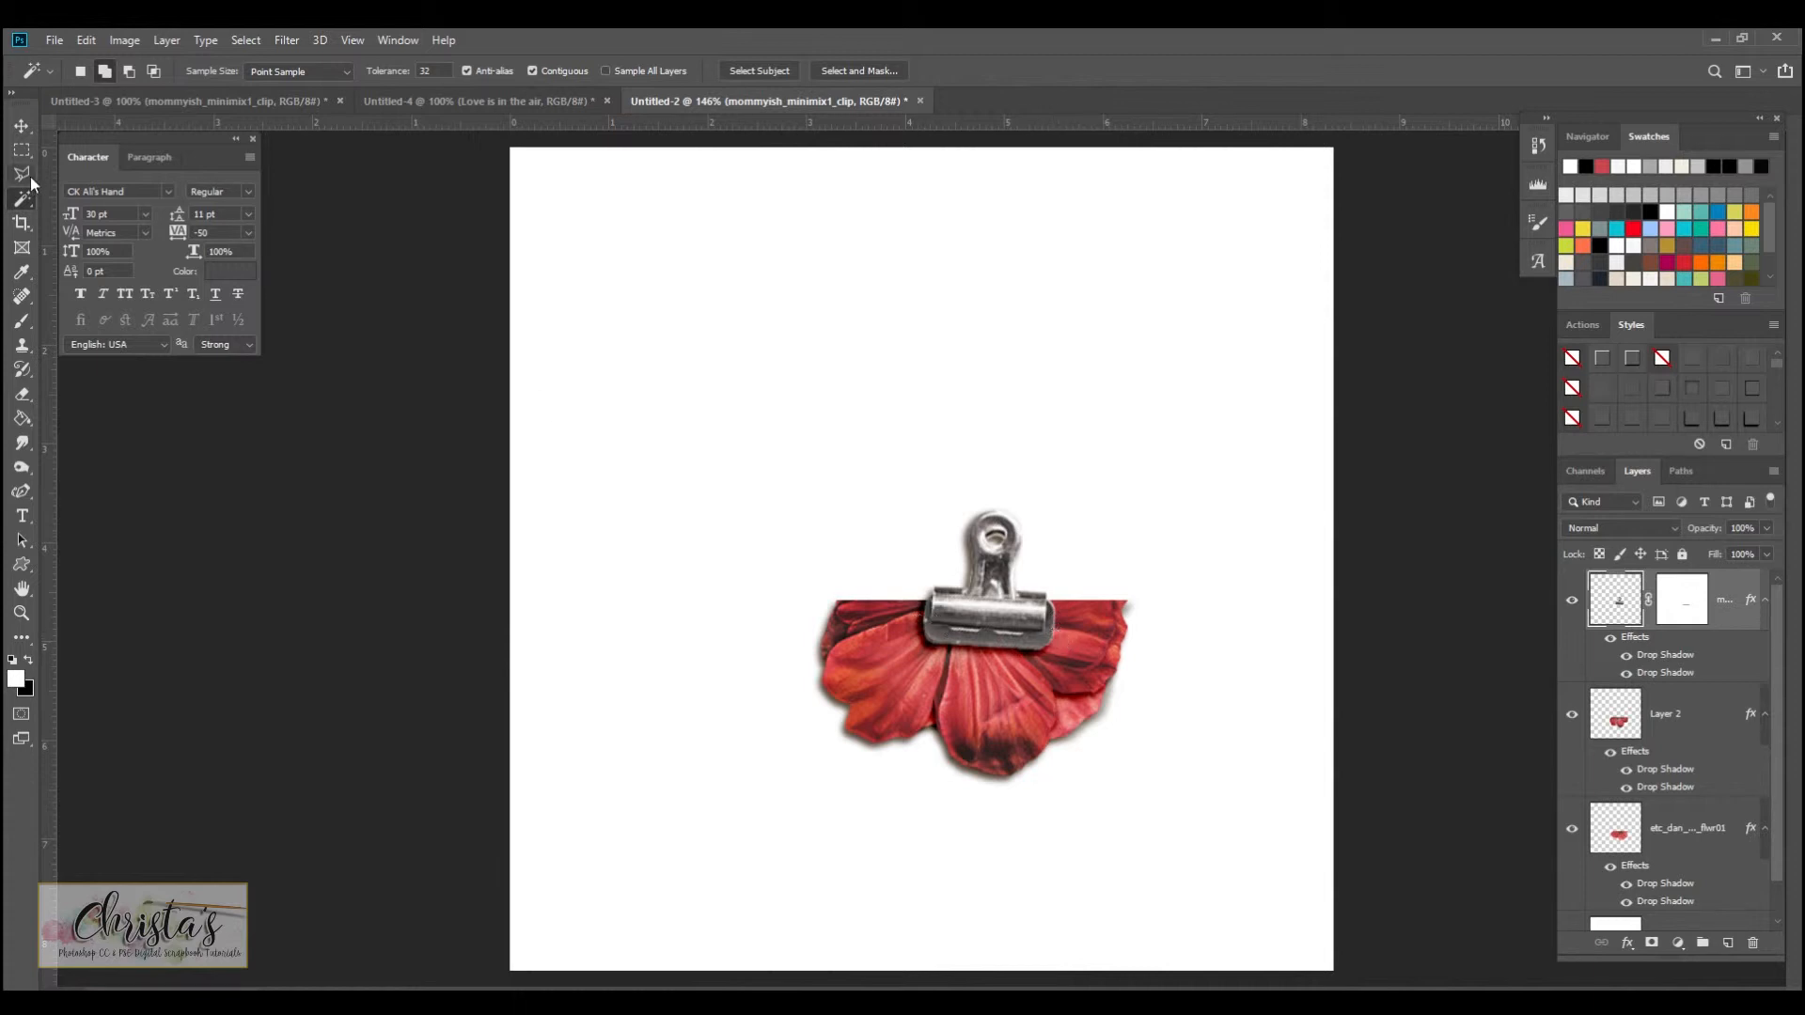
Step: Darken the clip's jaw corners and handle edge with the Burn tool, using the Midtones range and 100% exposure
left_click(21, 125)
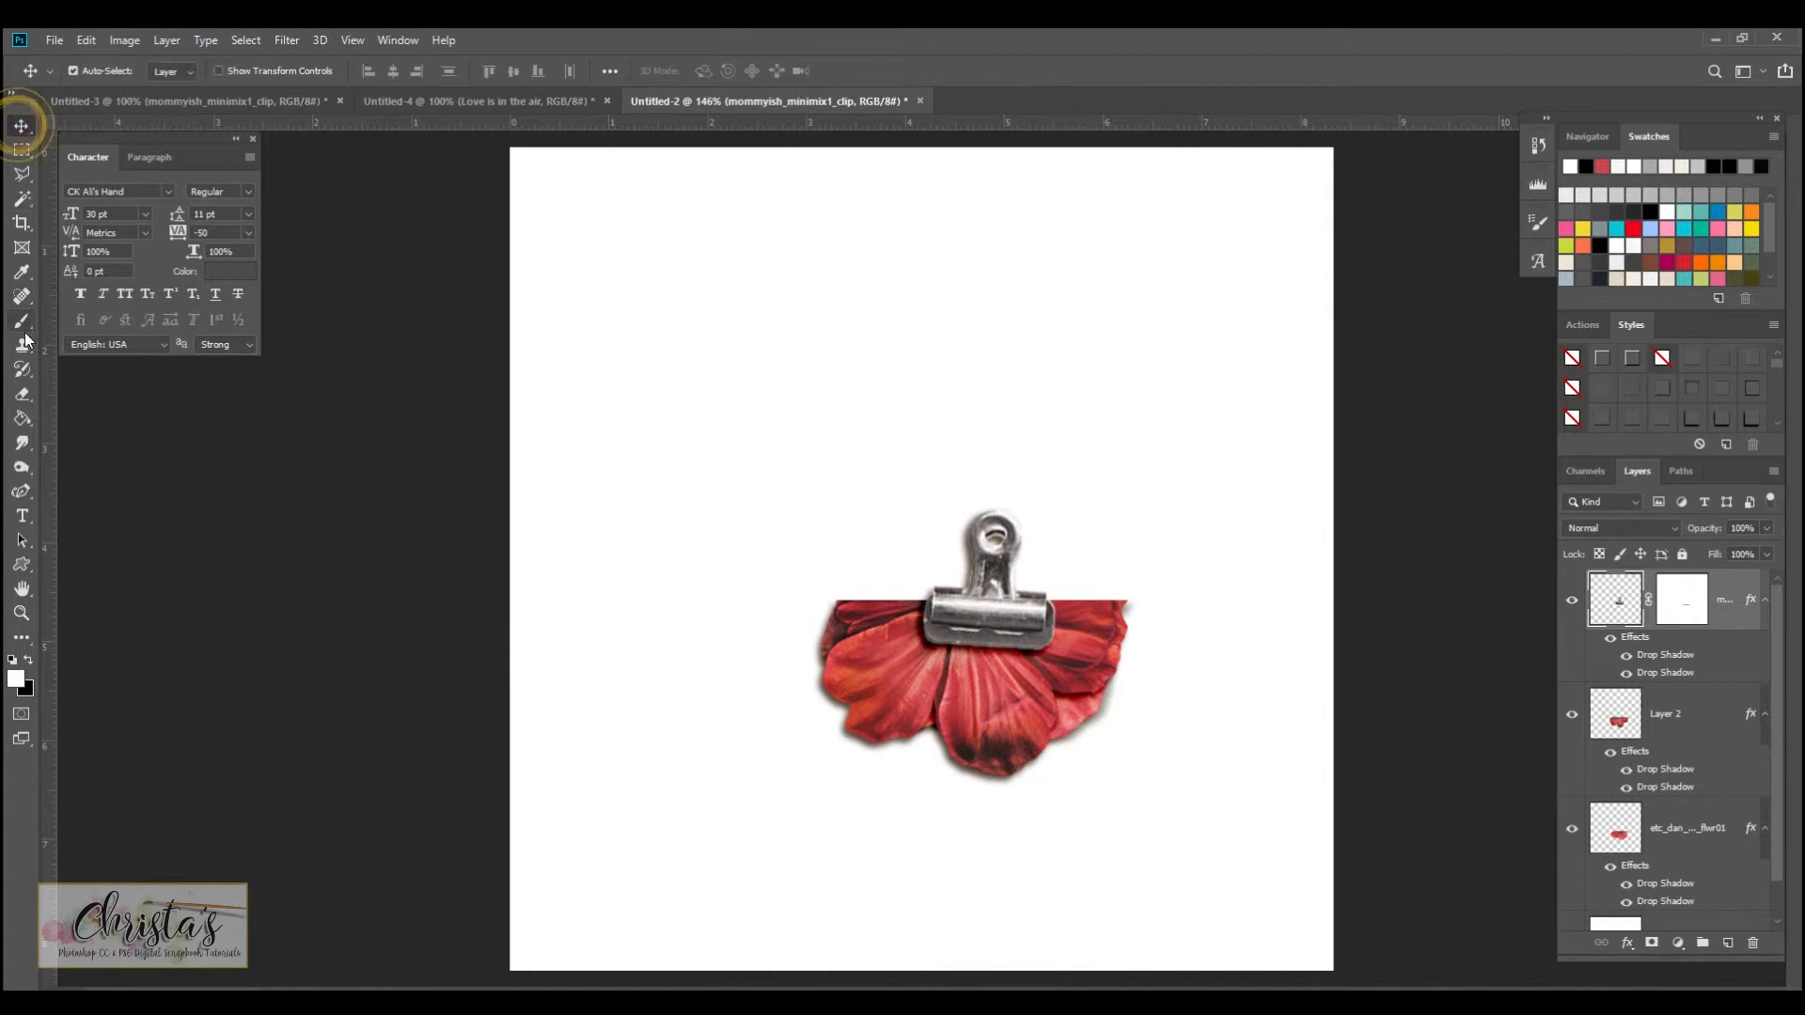
left_click(21, 467)
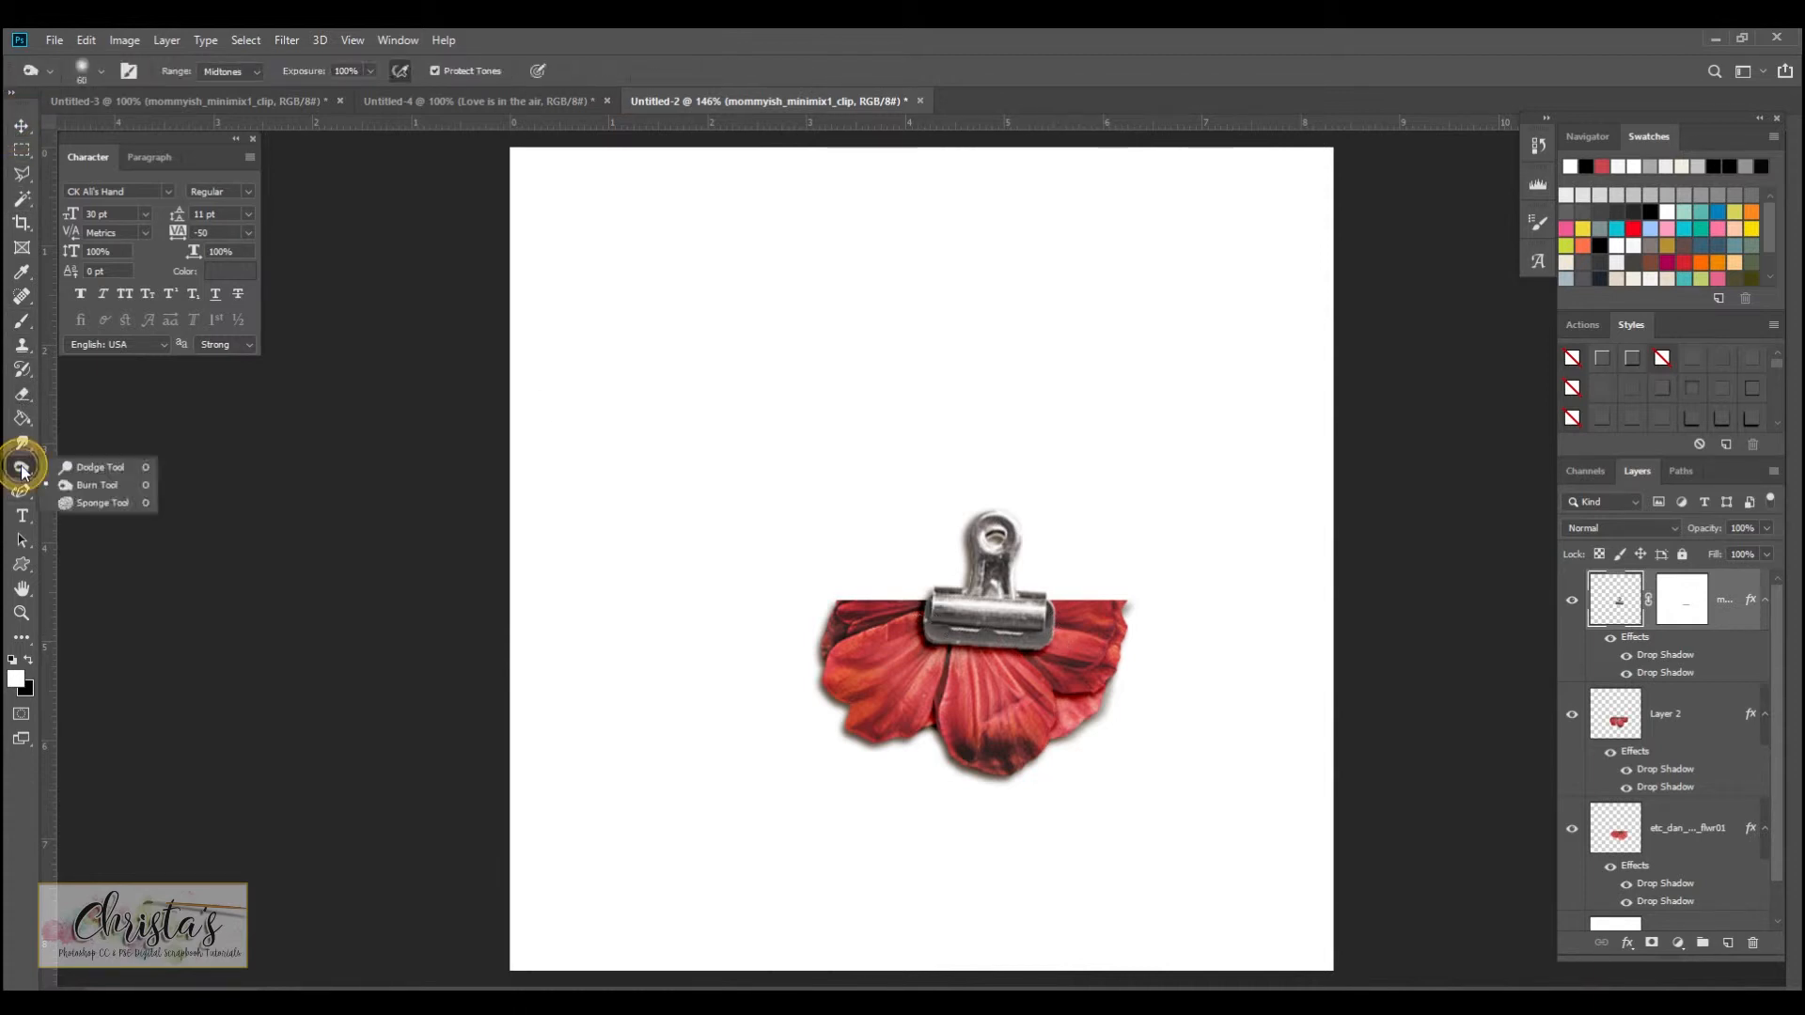
left_click(111, 485)
left_click(1061, 614)
left_click(1042, 647)
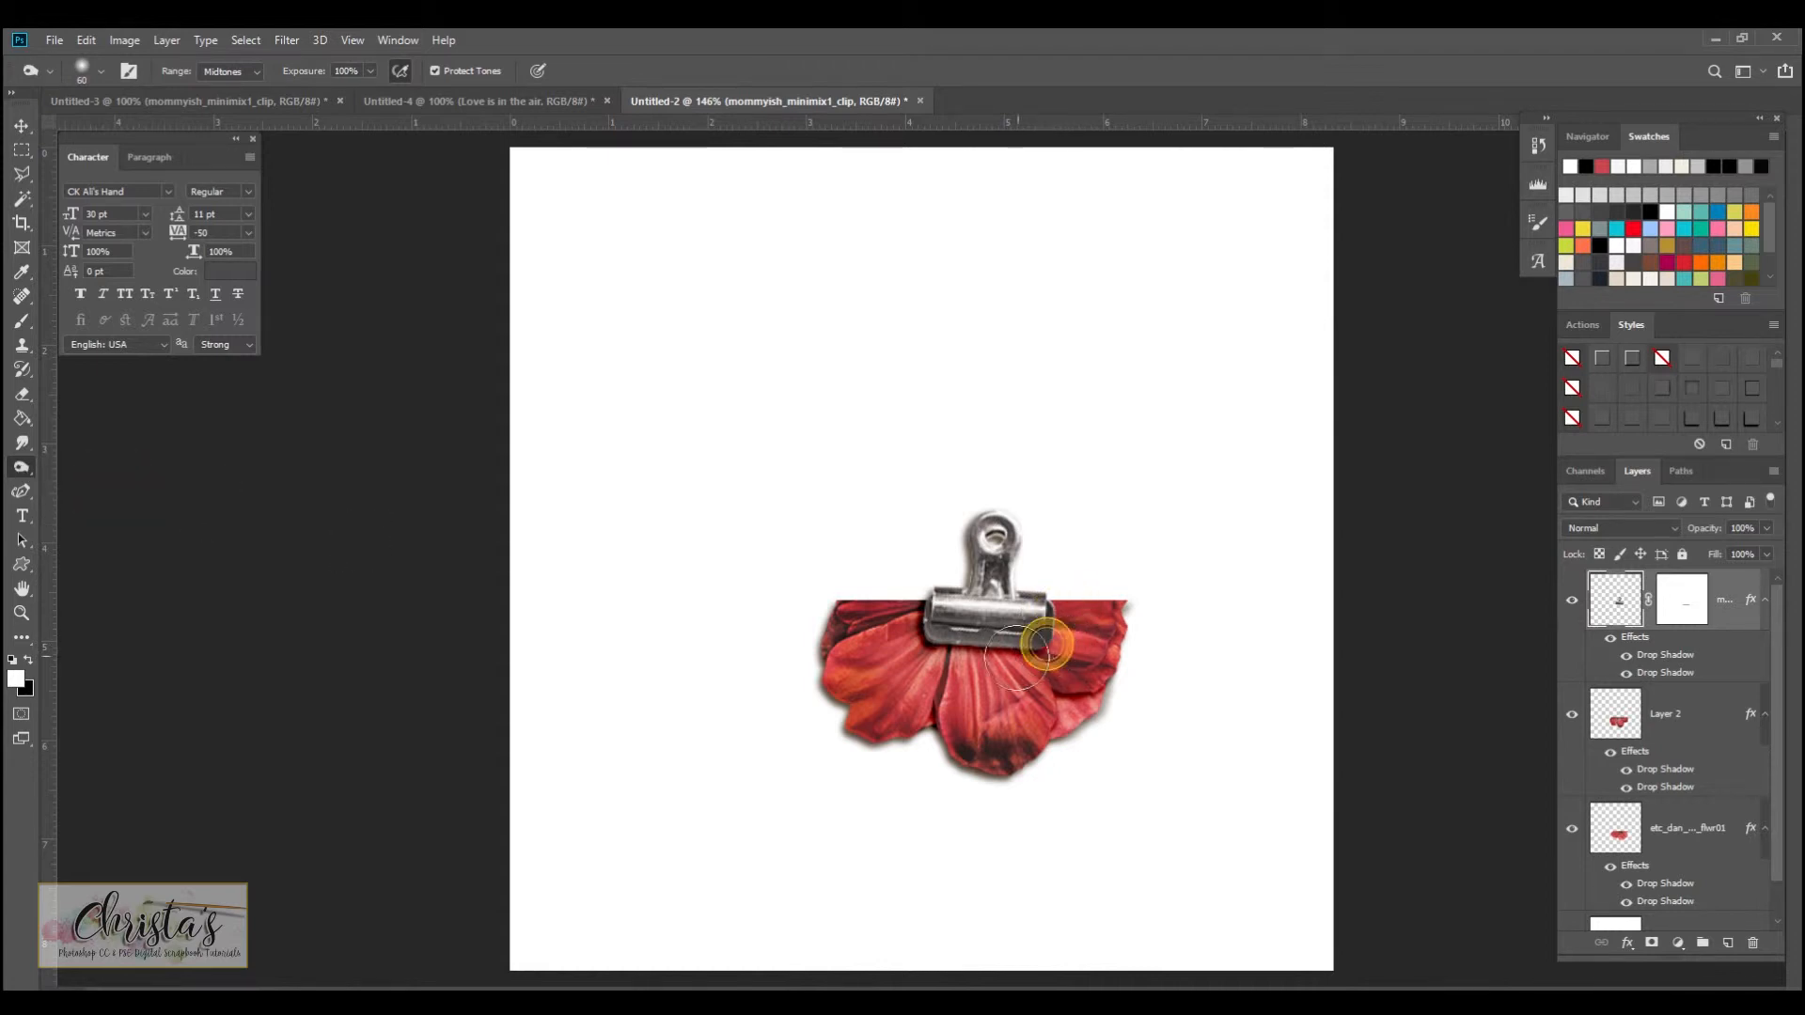
left_click(918, 643)
left_click(906, 621)
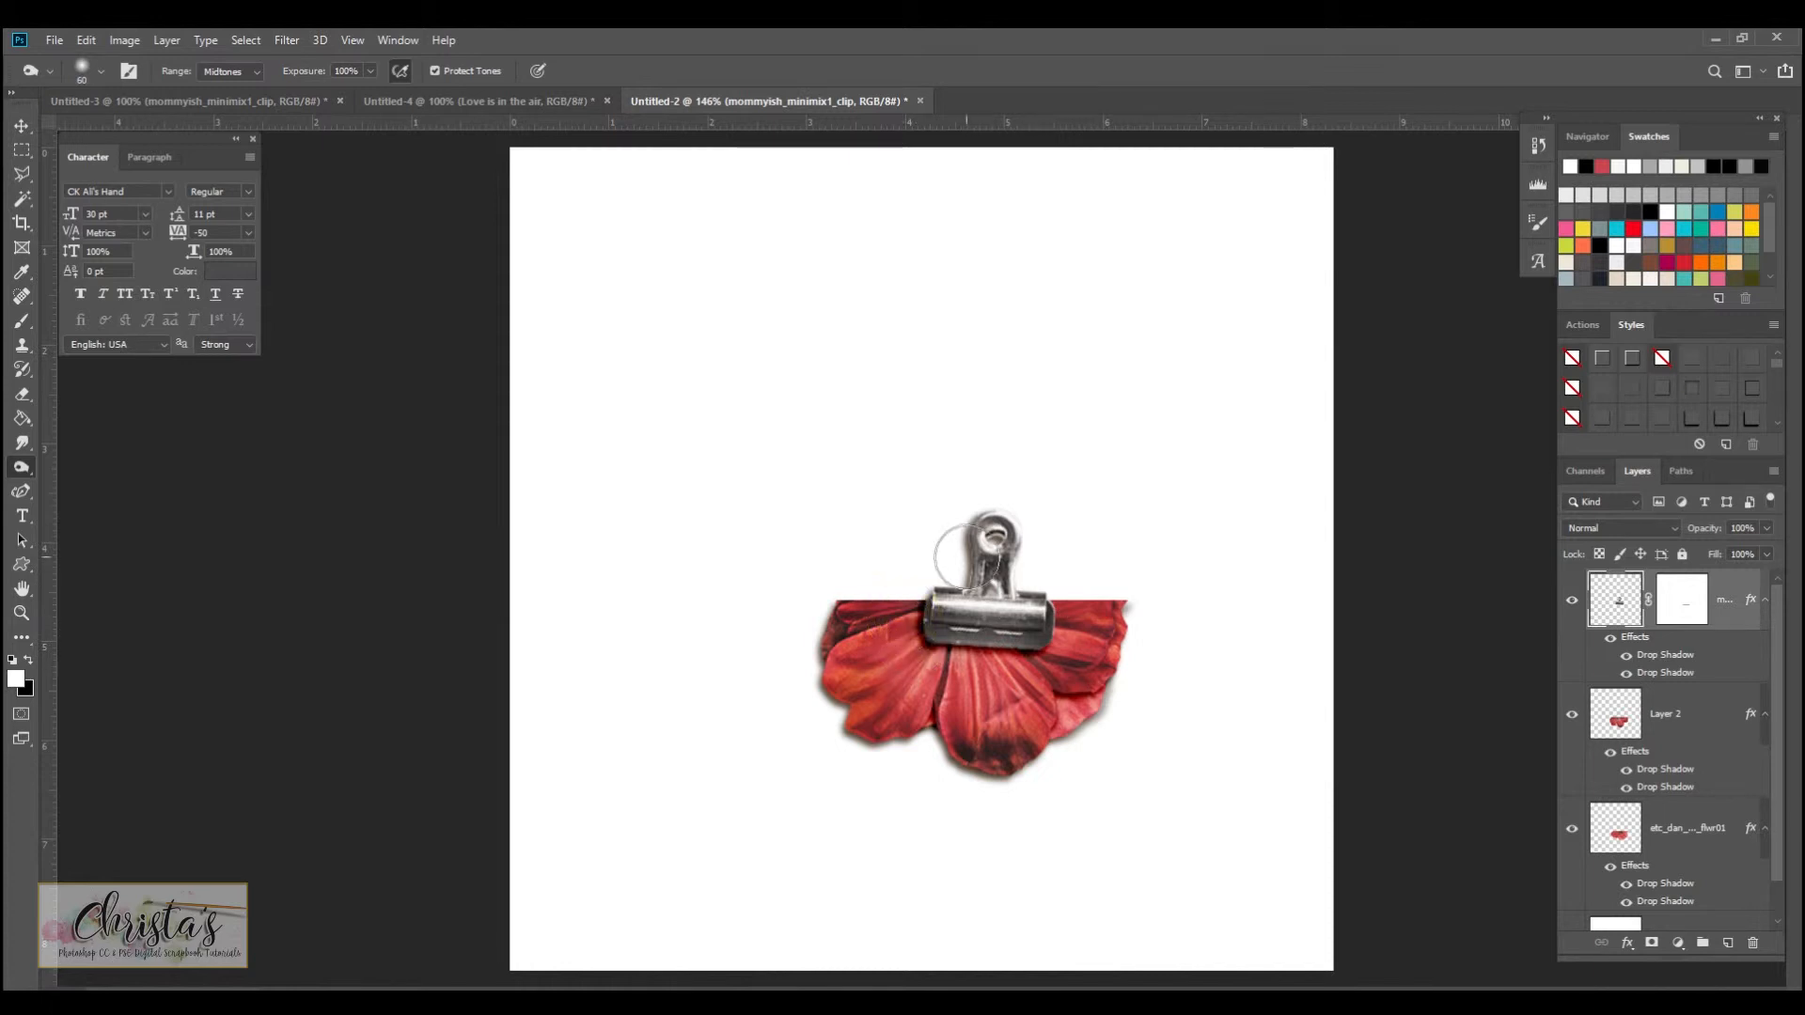
left_click(1036, 536)
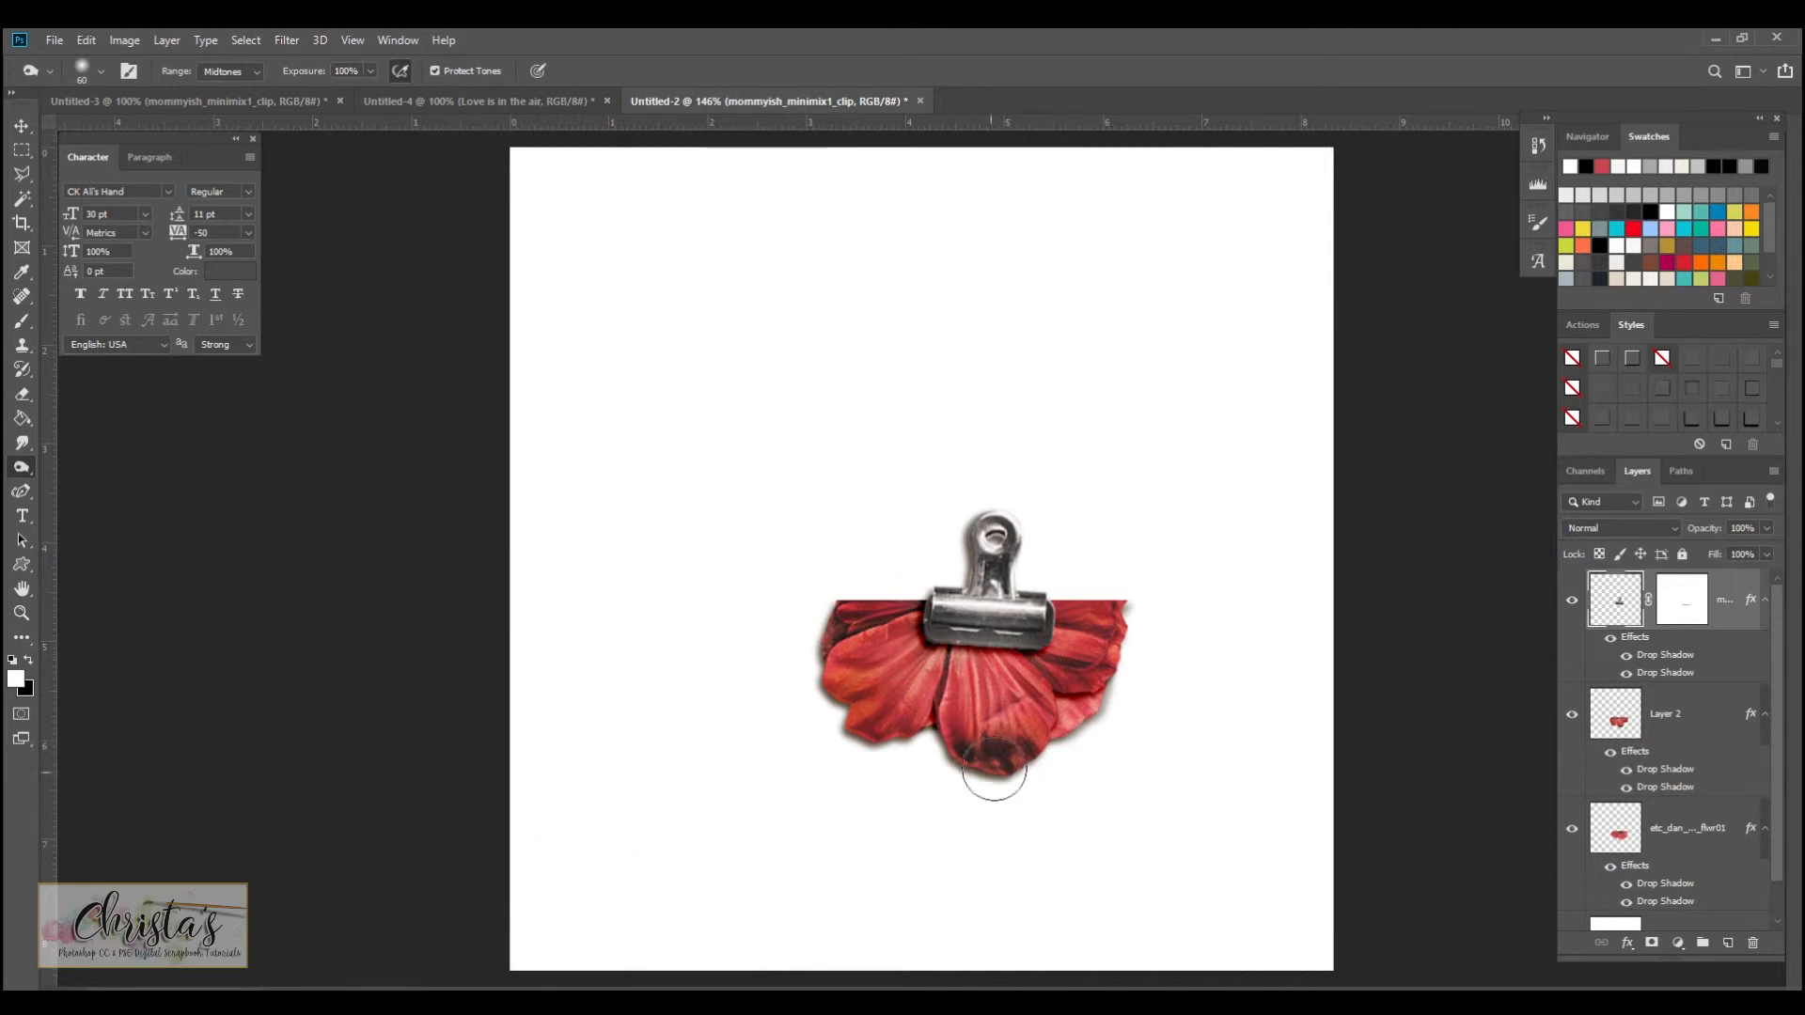
Step: Burn the exposed petal edge of the etc_dan_bloom_flwr01 layer below the folded half
left_click(21, 126)
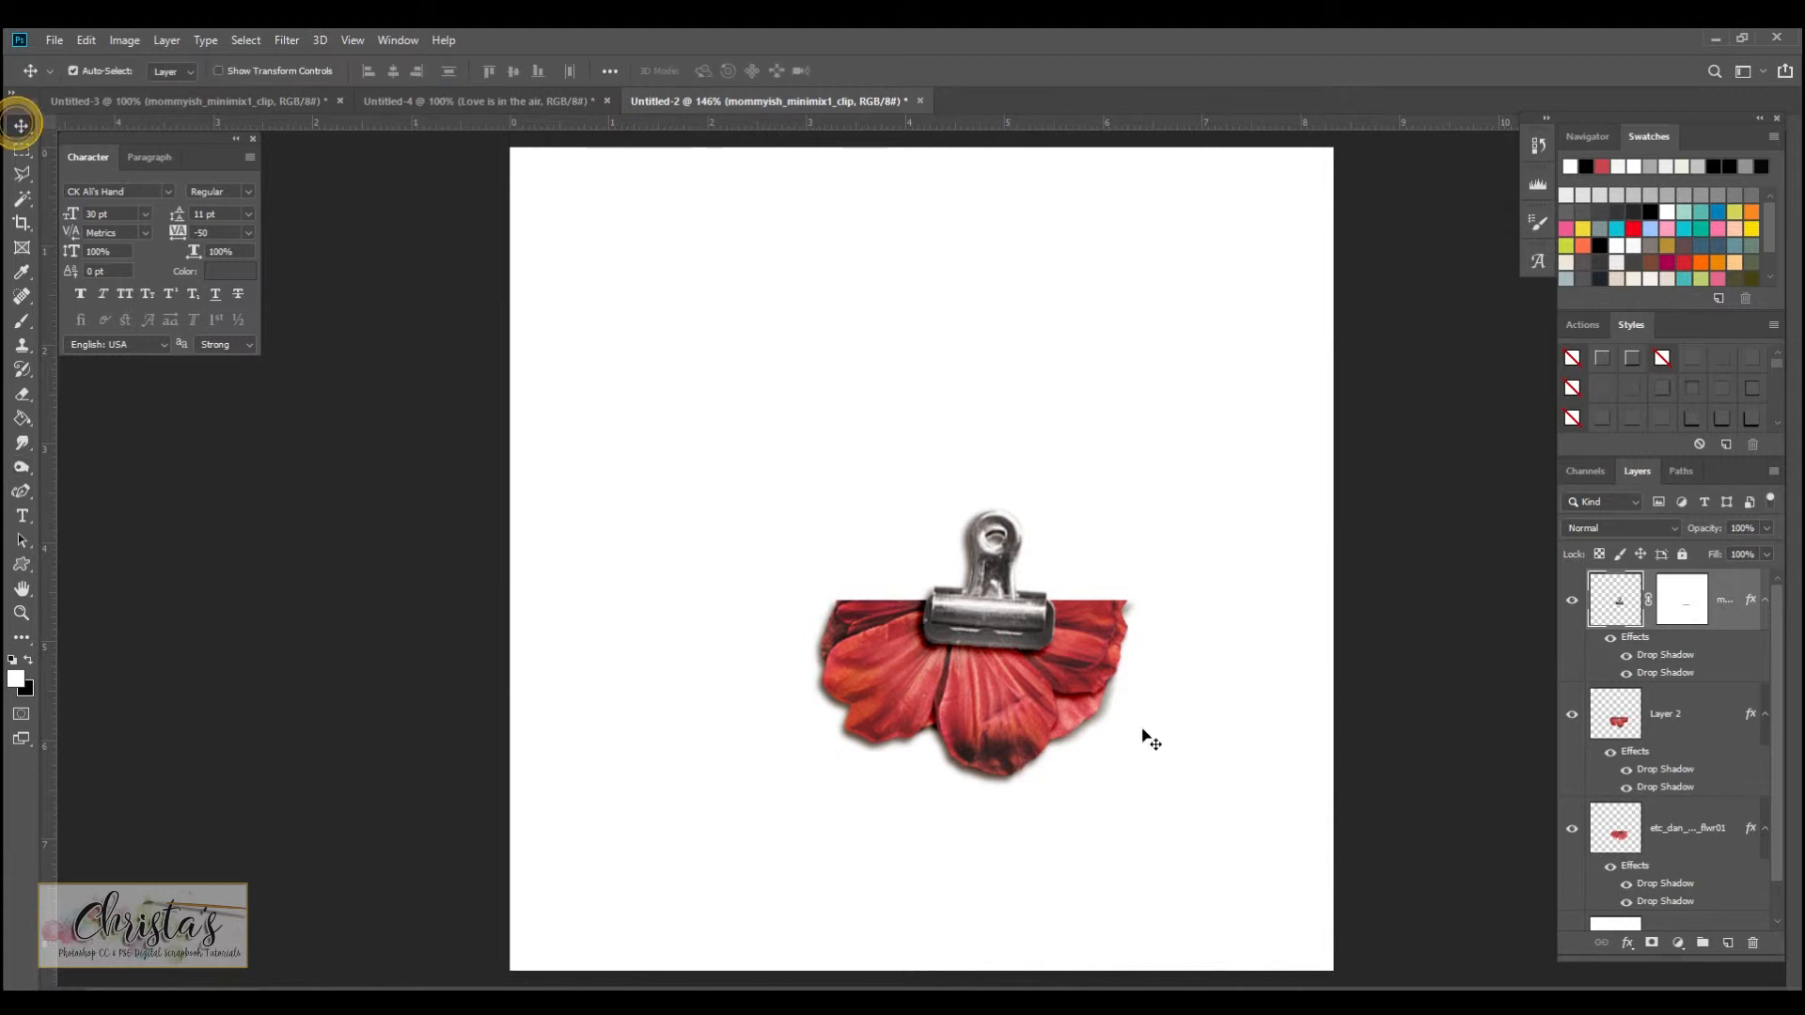
left_click(1081, 719)
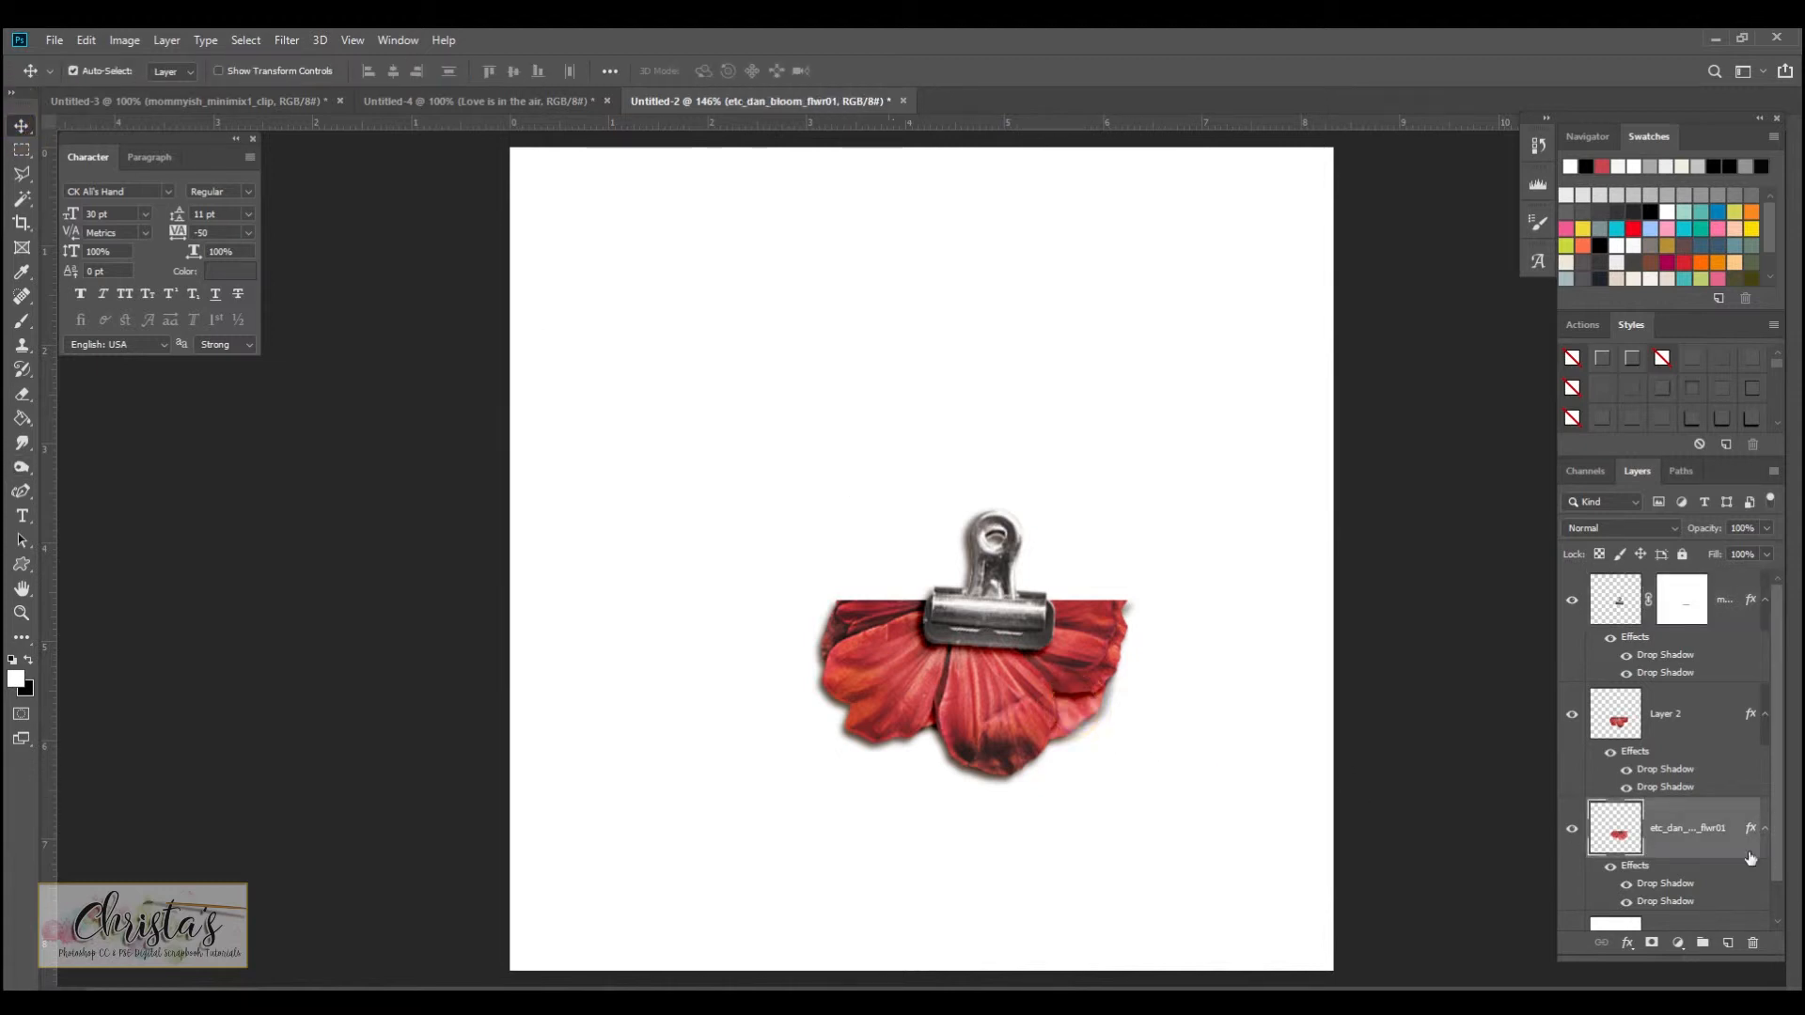
left_click(1571, 829)
left_click(1572, 829)
left_click(22, 467)
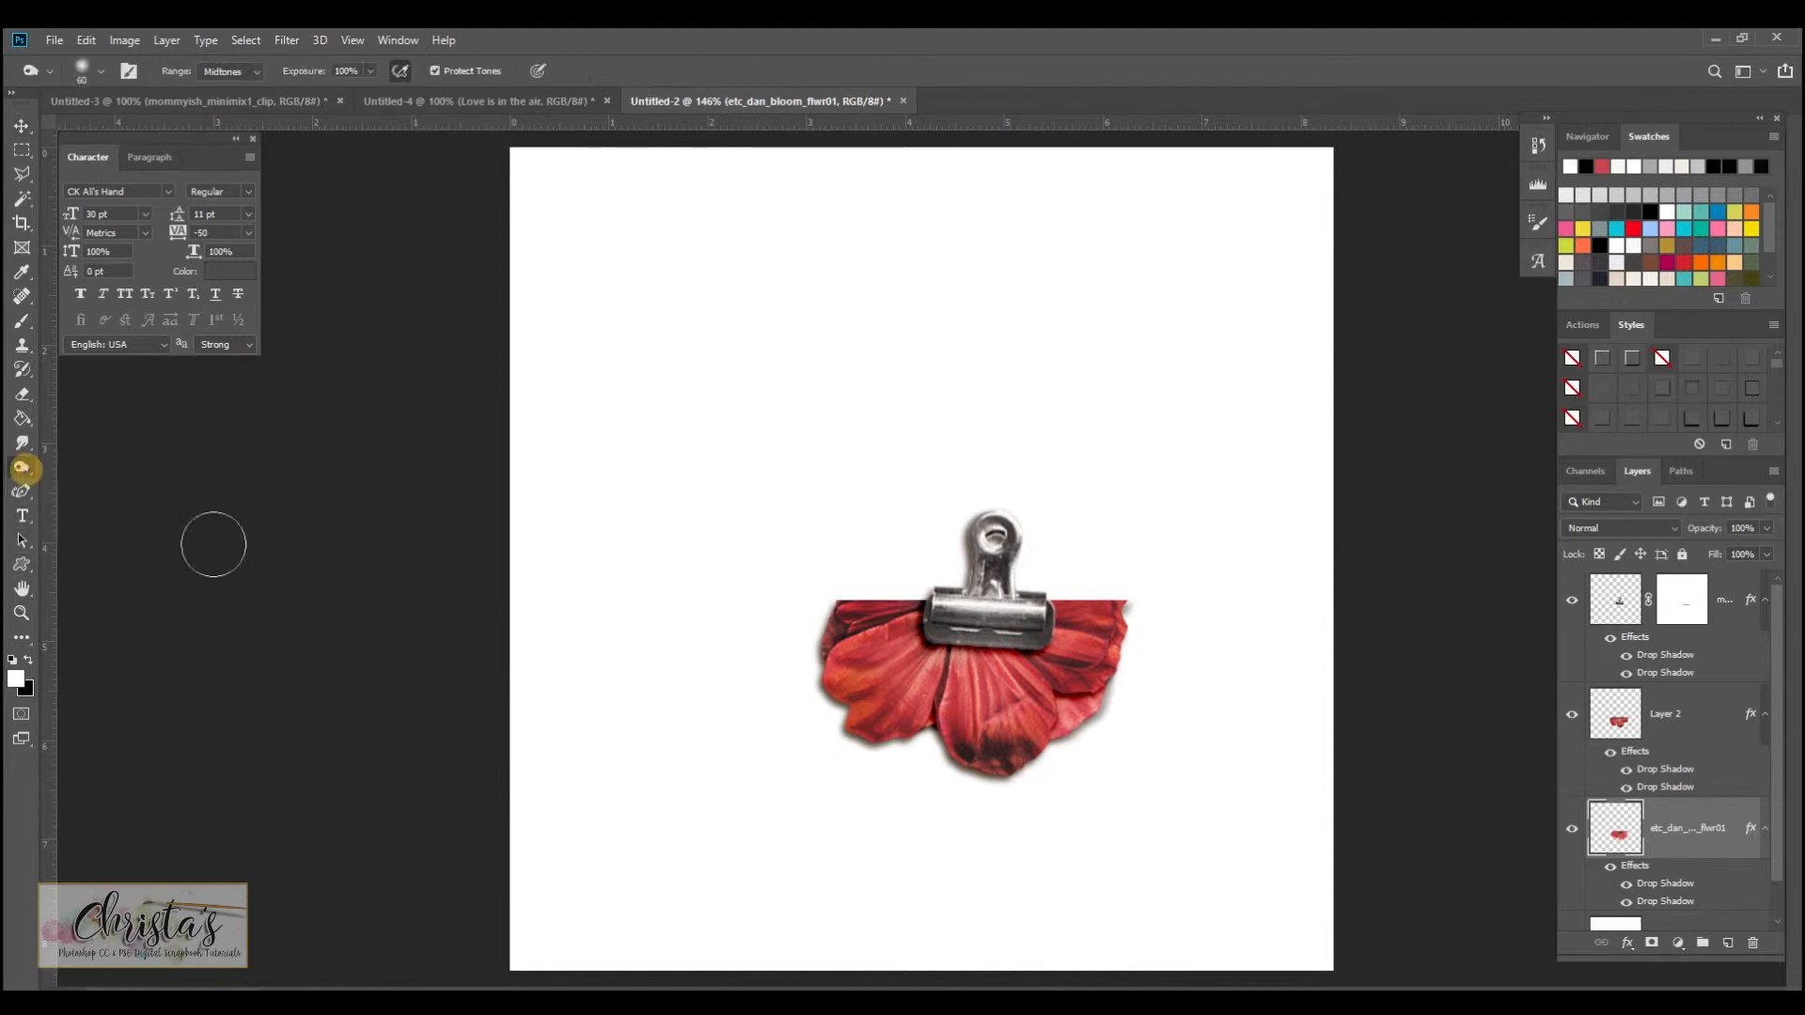
left_click(1094, 736)
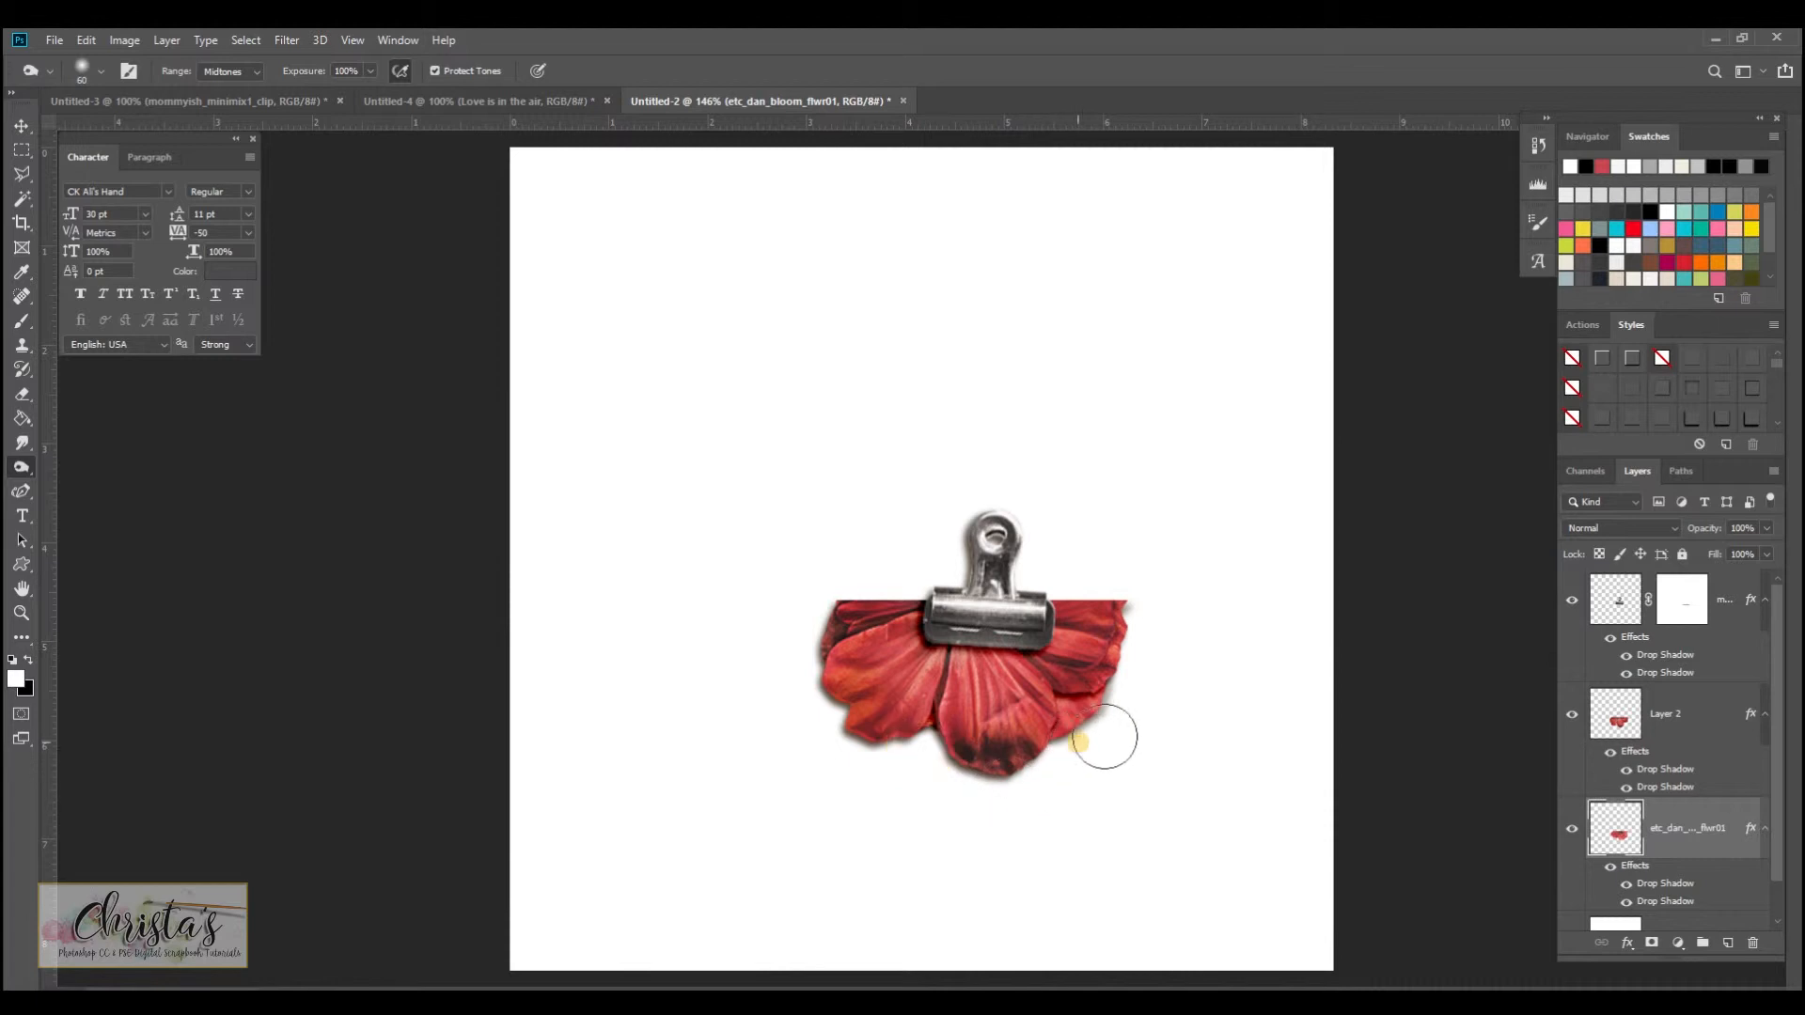
Step: Lighten the exposed petals of the etc_dan_bloom_flwr01 layer with the Dodge tool, using brush size 45 and 50% exposure
left_click(31, 474)
right_click(32, 474)
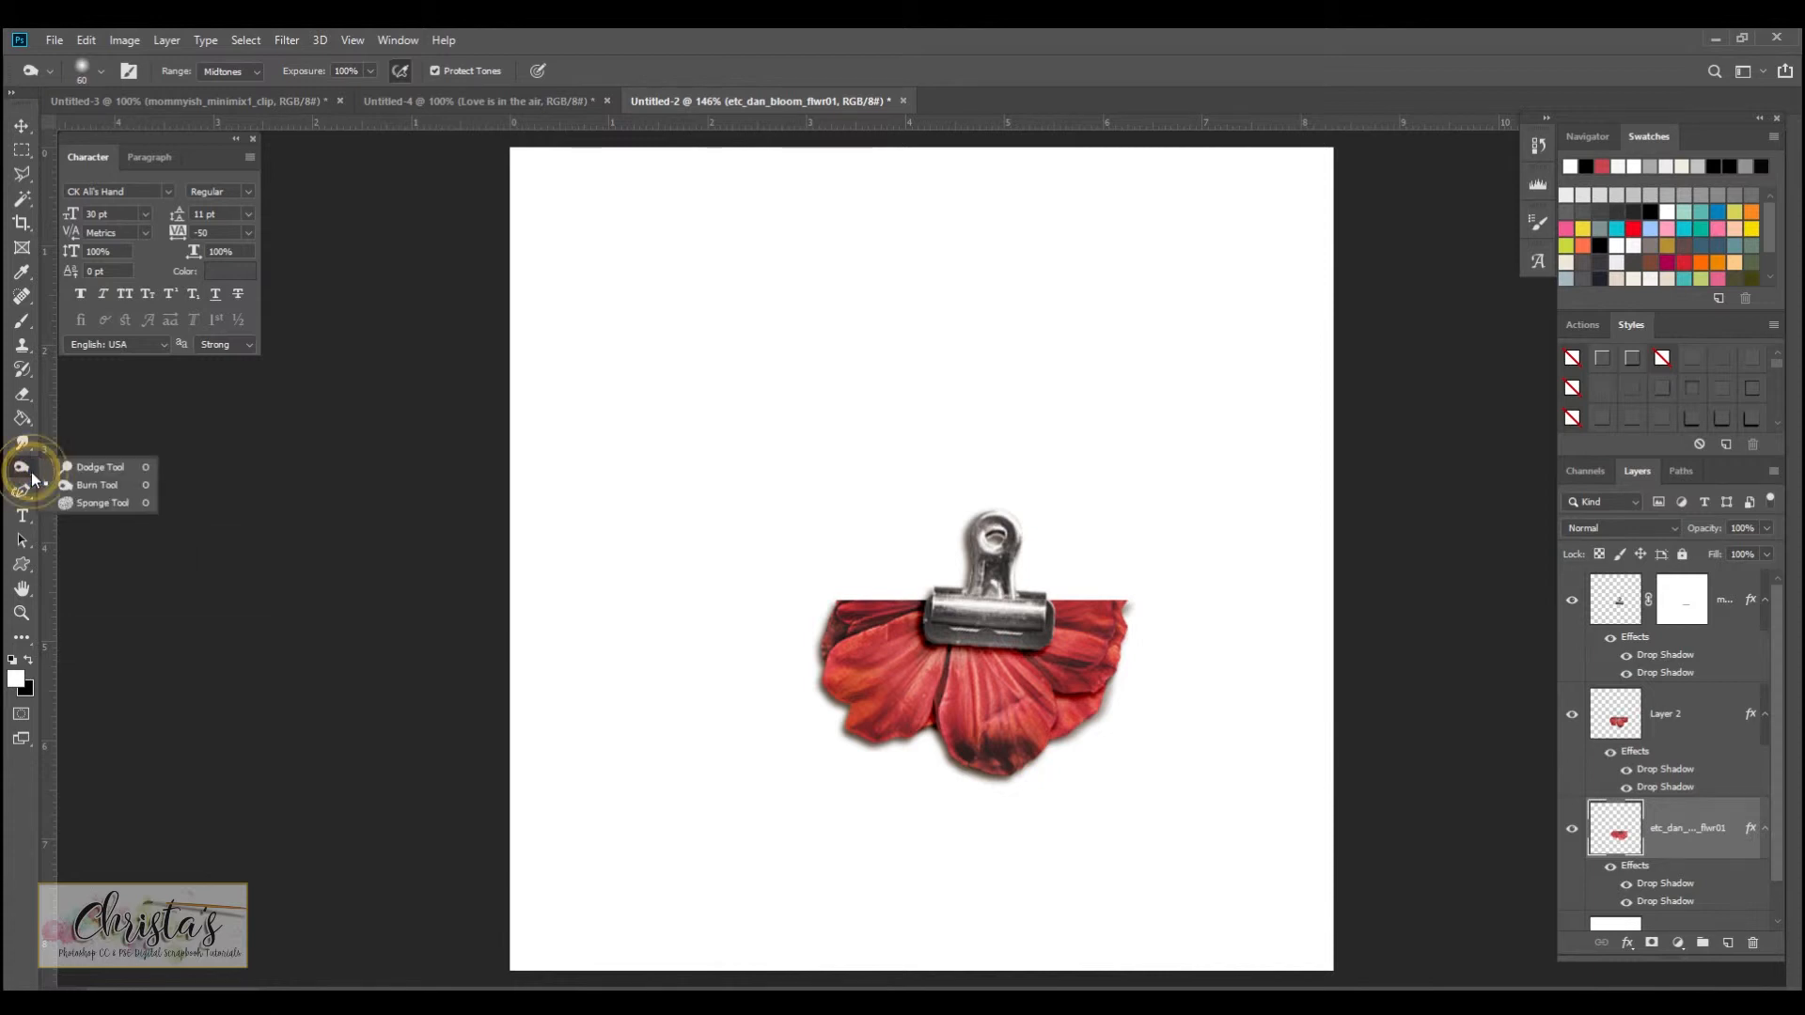
left_click(75, 465)
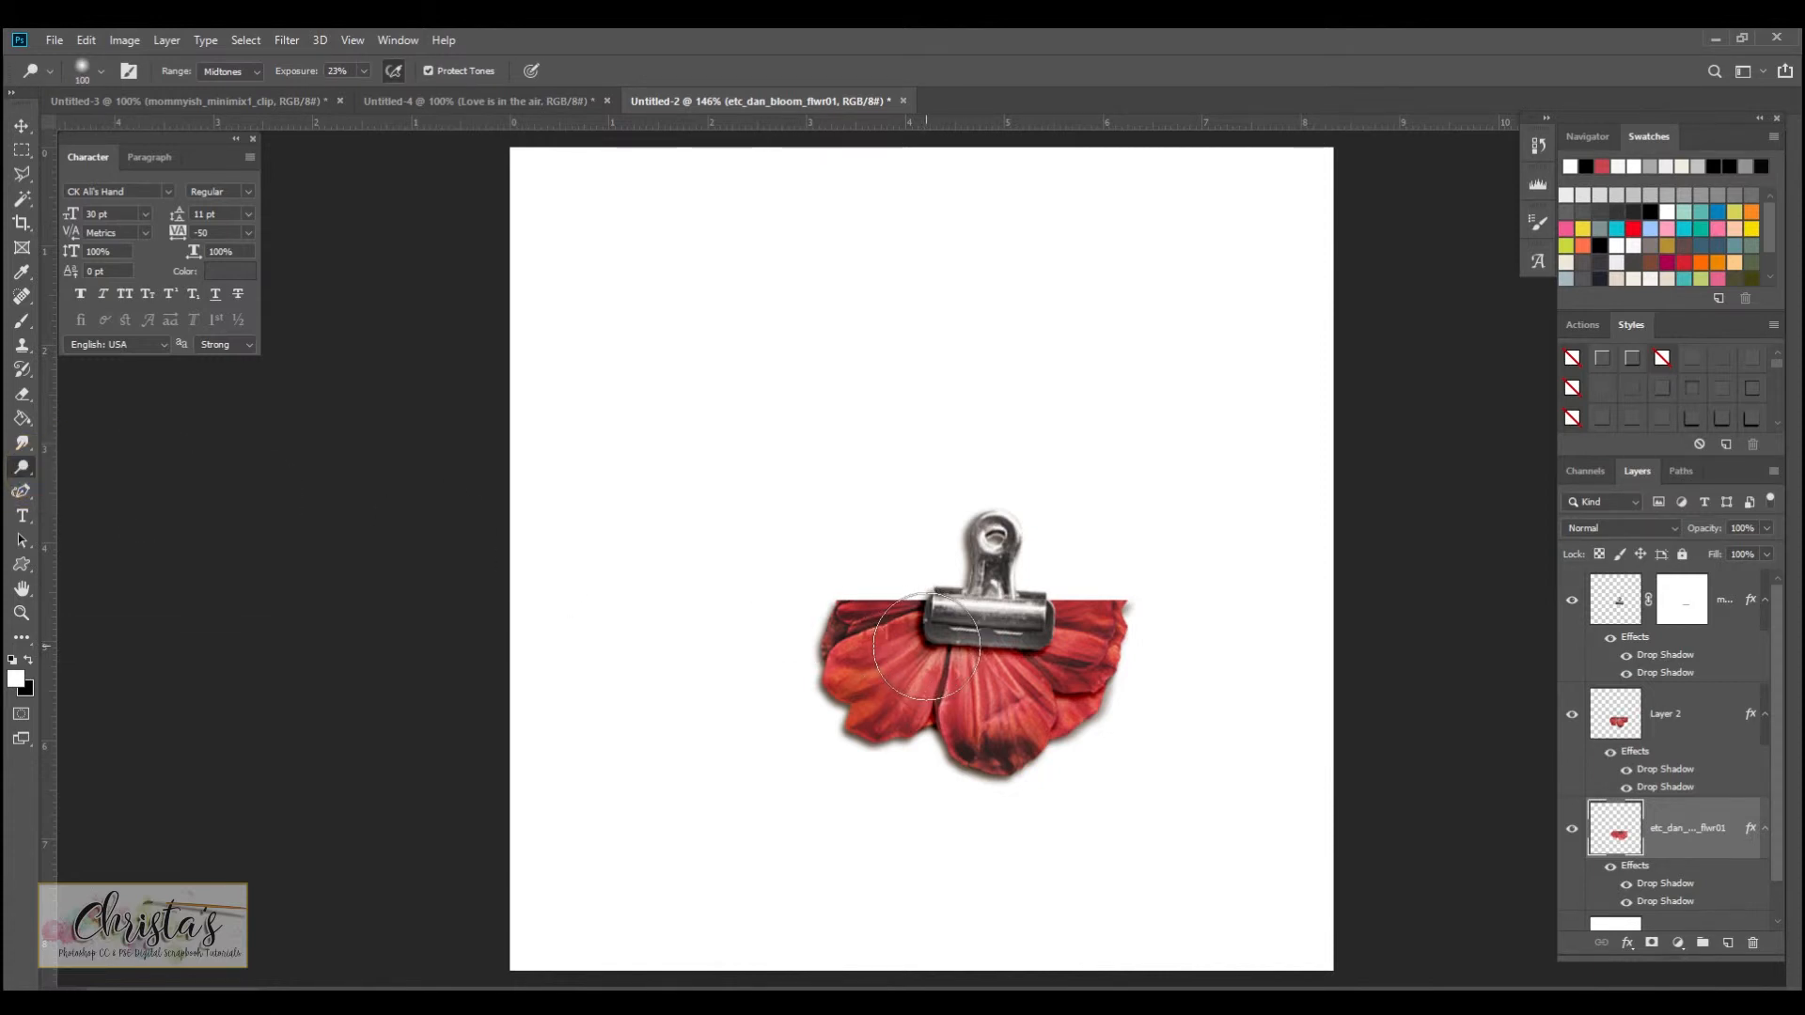
key("bracketleft")
key("bracketleft")
key("bracketleft")
key("bracketleft")
left_click(363, 71)
left_click_drag(382, 93, 388, 92)
left_click(1051, 693)
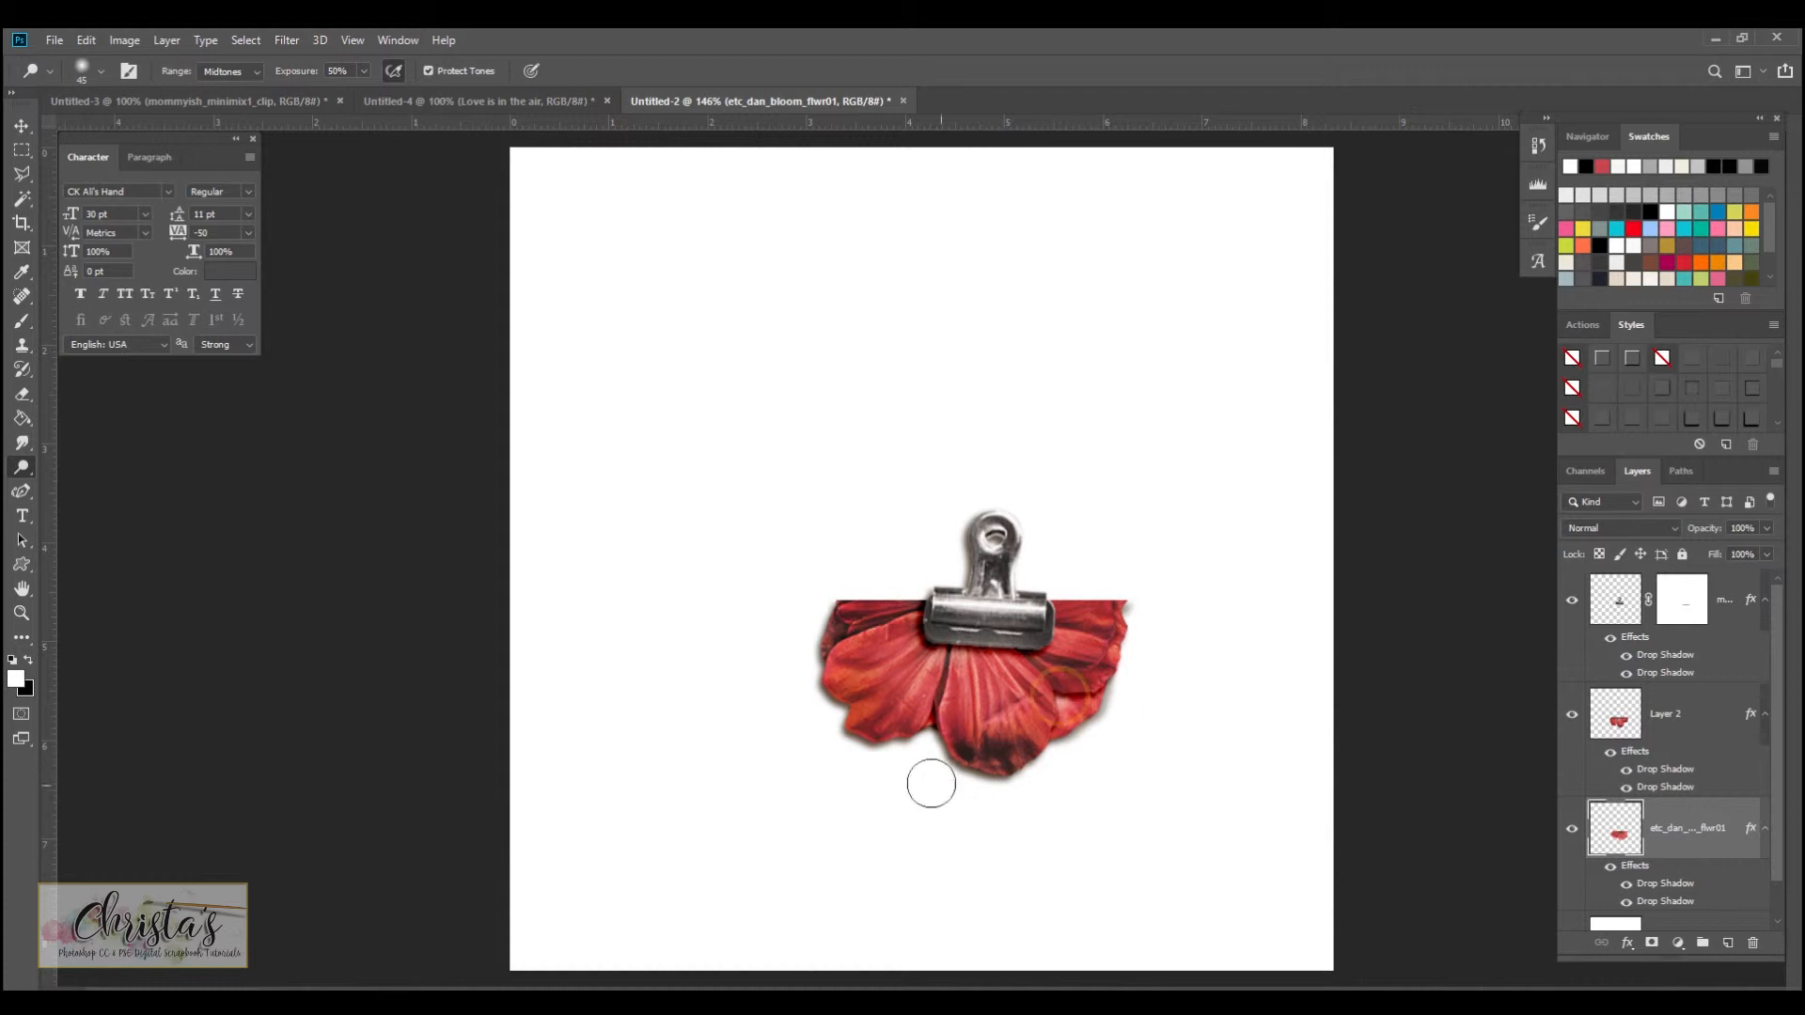
left_click(917, 722)
left_click(968, 663)
left_click(976, 661)
left_click(1067, 691)
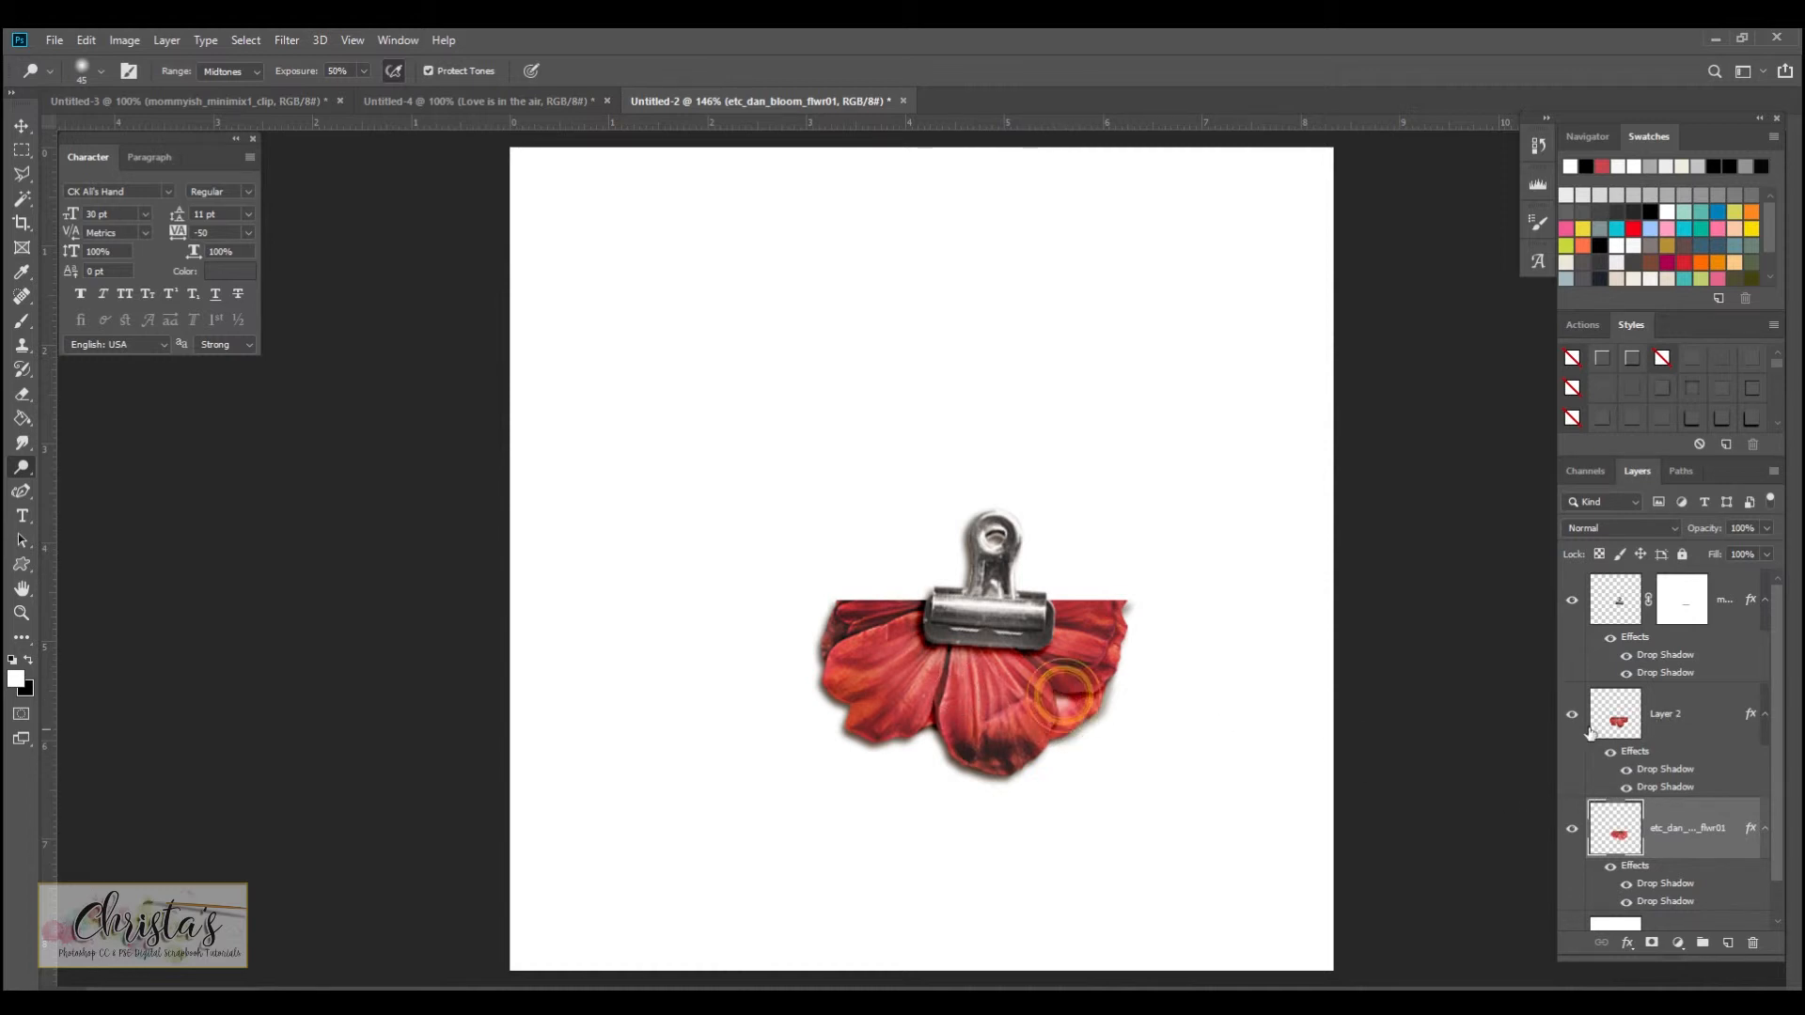
Step: Dodge highlights onto Layer 2's petals just below the clip, keeping the Midtones range and 50% exposure
left_click(1665, 716)
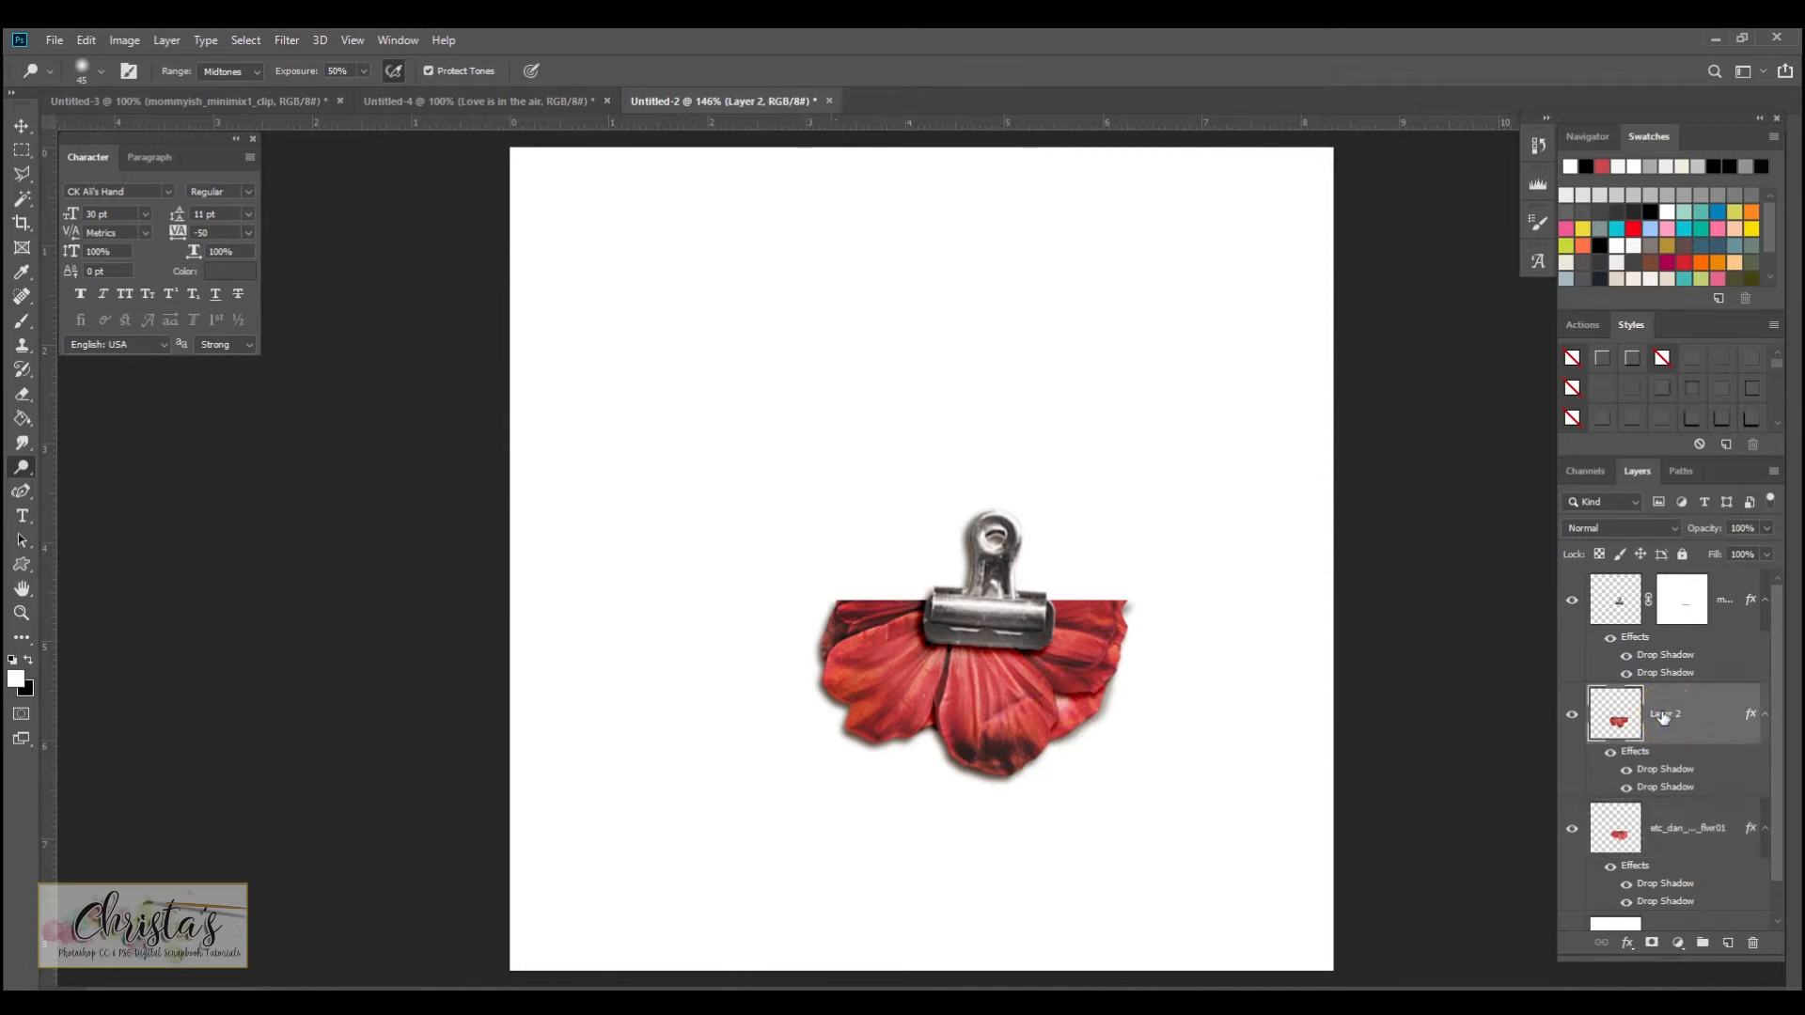
left_click(1568, 719)
left_click(1568, 719)
left_click(1655, 717)
left_click(919, 643)
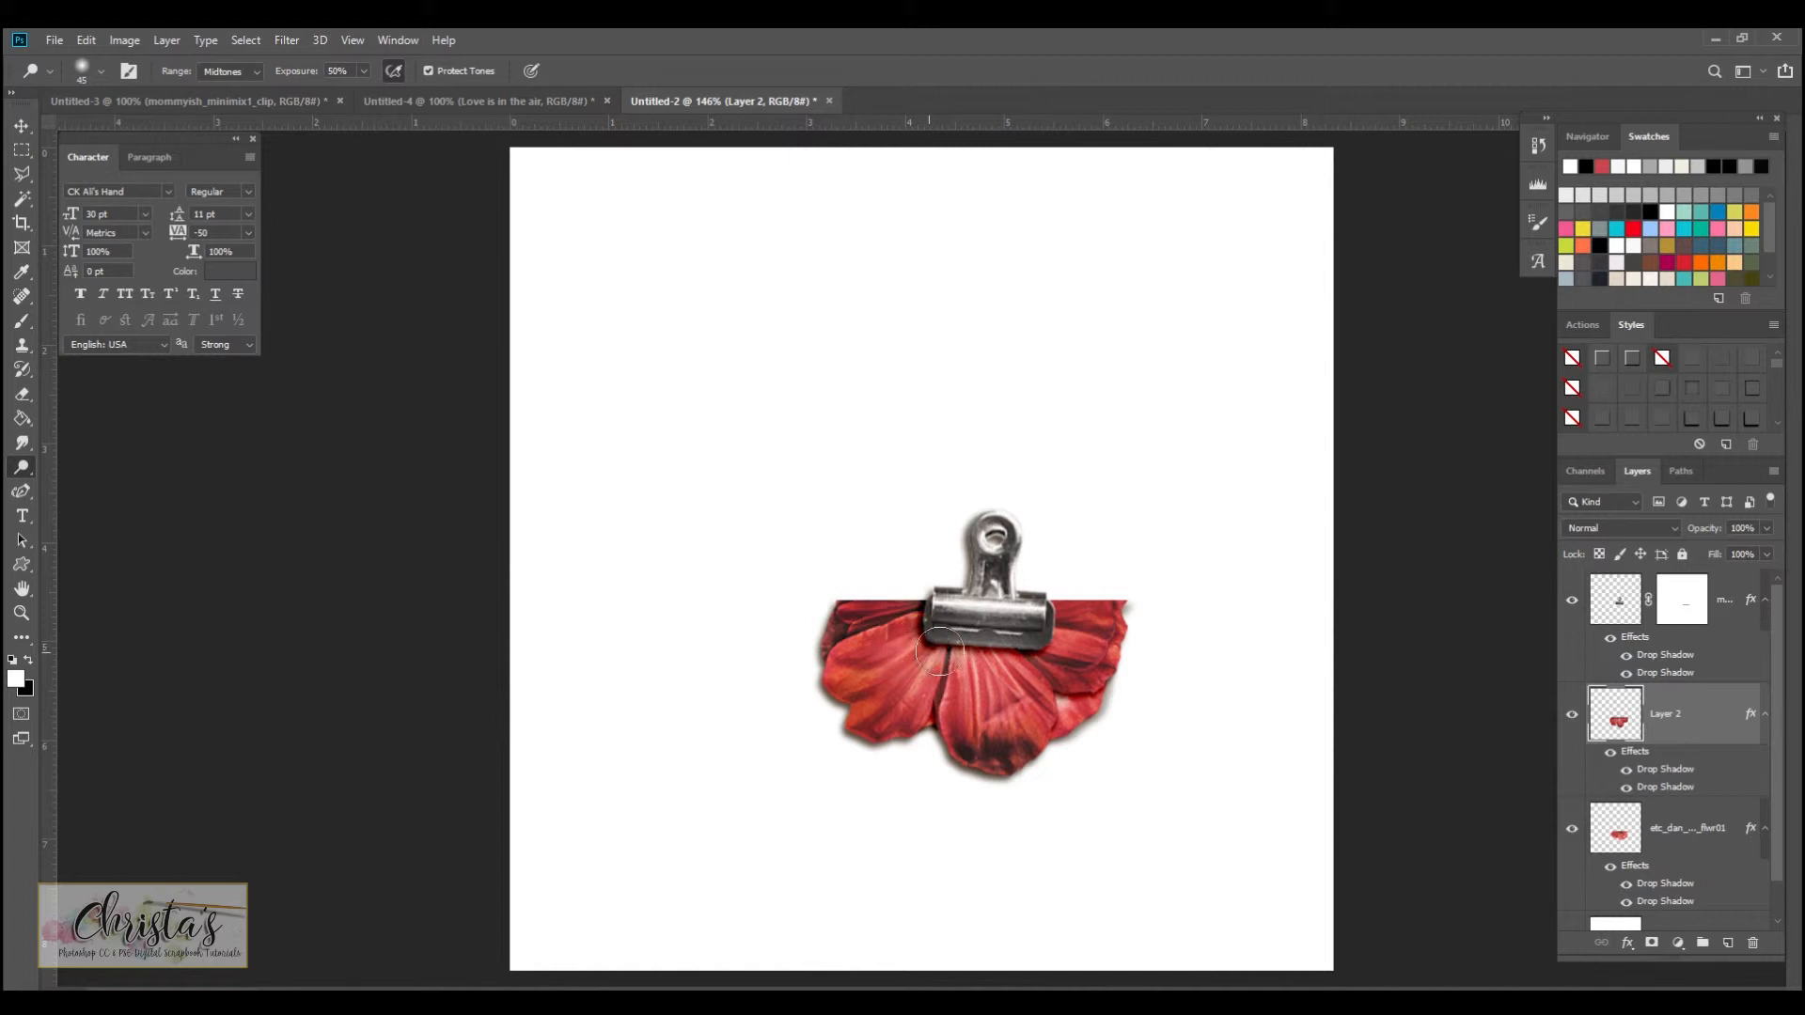
left_click(986, 655)
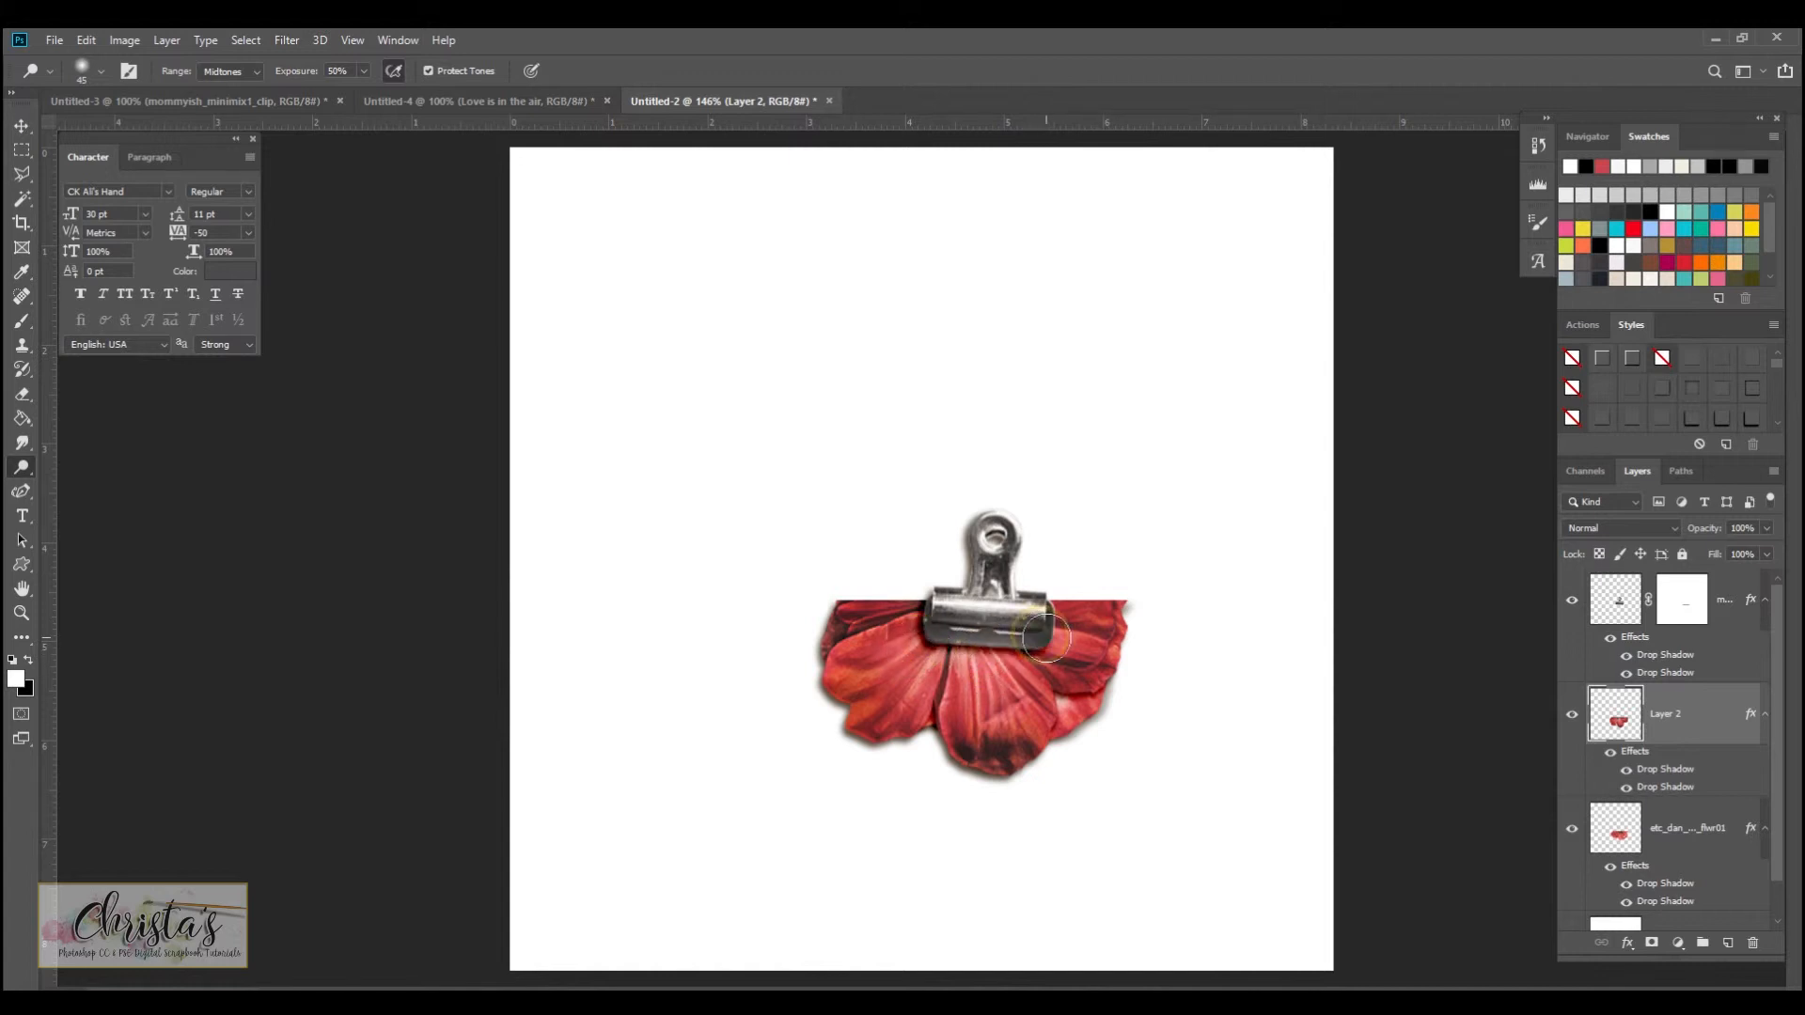
left_click(898, 672)
mouse_move(898, 672)
left_mouse_down()
mouse_move(926, 658)
mouse_move(982, 675)
left_mouse_up()
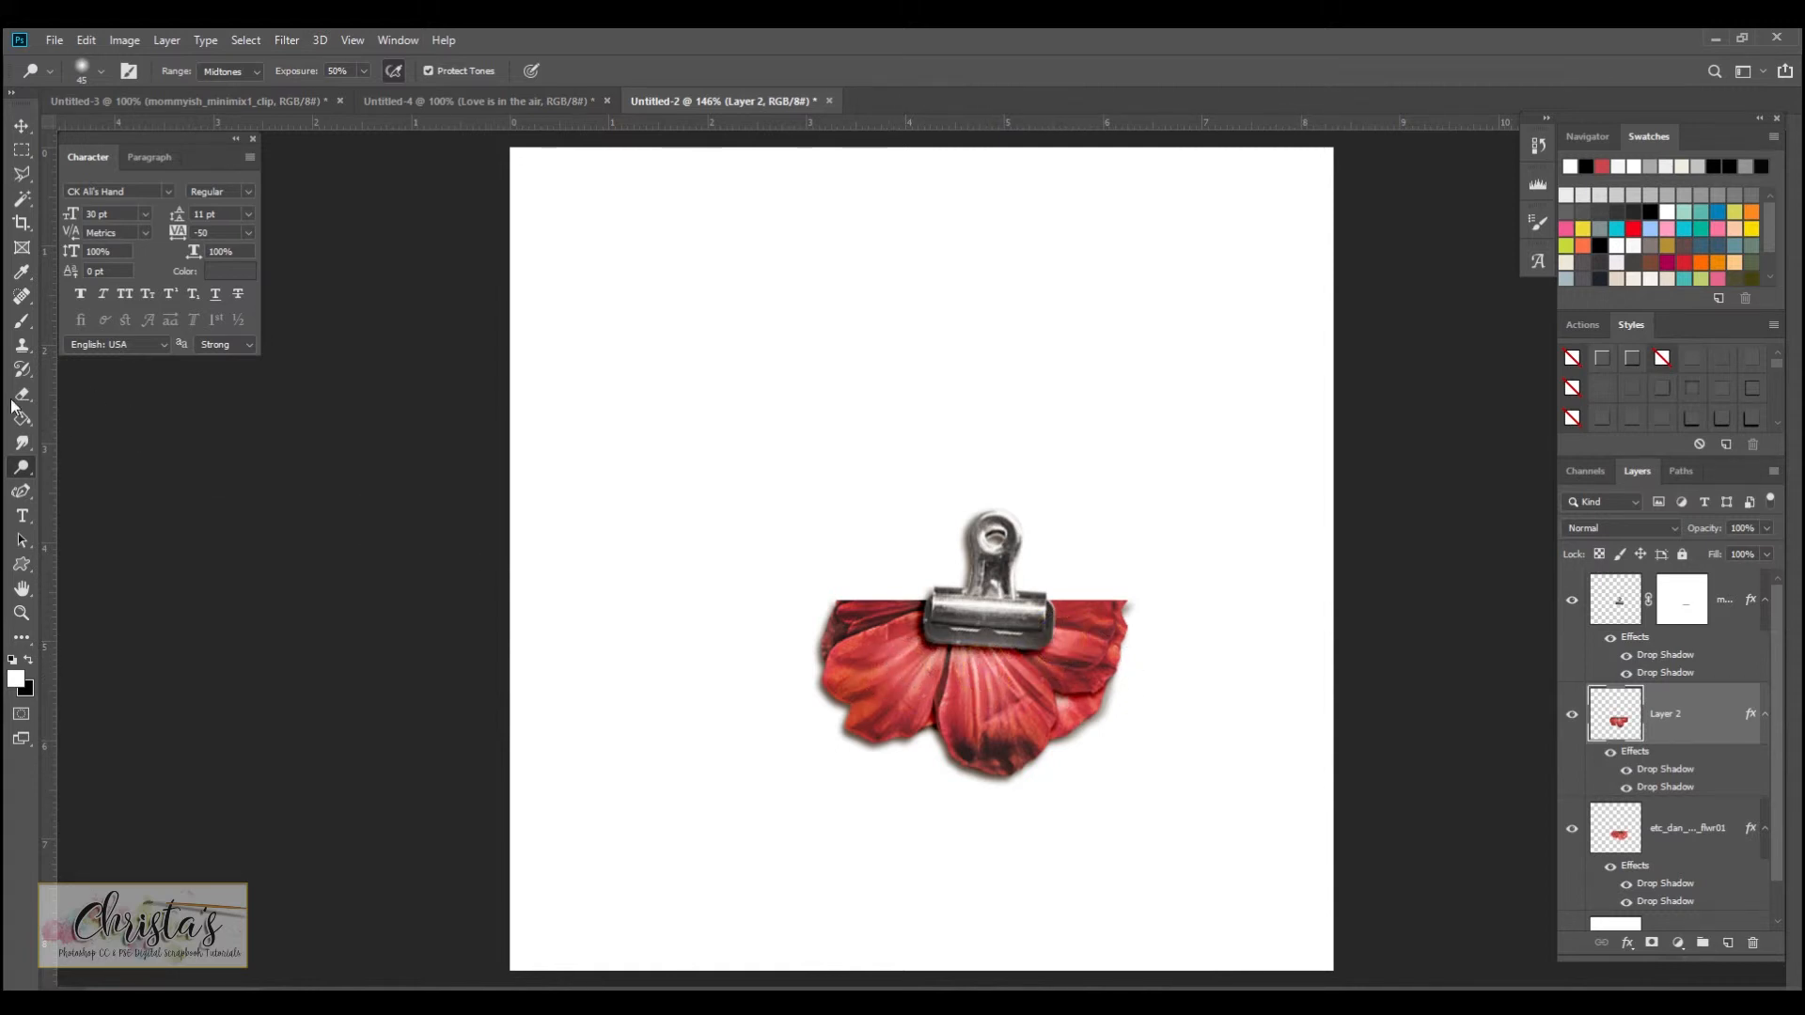
Step: Burn Layer 2's petals beside the clip and along the fold edge at 100% exposure
right_click(23, 467)
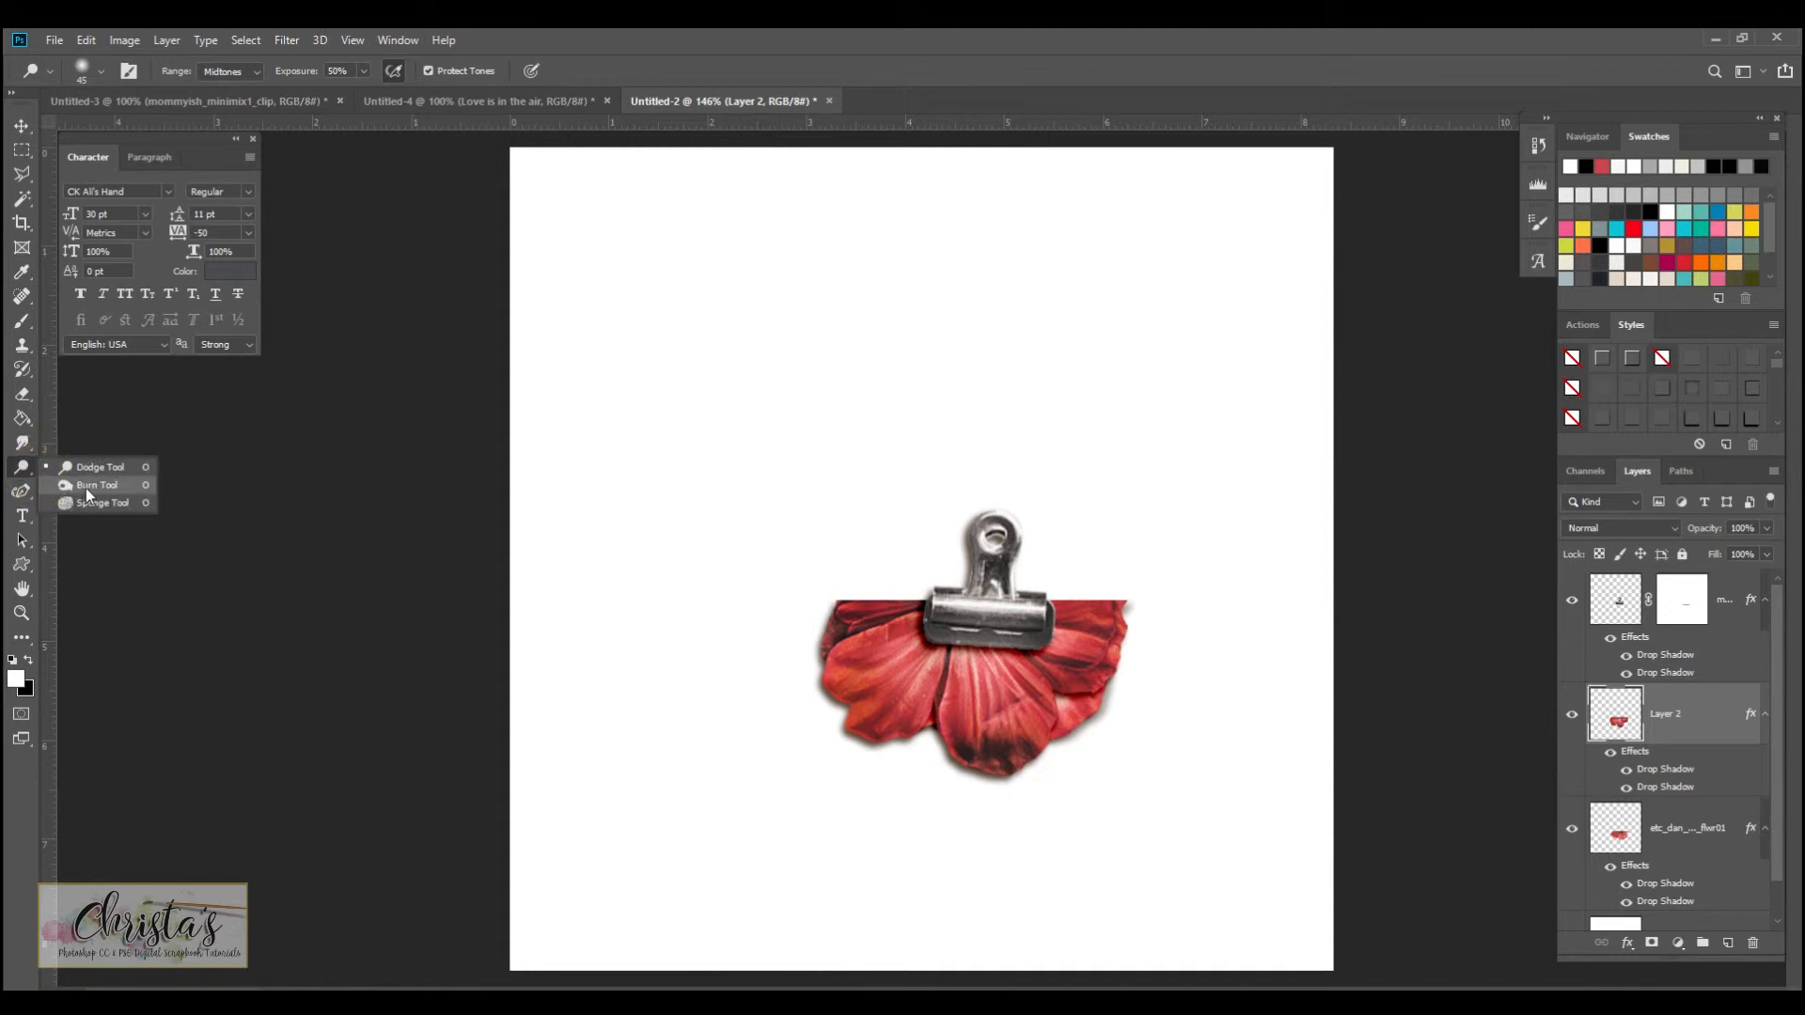
left_click(91, 490)
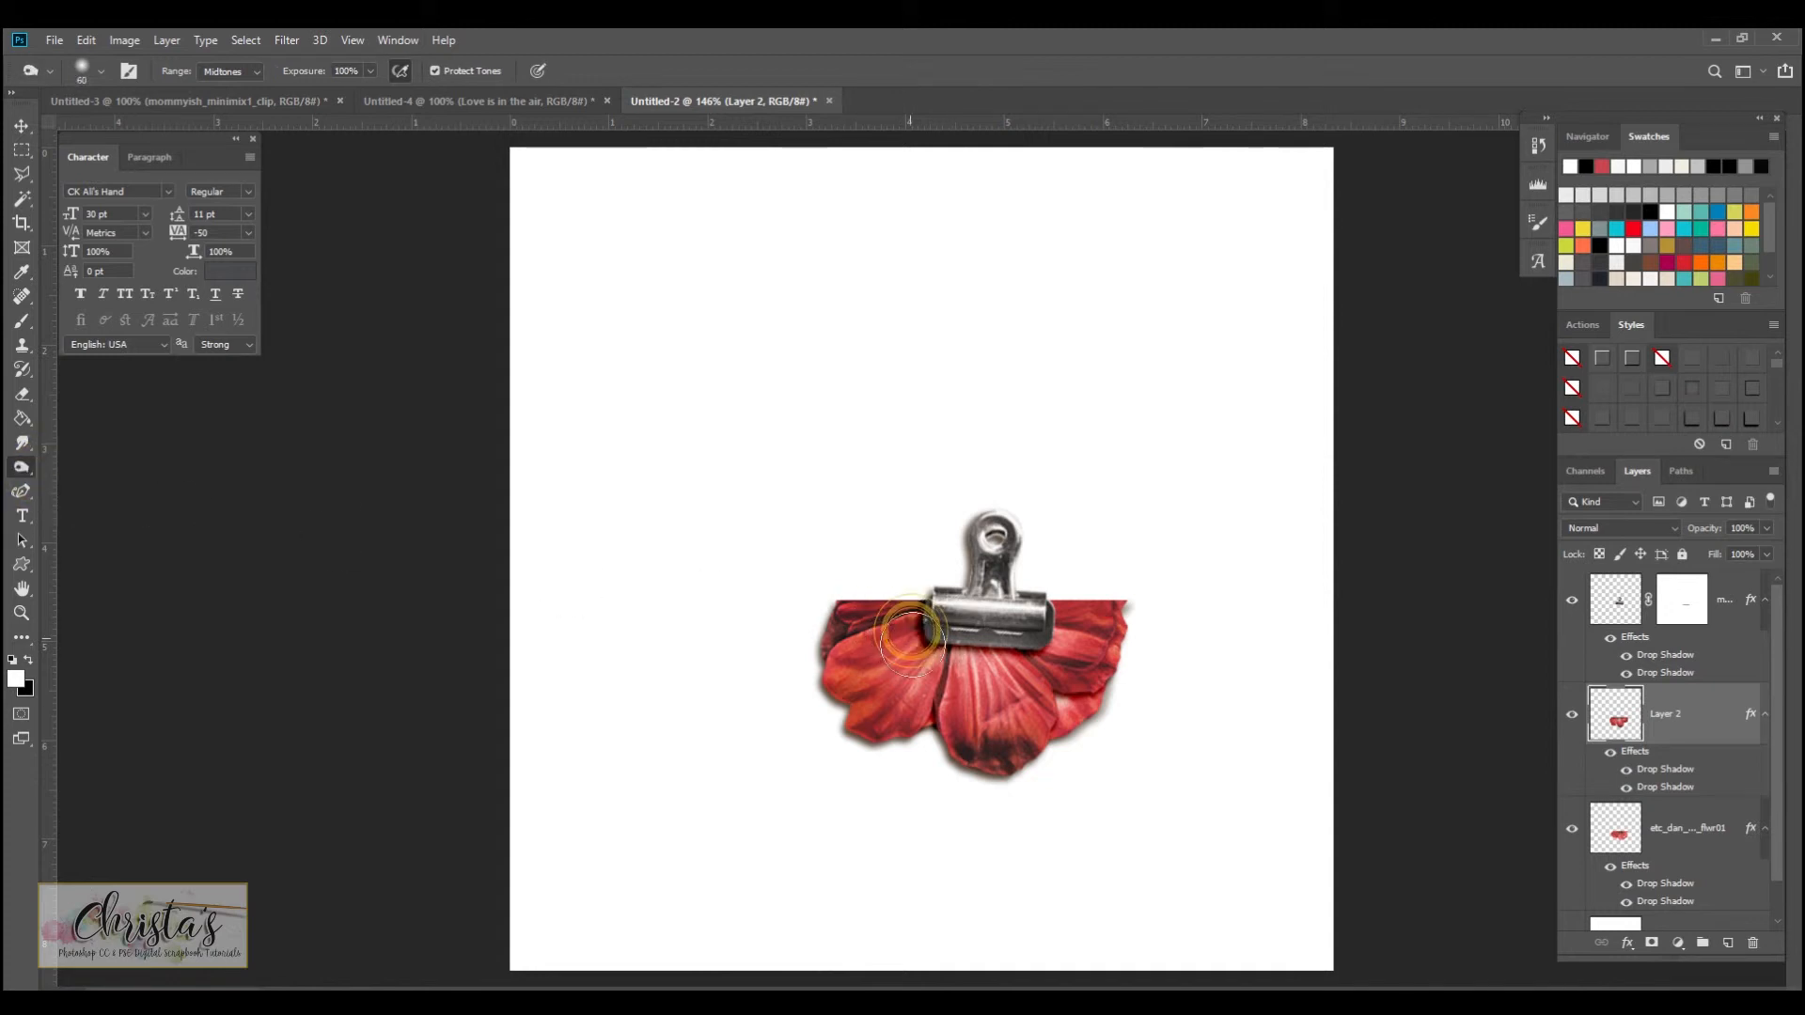
mouse_move(852, 700)
left_mouse_down()
mouse_move(939, 761)
mouse_move(1015, 777)
mouse_move(1098, 620)
mouse_move(1090, 579)
mouse_move(1084, 594)
left_mouse_up()
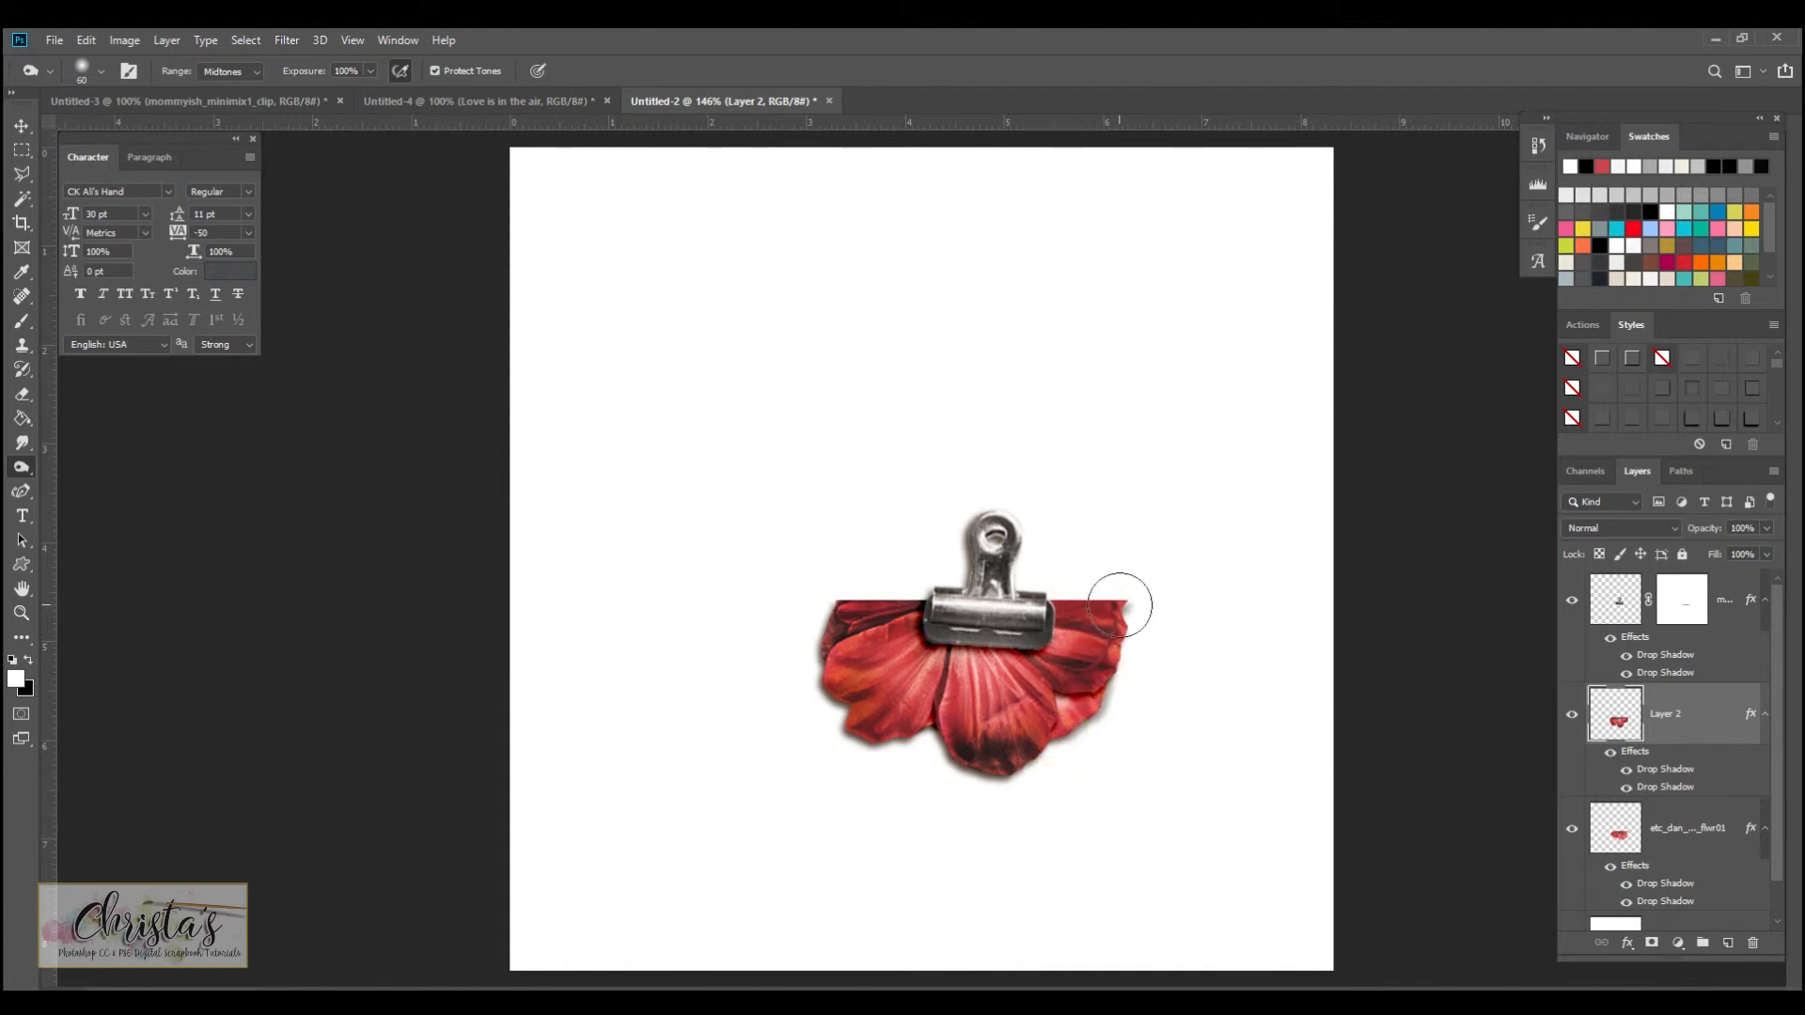
left_click(21, 125)
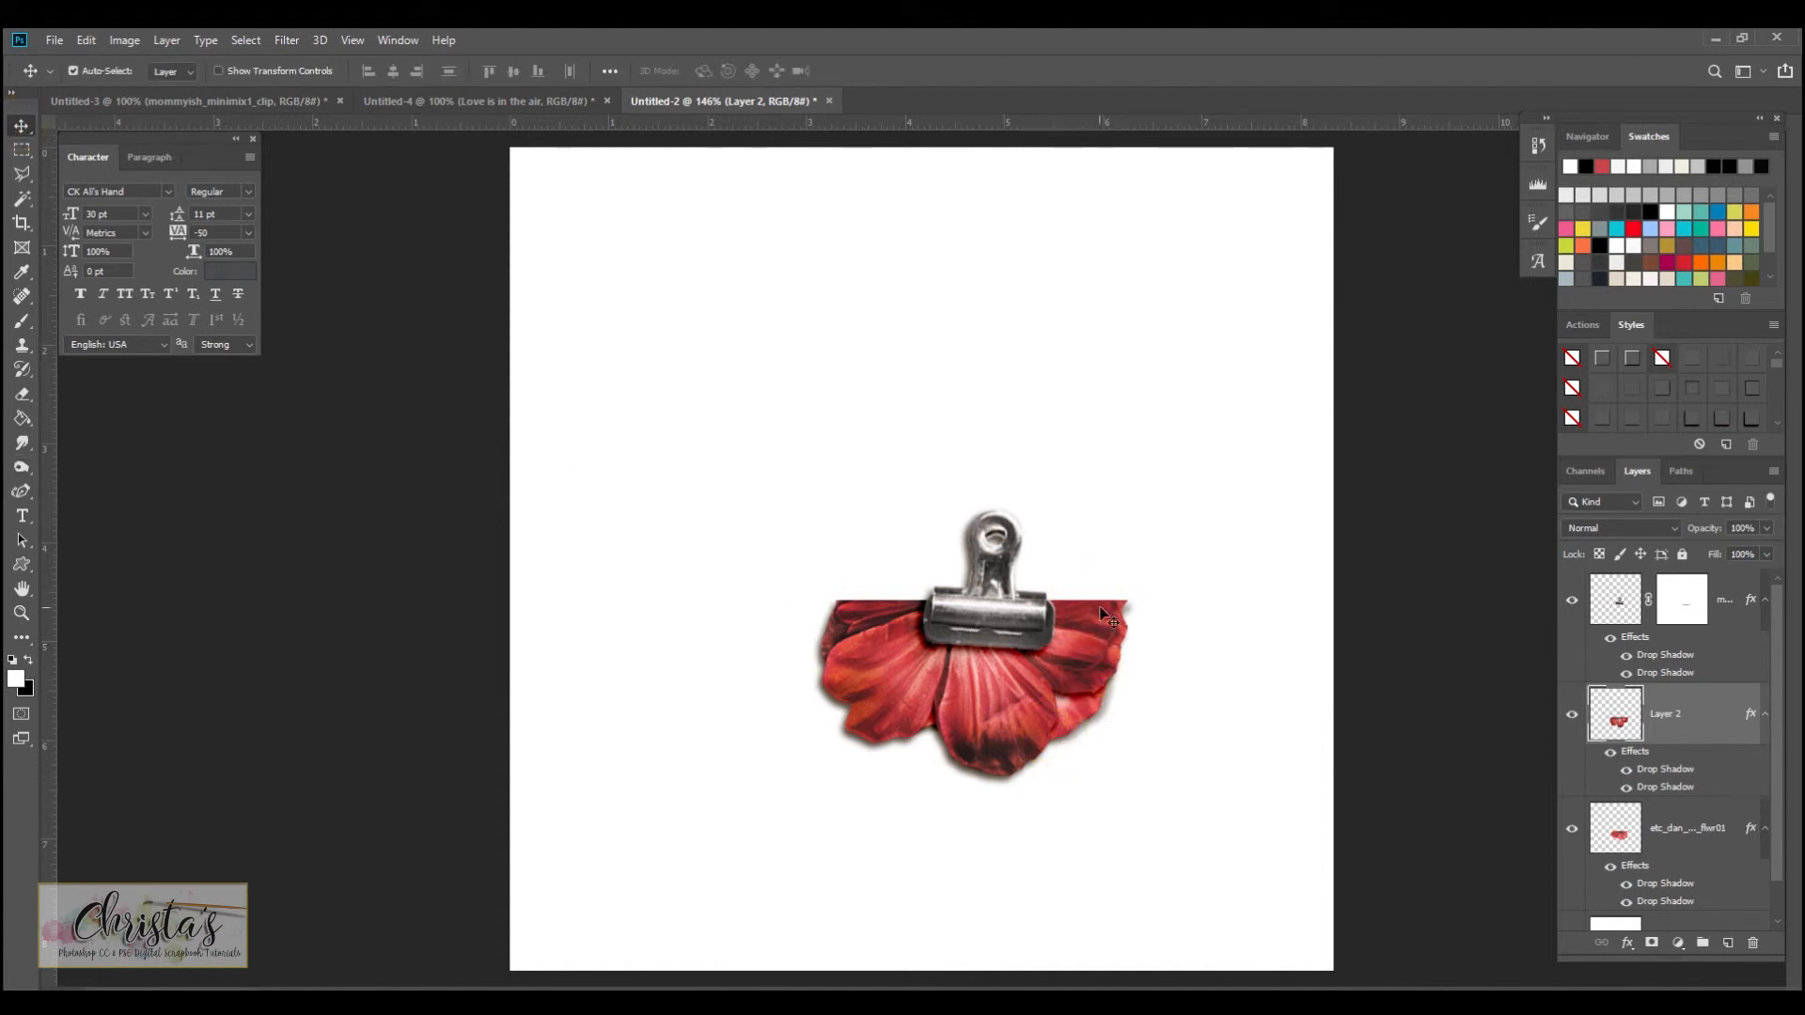
Step: Warp Layer 2 by pulling both upper corners of the fold edge slightly downward, and apply the transformation
left_click(1572, 717)
left_click(1571, 718)
left_click(1663, 707)
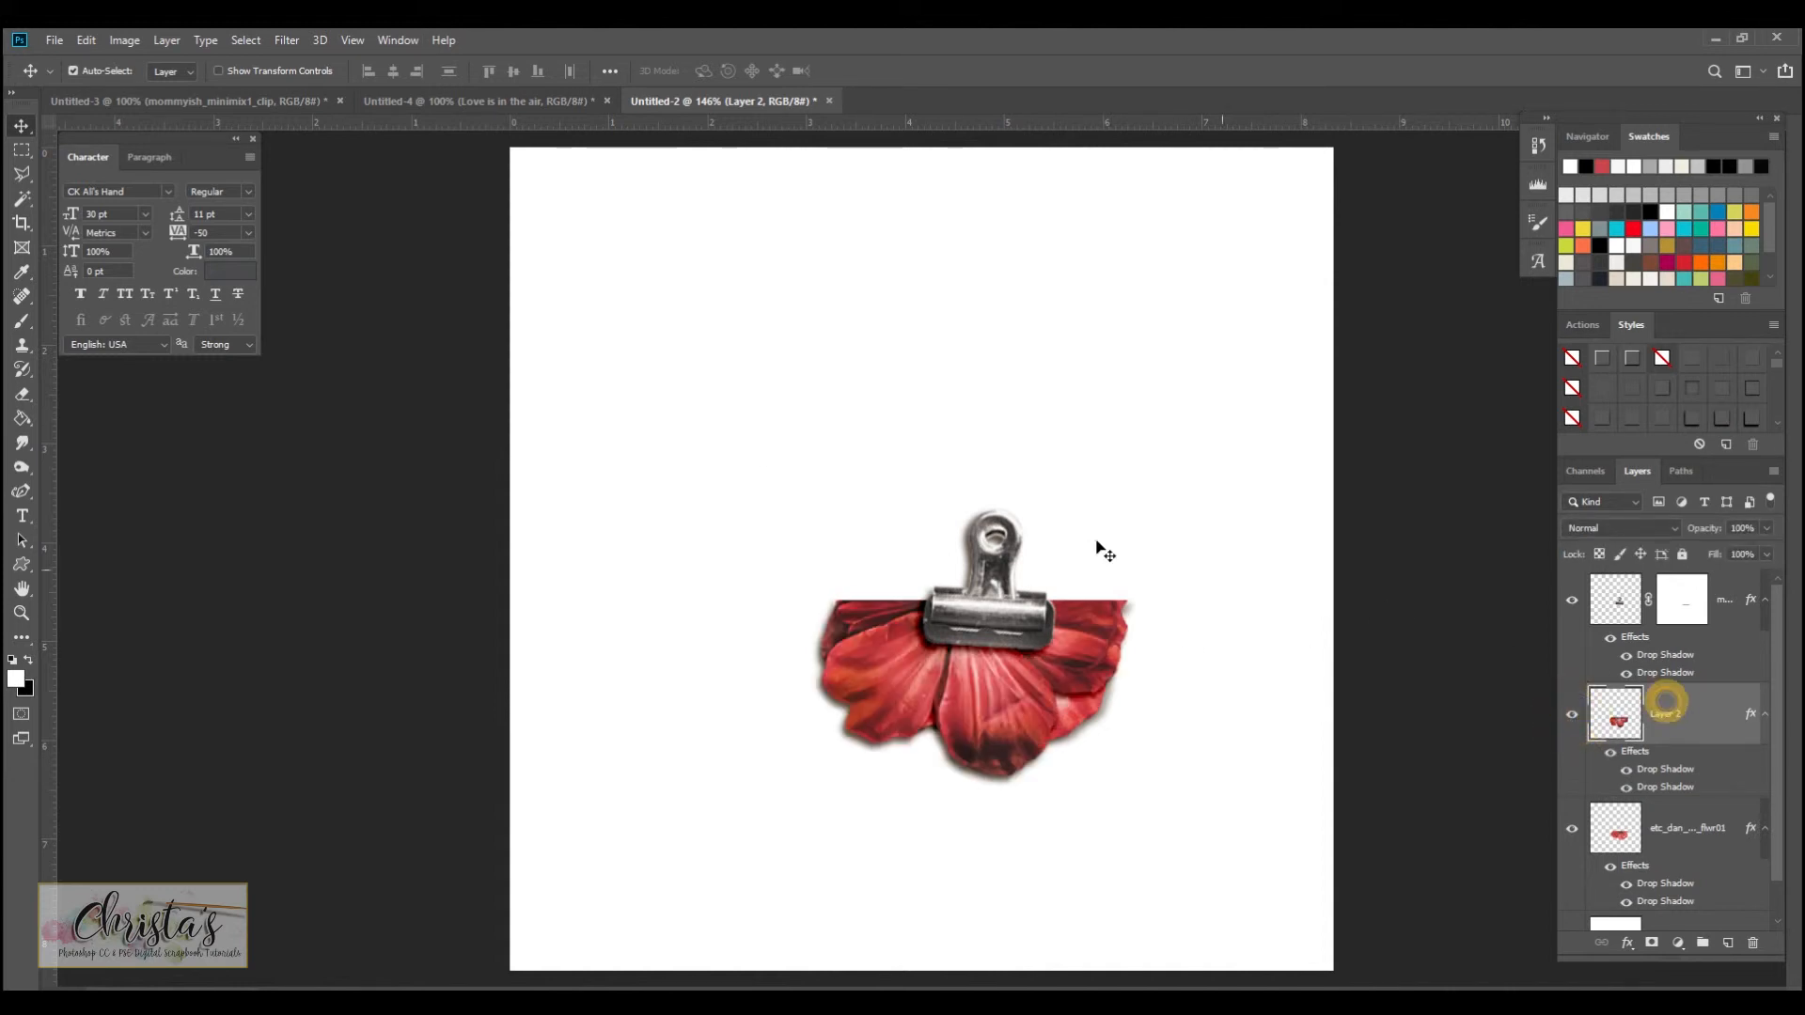
left_click(85, 41)
left_click(188, 466)
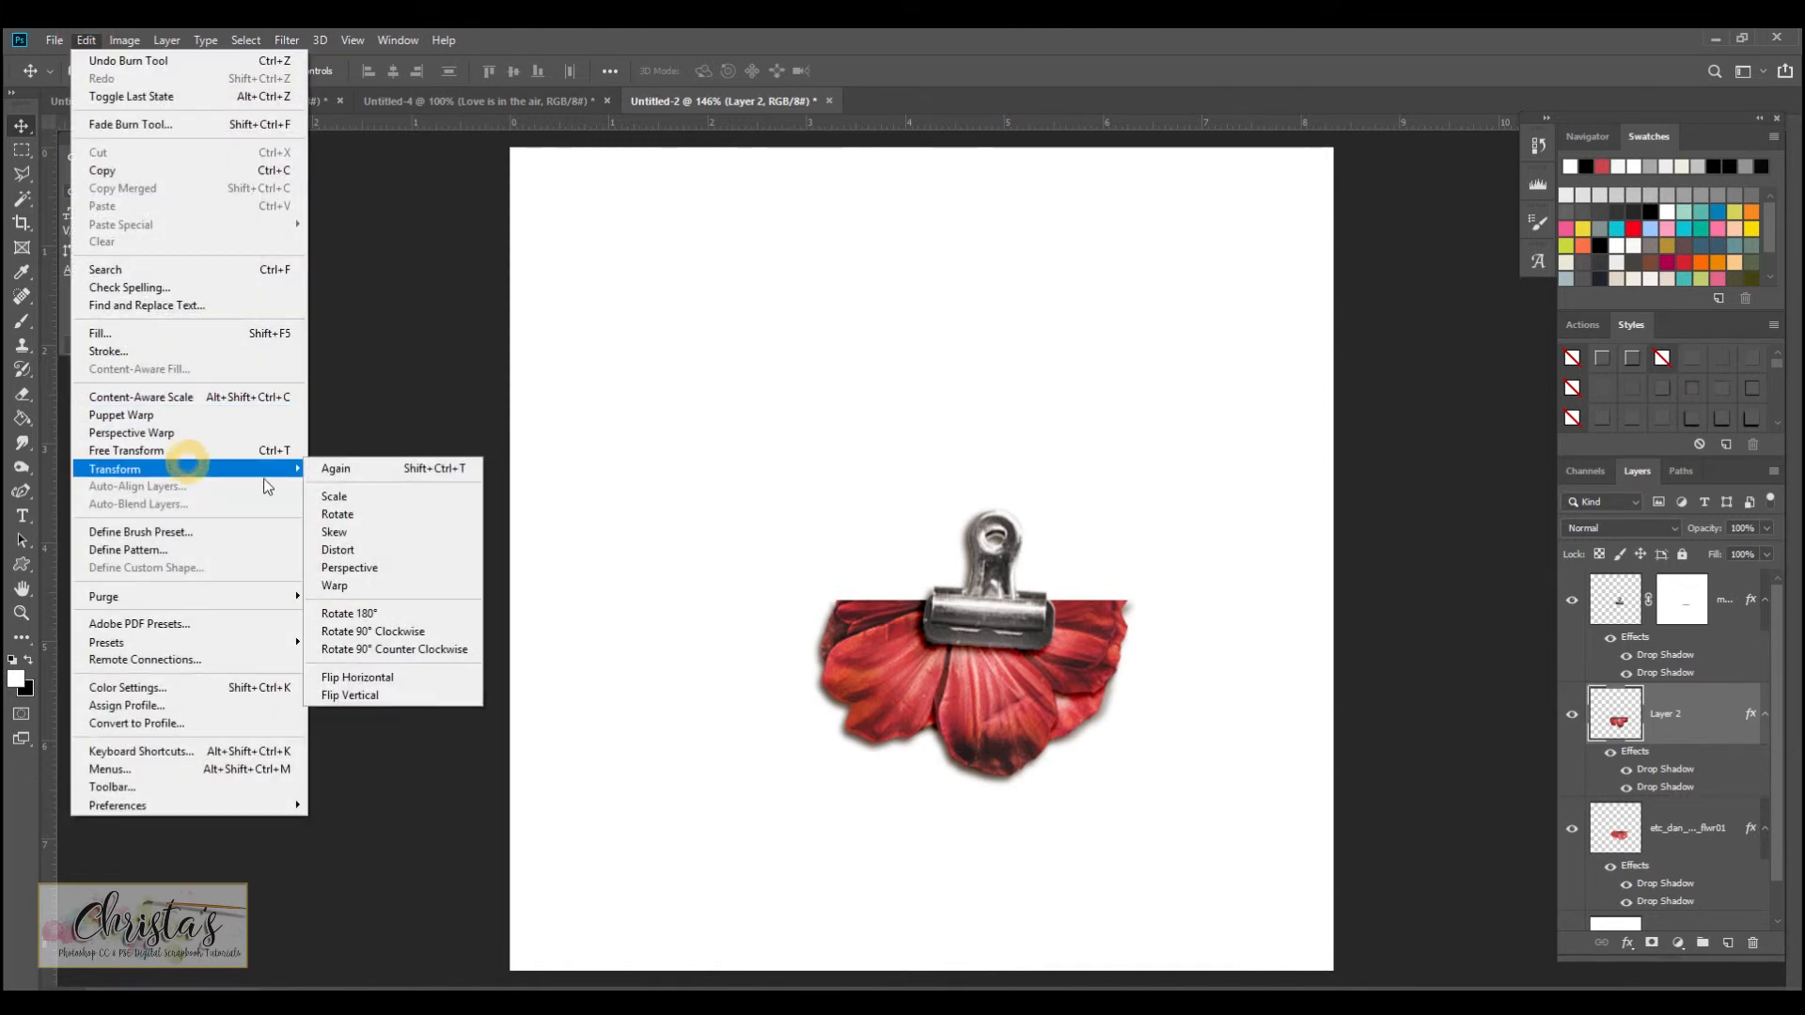
left_click(417, 587)
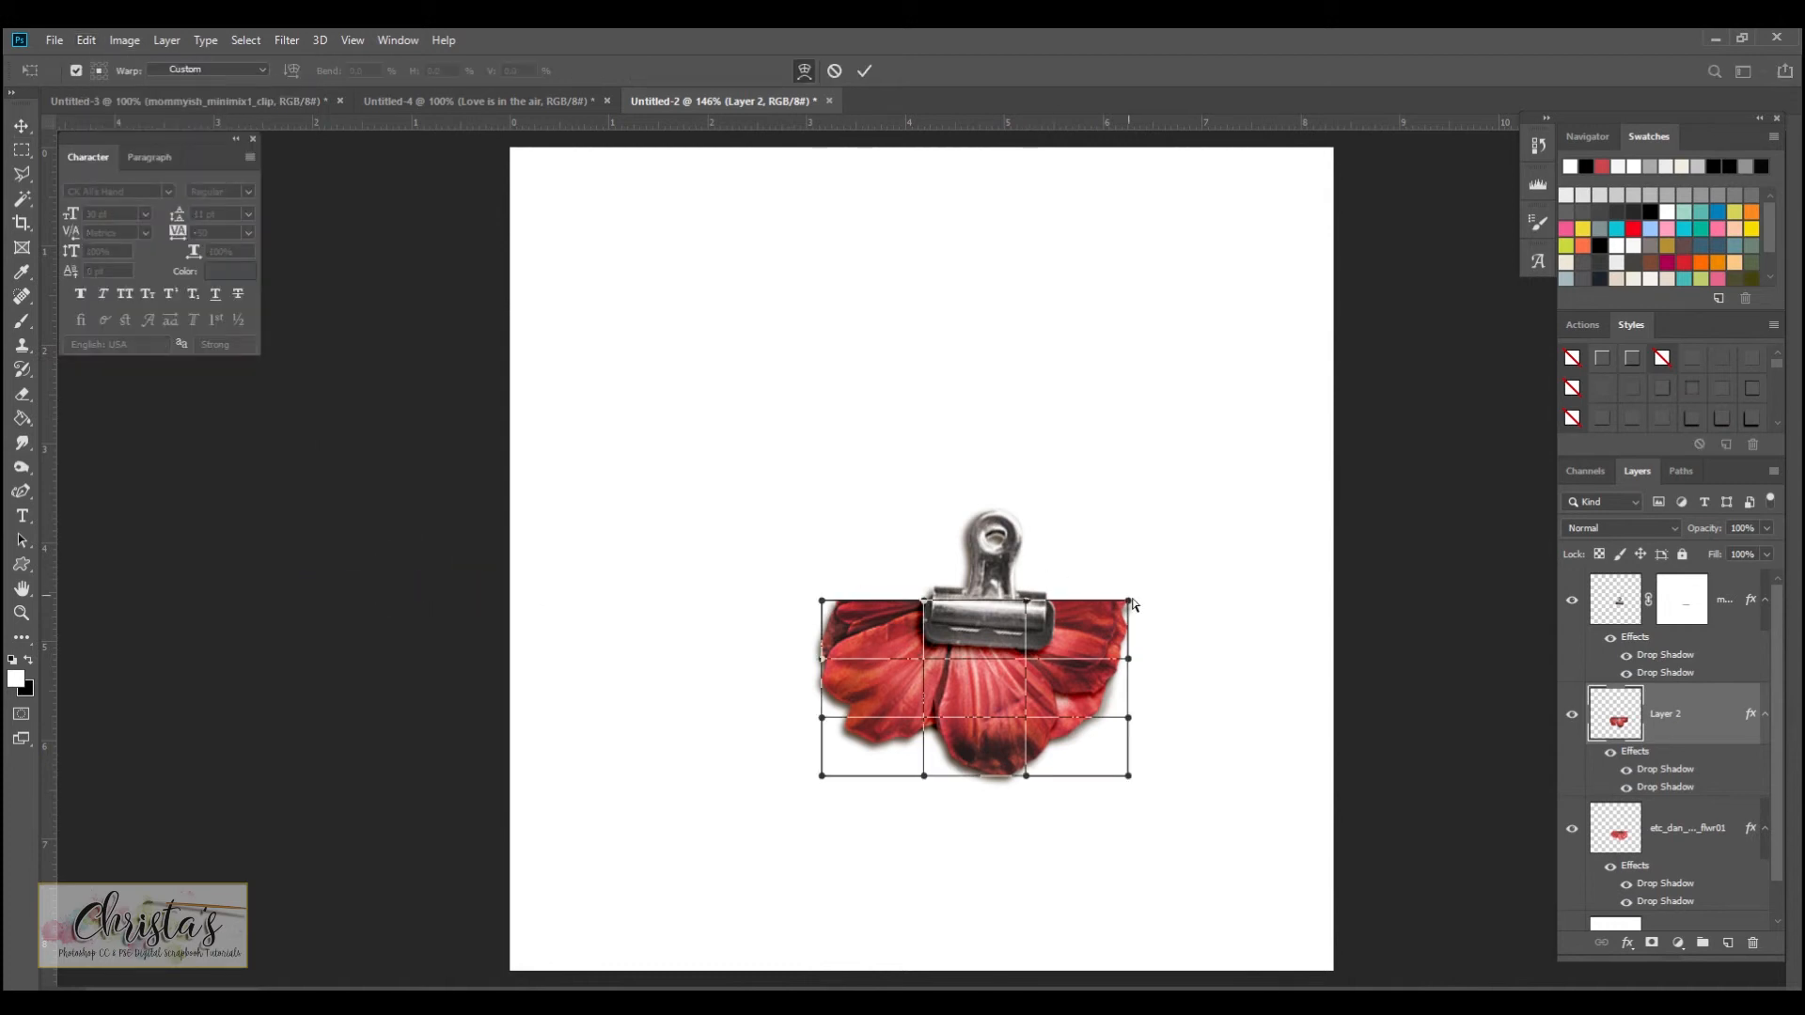
left_click_drag(1131, 602, 1131, 611)
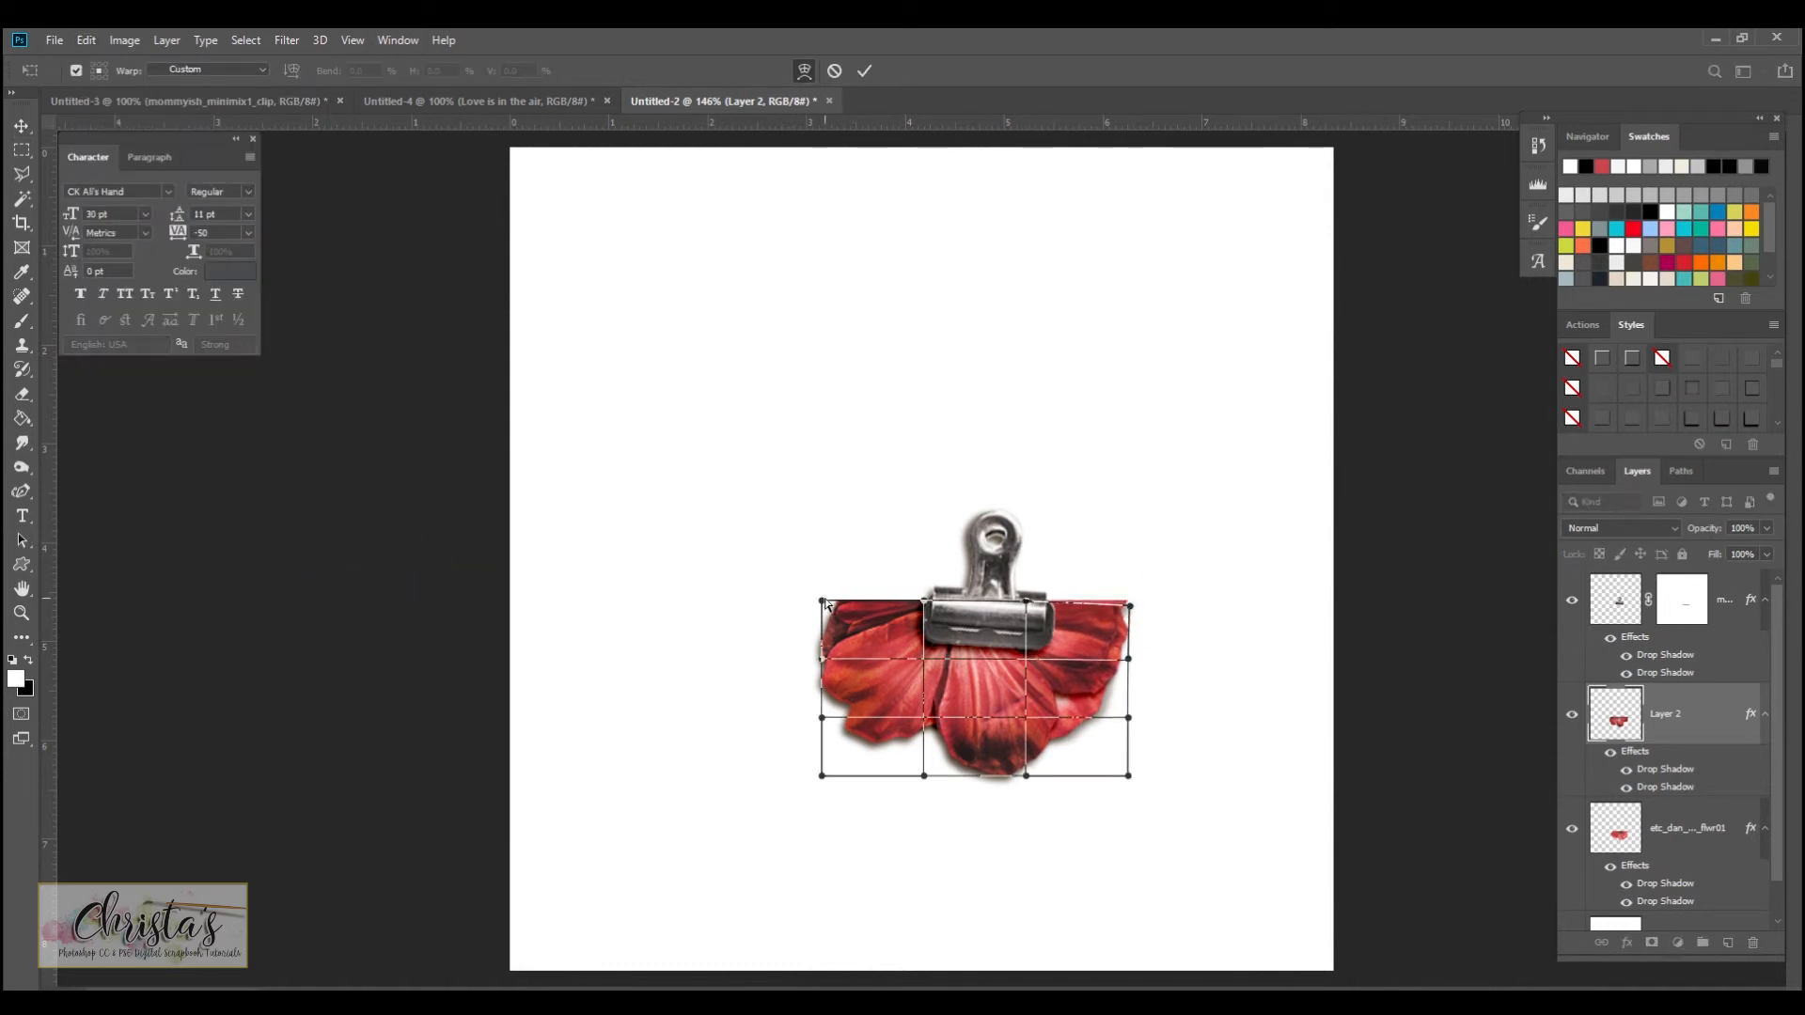
left_click_drag(823, 603, 826, 609)
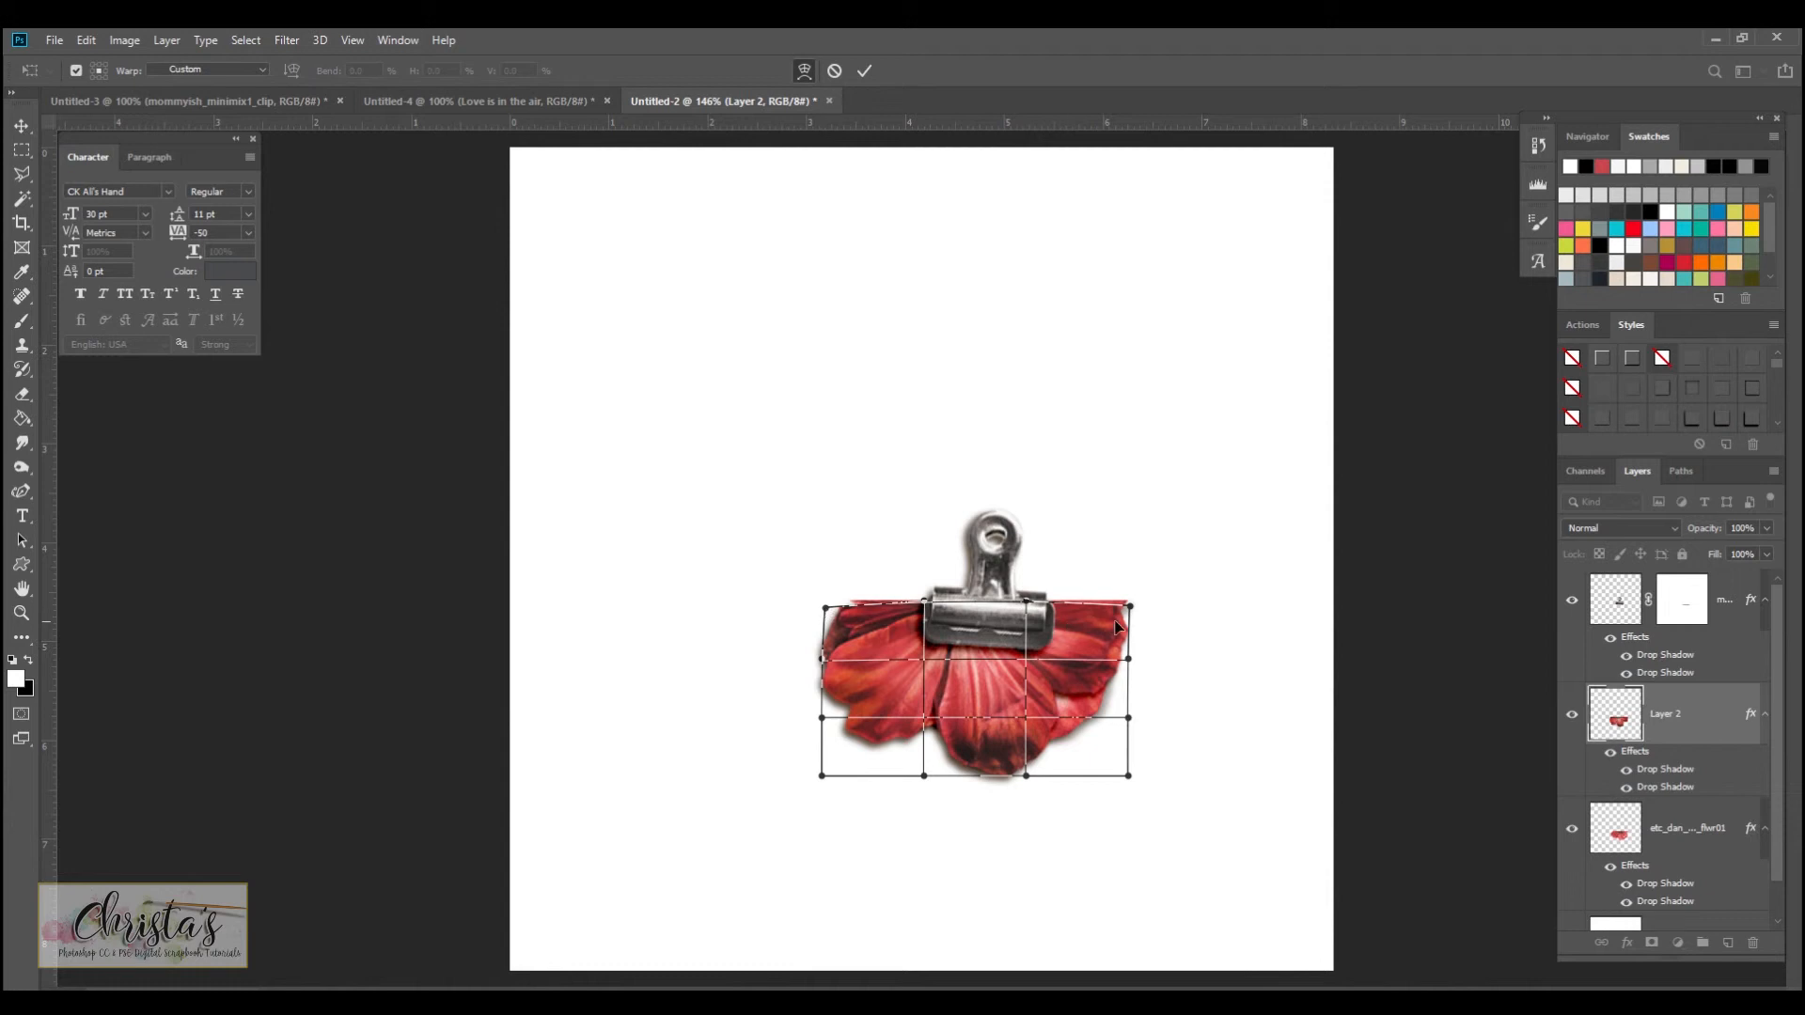
left_click(21, 125)
Step: Warp the etc_dan_bloom_flwr01 layer by pulling both upper corners of its fold edge slightly downward, and apply the transformation
left_click(1669, 826)
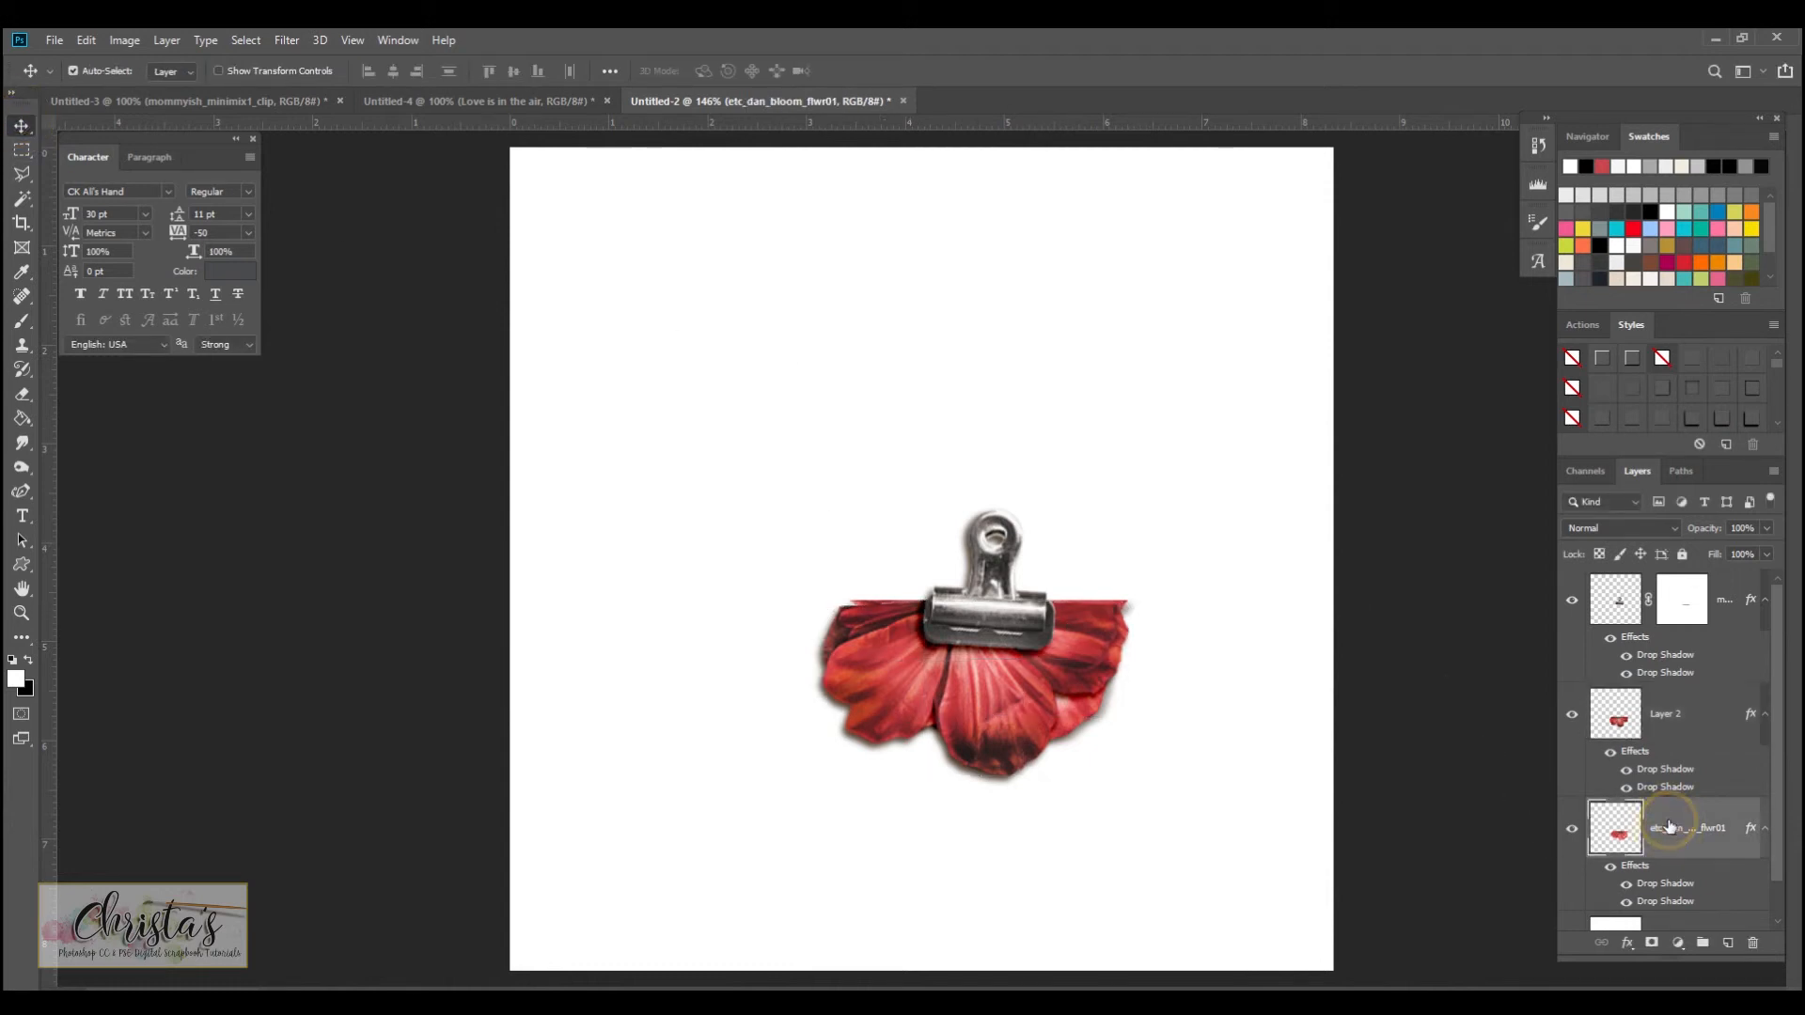
left_click(62, 41)
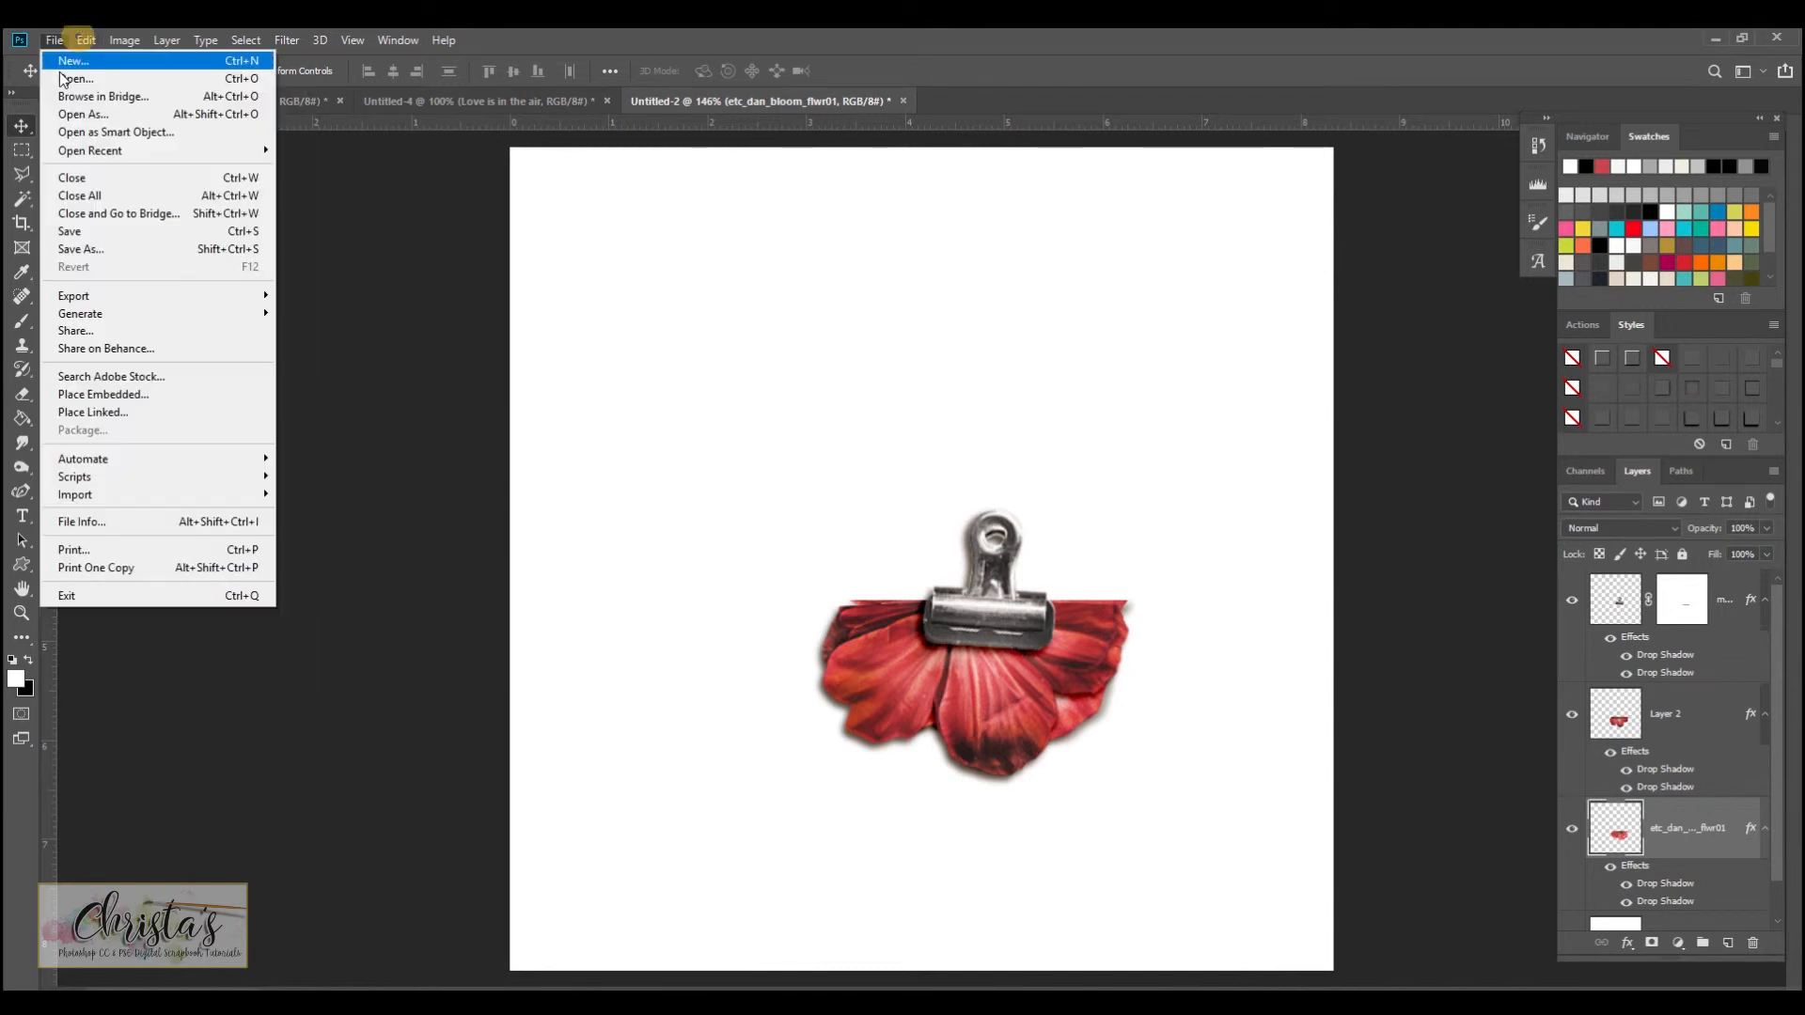
mouse_move(83, 43)
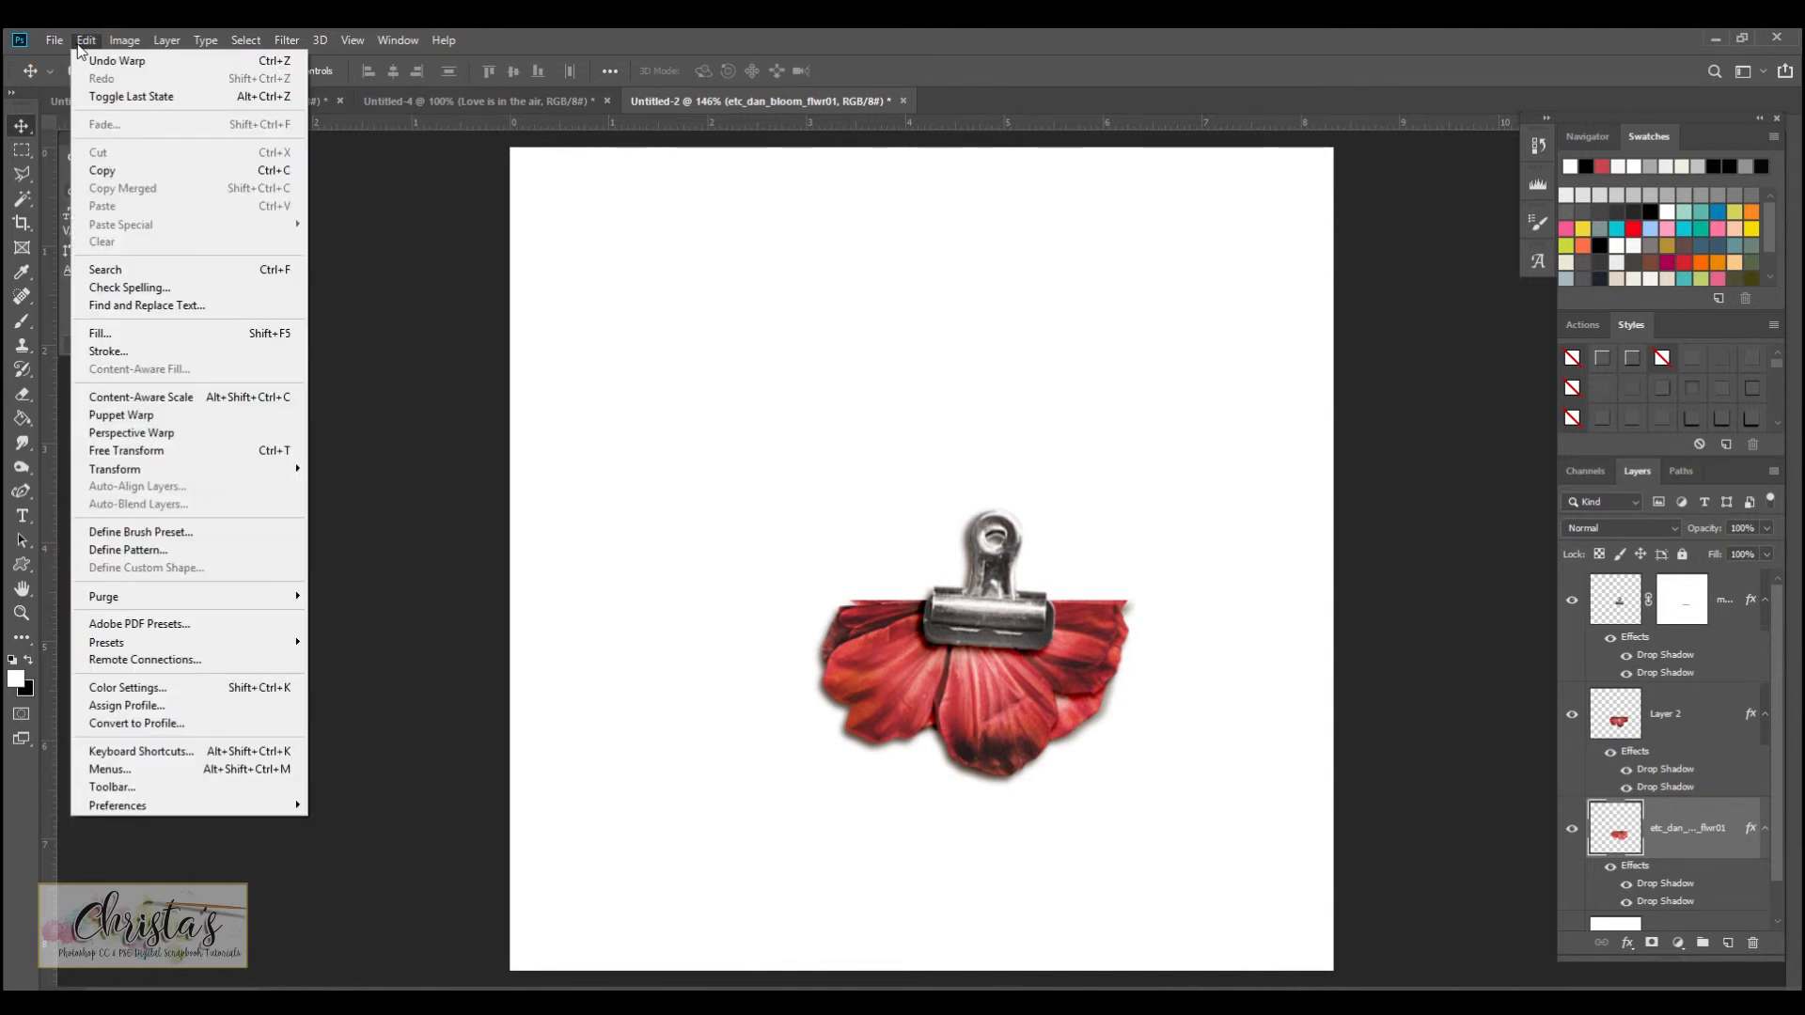
mouse_move(184, 470)
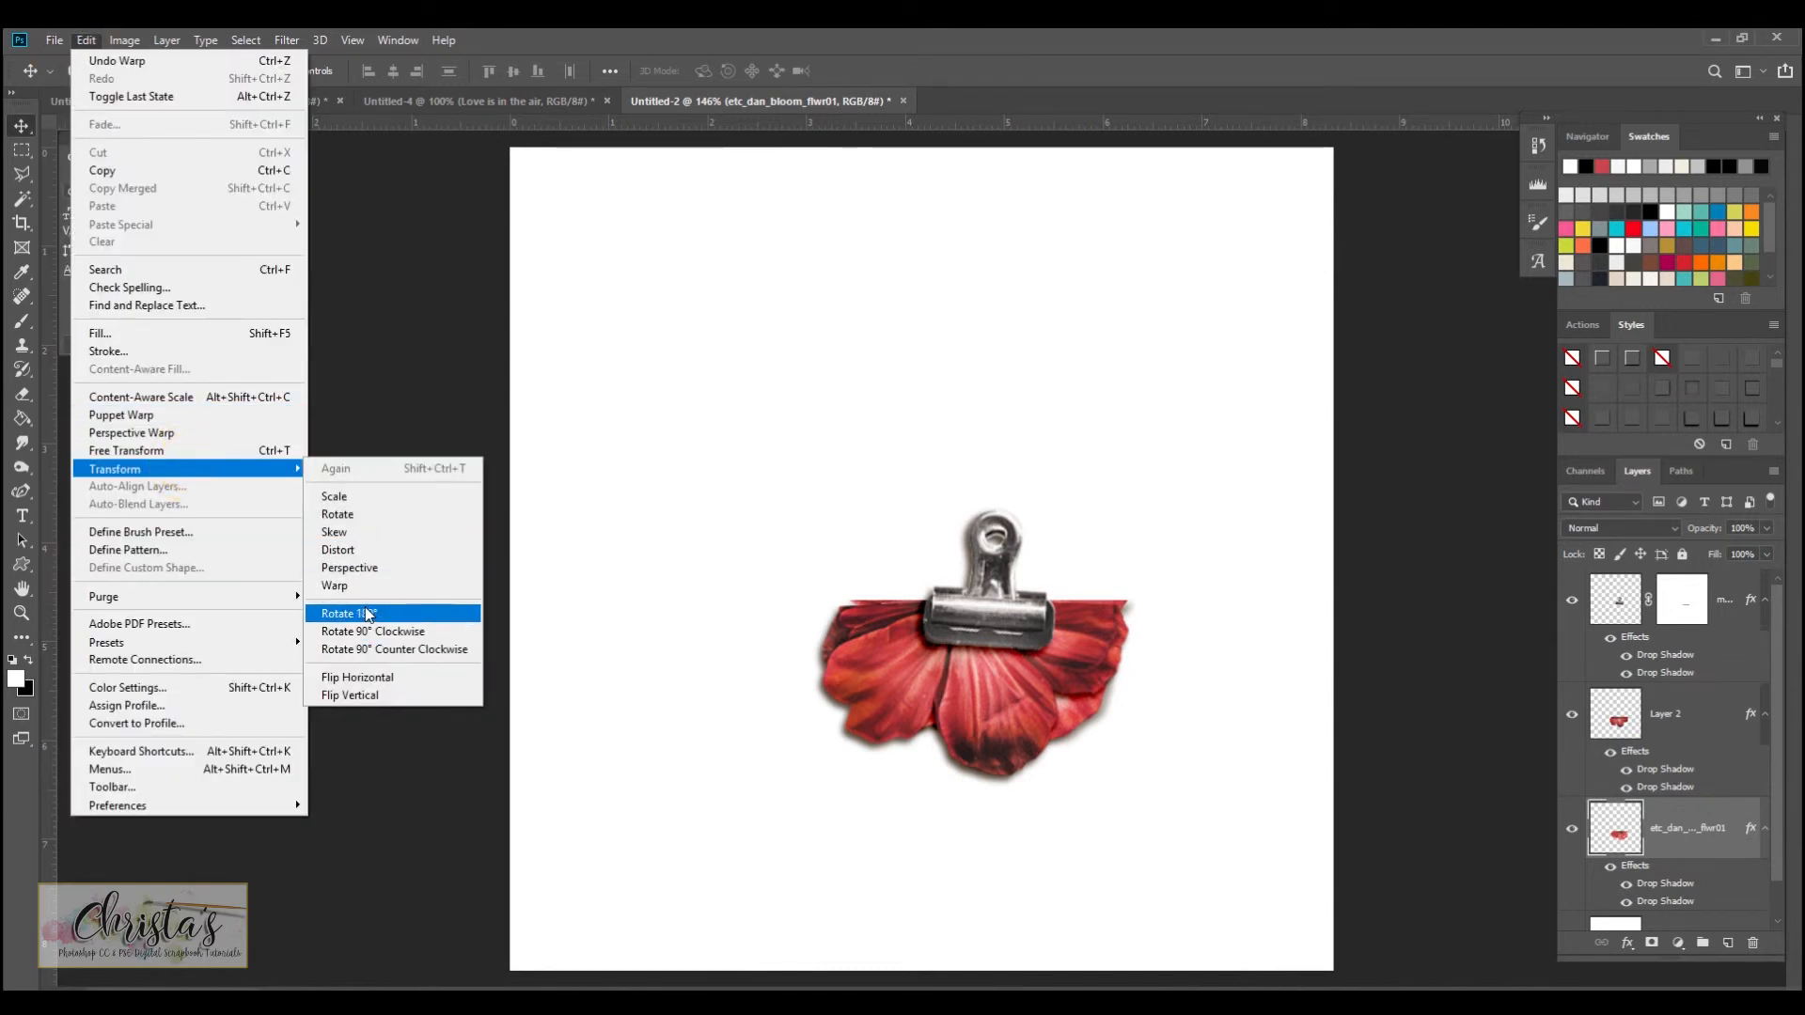
left_click(338, 586)
left_click_drag(836, 602, 836, 608)
left_click_drag(1130, 601, 1128, 606)
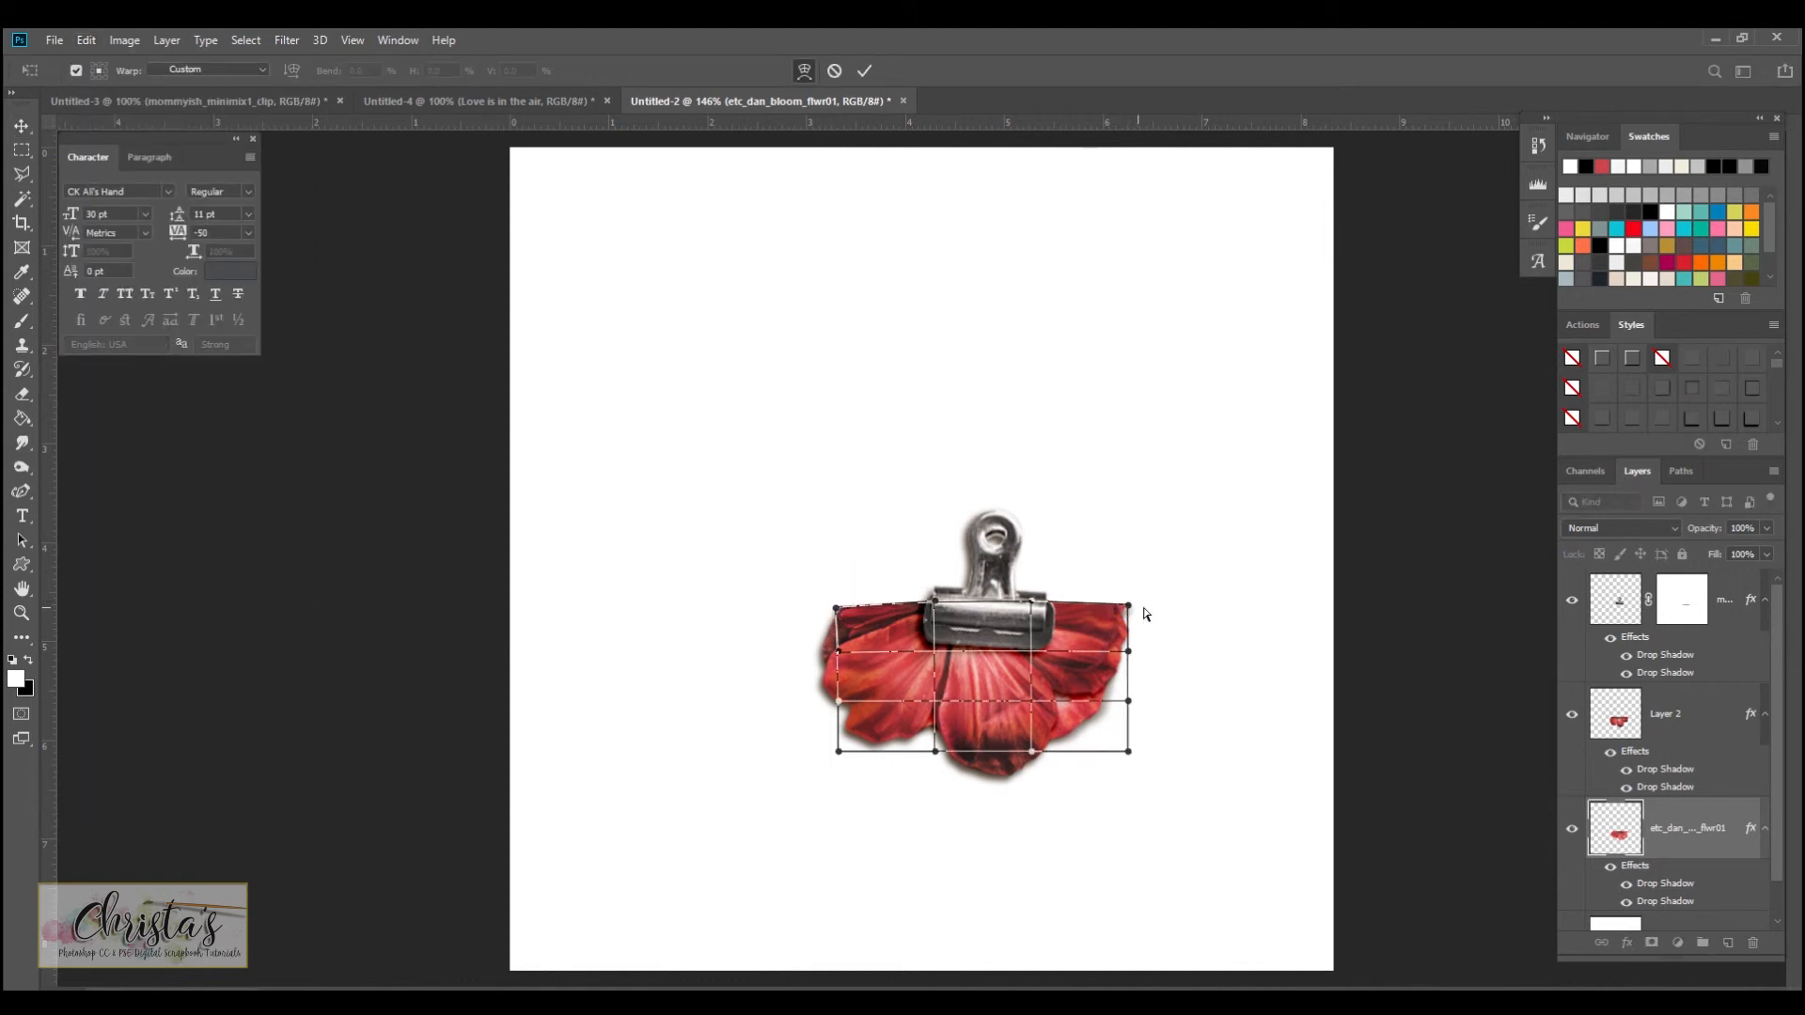
left_click(20, 126)
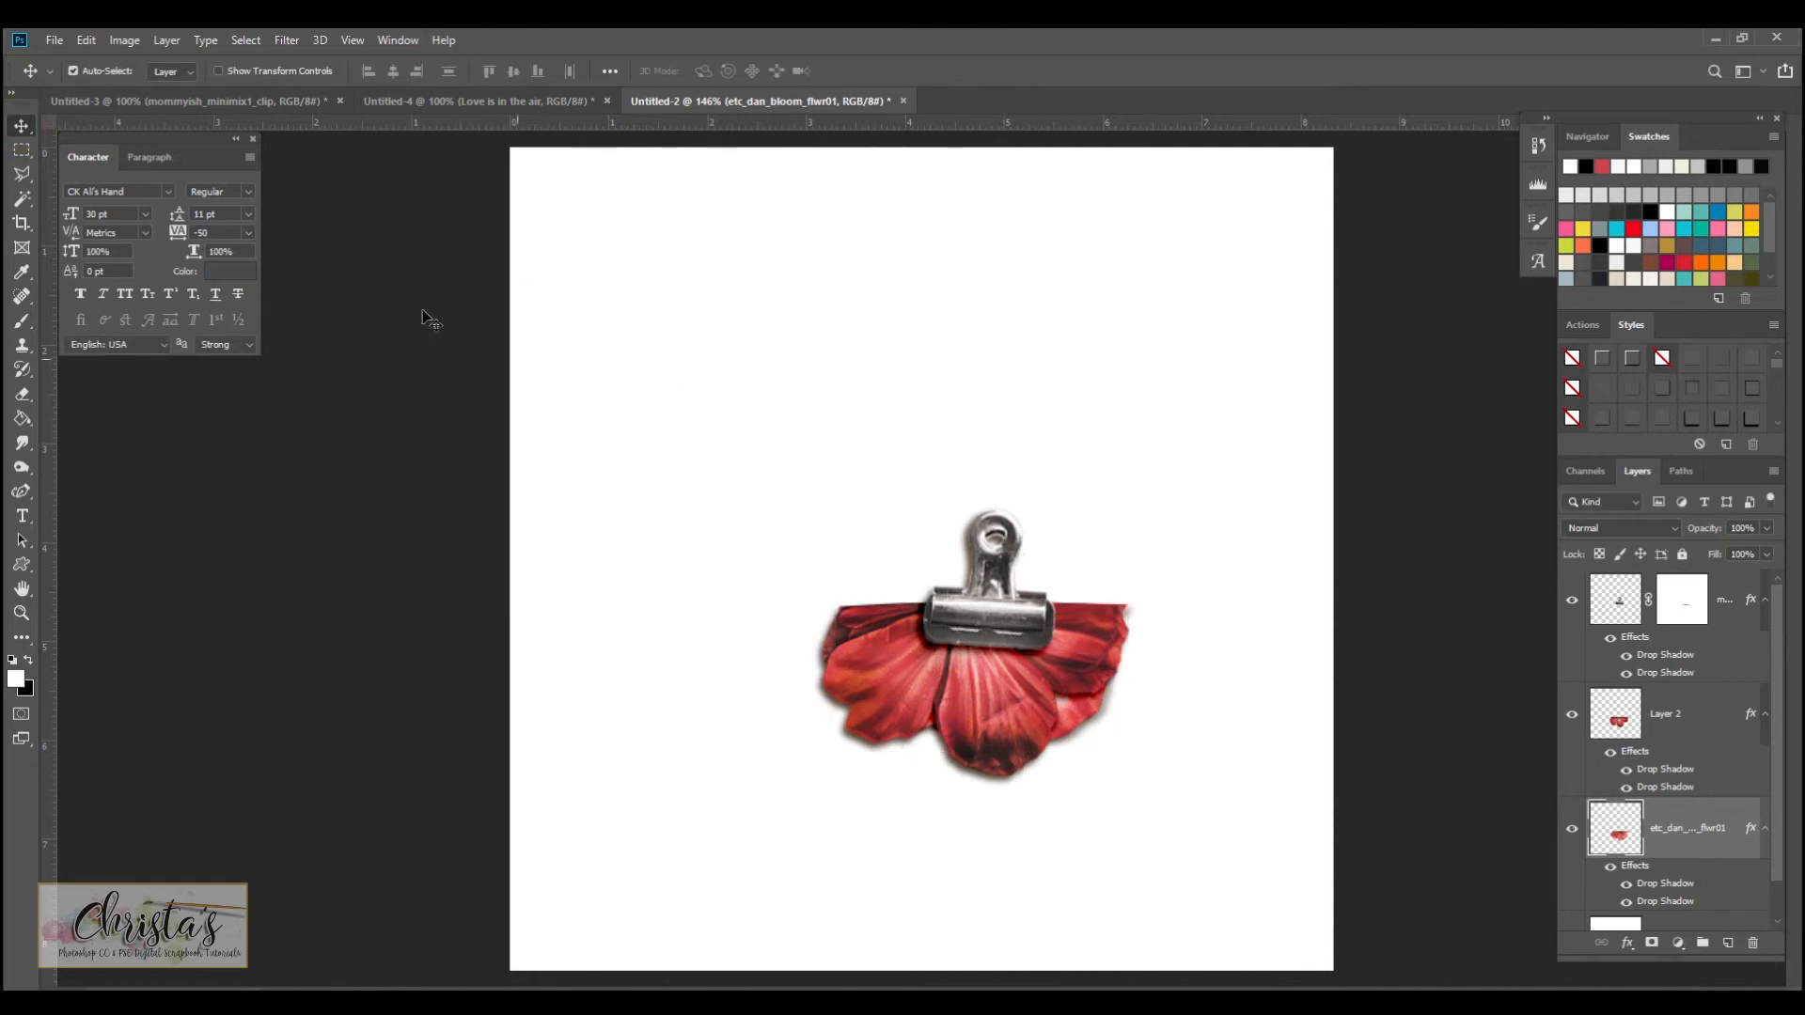
Step: Smudge both outer corners of the etc_dan_bloom_flwr01 layer's fold edge with the Smudge tool, using brush size 80 and 60% strength
left_click(54, 41)
left_click(53, 40)
left_click(23, 442)
left_click(24, 442)
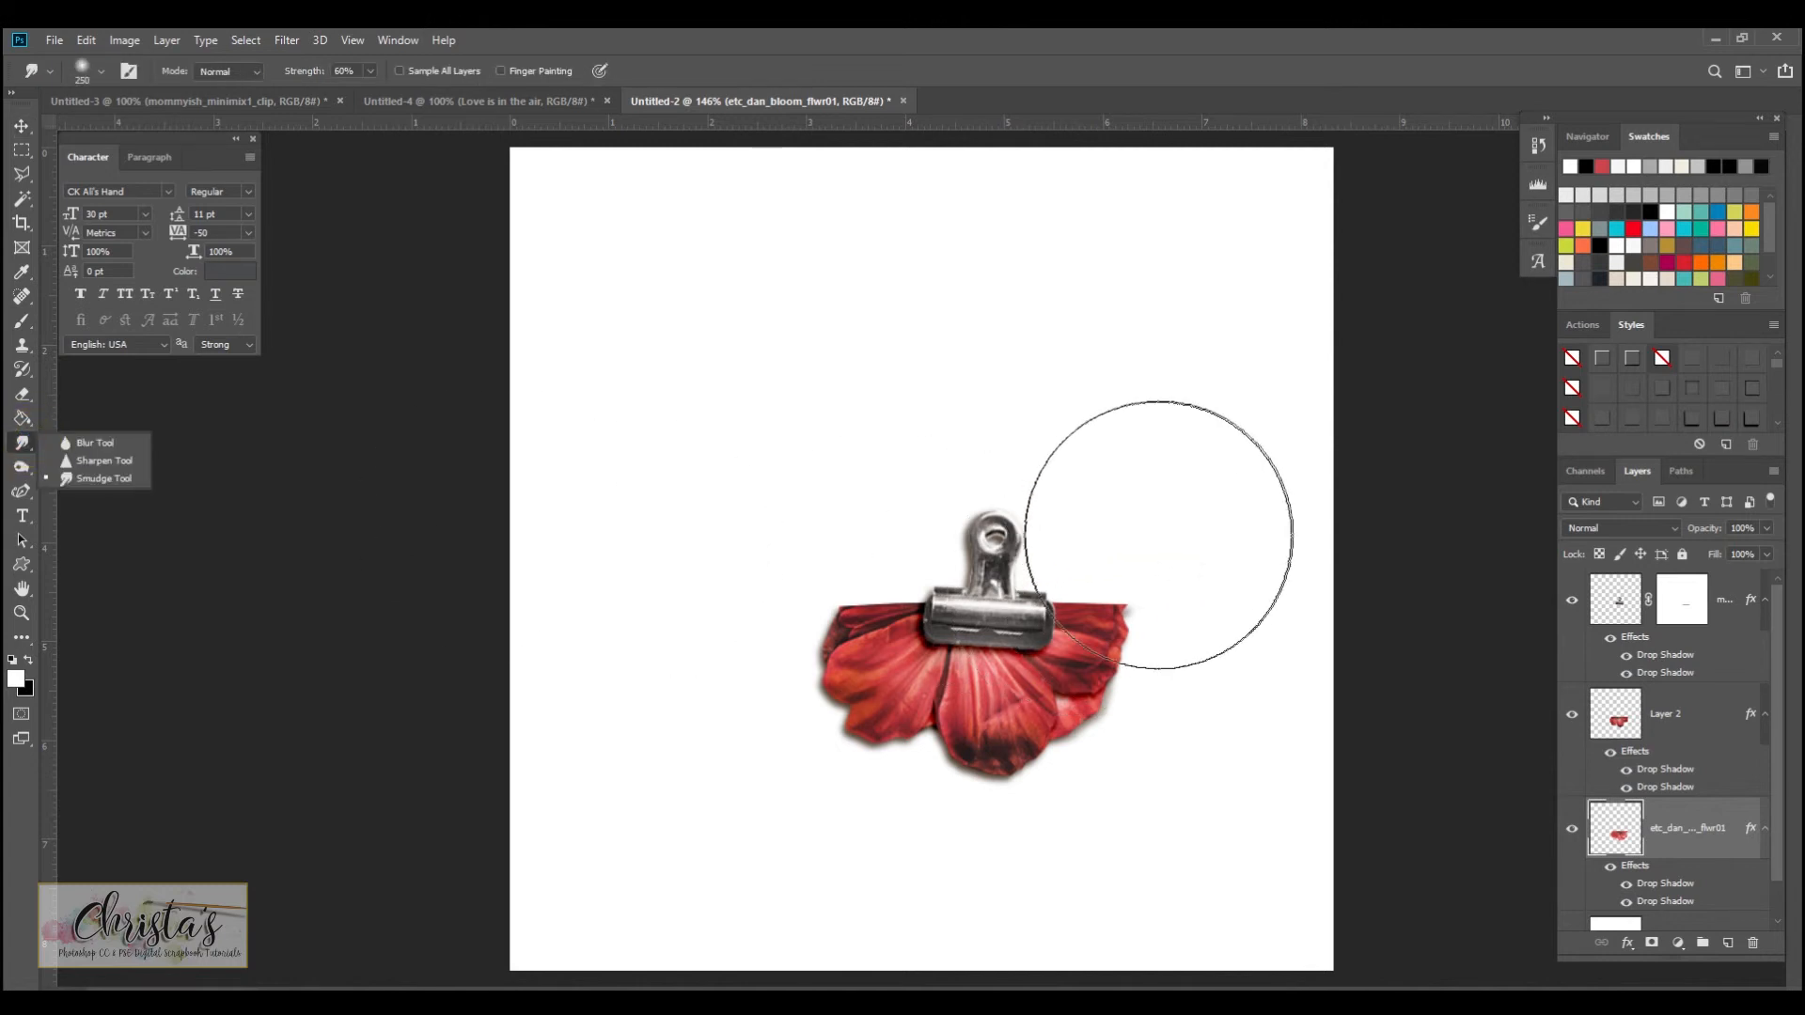
key("bracketleft")
key("bracketleft")
key("bracketleft")
key("bracketleft")
key("bracketleft")
key("bracketleft")
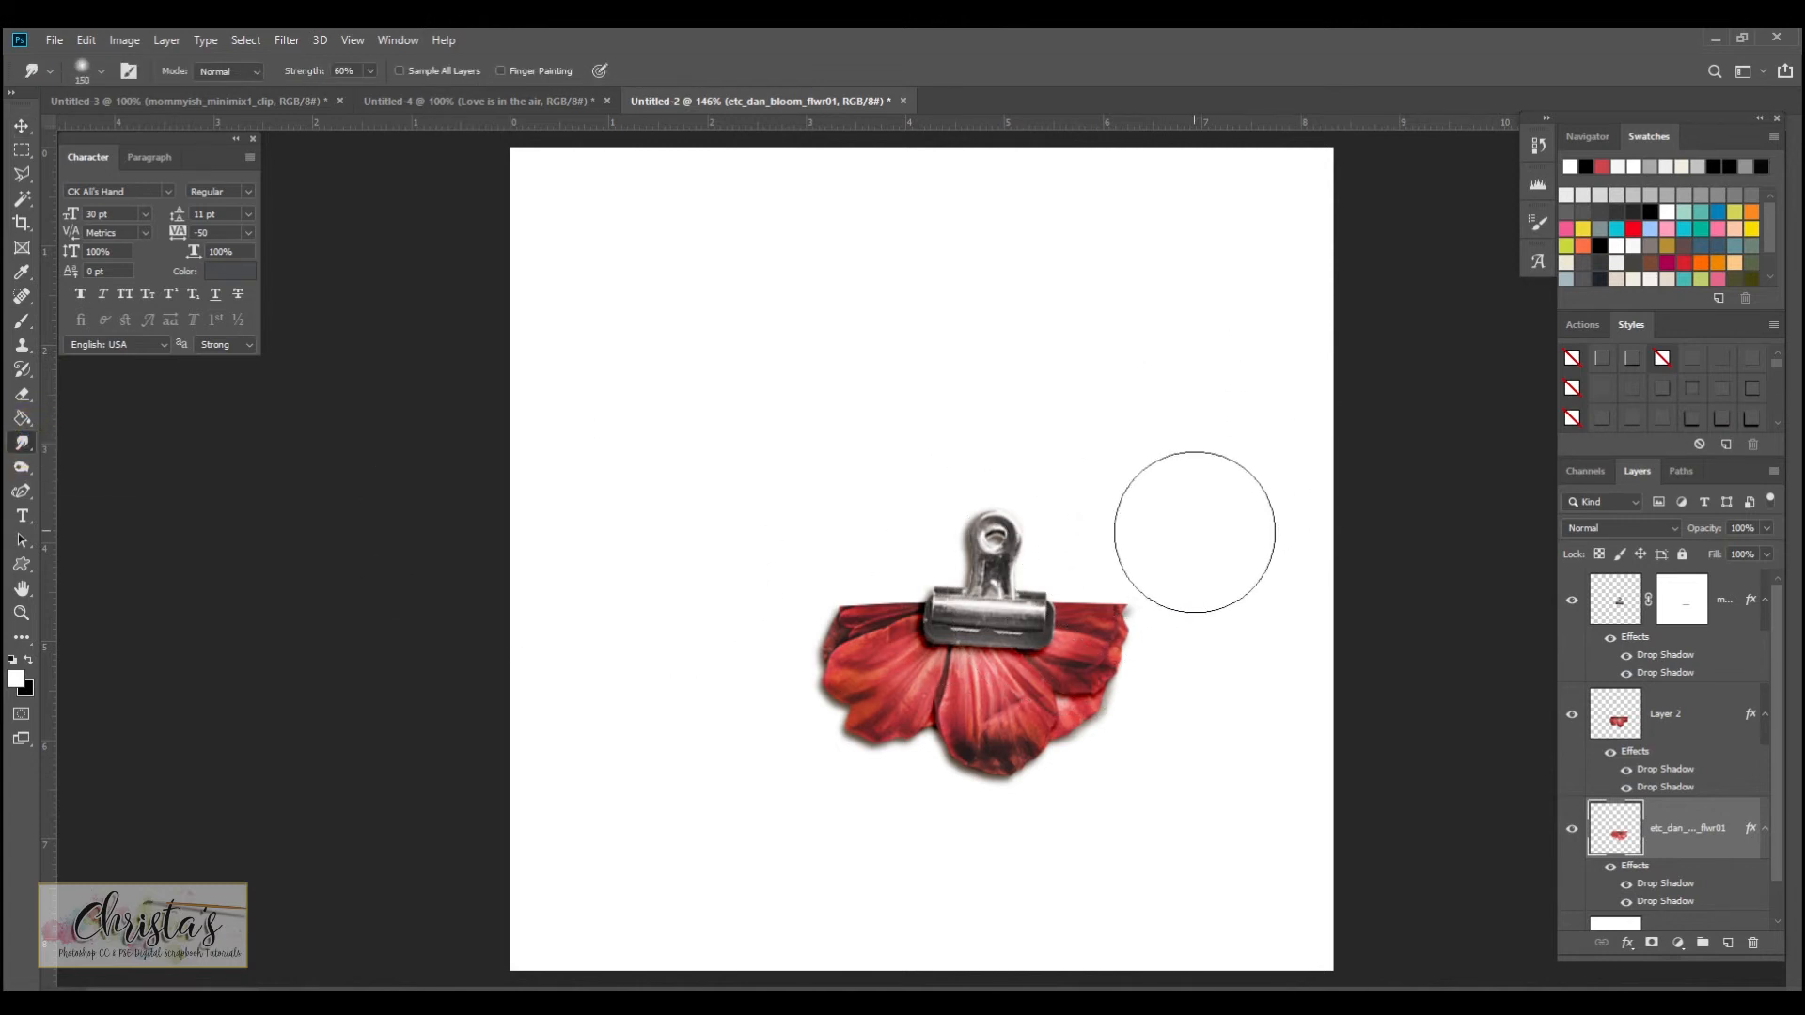
key("bracketleft")
left_click(1157, 575)
left_click(1155, 579)
left_click(805, 560)
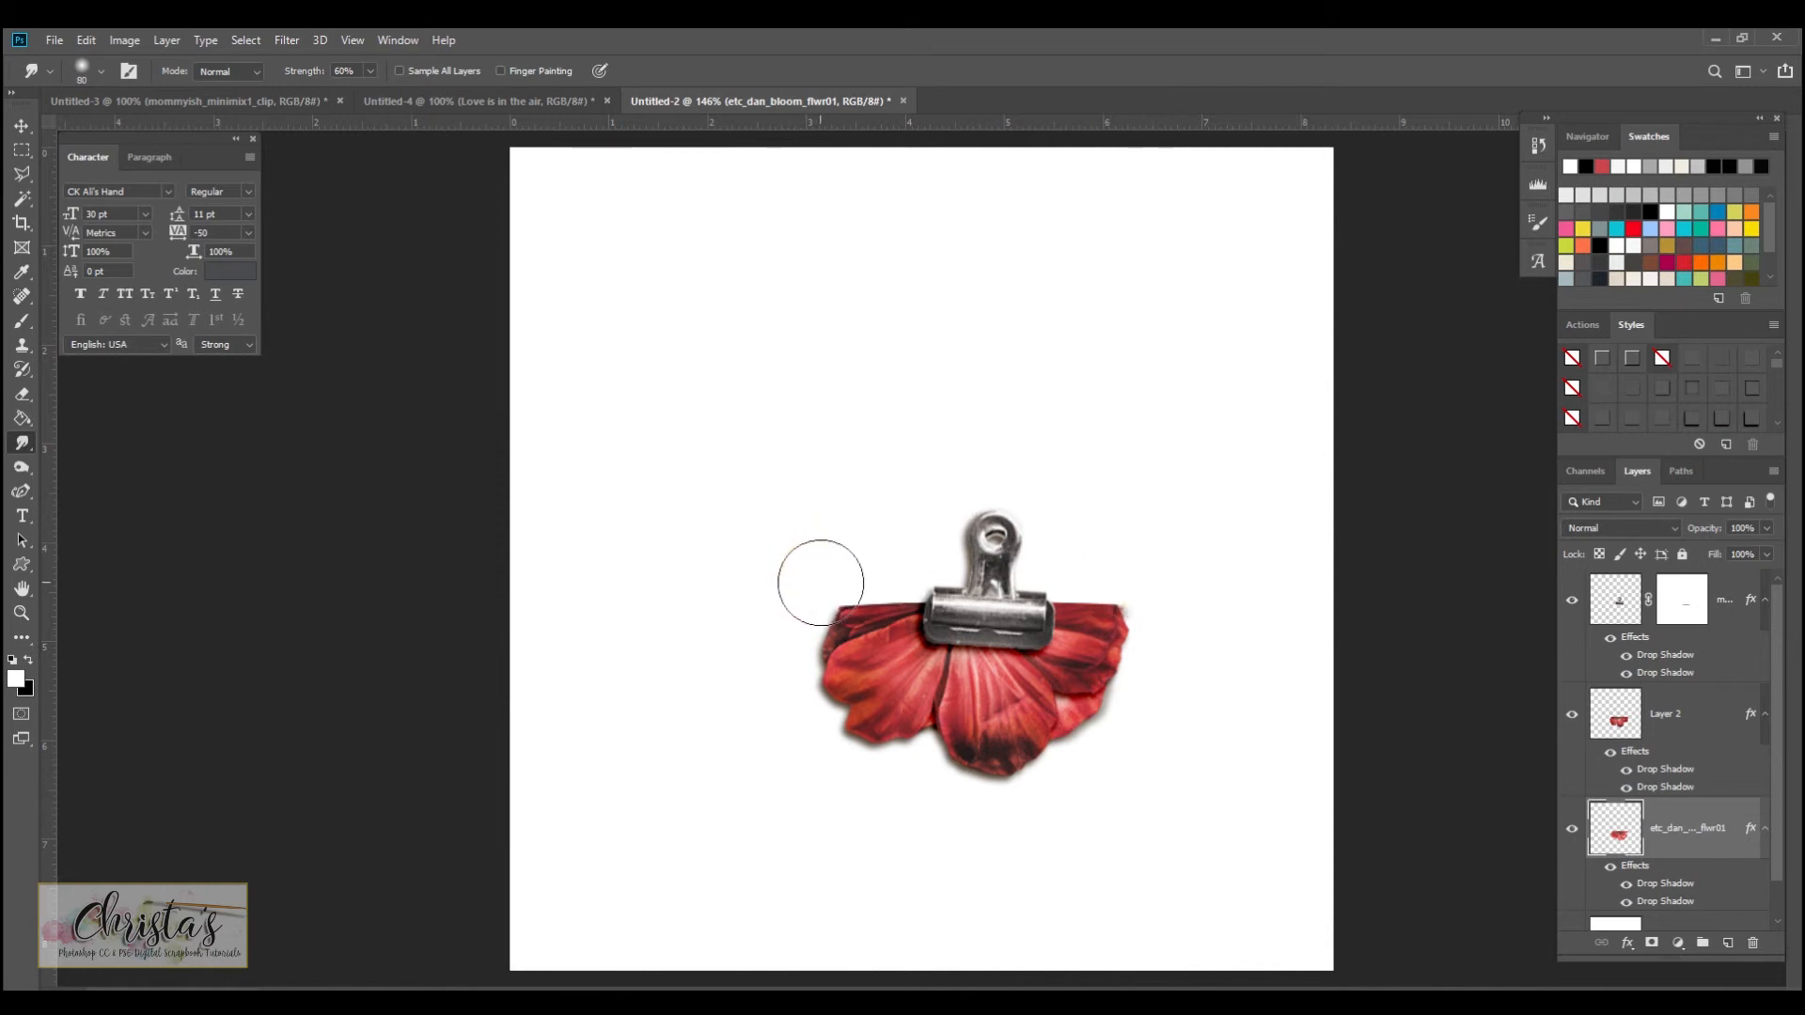
left_click(18, 125)
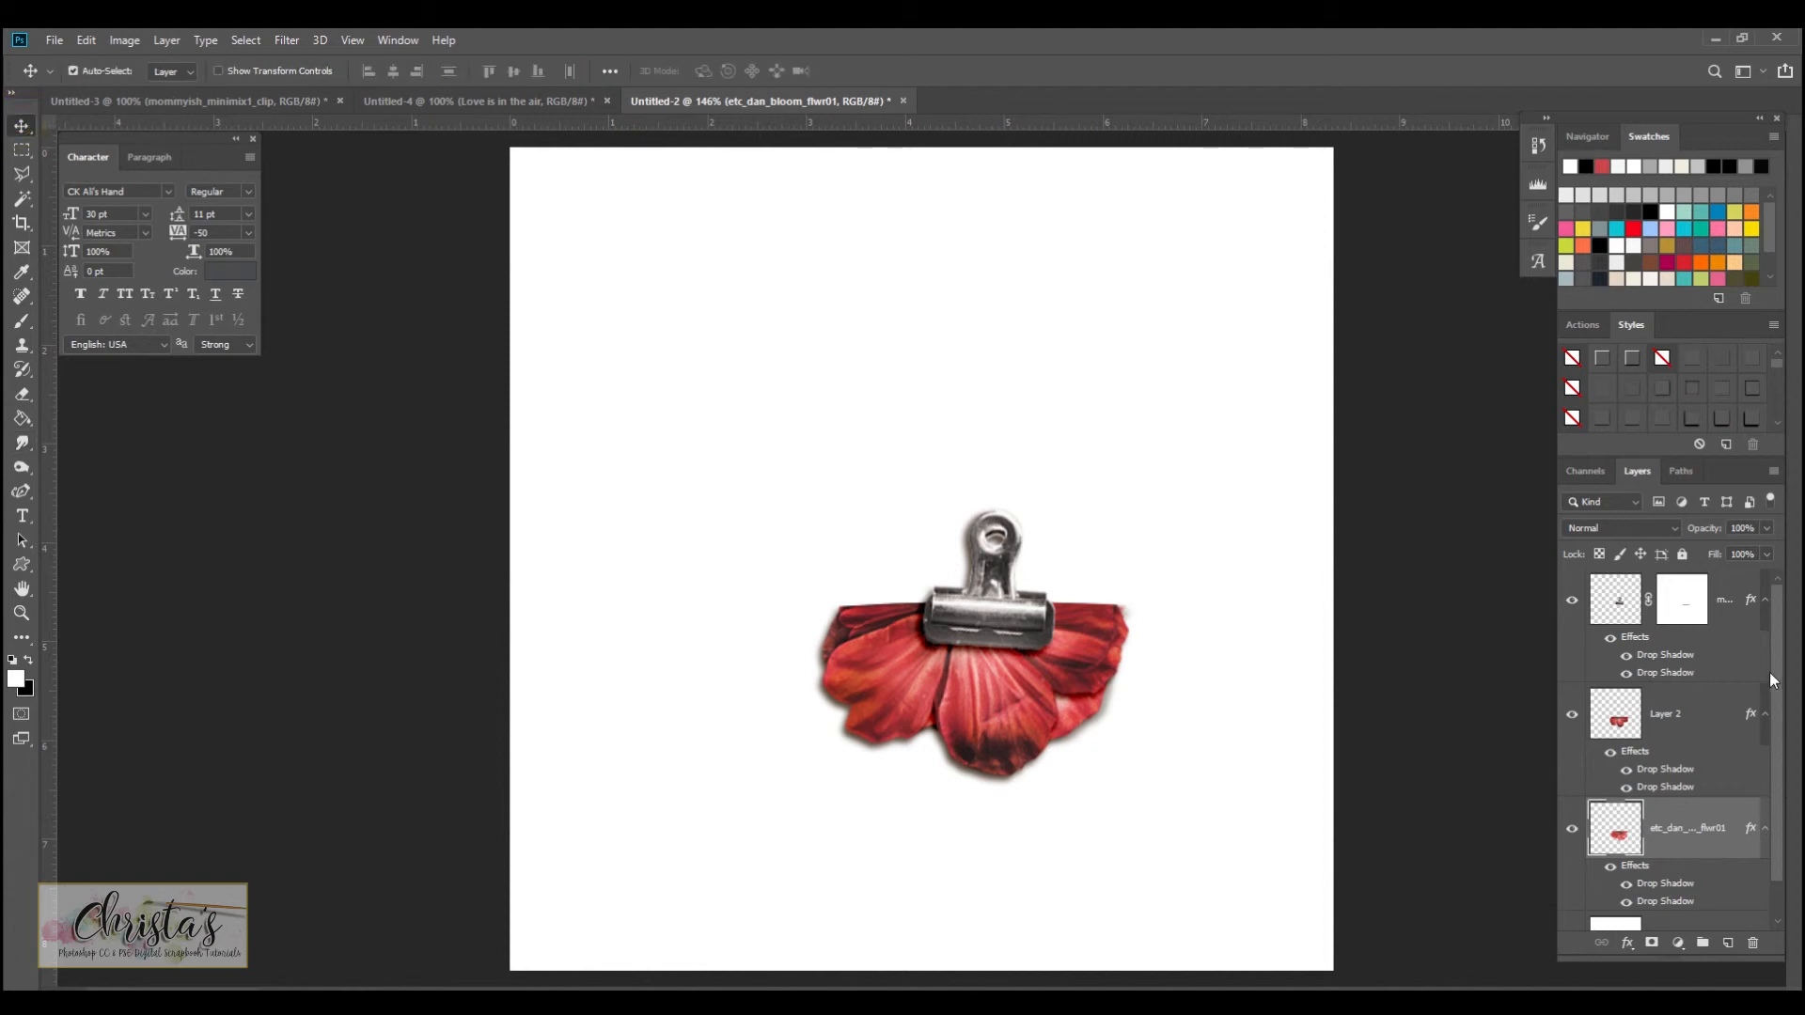
Step: Group the clip layer, Layer 2 and the etc_dan_bloom_flwr01 layer, and move the clipped flower up and to the right on the canvas
left_click(1723, 609)
scroll(1729, 609, "down", 1)
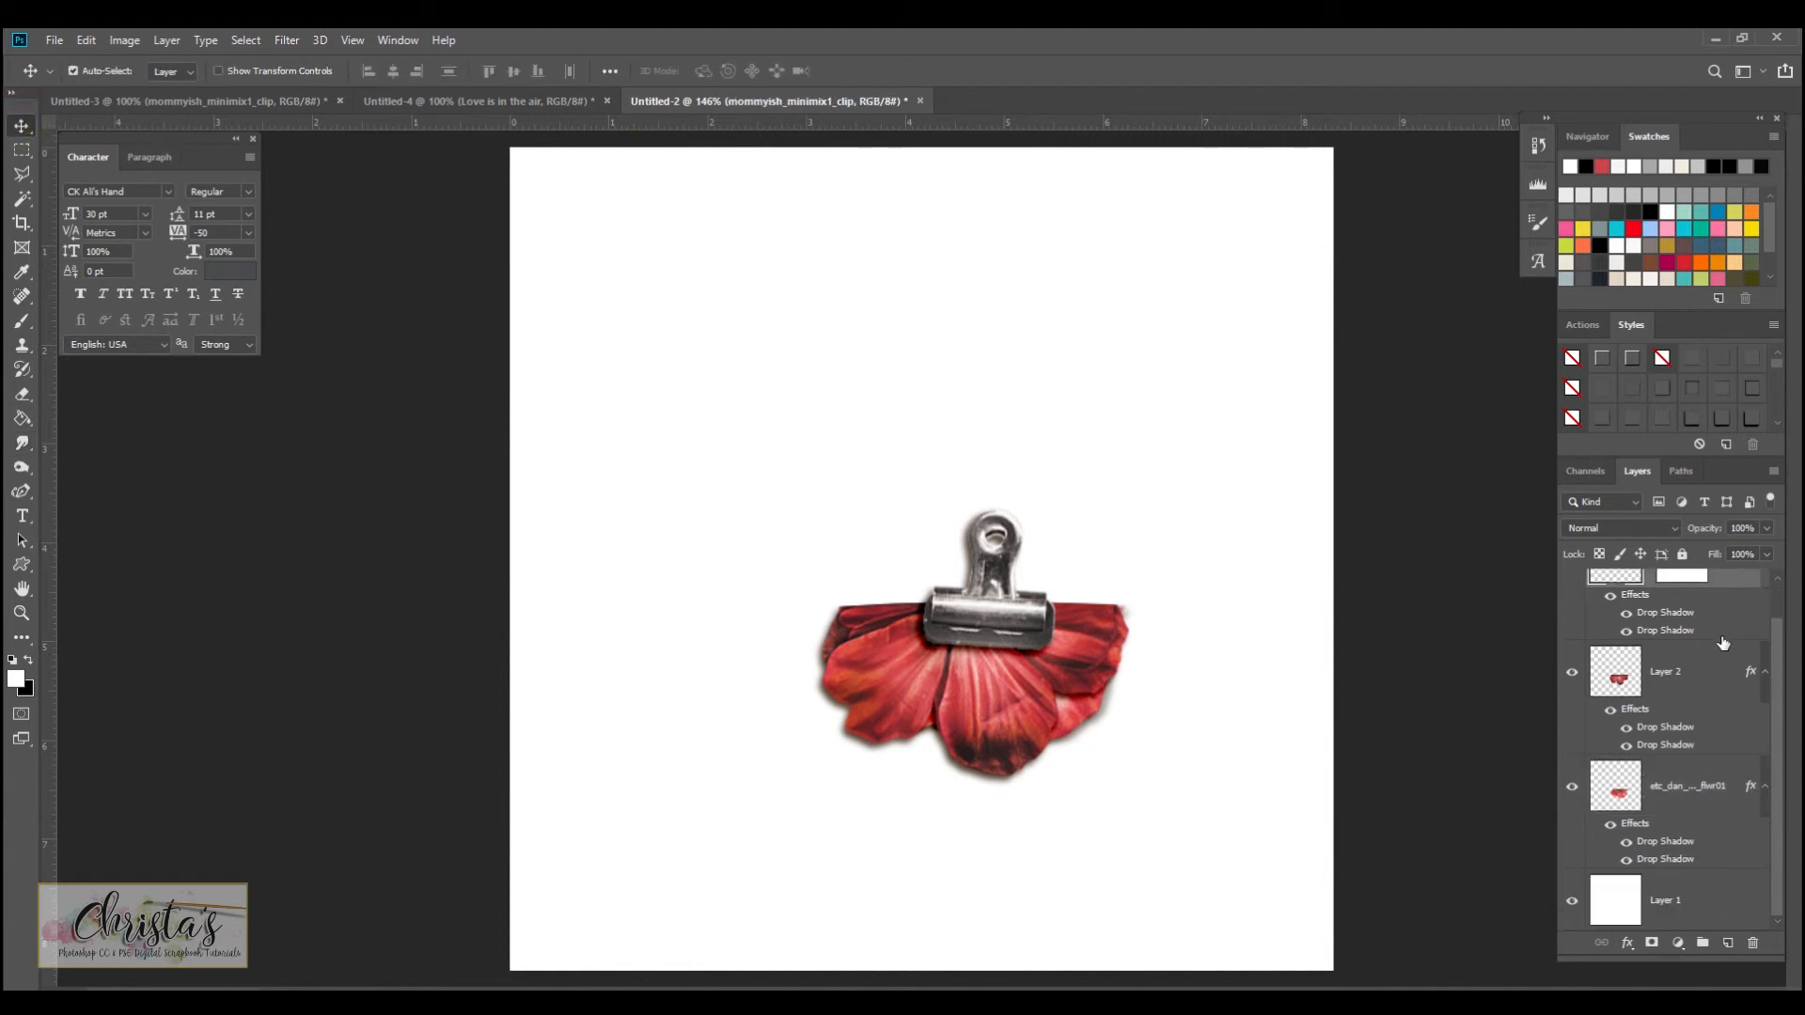
left_click(1687, 785)
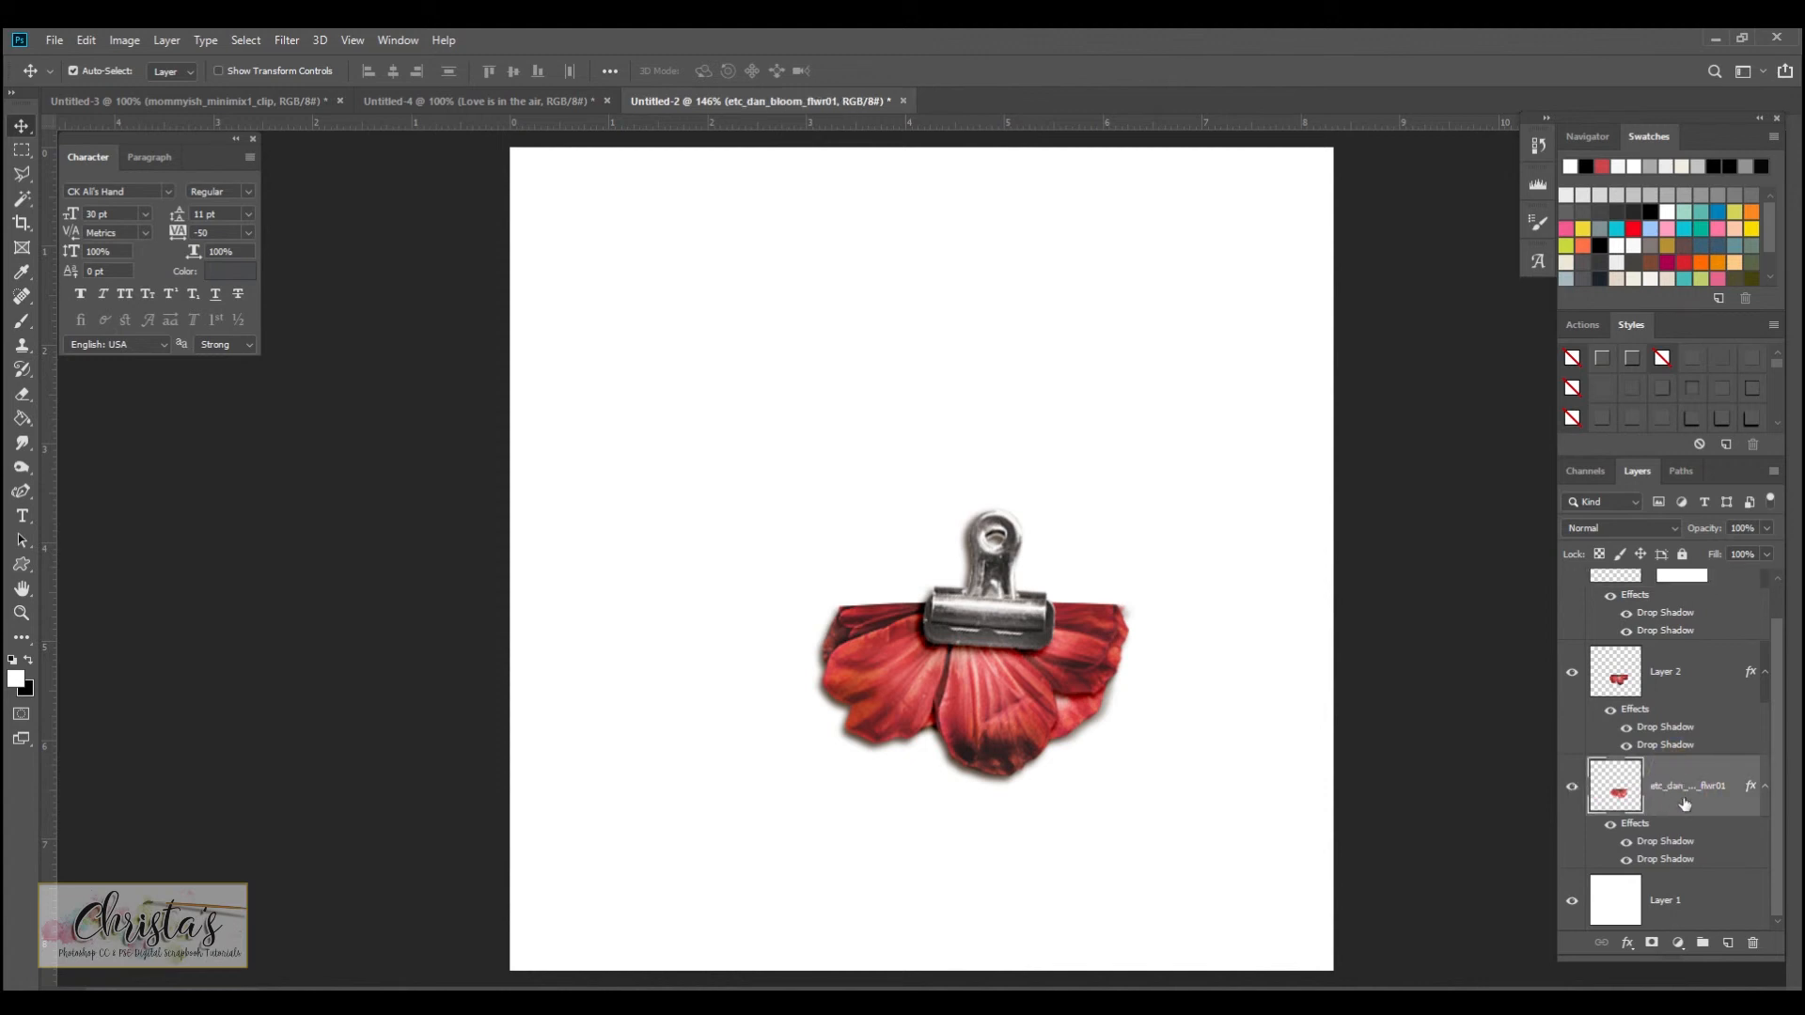
scroll(1670, 747, "up", 1)
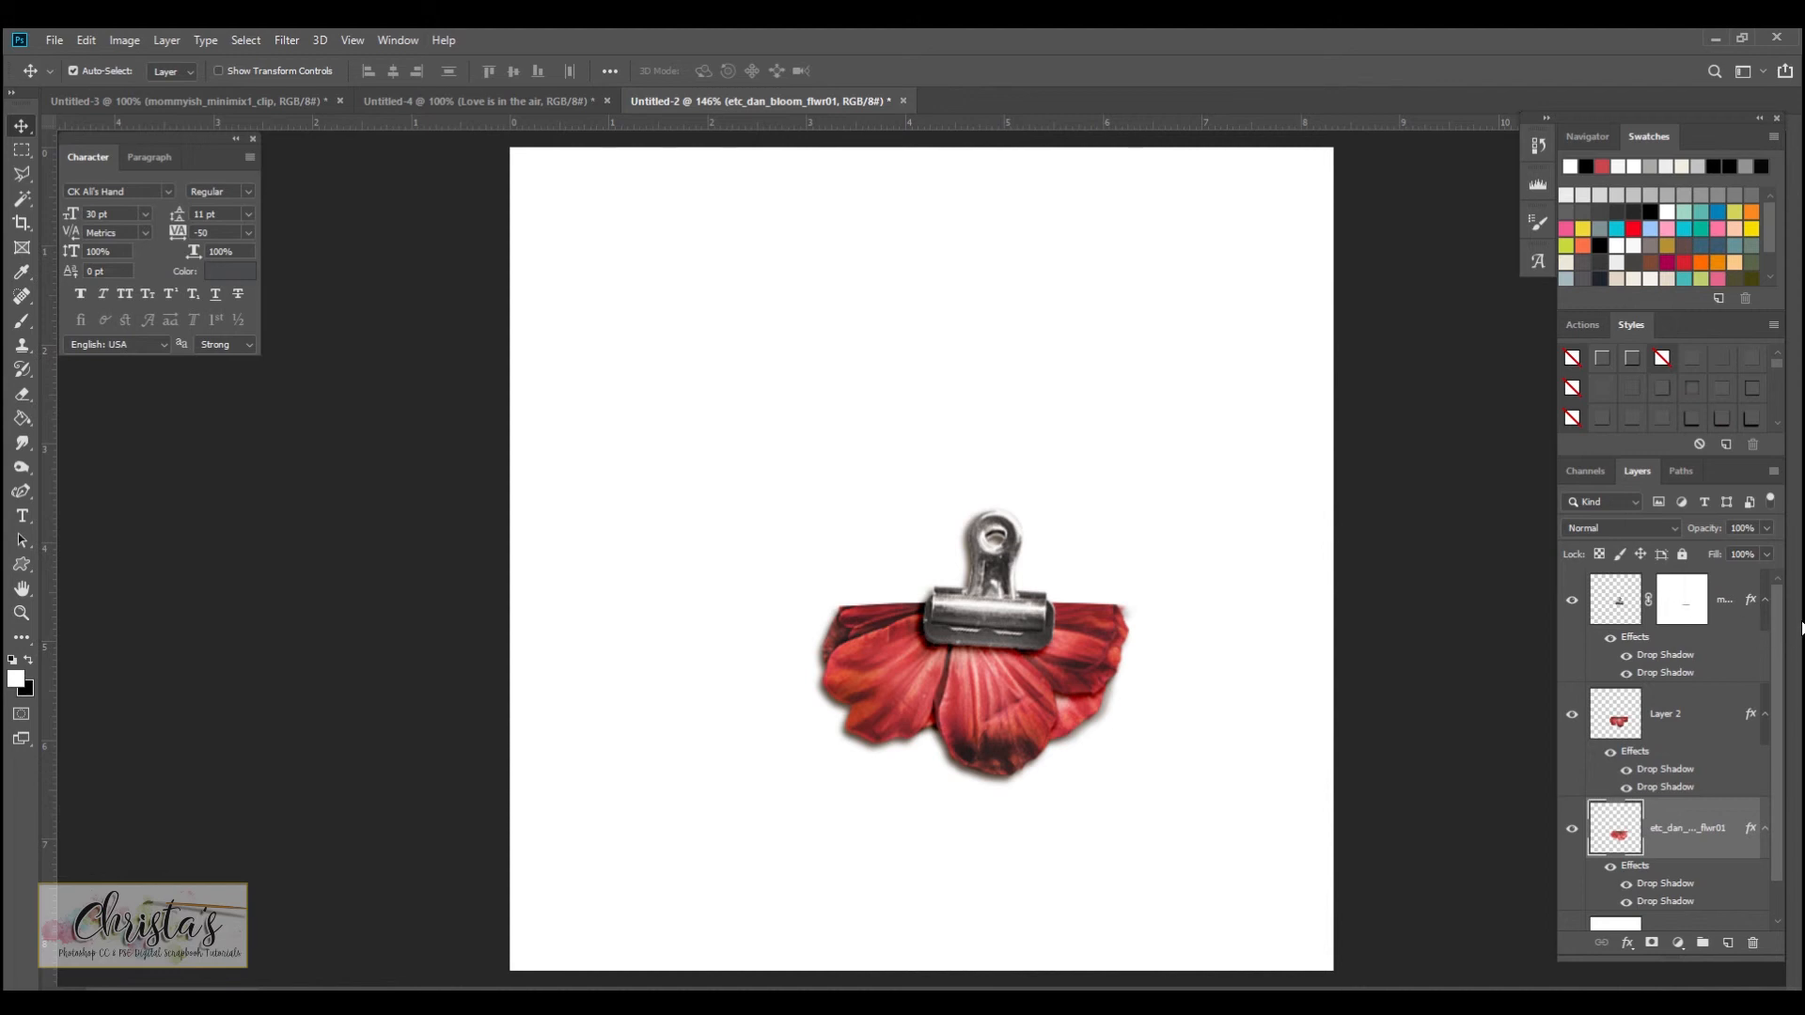
left_click(1725, 609, "shift")
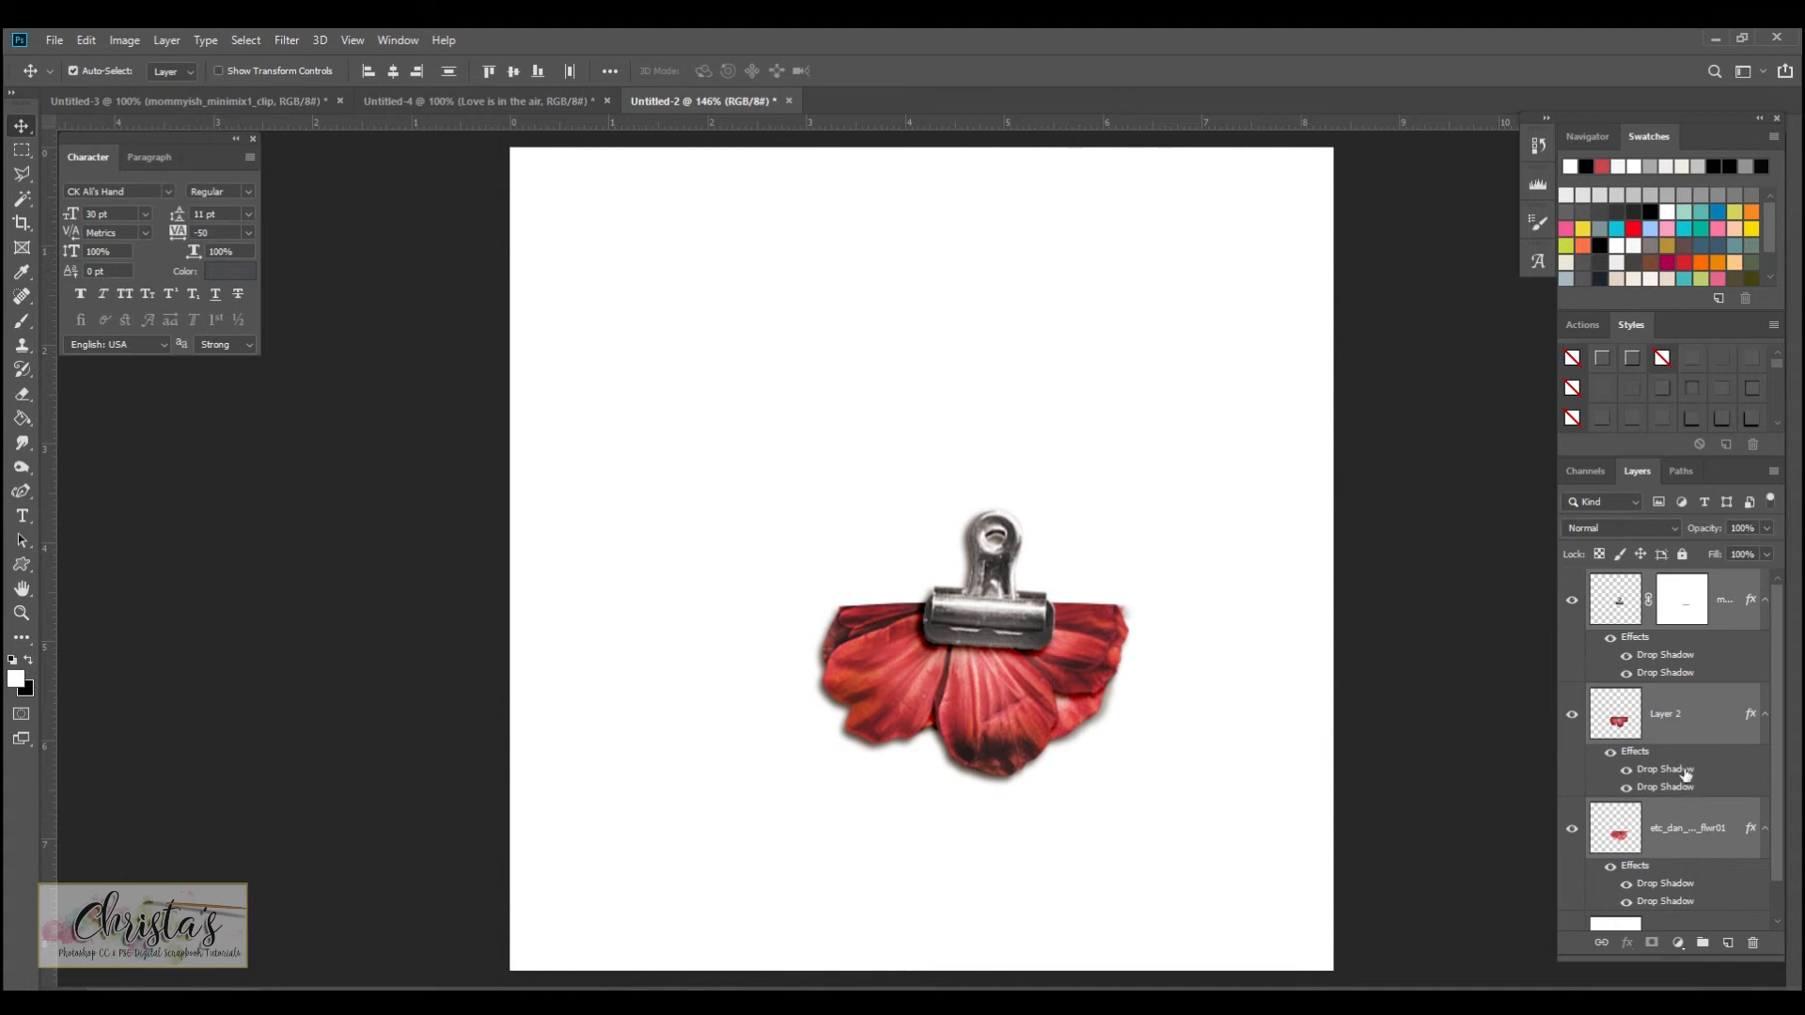
left_click(1603, 945)
left_click(1702, 944)
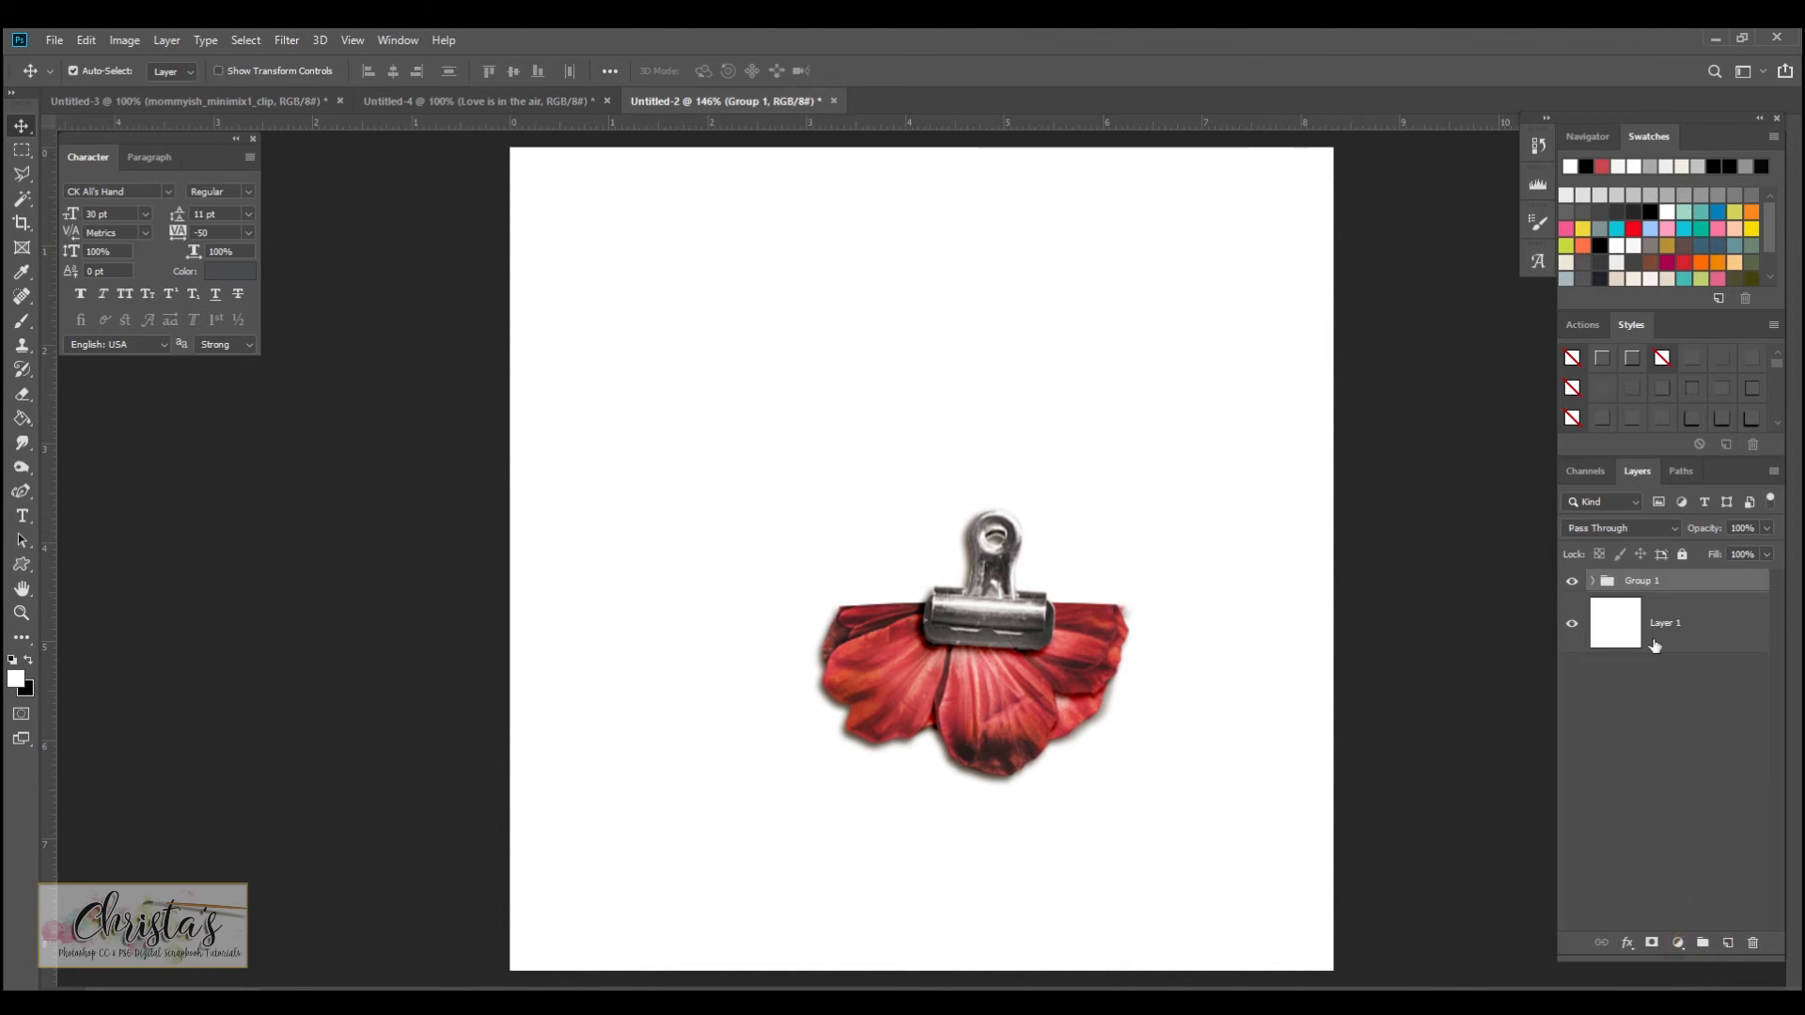
double_click(1635, 581)
left_click_drag(983, 673, 1087, 457)
Step: Look at the clipped flower in the Untitled-4 photo layout and the Untitled-3 Foldover example
left_click(455, 99)
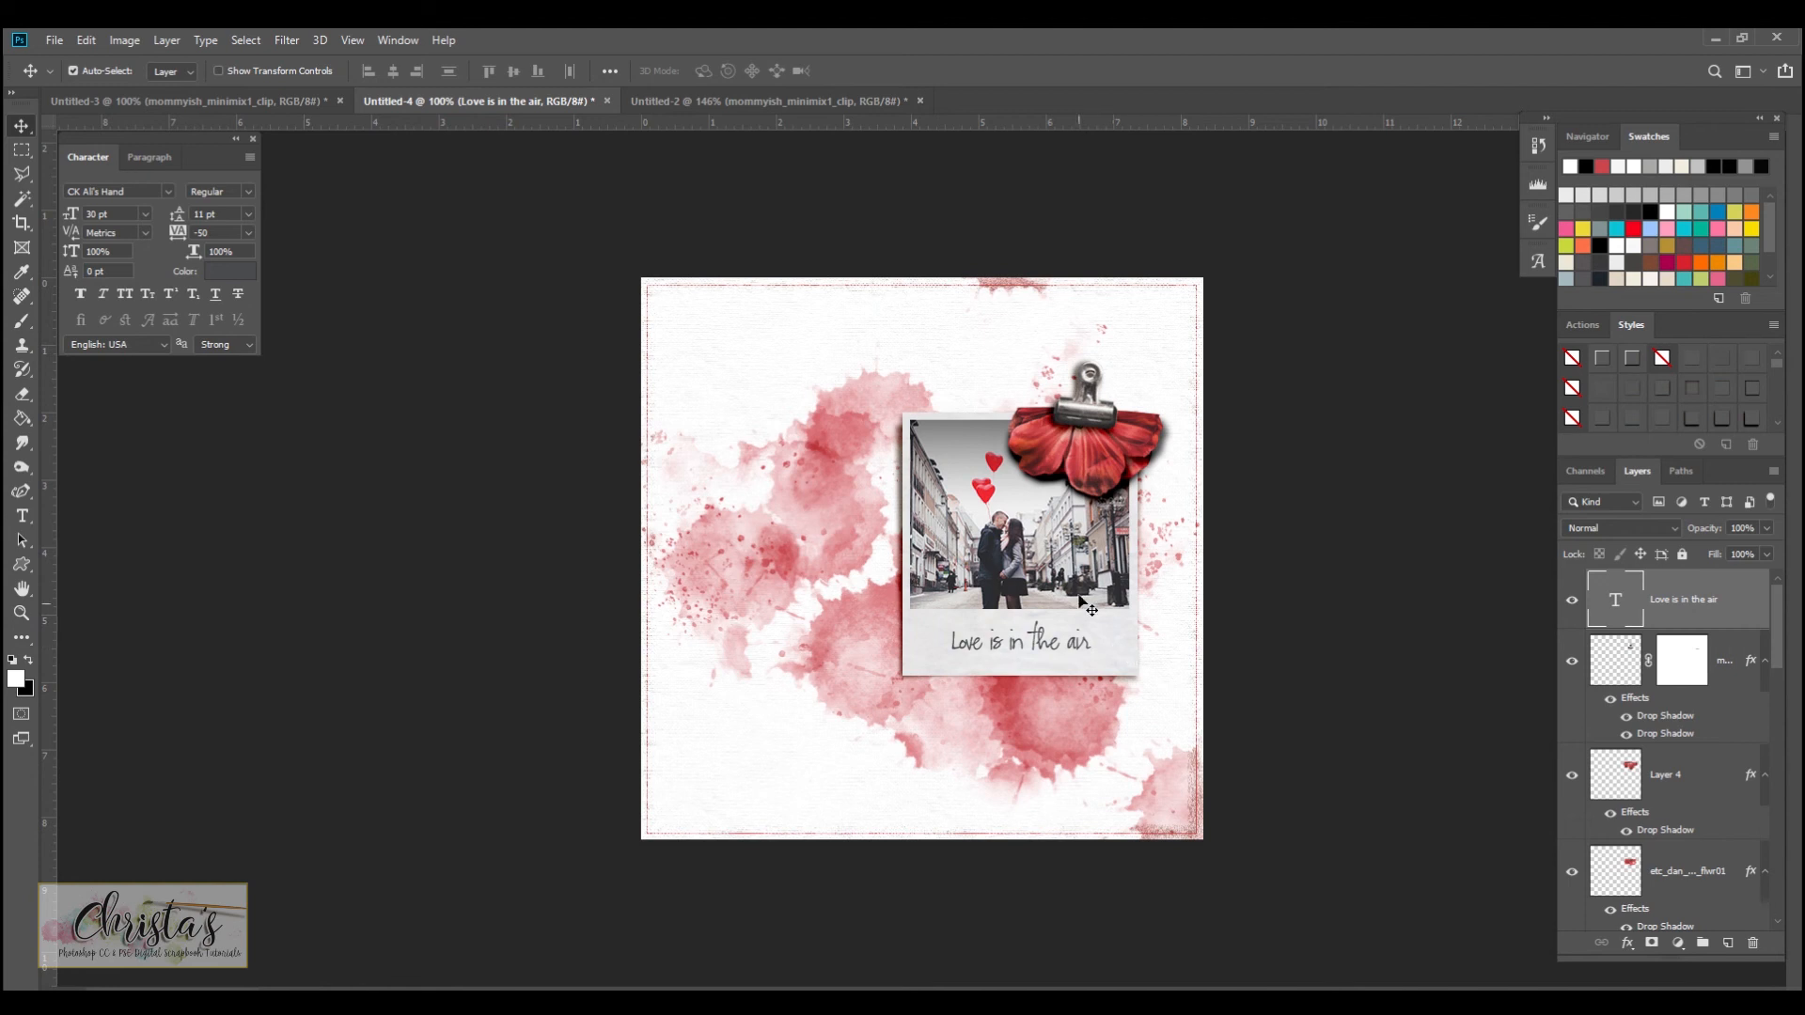
left_click(274, 100)
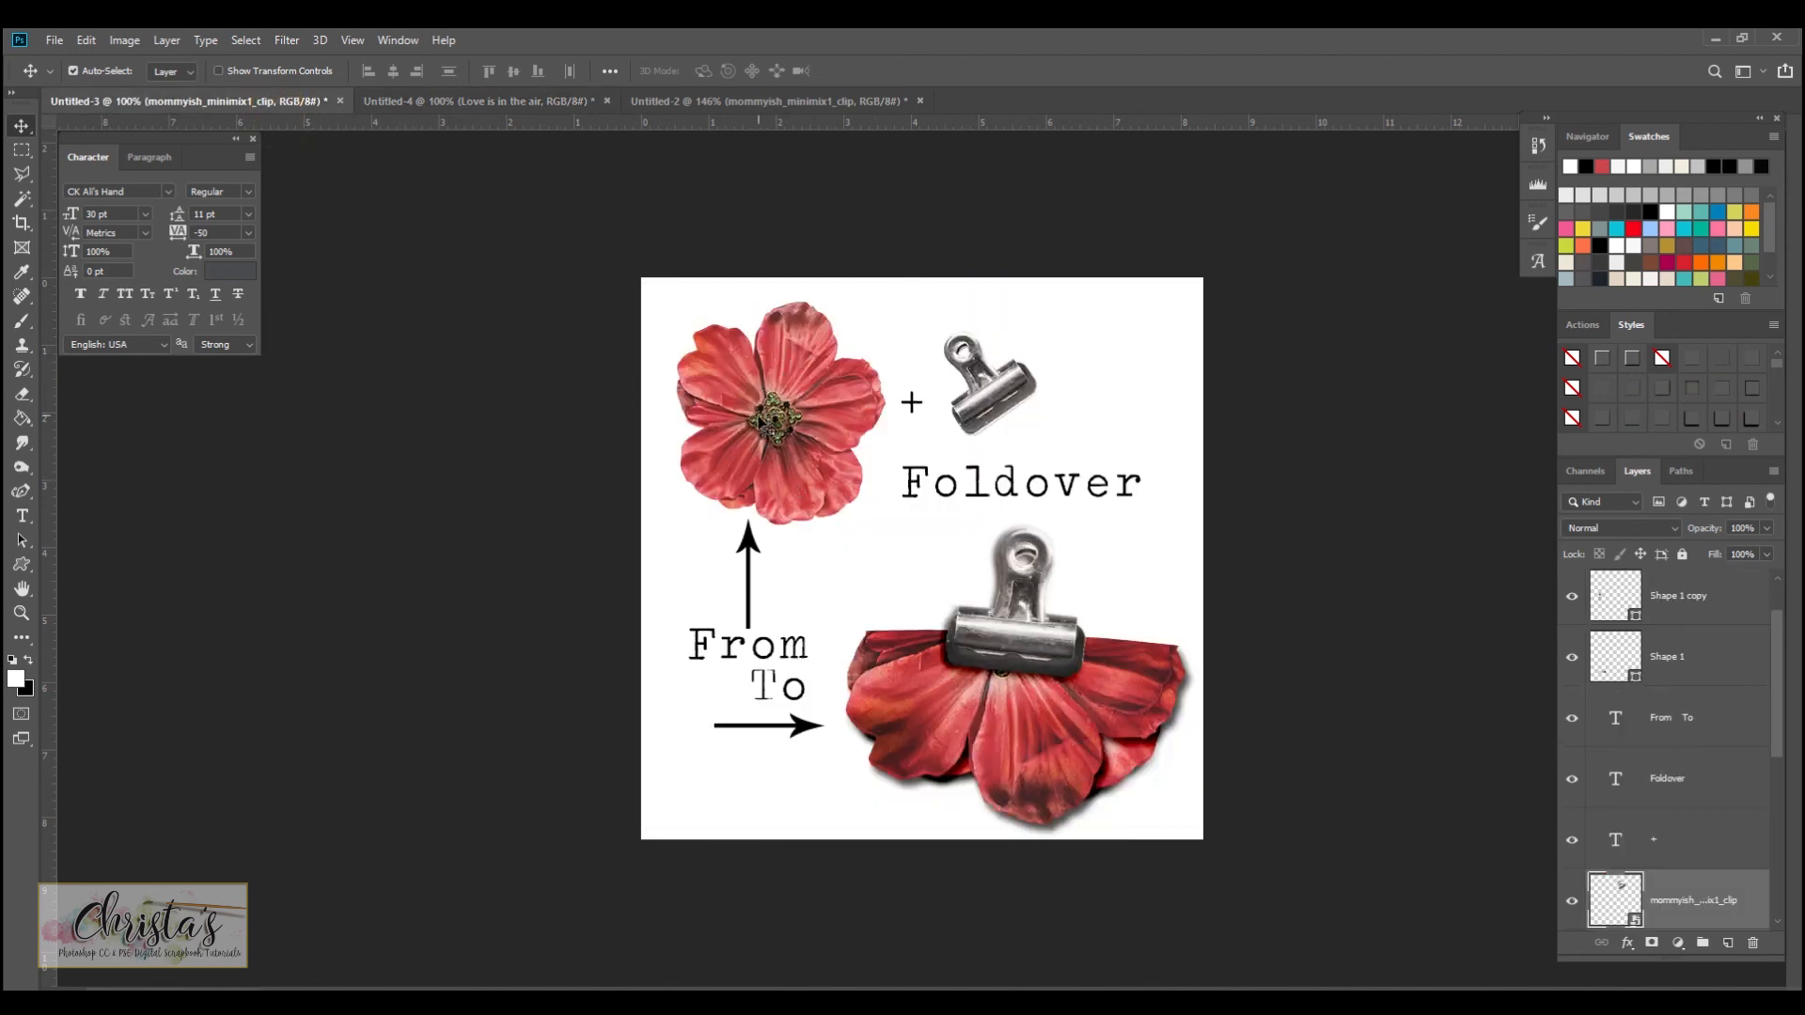